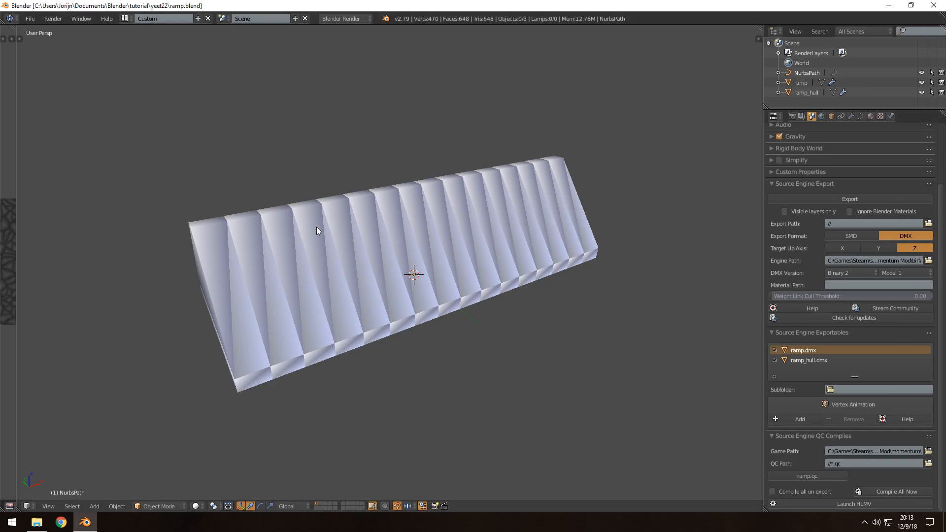
Save the file and examine the ramp's collision hull from the front, underside and both ends
middle_click_drag(407, 266, 450, 206)
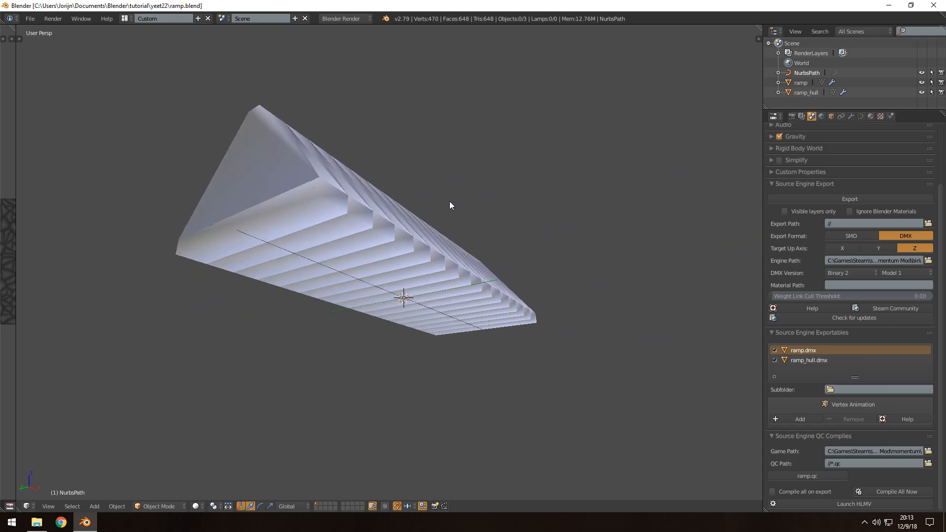
middle_click_drag(420, 263, 446, 292)
key("ctrl+s")
left_click(447, 293)
middle_click_drag(344, 286, 402, 319)
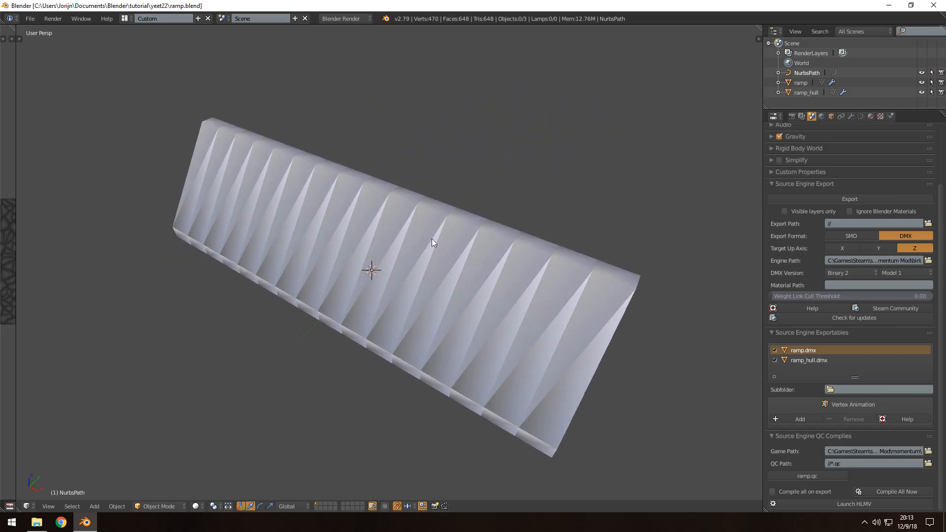
middle_click_drag(492, 304, 341, 230)
middle_click_drag(337, 179, 335, 232)
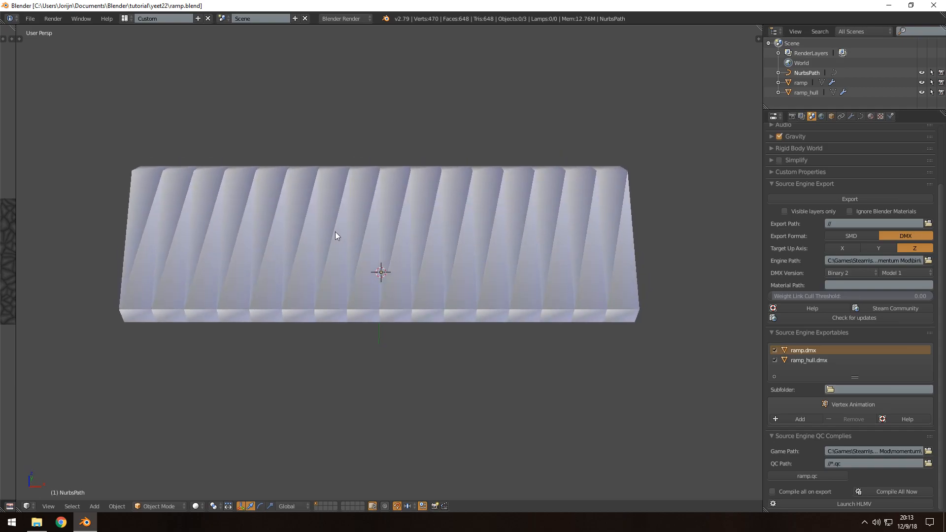
middle_click_drag(208, 168, 400, 179)
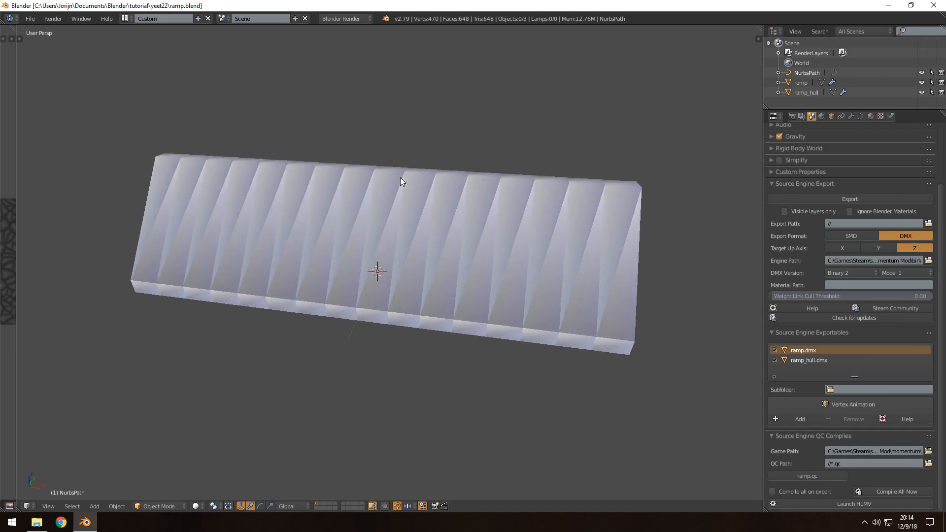
middle_click_drag(443, 201, 397, 237)
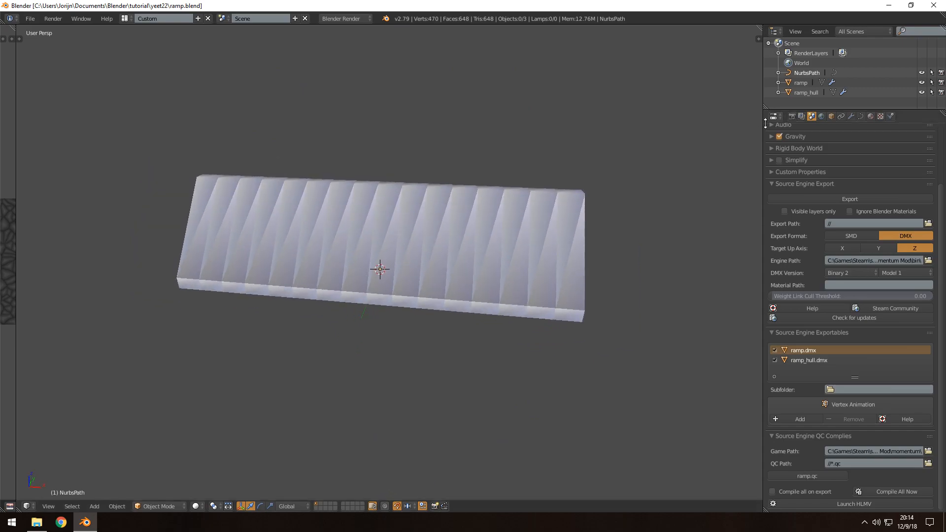
Hide the ramp_hull and NurbsPath objects, and open the ramp mesh in Edit Mode
left_click(922, 93)
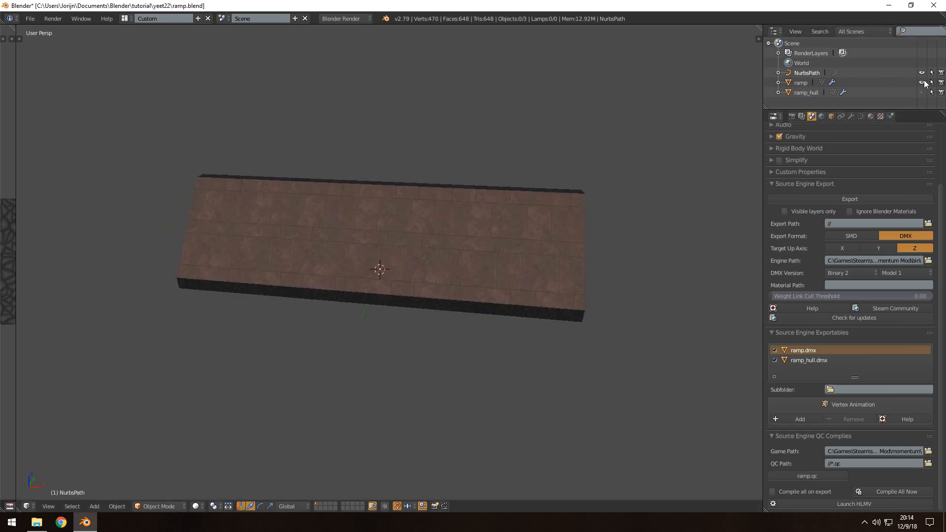
left_click(799, 85)
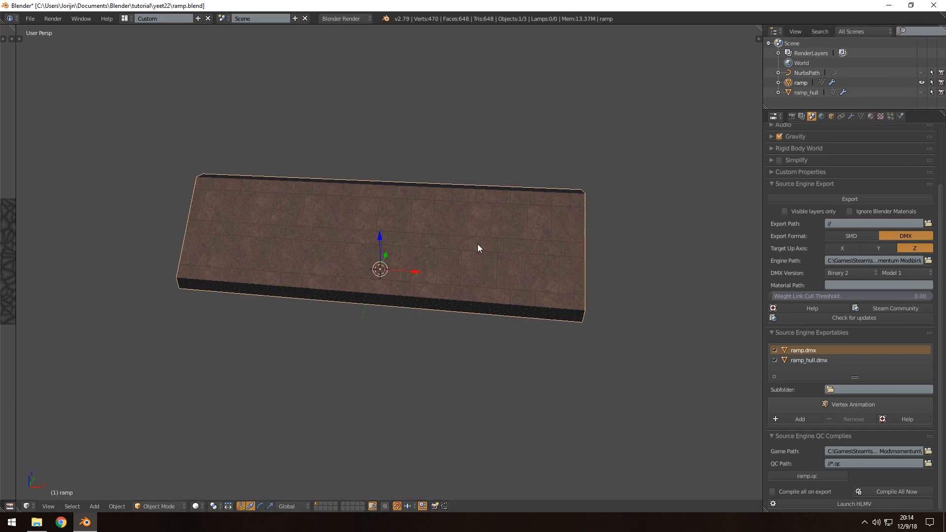
key("Tab")
middle_click_drag(332, 241, 413, 291)
scroll(430, 309, "down", 3)
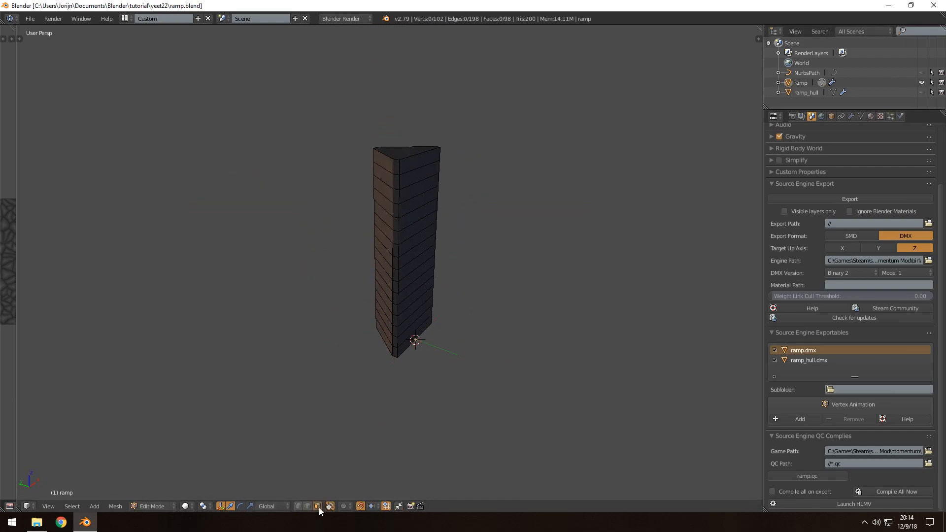
Save the file and select the face loop running along one long side of the ramp
key("ctrl+s")
scroll(404, 379, "up", 2)
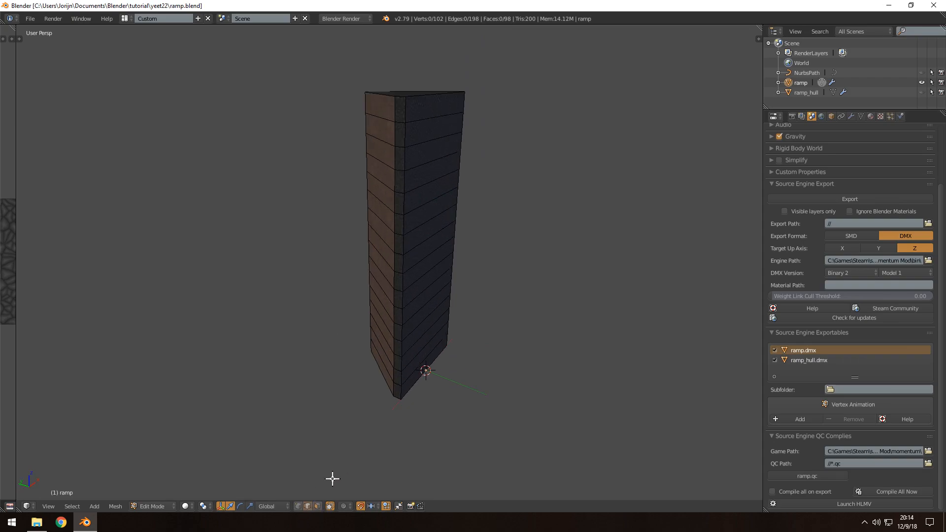
right_click(427, 323, "alt")
middle_click_drag(423, 306, 421, 151)
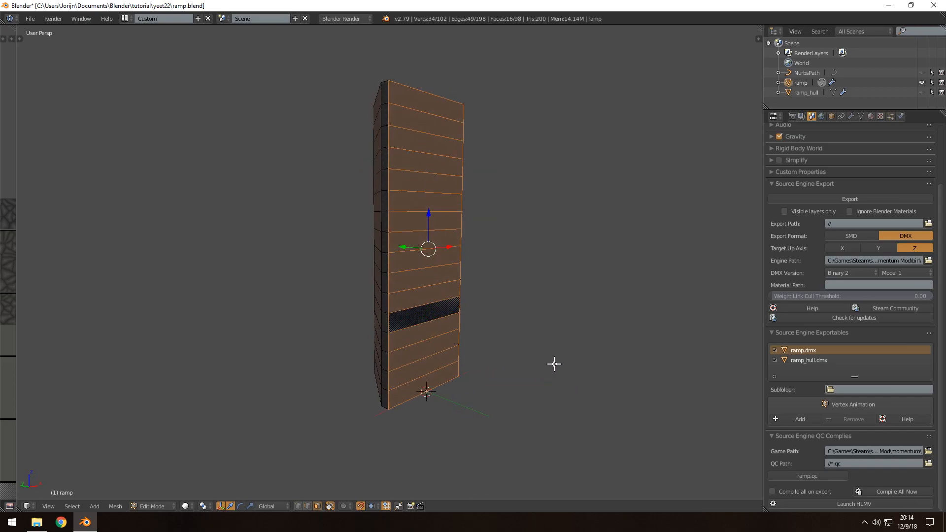
middle_click_drag(460, 314, 446, 279)
Start the Screencast Keys display and save the file
key("n")
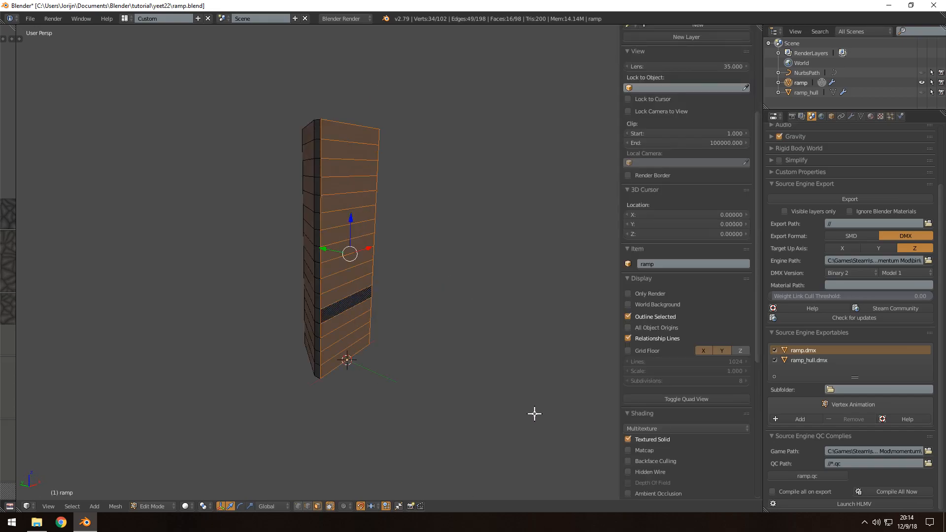
scroll(696, 451, "down", 10)
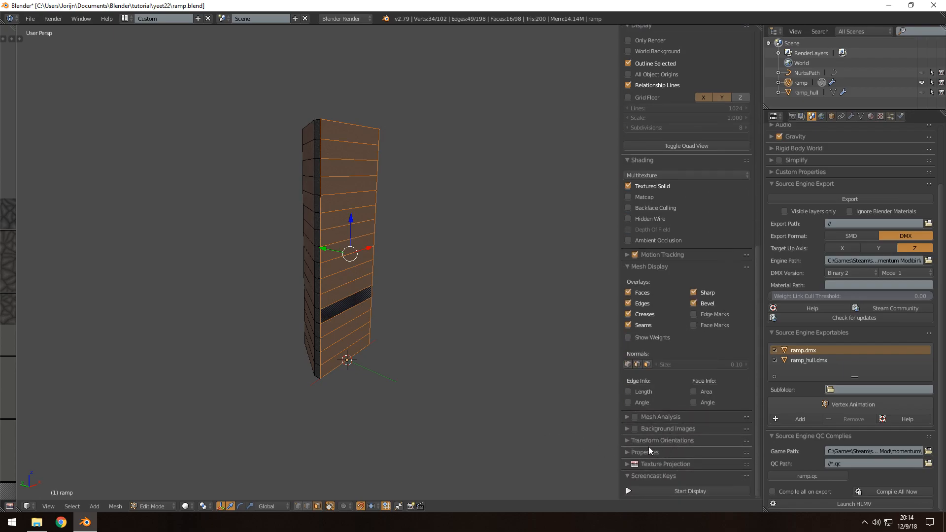
left_click(684, 491)
key("n")
key("ctrl+s")
Examine the ramp segment in the right and front orthographic views, and clear the face selection
middle_click_drag(448, 356, 467, 366)
key("KP_3")
key("KP_1")
key("KP_3")
middle_click_drag(391, 365, 435, 342, "shift")
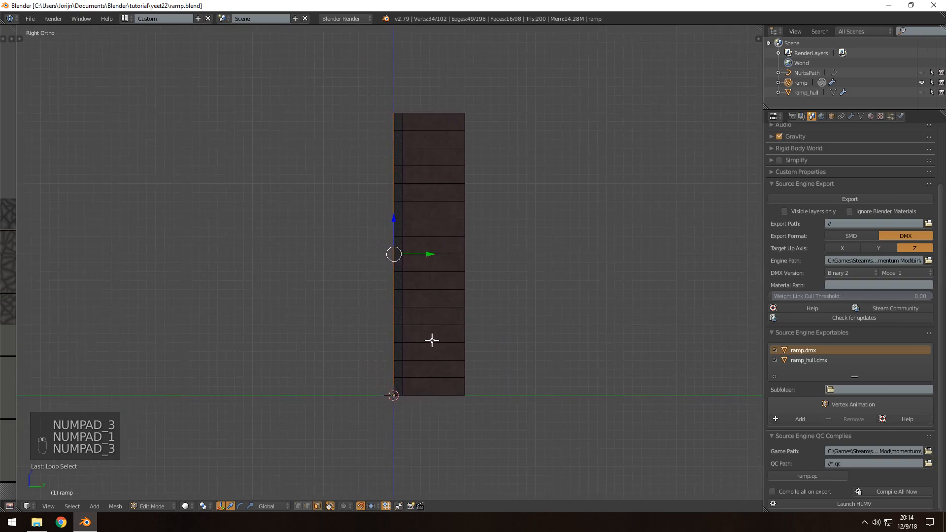
scroll(424, 336, "up", 3)
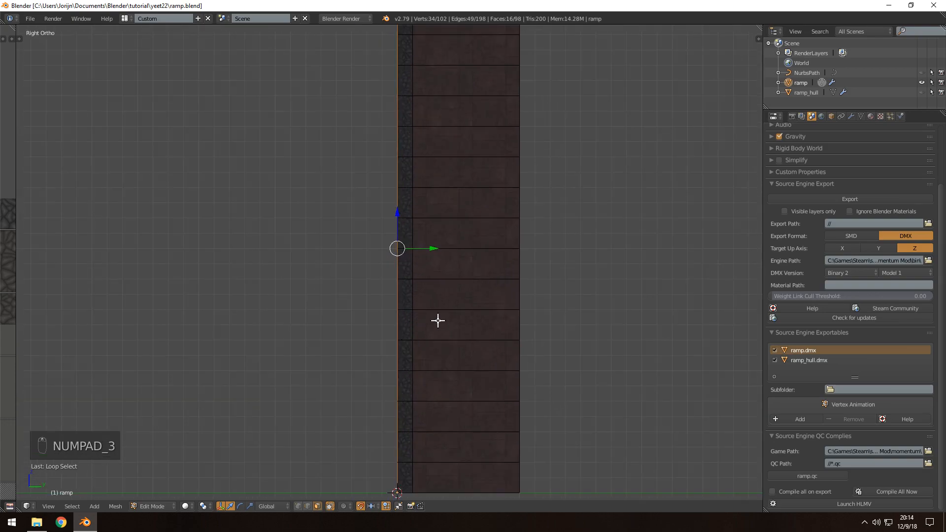
left_click(422, 319)
scroll(353, 338, "down", 4)
key("a")
Unwrap three adjacent lengthwise face loops of the ramp with Follow Active Quads in Length mode, using the quad nearest the origin as active
middle_click_drag(389, 323, 390, 369)
scroll(409, 313, "up", 3)
key("Tab")
key("Tab")
right_click(392, 194, "alt")
middle_click_drag(441, 251, 501, 308)
right_click(436, 273, "alt+shift")
middle_click_drag(436, 273, 497, 300)
right_click(451, 286, "alt+shift")
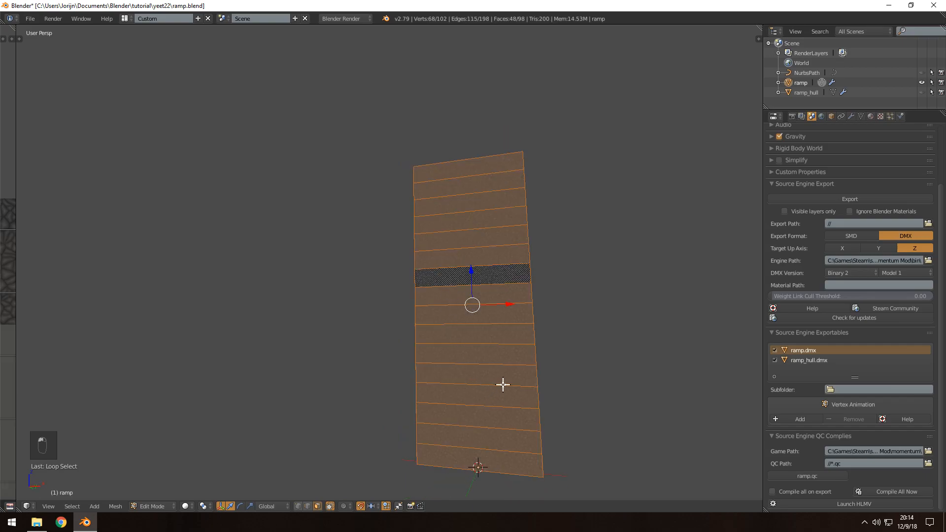
middle_click_drag(501, 385, 473, 251, "shift")
right_click(435, 316, "shift")
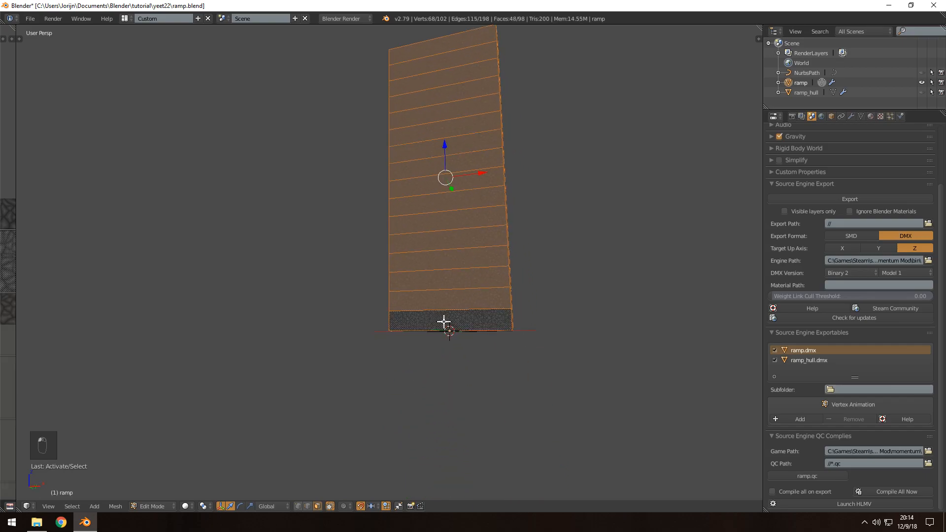
key("u")
left_click(419, 336)
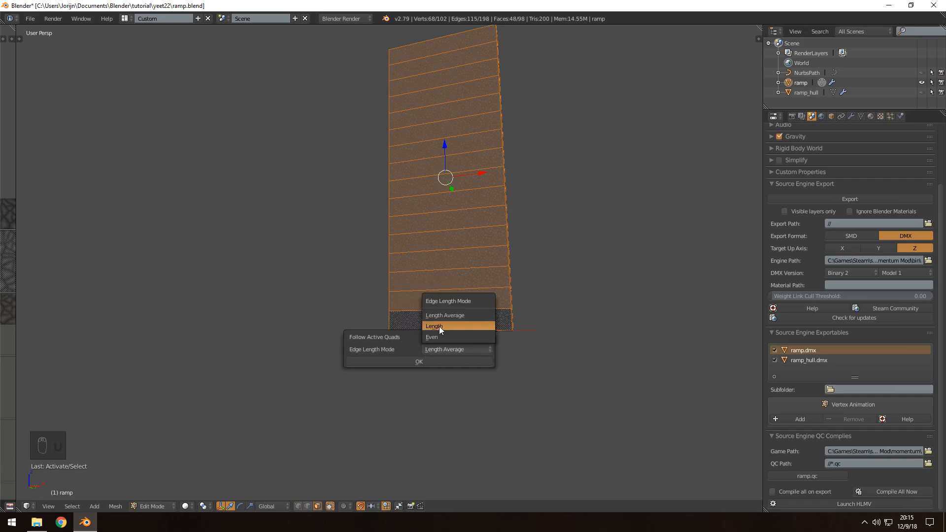
left_click(418, 362)
key("a")
Select the end face farthest from the ramp's origin and widen the UV editor to show its UV island
middle_click_drag(433, 316, 426, 295)
scroll(443, 301, "up", 6)
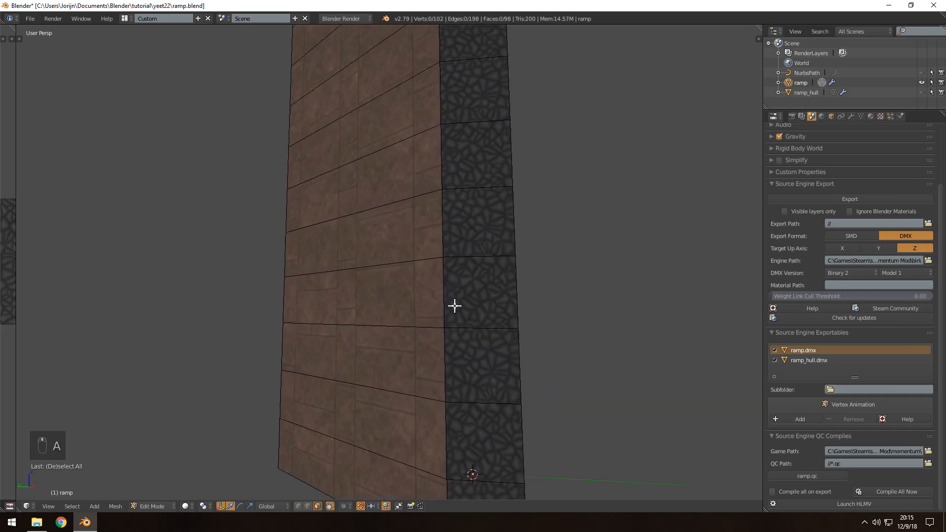
middle_click_drag(480, 247, 432, 23, "shift")
middle_click_drag(435, 103, 391, 253, "shift")
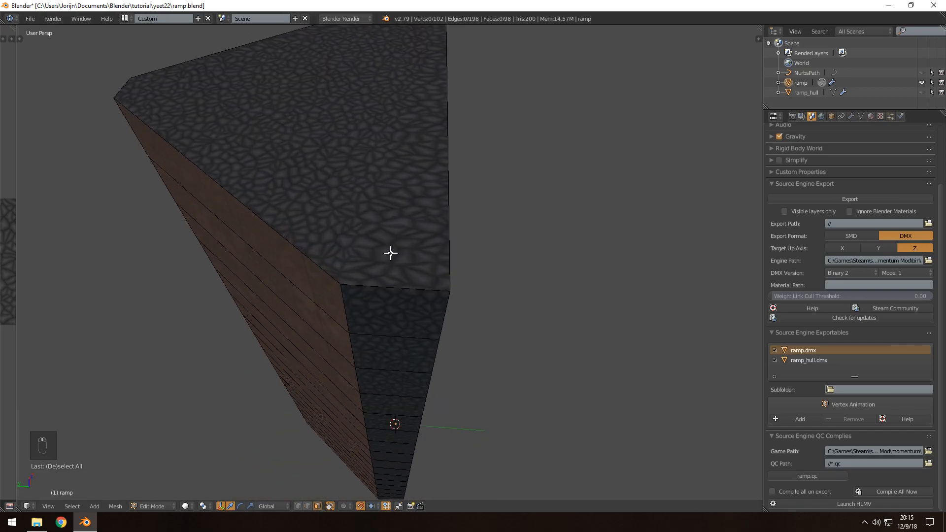
right_click(407, 191)
scroll(411, 190, "down", 1)
key("Tab")
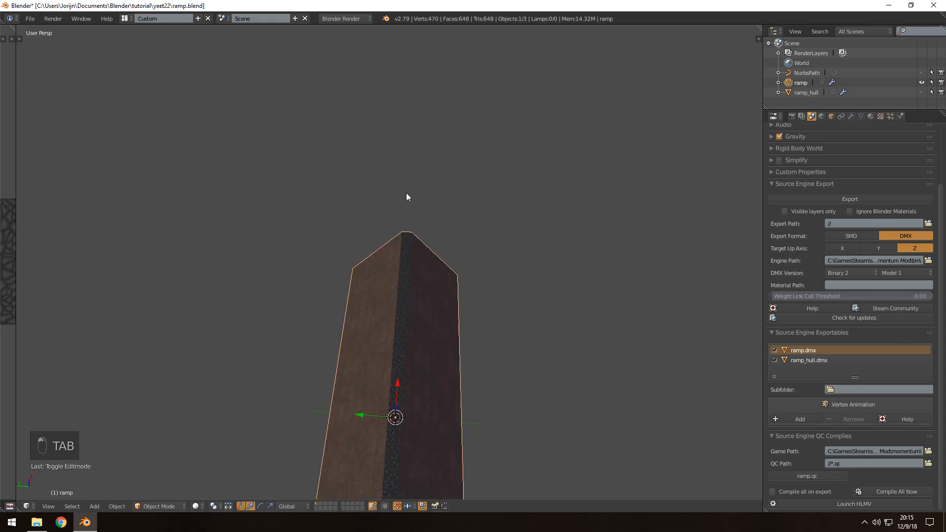
middle_click_drag(407, 198, 416, 246)
key("Tab")
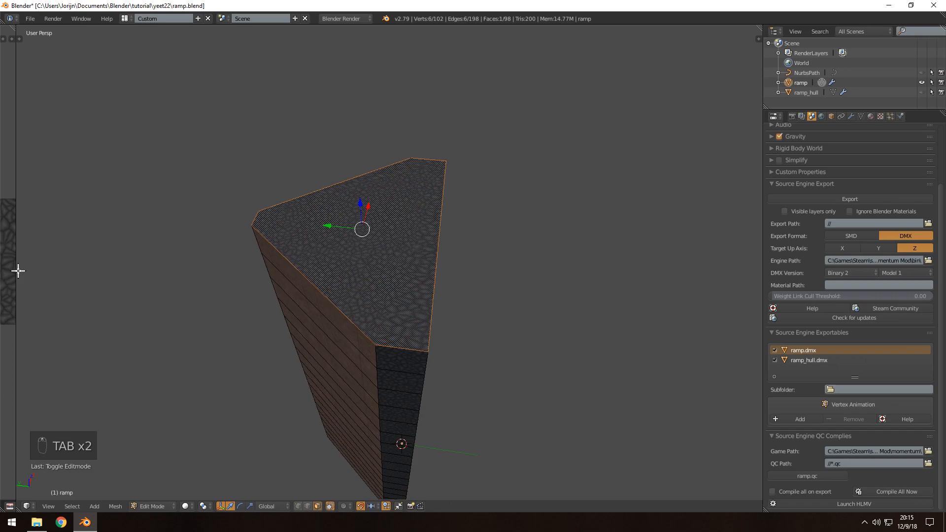
left_click_drag(18, 270, 328, 270)
scroll(190, 299, "down", 5)
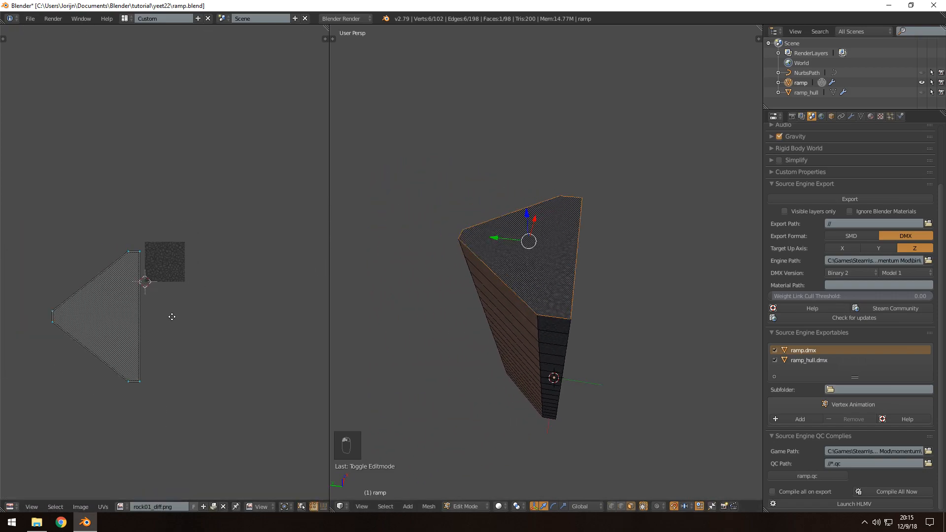
Unwrap the selected end face with Smart UV Project, with Stretch to UV Bounds turned off
scroll(169, 241, "up", 4)
middle_click_drag(585, 255, 553, 256)
key("u")
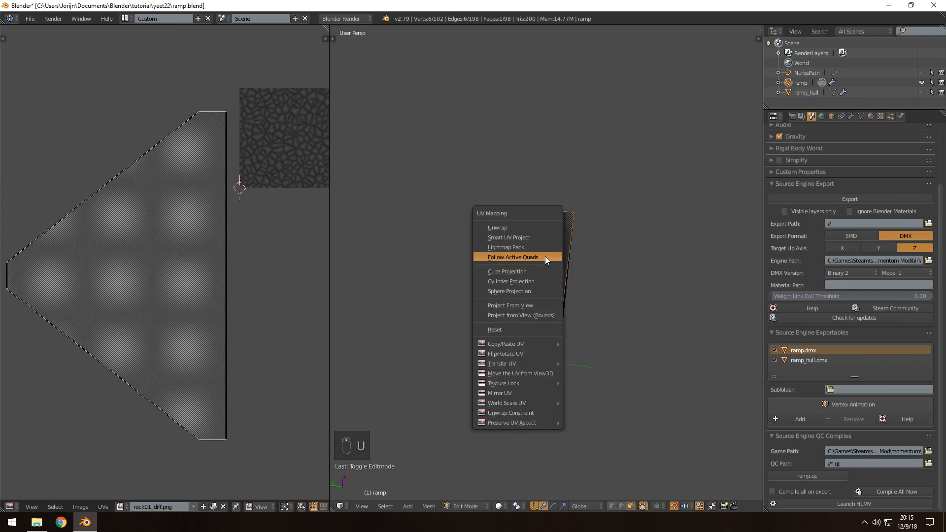
left_click(508, 238)
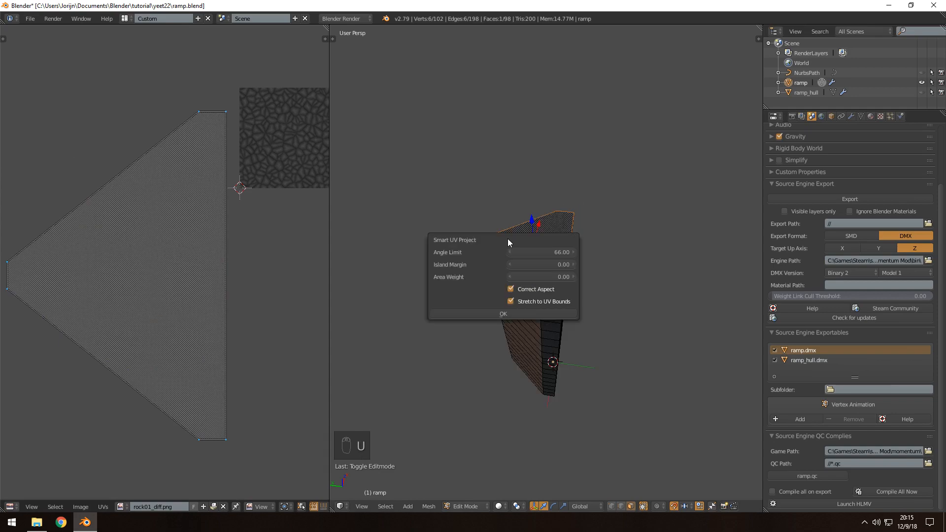
left_click(526, 302)
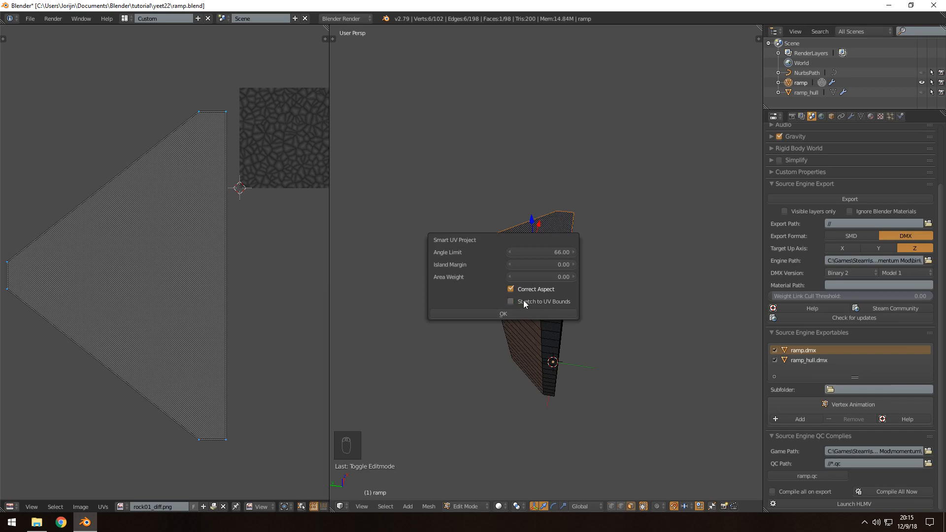
left_click(493, 316)
Scale up the end face's UV island to match the rock texture on the adjoining sides, and save the file
scroll(246, 197, "down", 1)
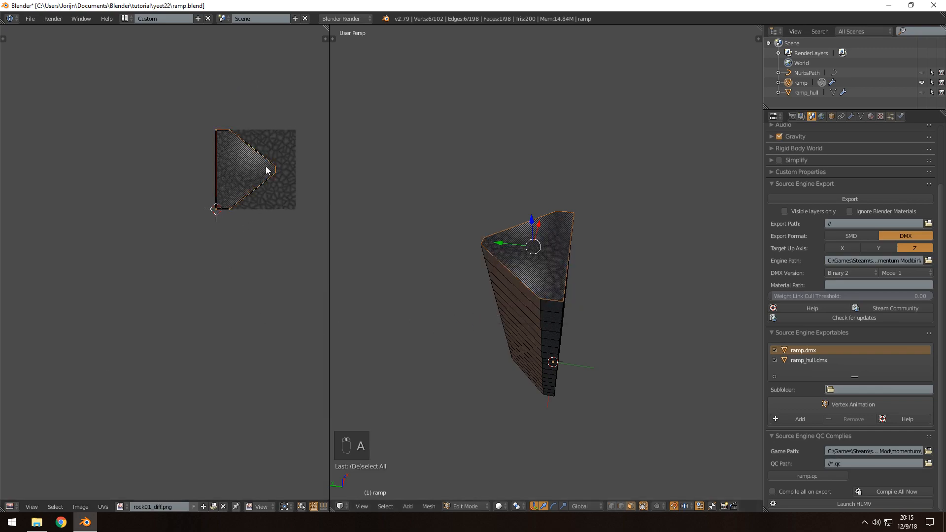
scroll(545, 264, "up", 3)
key("s")
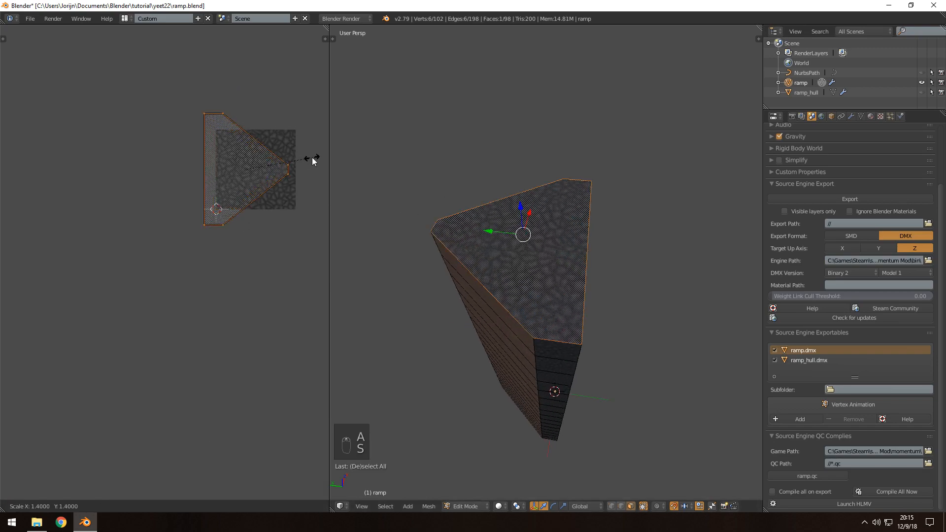
middle_click_drag(303, 239, 276, 211)
middle_click_drag(526, 234, 493, 217)
scroll(560, 283, "up", 2)
middle_click_drag(562, 285, 543, 281, "shift")
scroll(543, 281, "up", 1)
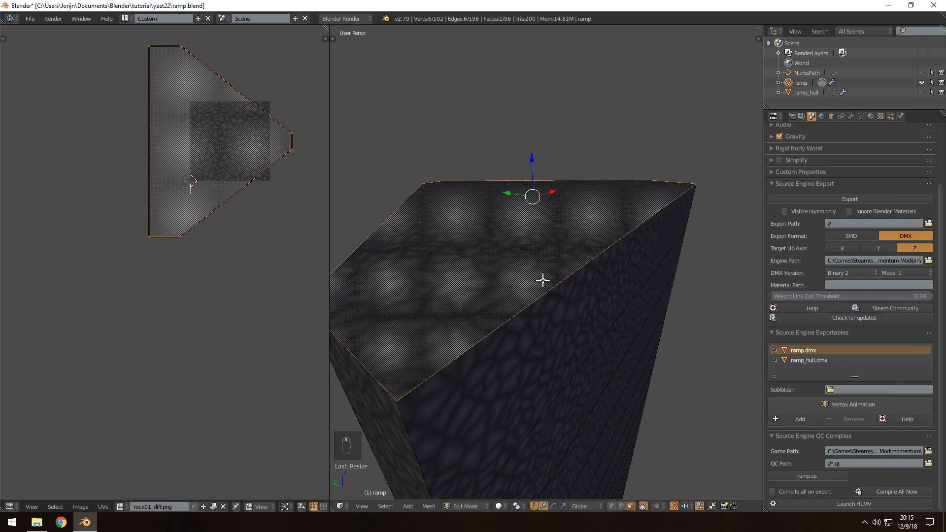
key("s")
left_click(257, 173)
middle_click_drag(433, 232, 535, 399)
key("a")
key("ctrl+s")
Undo the UV scaling of the end face
left_click(500, 257)
scroll(544, 229, "up", 6)
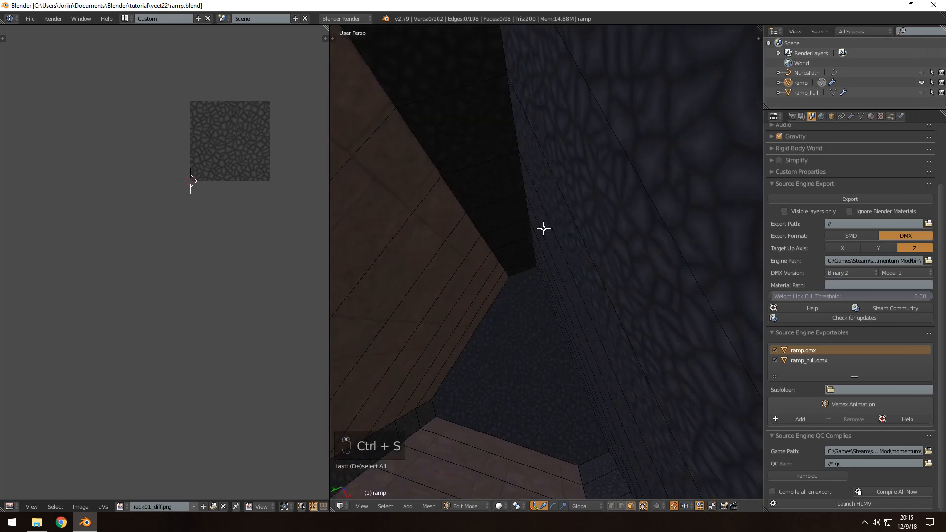
scroll(544, 229, "down", 6)
middle_click_drag(549, 275, 523, 263)
key("ctrl+z")
key("ctrl+z")
key("ctrl+z")
key("ctrl+z")
Try to unwrap the end face at the ramp's origin with Follow Active Quads
right_click(524, 264)
key("u")
left_click(498, 294)
left_click(504, 300)
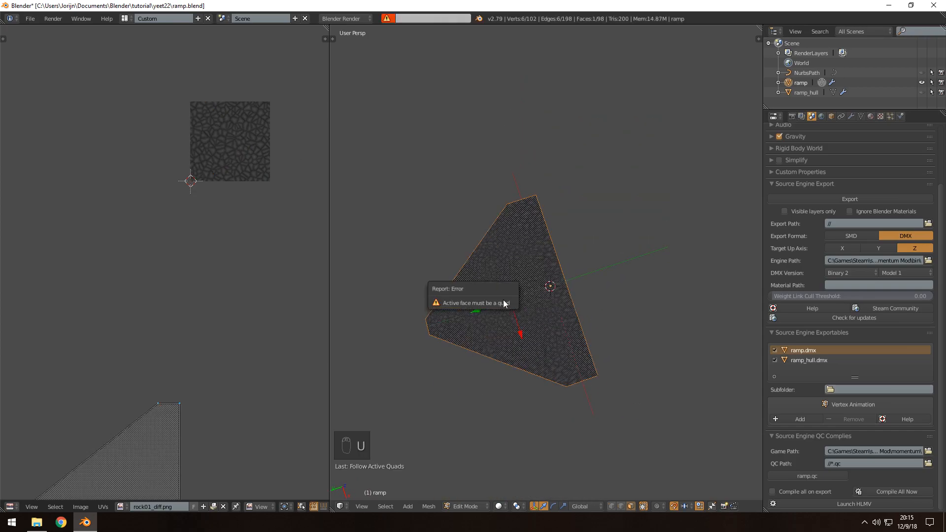
Unwrap the end face at the origin with Smart UV Project, and add the opposite end face to the selection
key("u")
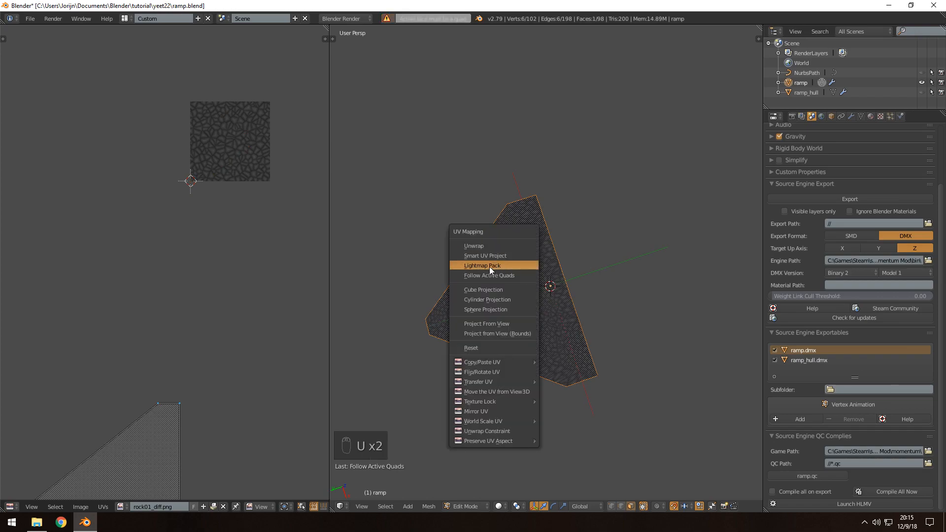
left_click(480, 253)
left_click(483, 325)
middle_click_drag(507, 245, 537, 255)
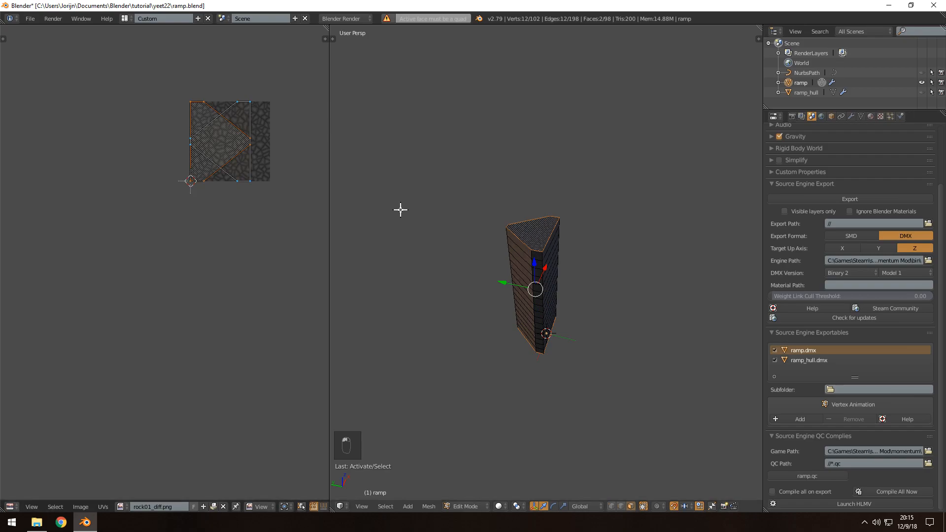
Scale up both end faces' UV islands to match the rock texture on the adjoining sides, and save the file
middle_click_drag(251, 137, 234, 195)
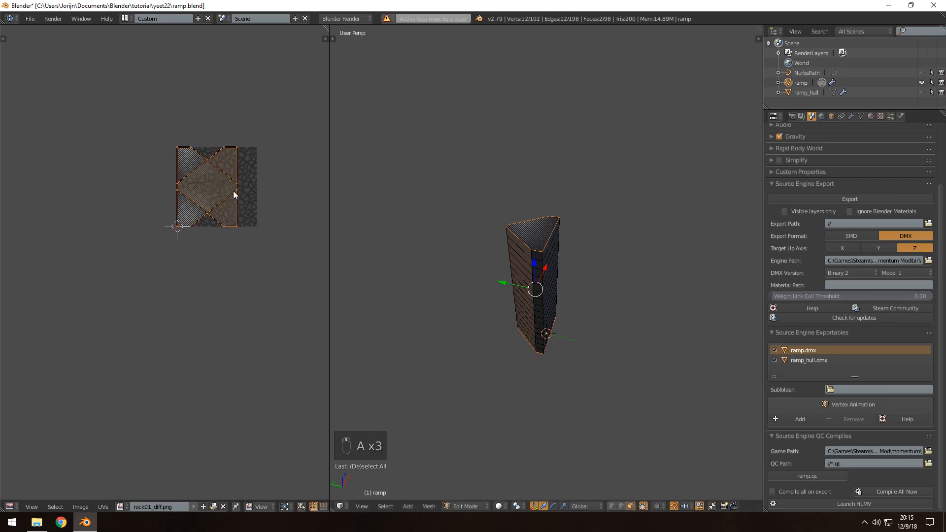
key("s")
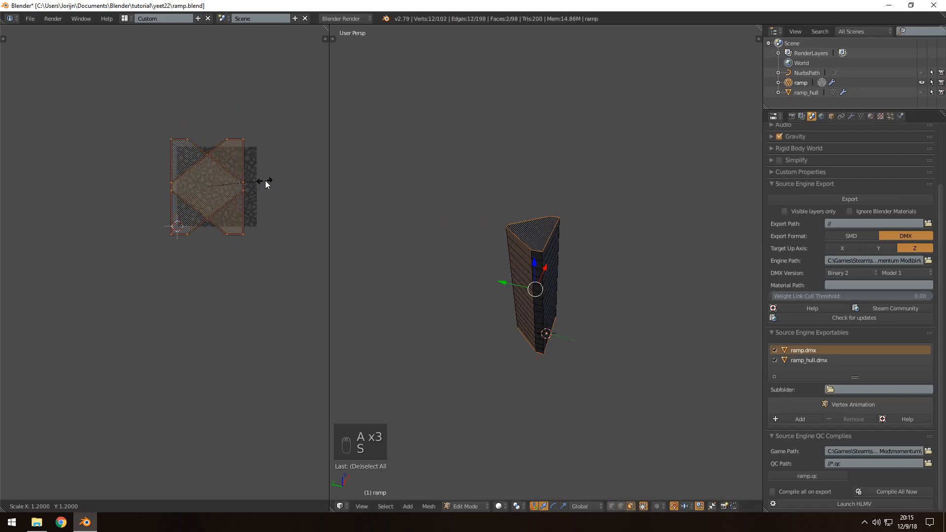
left_click(298, 182)
scroll(520, 224, "up", 4)
scroll(521, 224, "up", 3)
mouse_move(520, 225)
middle_mouse_down()
mouse_move(549, 259)
mouse_move(525, 263)
mouse_move(482, 226)
mouse_move(460, 221)
mouse_move(490, 247)
mouse_move(473, 254)
middle_mouse_up()
key("s")
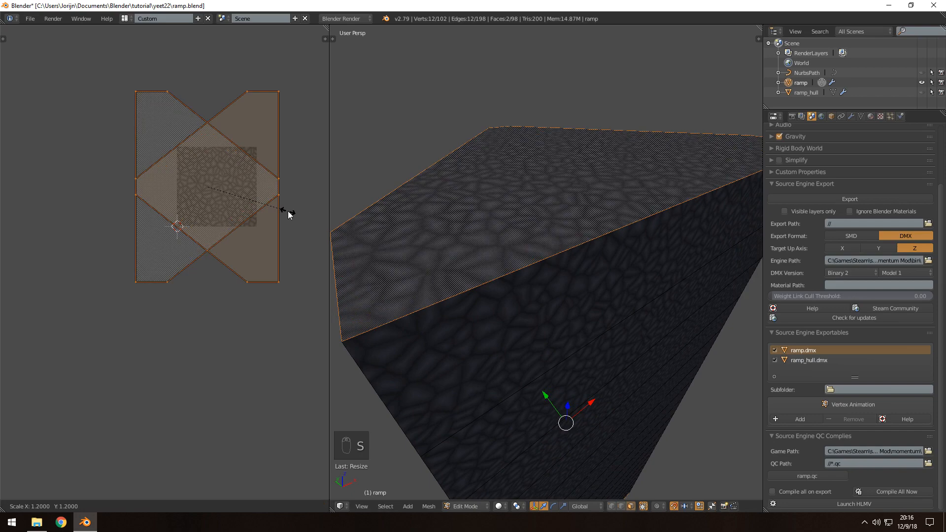
left_click(288, 211)
key("a")
key("ctrl+s")
left_click(448, 235)
Return to Object Mode, check the ramp's rock texture across its end and sides, and save the file
middle_click_drag(489, 232, 513, 293)
scroll(526, 245, "down", 5)
key("Tab")
key("shift+c")
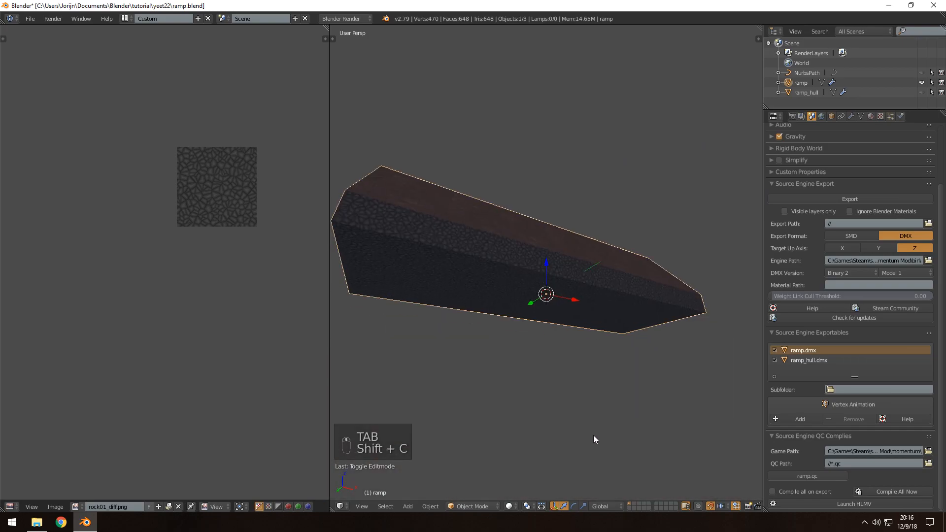
scroll(522, 293, "up", 6)
key("ctrl+s")
middle_click_drag(545, 260, 586, 314)
key("ctrl+s")
left_click(535, 323)
Try to scale the ramp's rock-textured side strips along the X axis in Edit Mode, and save the file
key("Tab")
scroll(549, 341, "up", 5)
middle_click_drag(660, 336, 578, 209)
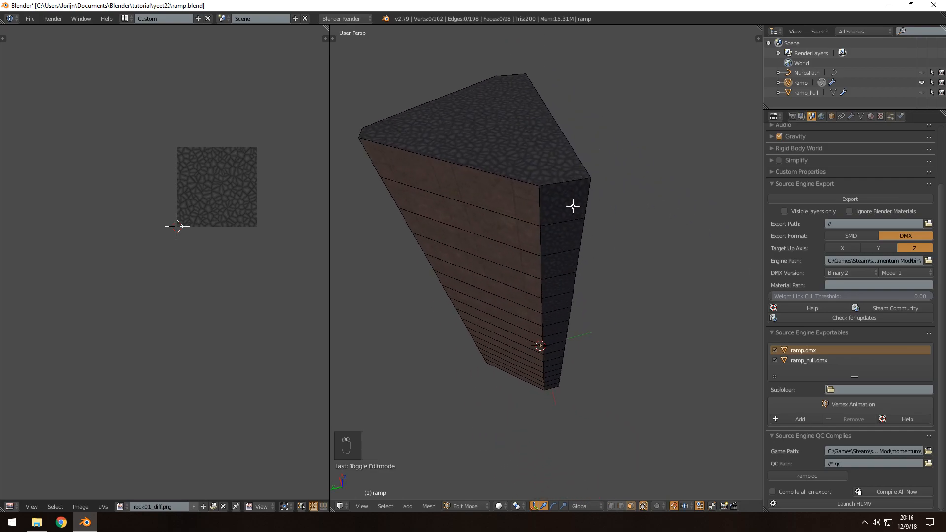
left_click(575, 236, "alt")
middle_click_drag(542, 243, 630, 291)
key("x")
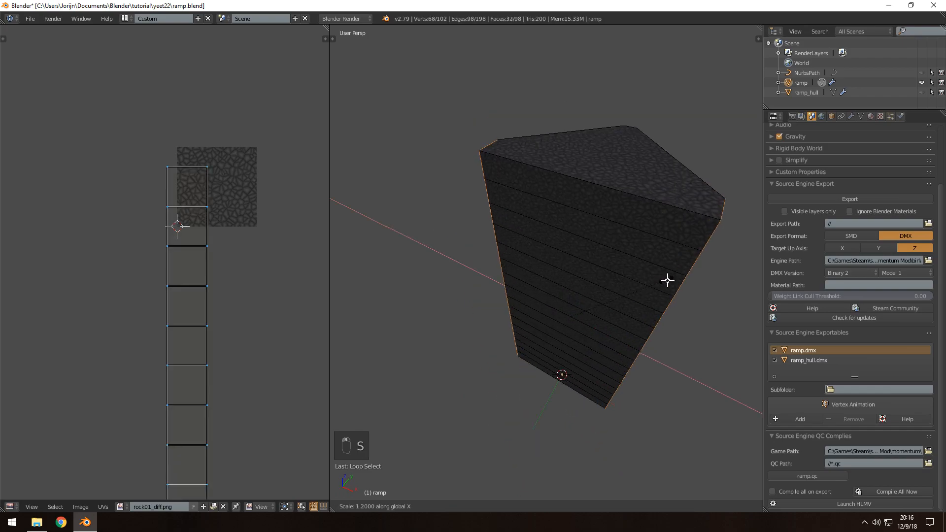
middle_click_drag(633, 272, 503, 182)
key("a")
key("ctrl+s")
Select both end faces and unwrap them together with Smart UV Project at an angle limit of 66
right_click(502, 166)
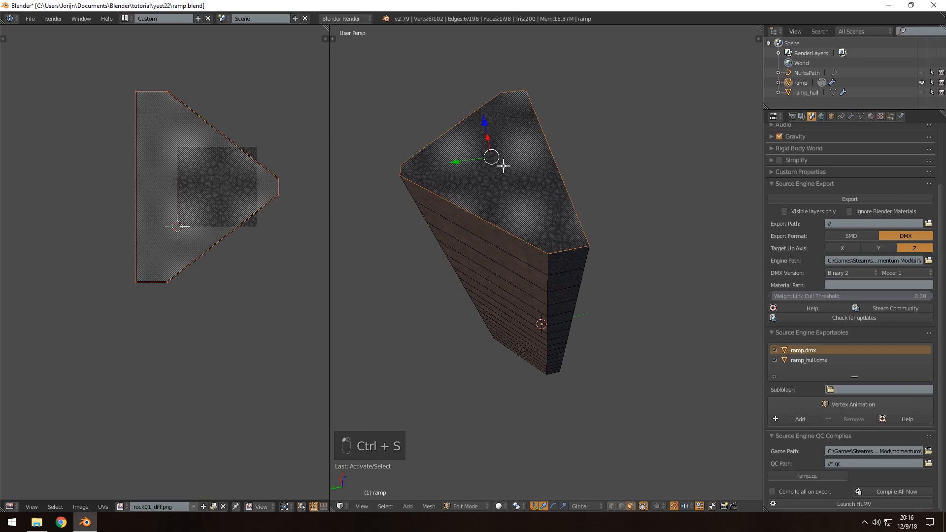
middle_click_drag(634, 402, 631, 241)
scroll(632, 241, "down", 5)
right_click(521, 283, "shift")
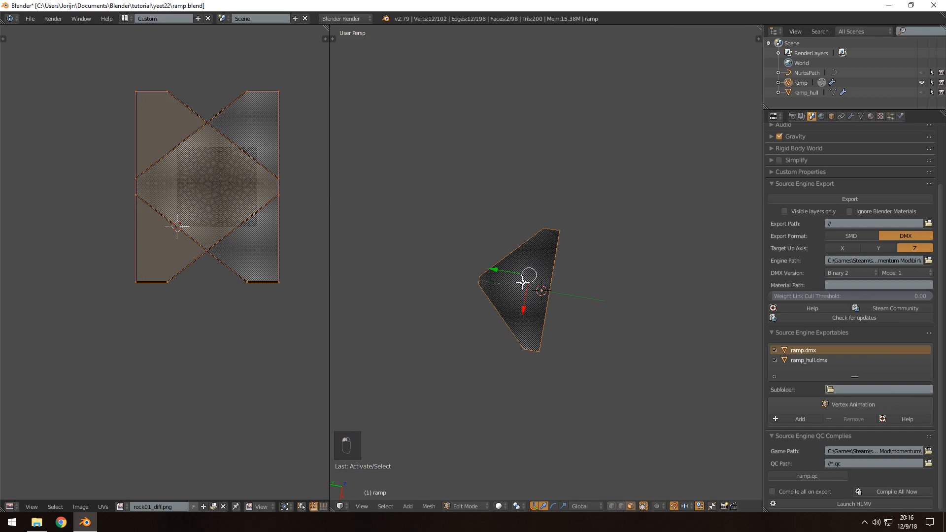
key("u")
left_click(513, 283)
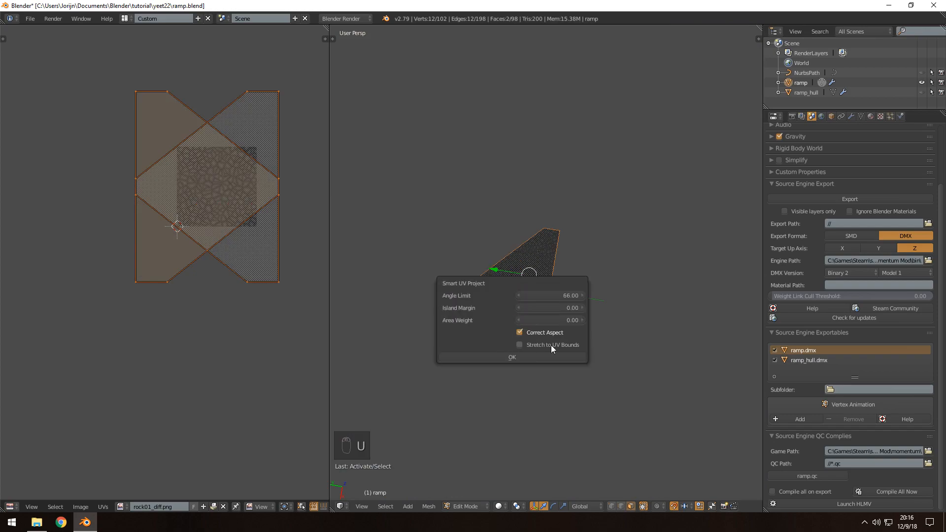
left_click(524, 356)
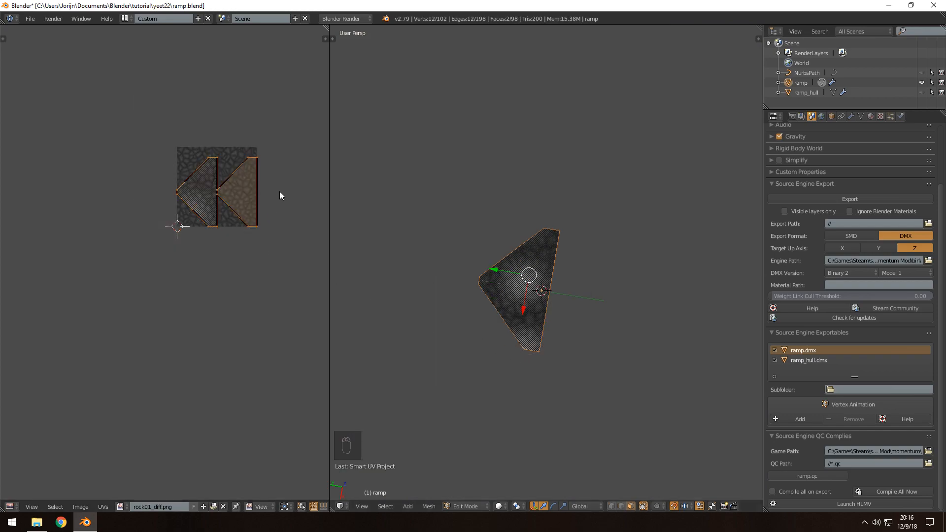
Try to scale up the unwrapped end faces, and compare their texture with the adjoining sides
scroll(207, 179, "up", 5)
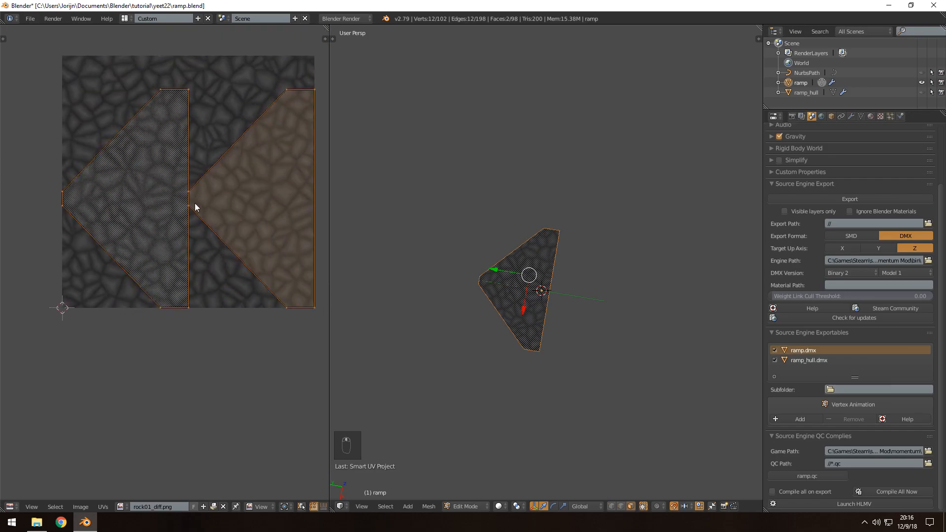
middle_click_drag(593, 293, 498, 244)
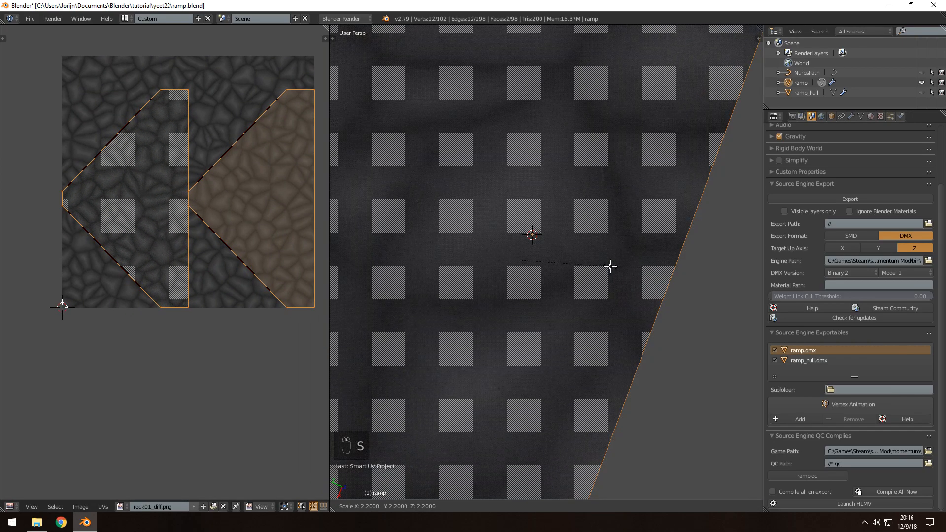
right_click(586, 264)
key("s")
middle_click_drag(488, 267, 492, 220)
scroll(494, 226, "up", 3)
scroll(510, 251, "down", 6)
middle_click_drag(511, 252, 544, 248)
scroll(670, 201, "up", 6)
middle_click_drag(559, 253, 567, 190)
scroll(535, 191, "down", 5)
middle_click_drag(588, 385, 593, 112, "shift")
middle_click_drag(515, 315, 587, 247, "shift")
Select the rock-textured side strips with the corner quad as active face, and unwrap them with Follow Active Quads
key("a")
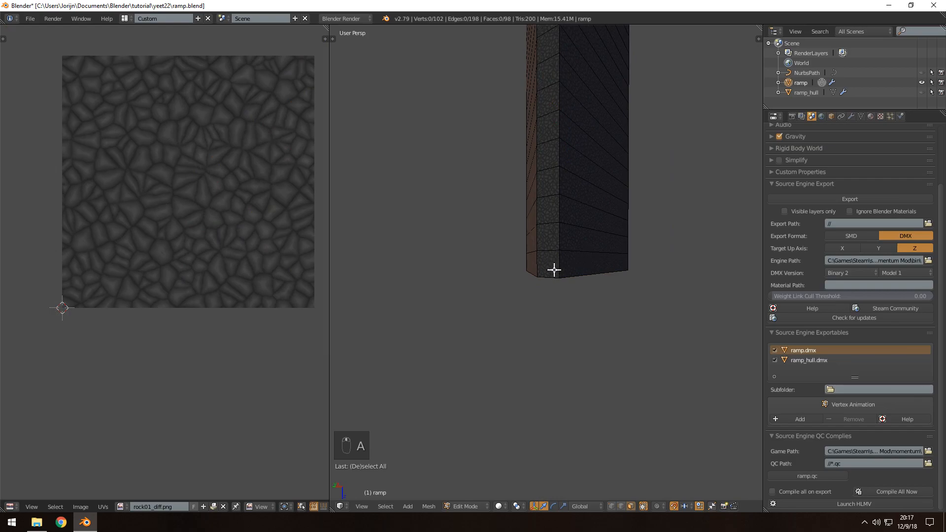
right_click(553, 251, "alt")
right_click(586, 252, "alt+shift")
middle_click_drag(585, 252, 685, 242)
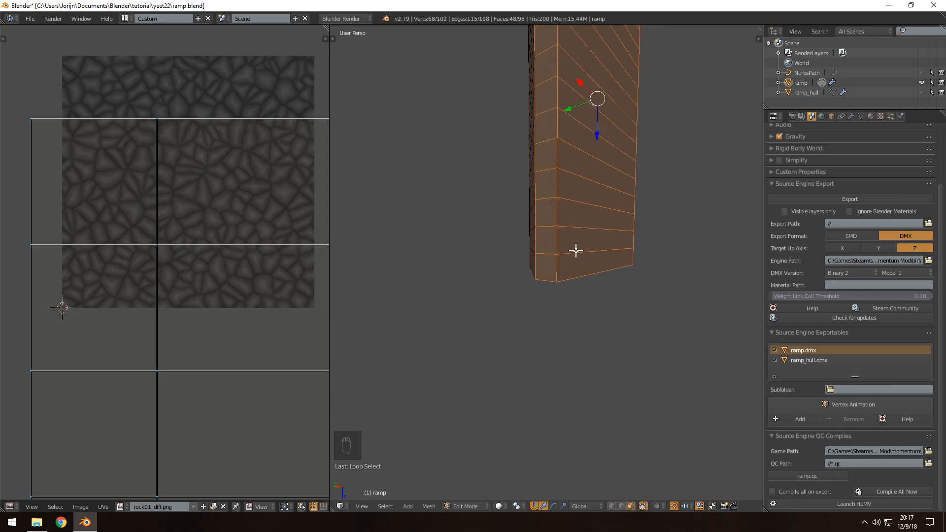
scroll(555, 270, "up", 3)
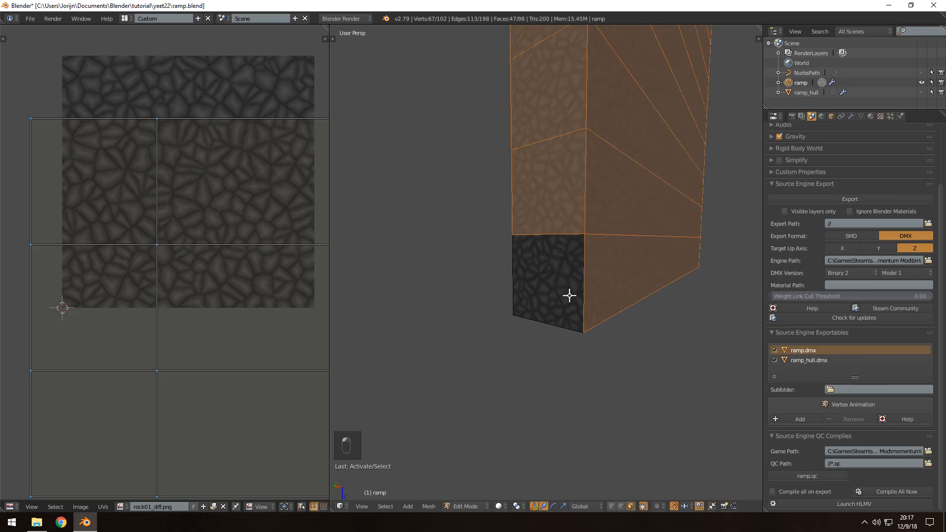
right_click(560, 265, "shift")
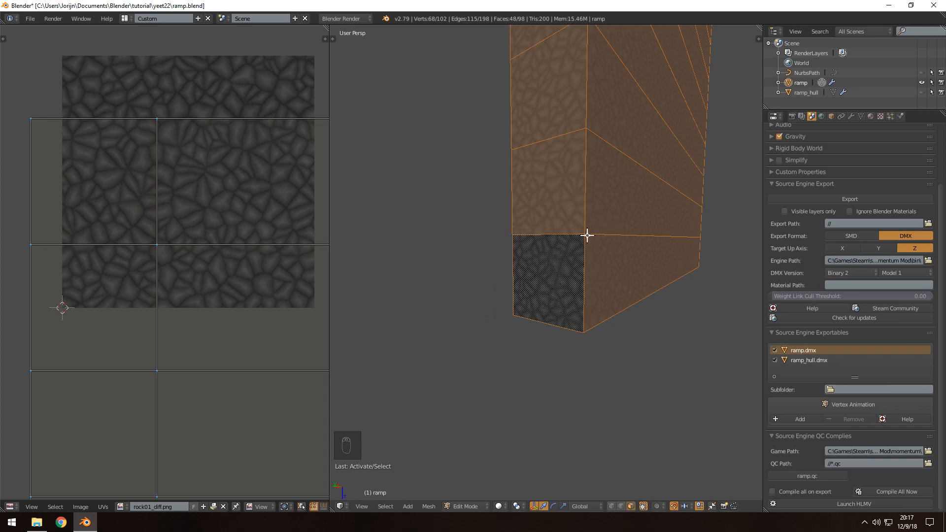
key("u")
left_click(546, 279)
left_click(546, 291)
key("a")
scroll(549, 272, "up", 5)
middle_click_drag(668, 223, 527, 259)
Undo the side strips' unwrap and the recent end face edits, check the ramp's sides, and save the file
key("ctrl+z")
key("ctrl+z")
key("ctrl+z")
key("ctrl+z")
key("ctrl+z")
key("ctrl+z")
key("ctrl+z")
key("ctrl+z")
key("ctrl+z")
key("ctrl+z")
key("ctrl+z")
key("ctrl+z")
key("ctrl+z")
key("ctrl+z")
key("ctrl+z")
key("ctrl+z")
key("ctrl+z")
key("ctrl+z")
key("ctrl+z")
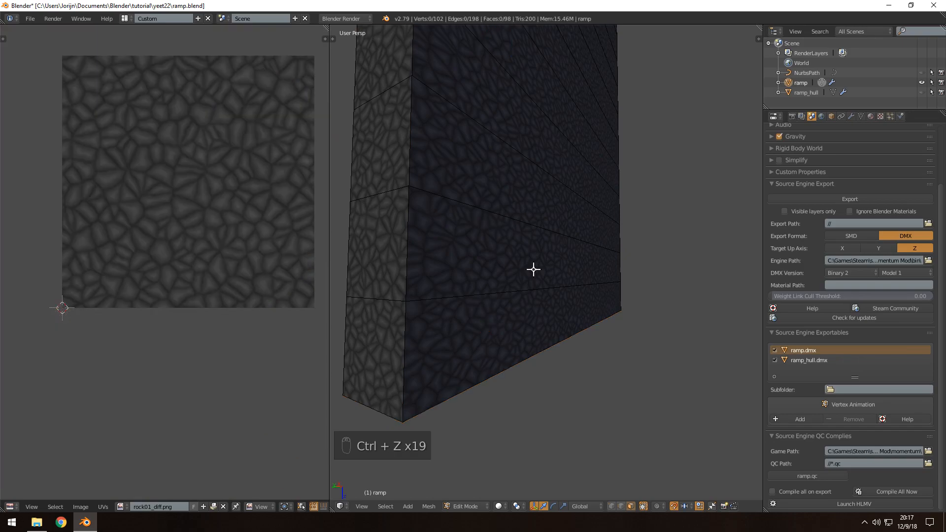
key("ctrl+z")
key("ctrl+z")
key("ctrl+z")
key("ctrl+z")
key("ctrl+z")
middle_click_drag(513, 234, 642, 183)
key("ctrl+z")
scroll(549, 211, "down", 4)
key("ctrl+z")
middle_click_drag(598, 205, 635, 212)
key("ctrl+s")
left_click(636, 212)
scroll(559, 141, "up", 5)
middle_click_drag(558, 128, 579, 363)
key("ctrl+s")
left_click(586, 332)
scroll(632, 333, "down", 4)
Undo further back through the end faces' earlier UV unwrapping, and save the file
key("ctrl+z")
key("ctrl+z")
key("ctrl+z")
key("ctrl+z")
key("ctrl+z")
key("ctrl+z")
key("ctrl+z")
key("ctrl+z")
key("ctrl+z")
key("ctrl+z")
key("ctrl+z")
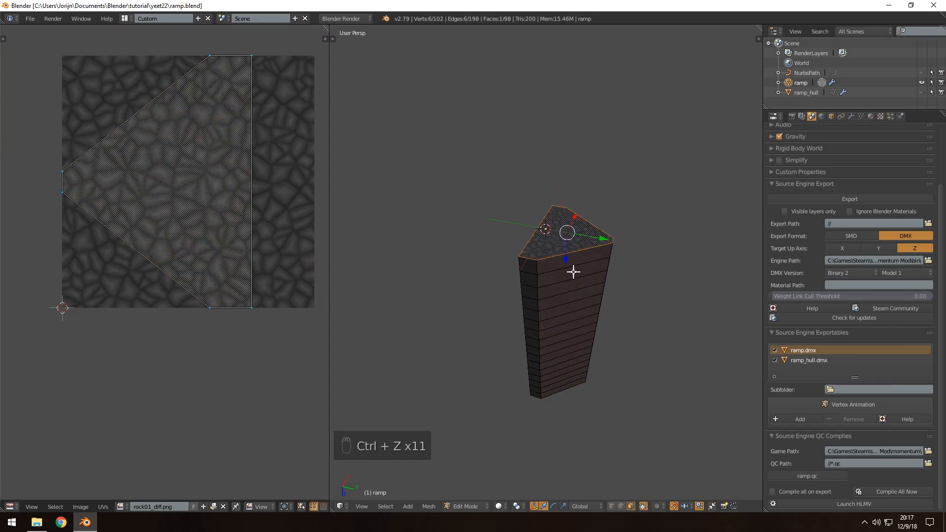
key("ctrl+z")
key("ctrl+z")
key("ctrl+z")
key("ctrl+z")
key("ctrl+z")
key("ctrl+z")
key("ctrl+z")
key("ctrl+z")
key("ctrl+z")
key("ctrl+z")
key("ctrl+z")
key("ctrl+z")
key("ctrl+z")
key("ctrl+z")
key("ctrl+z")
key("ctrl+z")
key("ctrl+z")
key("ctrl+z")
key("ctrl+z")
key("ctrl+z")
key("ctrl+z")
key("ctrl+z")
key("ctrl+z")
key("ctrl+z")
key("ctrl+z")
key("ctrl+z")
key("ctrl+z")
key("ctrl+s")
left_click(571, 273)
Return the ramp to Object Mode, reset the view with the 3D cursor at the origin, and save the file
middle_click_drag(596, 270, 505, 299, "shift")
scroll(505, 300, "up", 4)
middle_click_drag(402, 310, 525, 233, "shift")
scroll(554, 246, "up", 3)
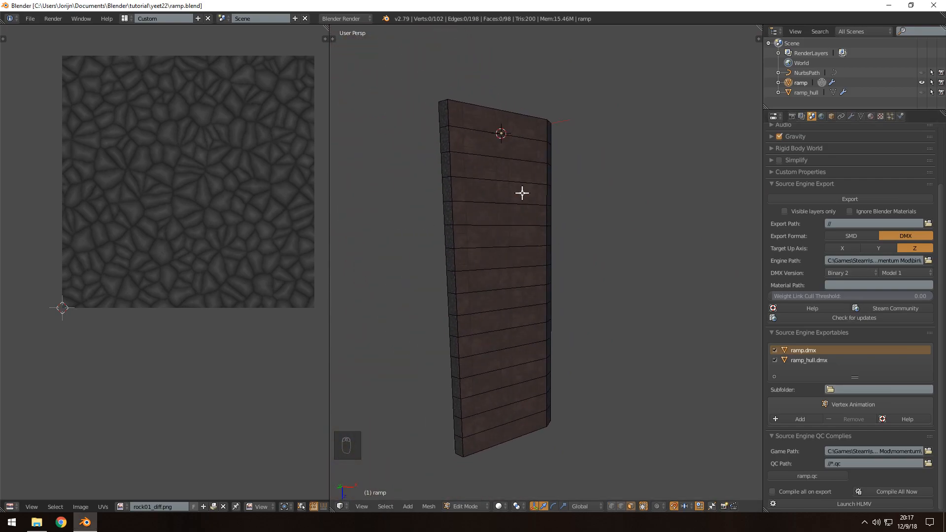
key("ctrl+s")
middle_click_drag(486, 232, 540, 326)
key("Tab")
key("ctrl+s")
key("shift+c")
middle_click_drag(596, 346, 571, 169)
key("ctrl+s")
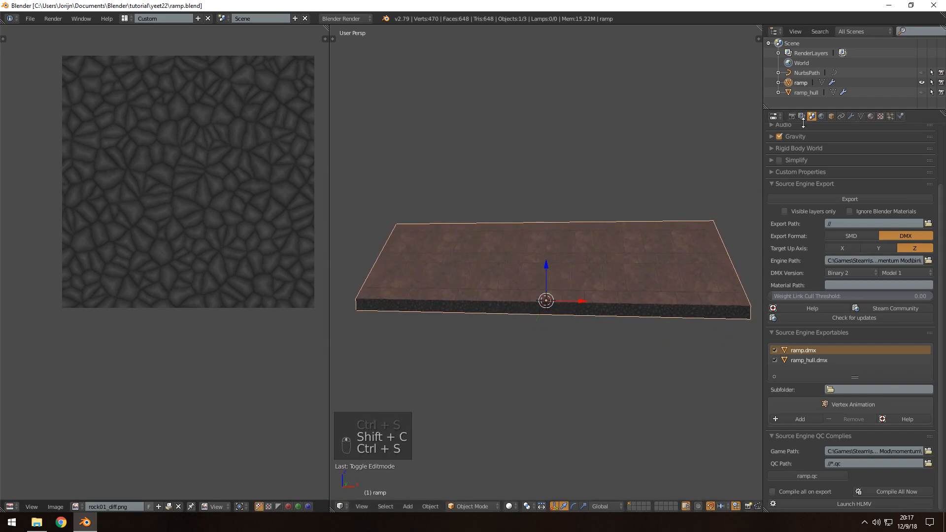
Hide the ramp, show ramp_hull and enter Edit Mode on it, and save the file
left_click(805, 93)
left_click(921, 82)
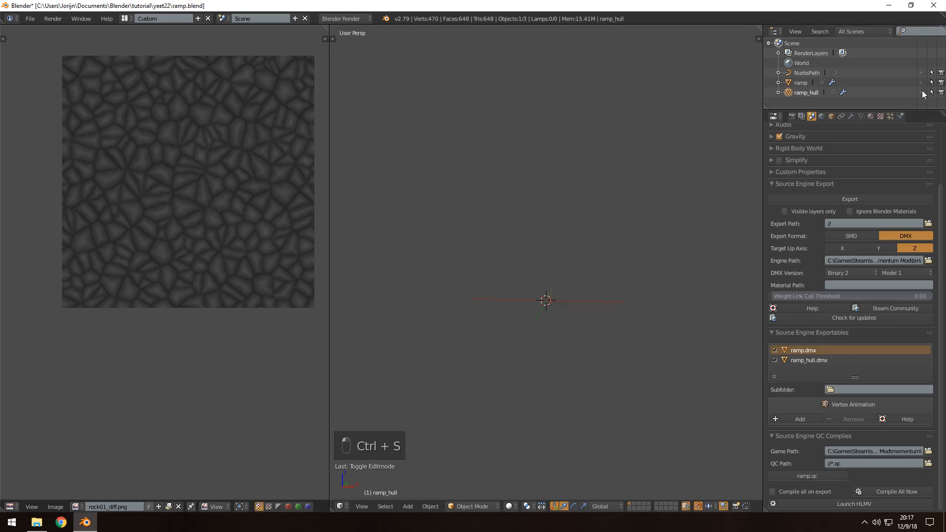
left_click(921, 92)
key("Tab")
middle_click_drag(579, 232, 574, 295)
key("ctrl+s")
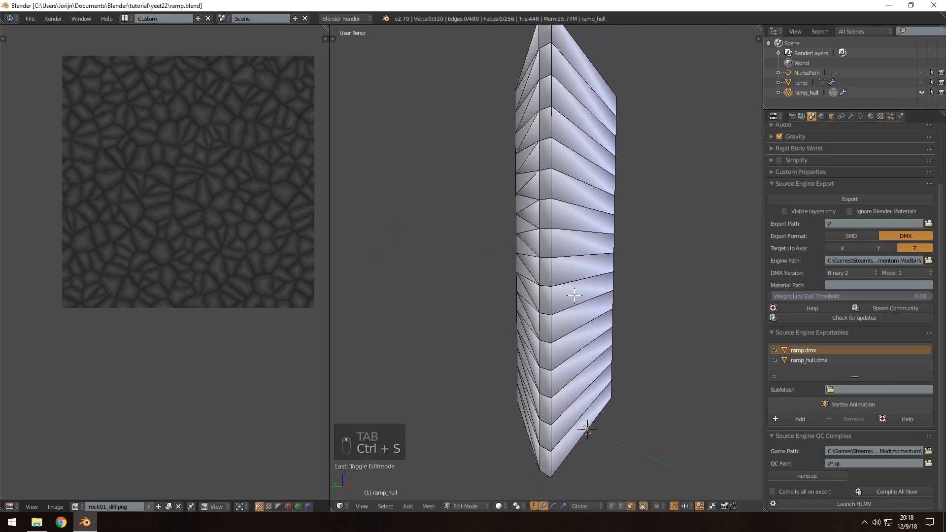
Delete every ramp_hull segment except the lowest one at the origin, and save the file
key("KP_3")
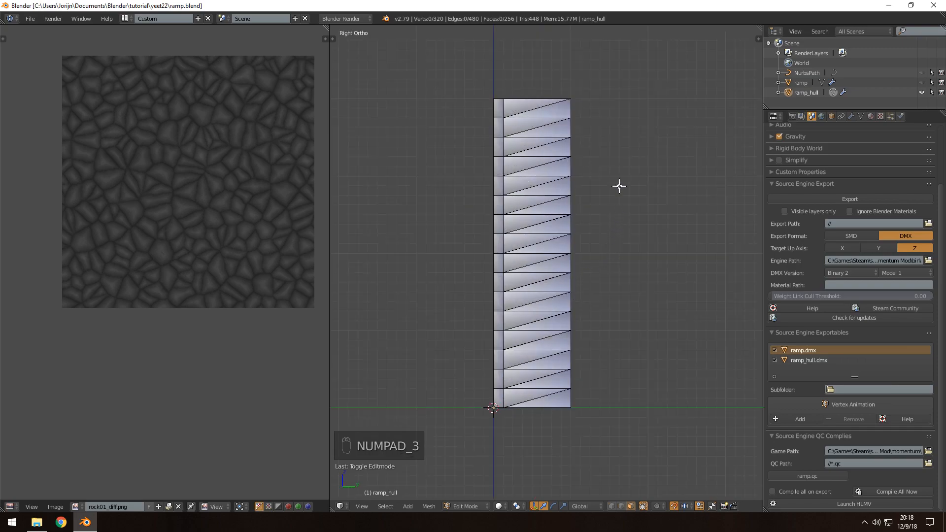
key("c")
left_click_drag(541, 82, 507, 363)
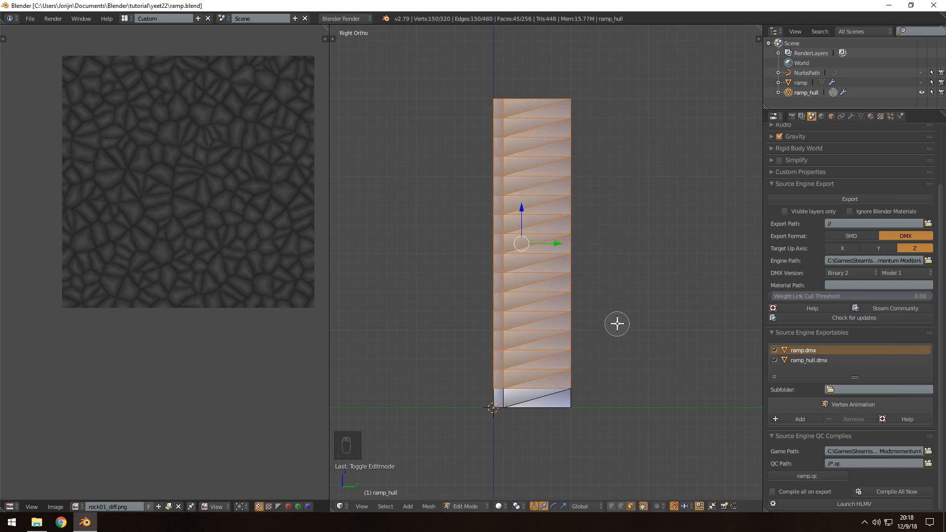
key("ctrl+l")
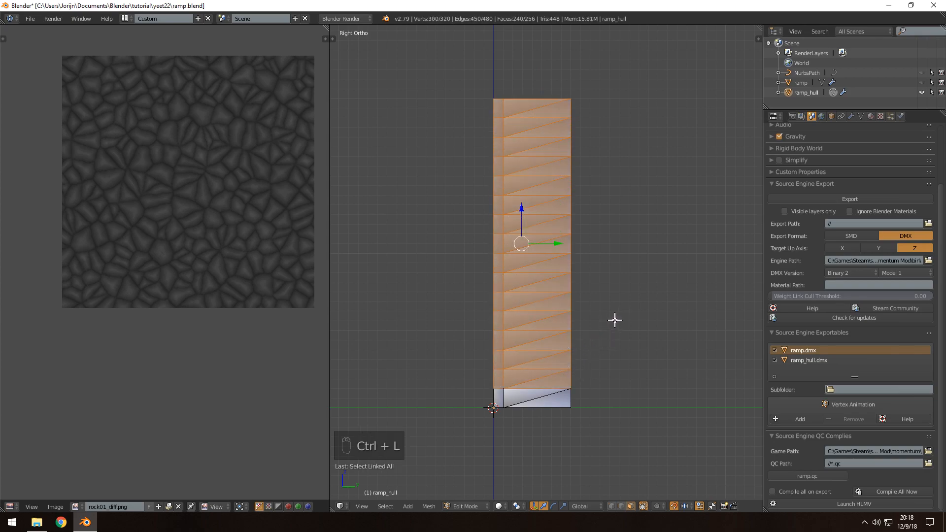
key("x")
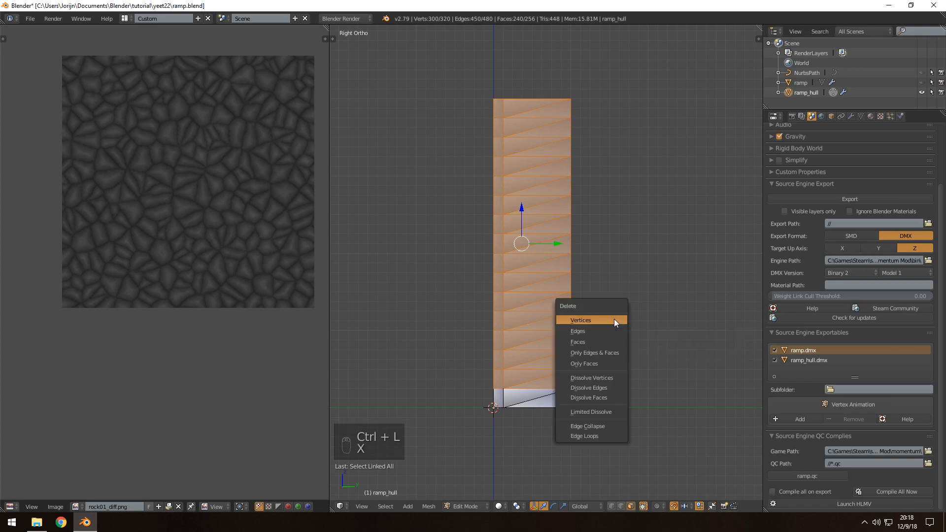
left_click(614, 319)
key("a")
key("a")
key("ctrl+s")
middle_click_drag(557, 345, 533, 363)
key("ctrl+s")
left_click(533, 303)
key("ctrl+s")
left_click(501, 291)
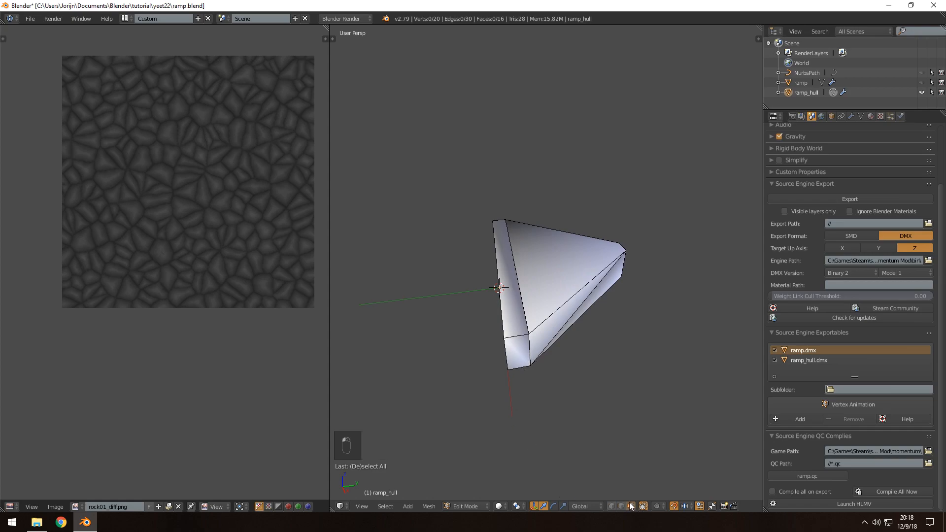
Select the corner vertices at one end of the remaining hull segment in wireframe and move them along the X axis
middle_click_drag(521, 352, 481, 361)
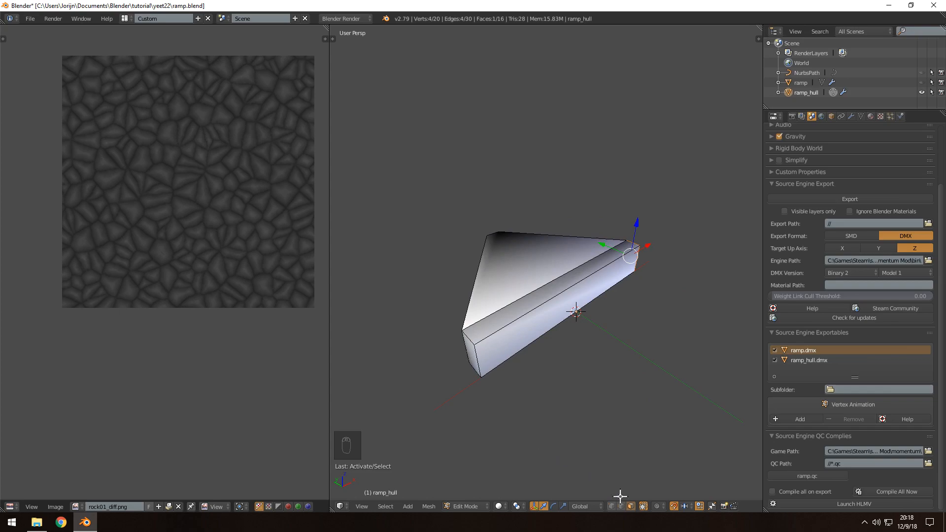
middle_click_drag(494, 406, 561, 391)
key("z")
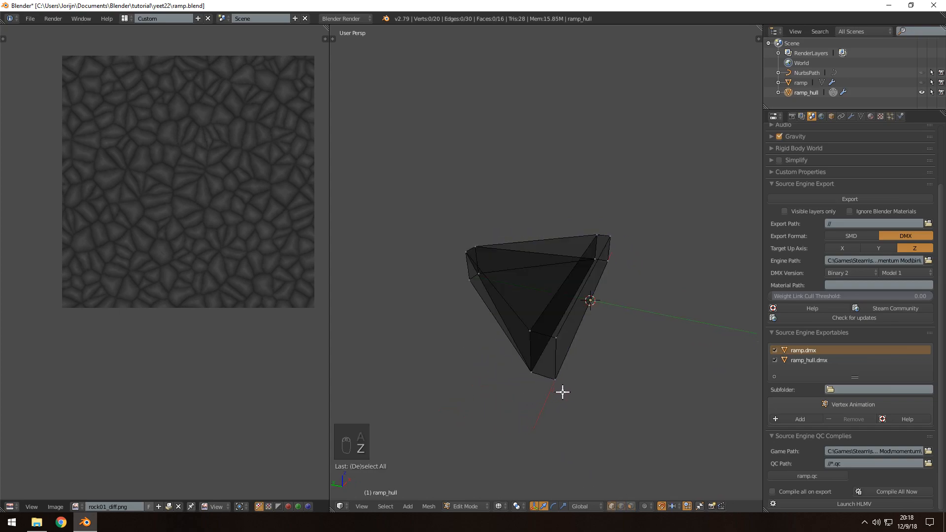
key("z")
key("z")
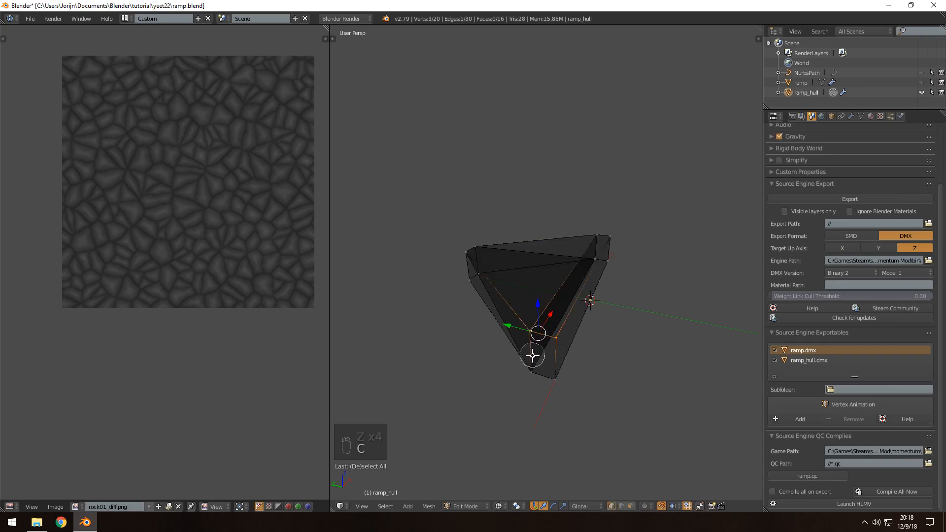
left_click_drag(533, 351, 551, 375)
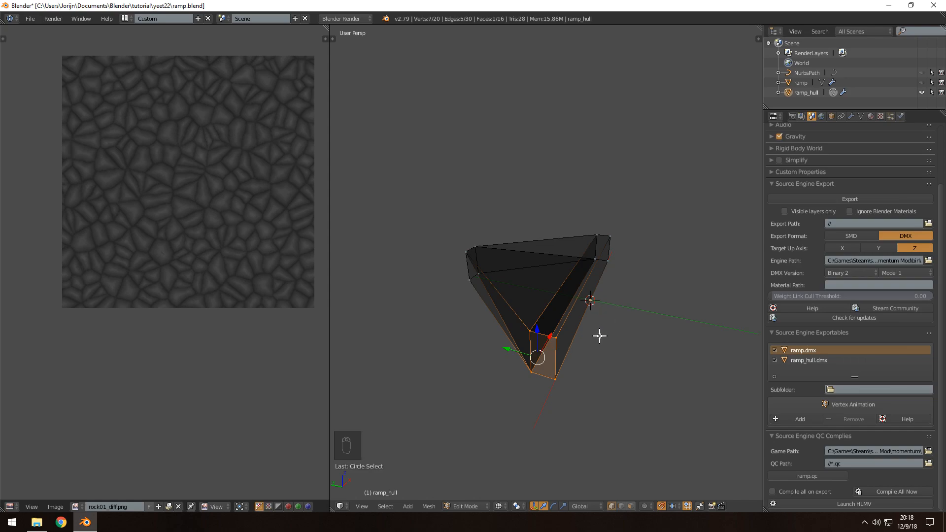
middle_click_drag(600, 335, 471, 336)
key("KP_3")
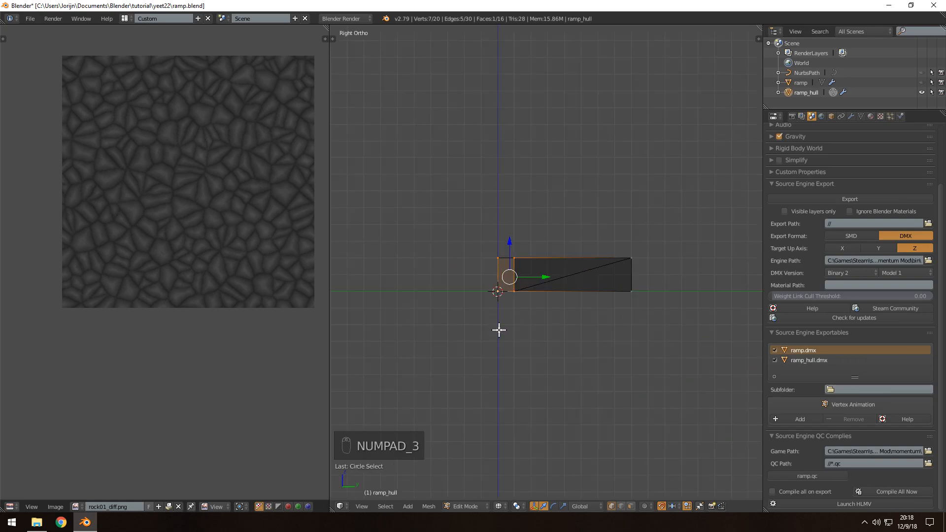
key("KP_1")
scroll(505, 309, "up", 2)
key("g")
key("x")
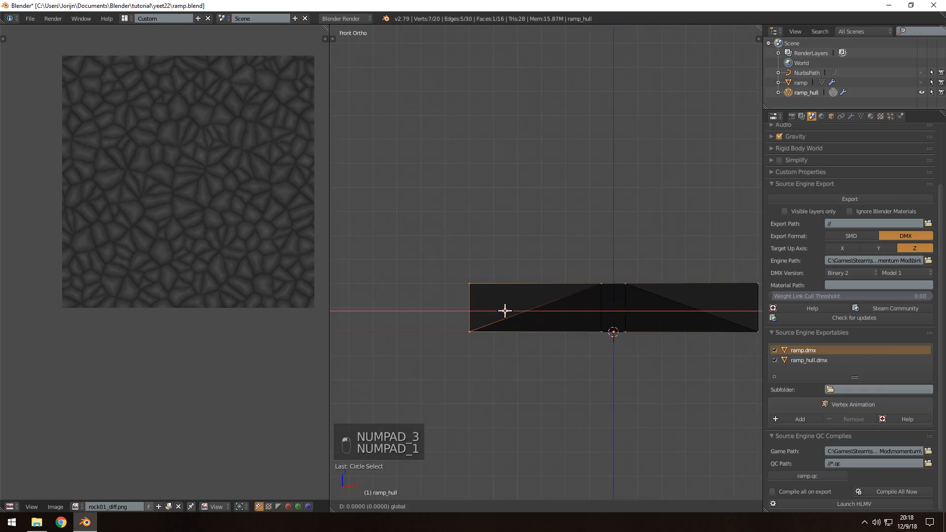
left_click(481, 311)
Return the hull segment to solid shading, select all of it, and undo the accidental layer change
middle_click_drag(560, 319, 531, 353)
scroll(535, 359, "down", 2)
key("a")
mouse_move(586, 342)
middle_mouse_down()
mouse_move(527, 342)
mouse_move(584, 344)
mouse_move(598, 307)
mouse_move(502, 338)
mouse_move(338, 314)
mouse_move(747, 342)
mouse_move(553, 332)
mouse_move(579, 333)
mouse_move(570, 325)
mouse_move(573, 337)
middle_mouse_up()
key("z")
key("a")
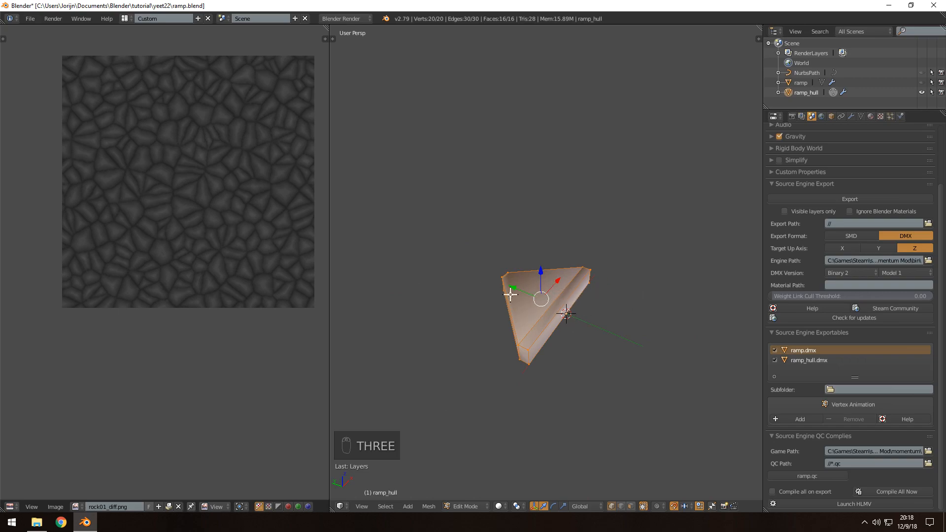
key("ctrl+z")
middle_click_drag(542, 316, 542, 282)
scroll(522, 299, "up", 4)
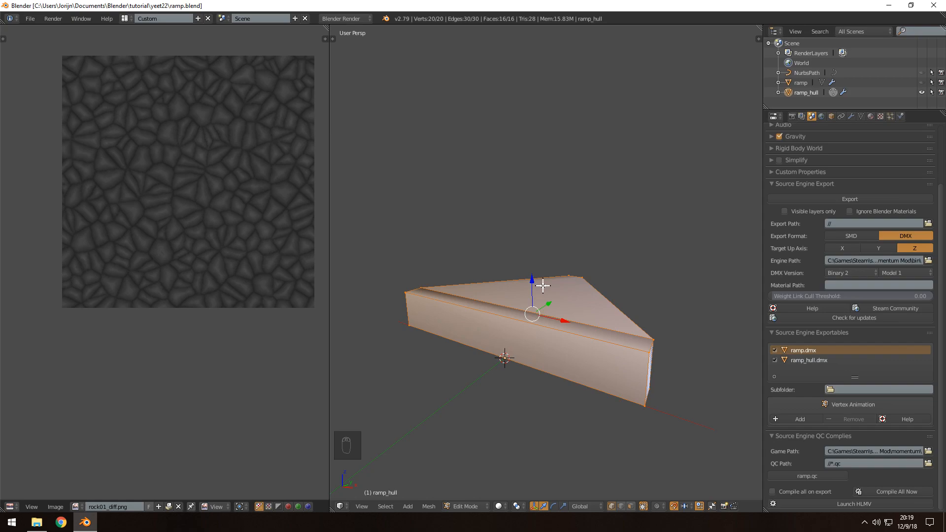
scroll(542, 285, "down", 2)
Try to duplicate the whole hull segment upward in the right side view, cancelling the move
key("KP_3")
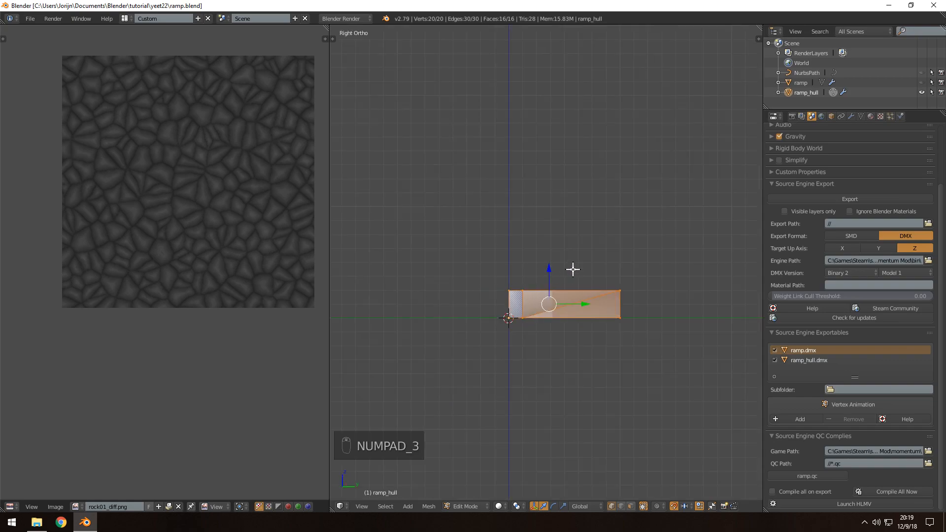
middle_click_drag(573, 270, 542, 295, "shift")
key("a")
key("a")
key("a")
key("a")
key("shift+d")
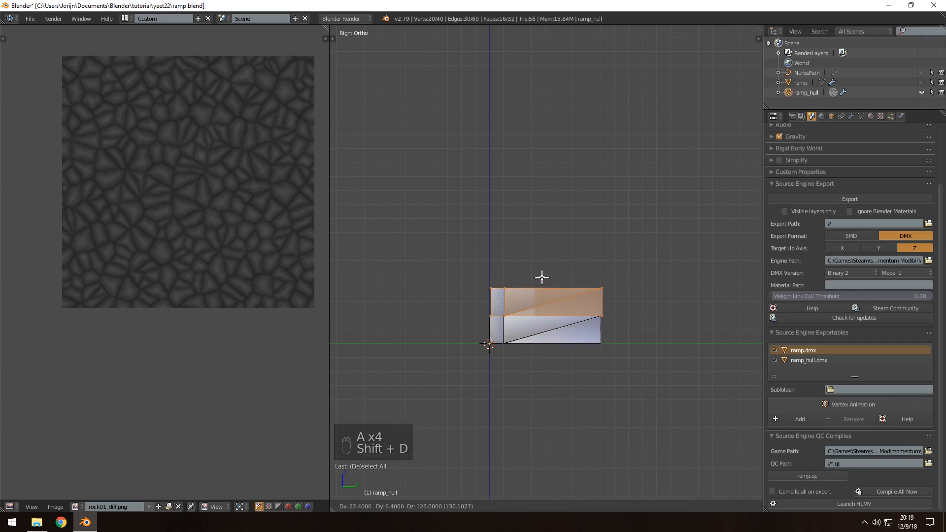
right_click(541, 277)
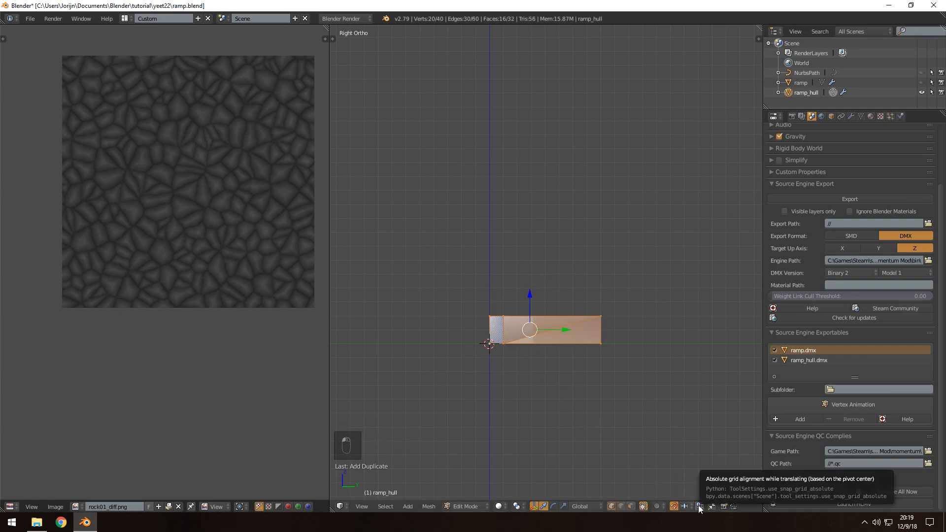
Duplicate the selected hull segment and place the copy directly above the original
scroll(540, 329, "up", 6)
middle_click_drag(539, 358, 541, 275, "shift")
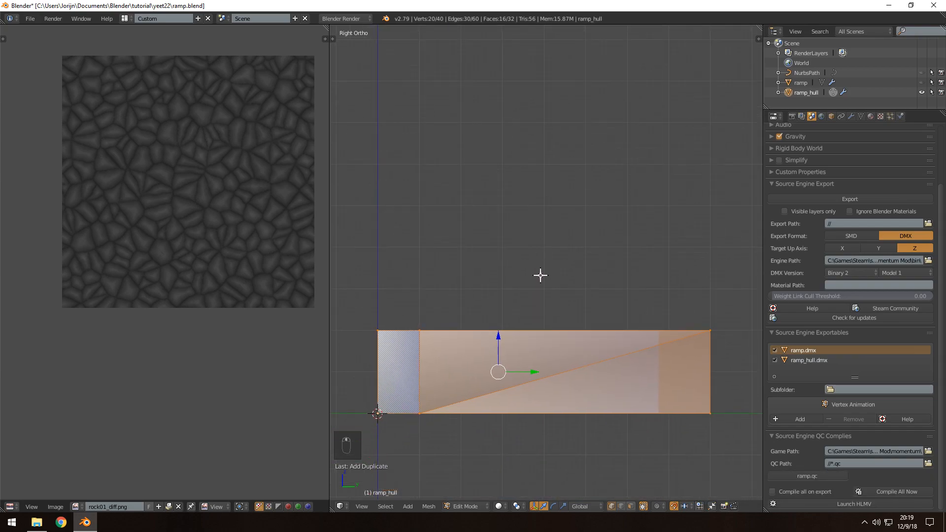
key("shift+d")
left_click(541, 212)
scroll(545, 237, "down", 3)
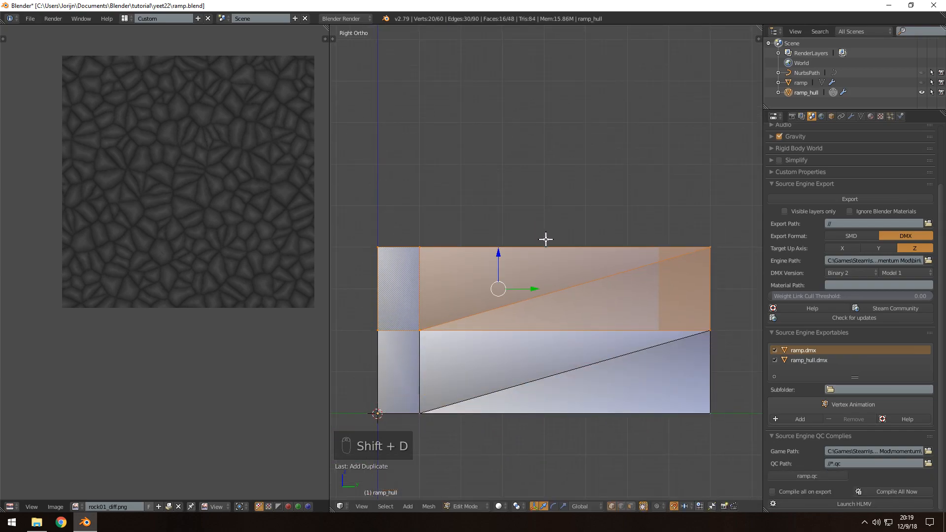
Duplicate the two stacked segments and place the copies directly on top to form a stack of four
key("a")
key("a")
key("a")
key("shift+d")
left_click(546, 142)
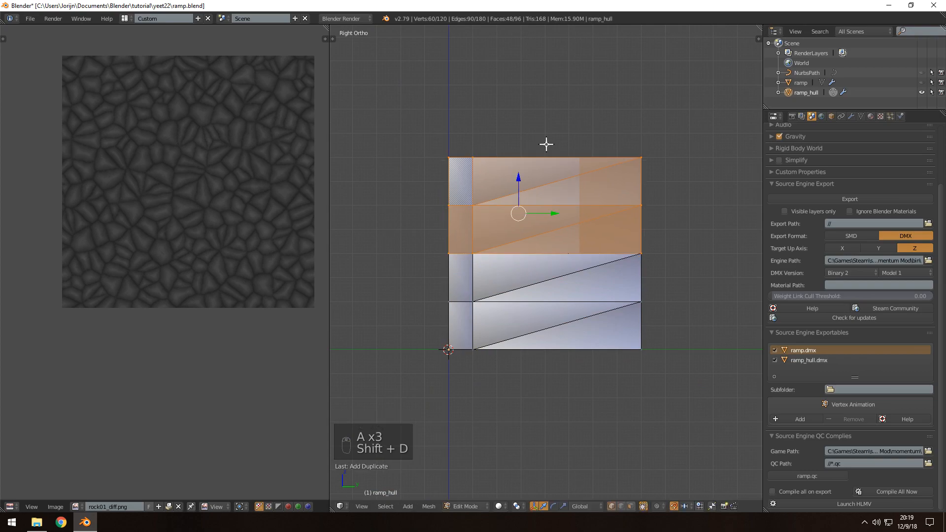
Duplicate the stack of four hull segments and place it flush on top to make eight
middle_click_drag(544, 143, 544, 229, "shift")
key("a")
key("a")
key("a")
key("shift+d")
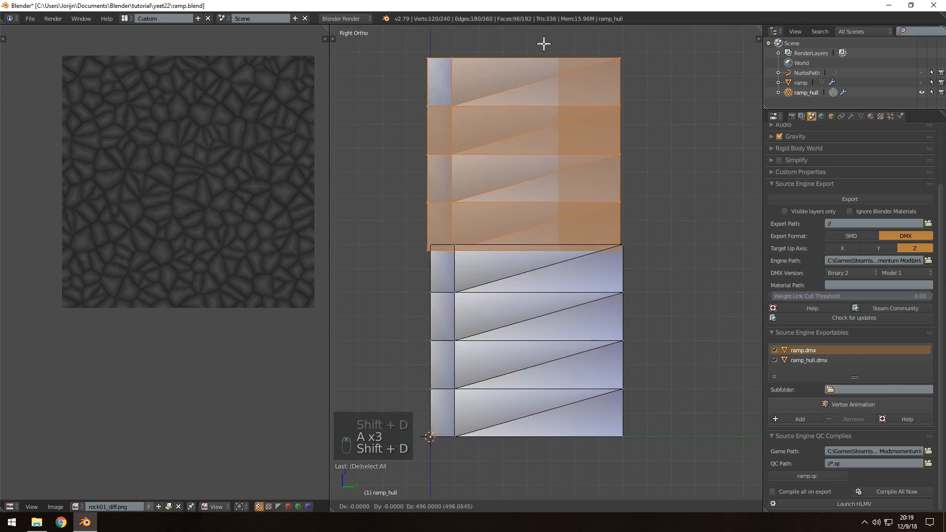
left_click(543, 39)
Duplicate the stack of eight hull segments and place it flush on top to make sixteen
scroll(566, 148, "down", 5)
middle_click_drag(565, 148, 553, 248, "shift")
key("a")
key("a")
key("a")
key("shift+d")
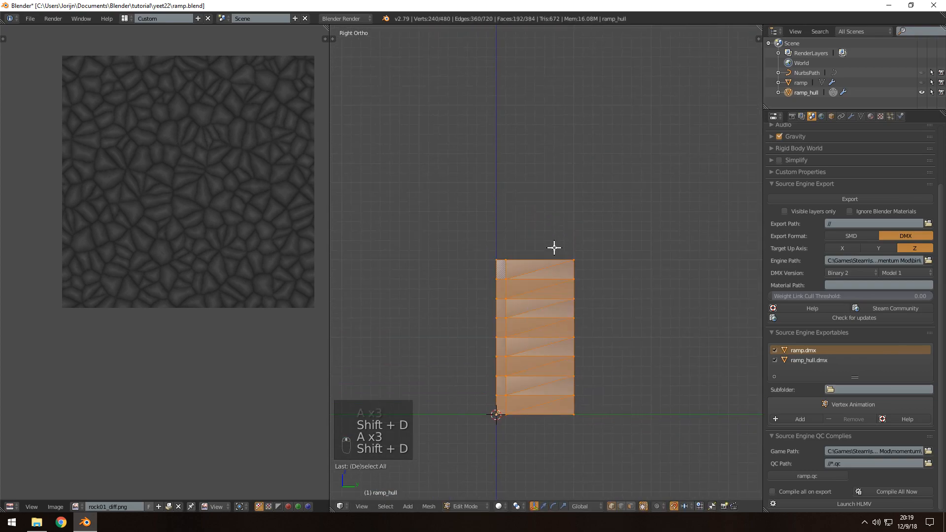
left_click(551, 92)
scroll(613, 203, "down", 2)
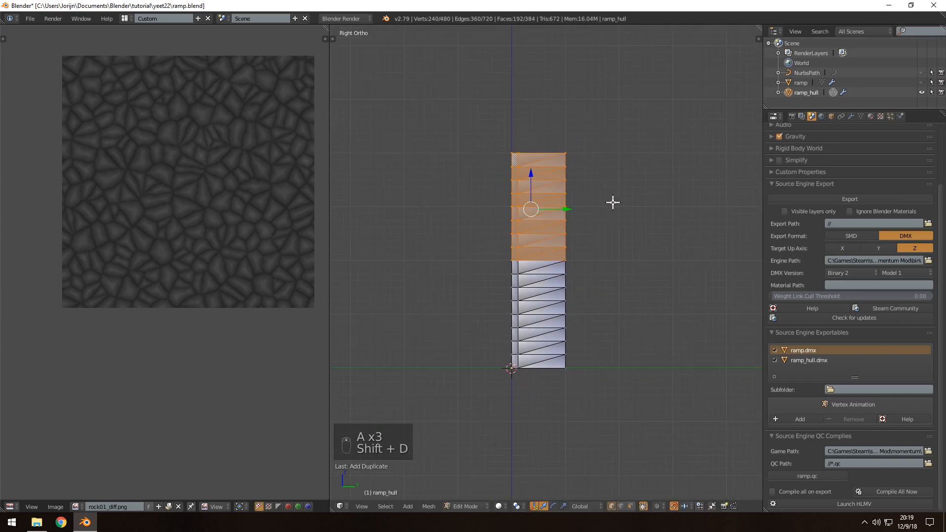
Return ramp_hull to Object Mode, show both the ramp and ramp_hull, and save the file
key("a")
key("Tab")
middle_click_drag(581, 256, 574, 316)
scroll(582, 301, "down", 3)
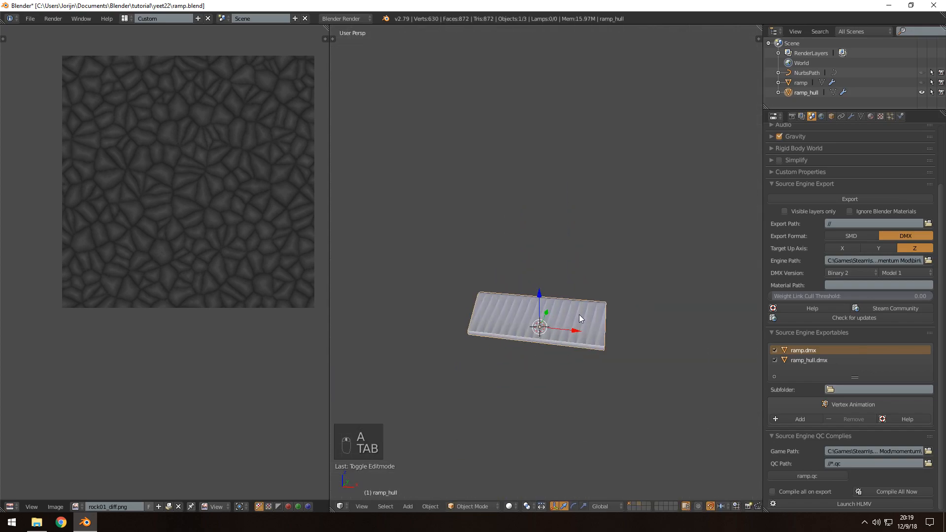
middle_click_drag(642, 260, 655, 258)
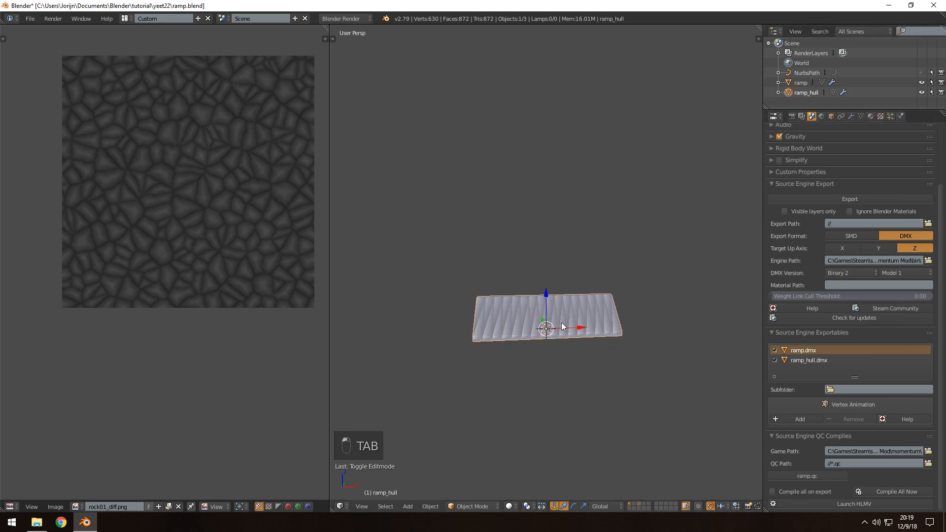
left_click(922, 92)
left_click(921, 91)
key("ctrl+s")
Deselect everything and save the file
left_click(585, 269)
scroll(554, 379, "up", 5)
middle_click_drag(552, 389, 575, 238, "shift")
key("a")
key("a")
key("a")
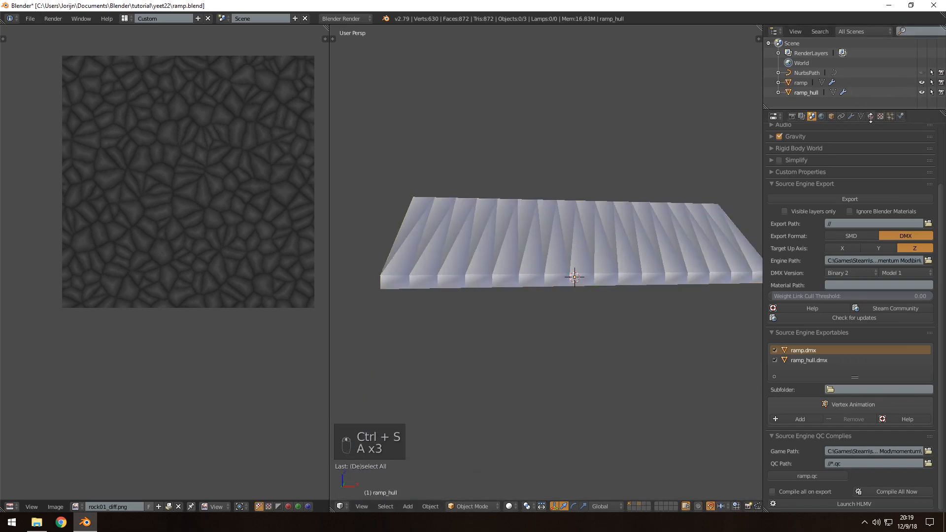
key("ctrl+s")
middle_click_drag(584, 190, 542, 243)
key("ctrl+s")
Show NurbsPath and examine the ends and sides of the overlapping ramp and hull
left_click(542, 243)
middle_click_drag(652, 213, 584, 303)
scroll(668, 301, "up", 5)
scroll(619, 290, "down", 3)
middle_click_drag(490, 293, 545, 277)
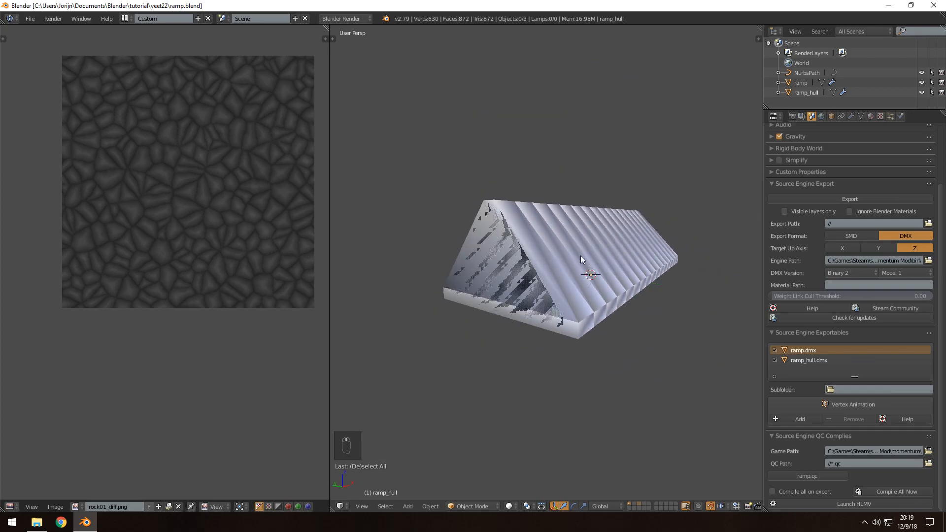
middle_click_drag(581, 252, 578, 266)
middle_click_drag(531, 301, 529, 300)
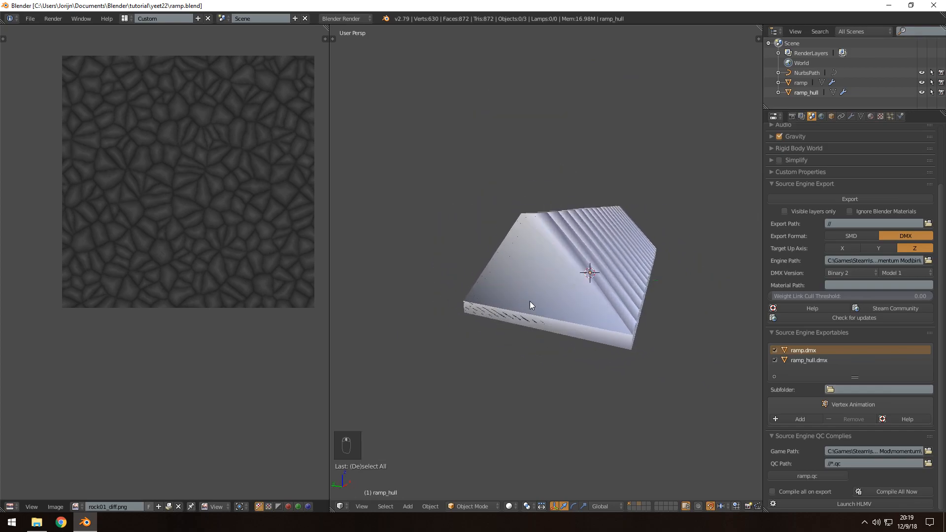
Undo the hull's segment duplication and trimming, continuing back through the earlier ramp edits
key("ctrl+z")
key("ctrl+z")
key("ctrl+z")
key("ctrl+z")
key("ctrl+z")
key("ctrl+z")
key("ctrl+z")
key("ctrl+z")
key("ctrl+z")
key("ctrl+z")
key("ctrl+z")
key("ctrl+z")
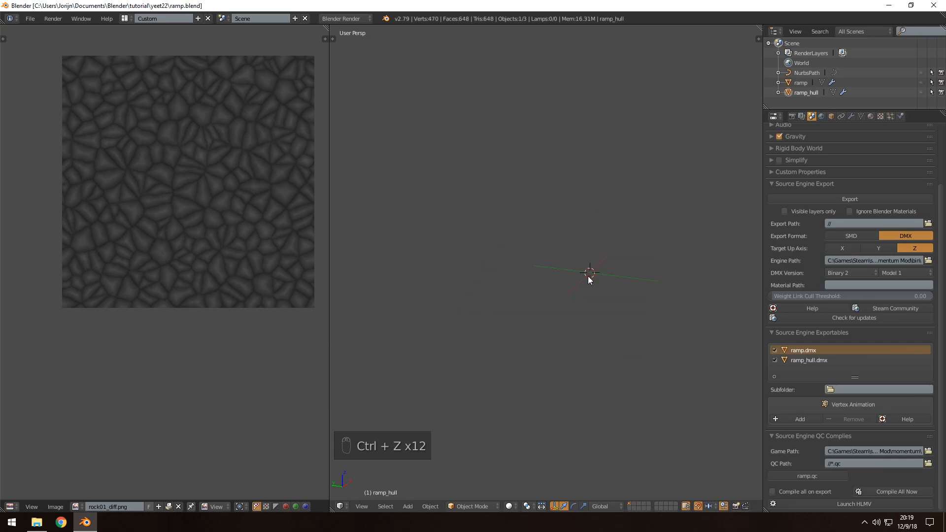
key("ctrl+z")
key("ctrl+z")
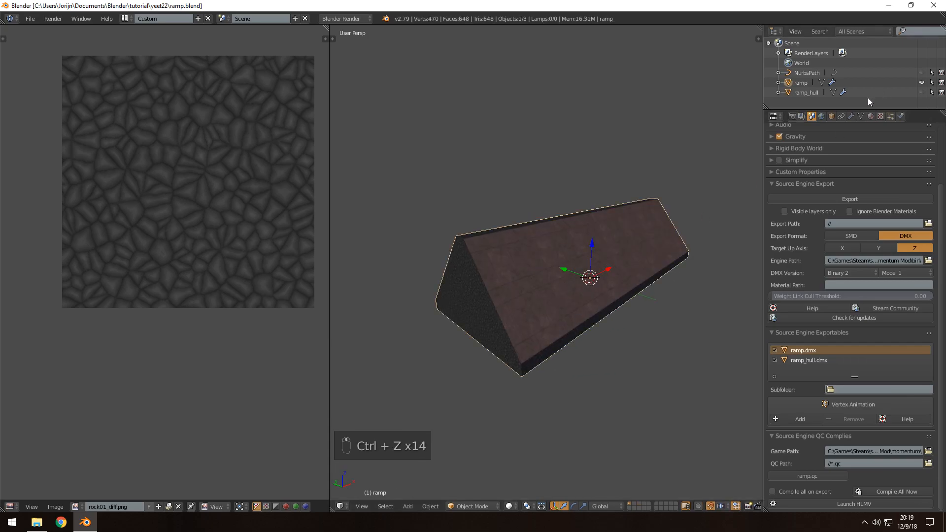
key("ctrl+z")
key("ctrl+z")
key("ctrl+z")
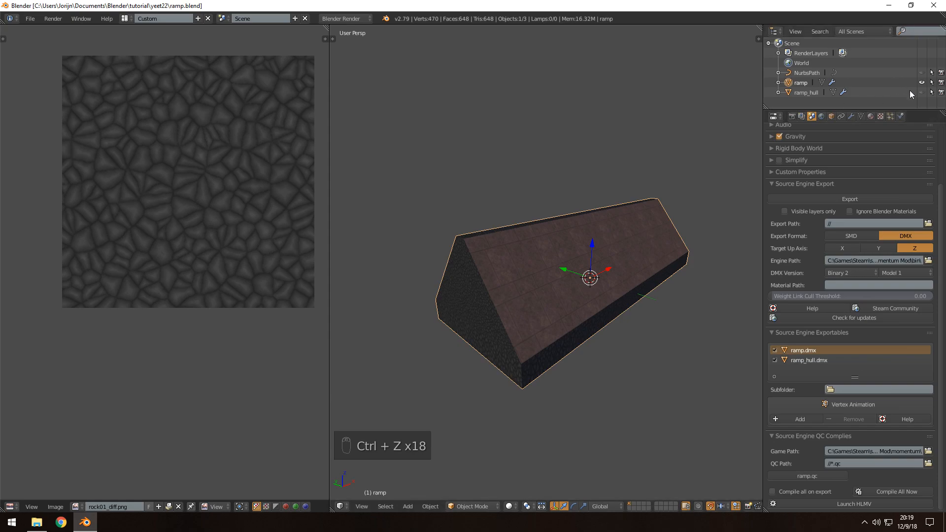
Show ramp_hull and NurbsPath alongside the ramp, and save the file
left_click(921, 92)
left_click(921, 72)
key("ctrl+s")
middle_click_drag(525, 266, 548, 252)
Undo much further back through the earlier edits of the ramp and hull
key("ctrl+z")
key("ctrl+z")
key("ctrl+z")
key("ctrl+z")
key("ctrl+z")
key("ctrl+z")
key("ctrl+z")
key("ctrl+z")
key("ctrl+z")
key("ctrl+z")
key("ctrl+z")
key("ctrl+z")
key("ctrl+z")
key("ctrl+z")
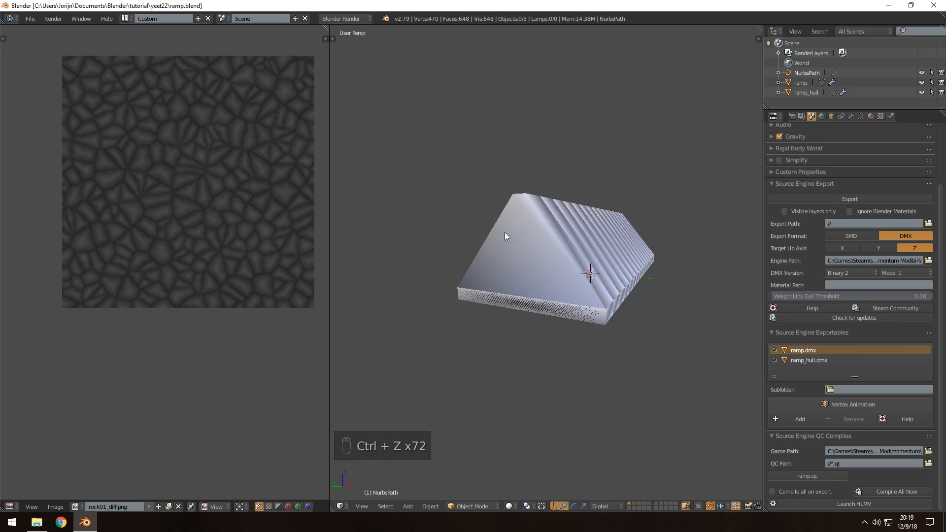
key("ctrl+z")
key("ctrl+z")
Deselect all objects, check the ramp from the side, and save the file
key("a")
key("a")
key("a")
key("ctrl+s")
middle_click_drag(558, 250, 491, 238)
key("ctrl+s")
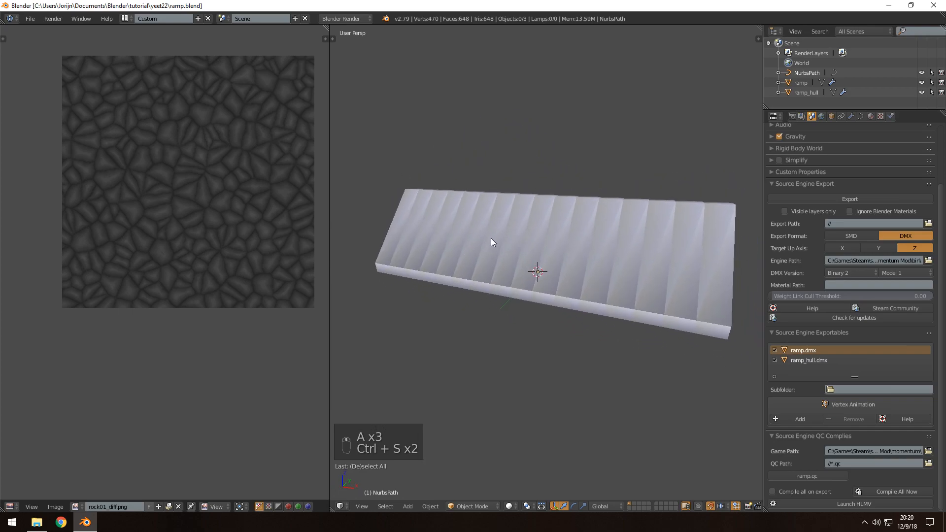
key("ctrl+s")
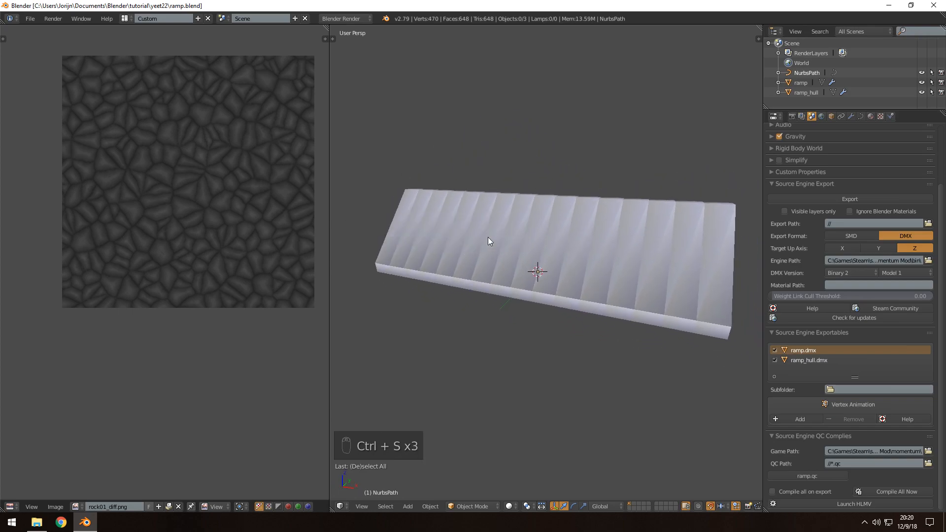
key("ctrl+s")
Enter Edit Mode on ramp_hull and hide the ramp and NurbsPath
middle_click_drag(527, 235, 565, 308)
left_click(806, 92)
key("Tab")
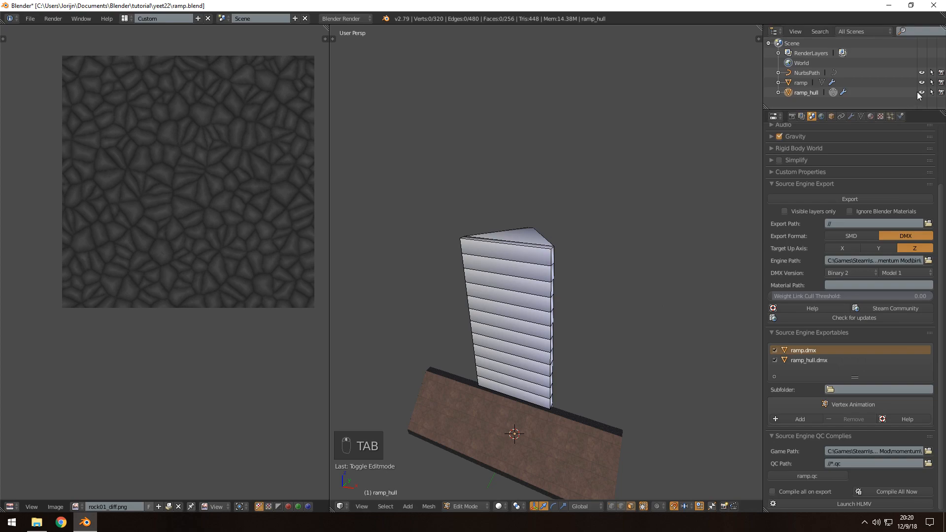
left_click(922, 83)
left_click(922, 73)
Duplicate all of ramp_hull's segments, stack the copy directly above the original column, and save the file
middle_click_drag(581, 315, 574, 271)
key("KP_3")
key("a")
key("a")
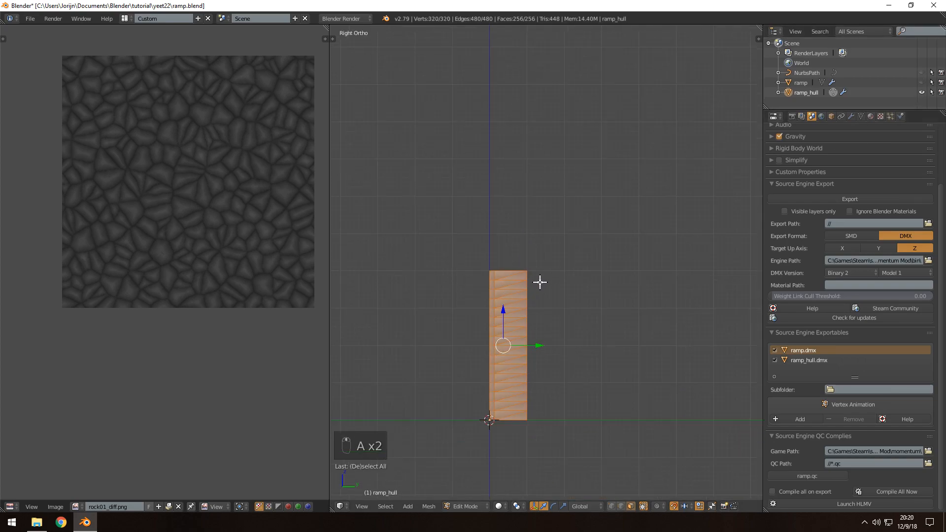
key("shift+d")
left_click(549, 131)
key("a")
key("ctrl+s")
Leave ramp_hull's Edit Mode, hide it, show the ramp, and enter Edit Mode on the ramp
middle_click_drag(547, 275, 584, 301)
key("Tab")
left_click(922, 92)
left_click(921, 82)
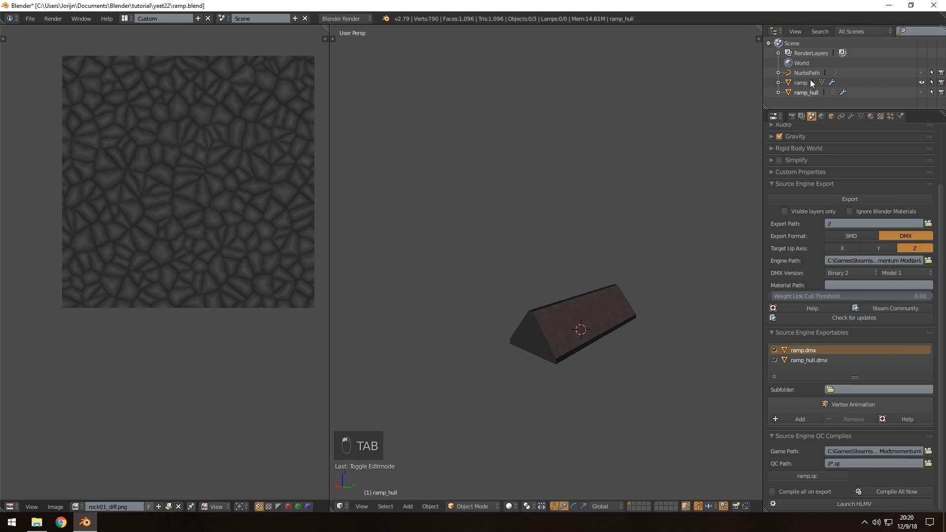
key("Tab")
middle_click_drag(599, 274, 572, 296, "shift")
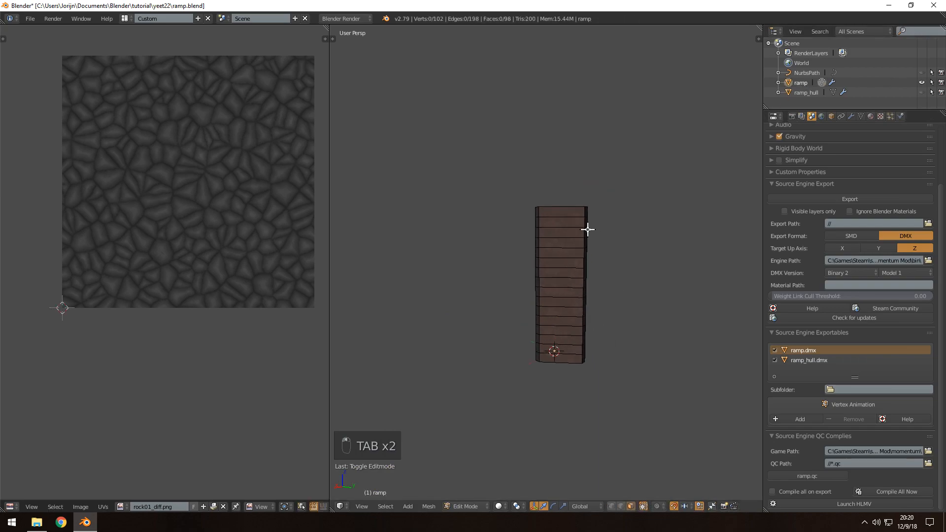
Move the ramp's upper end face straight up along Z to lengthen the ramp to the duplicated hull's height, and save the file
middle_click_drag(589, 234, 583, 309)
right_click(566, 217)
middle_click_drag(594, 238, 576, 270, "shift")
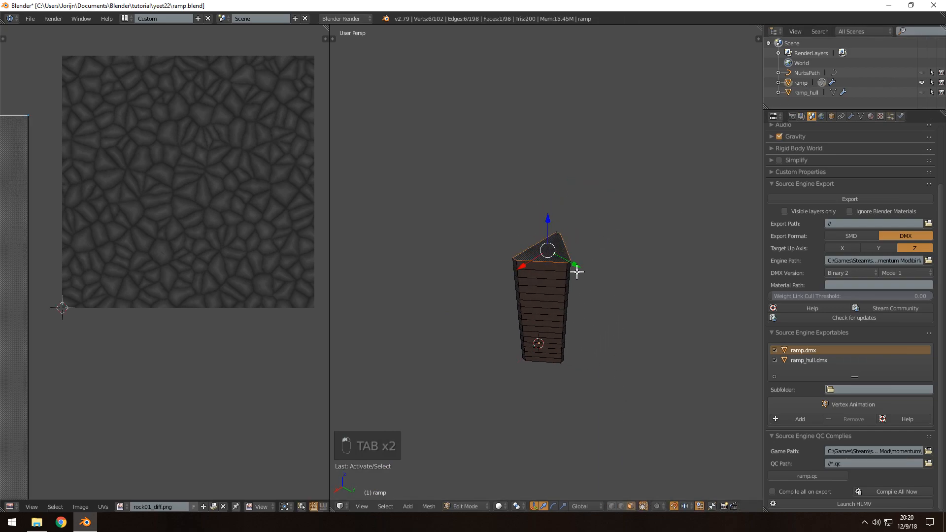
key("KP_Enter")
key("KP_3")
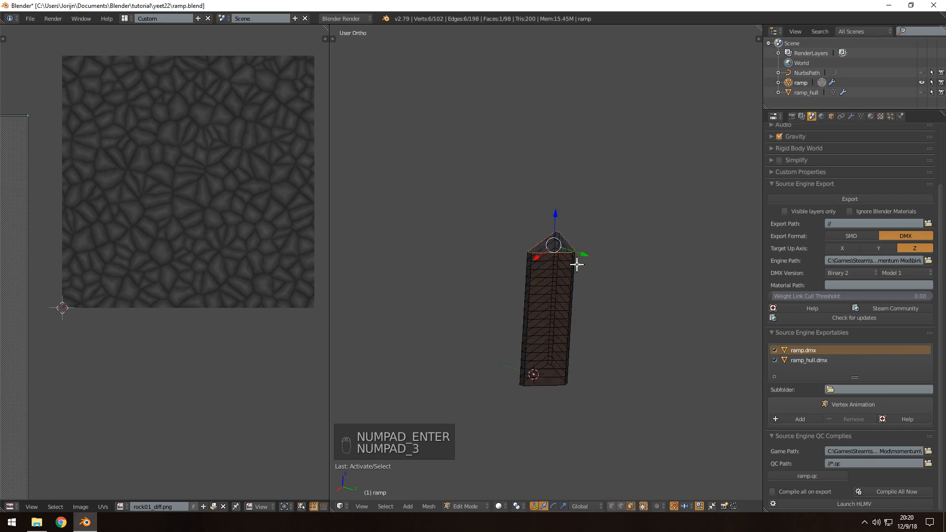
middle_click_drag(594, 215, 567, 277, "shift")
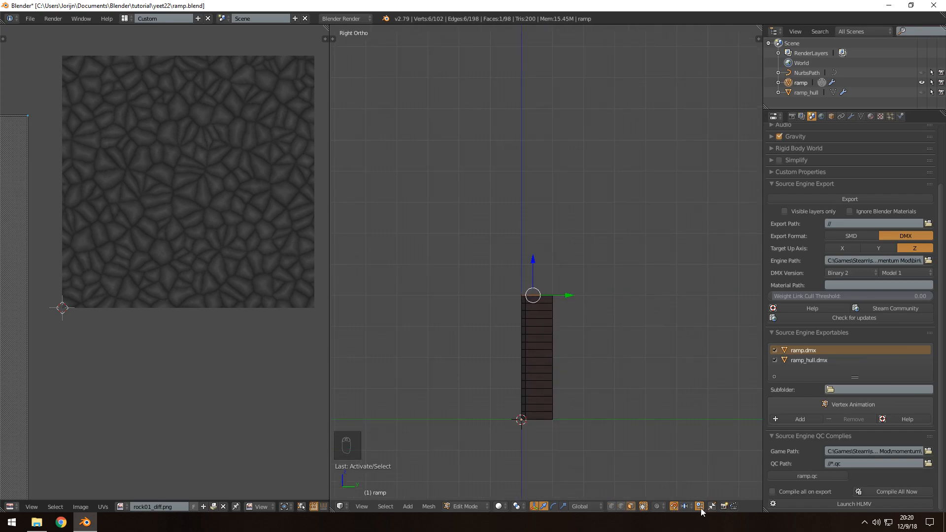
left_click_drag(534, 259, 534, 135)
scroll(550, 240, "up", 2)
key("a")
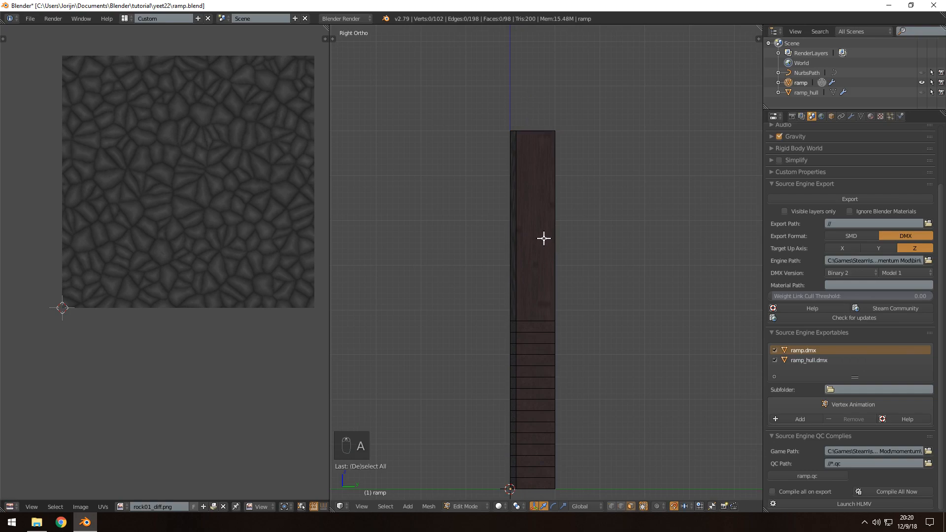
key("ctrl+s")
Add 16 evenly spaced loop cuts across the ramp's stretched upper section without sliding them, and save the file
key("ctrl+r")
scroll(531, 227, "up", 1)
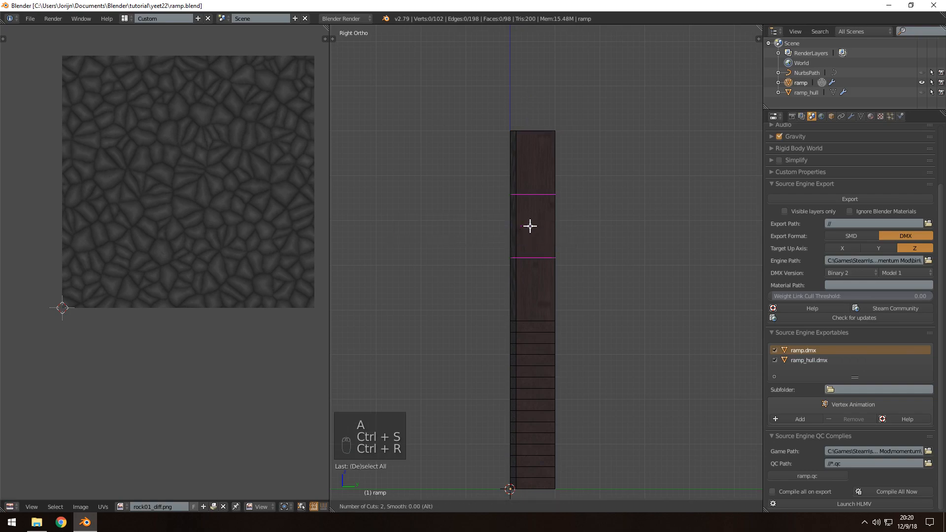
scroll(530, 221, "up", 8)
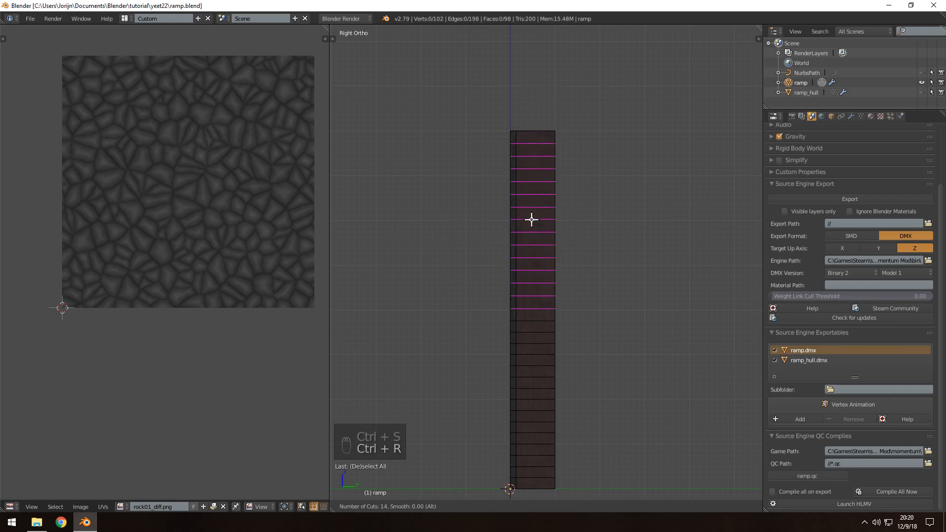
scroll(530, 216, "up", 2)
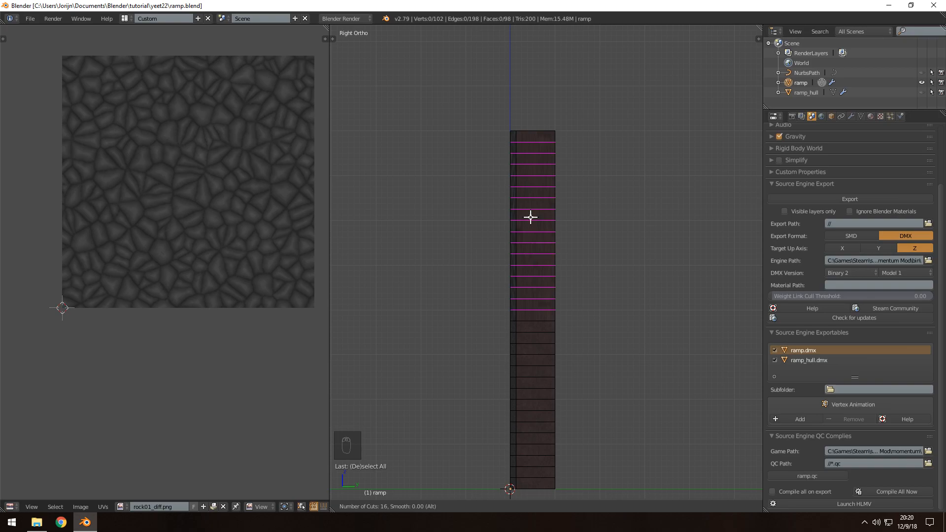
left_click(533, 207)
right_click(547, 222)
key("a")
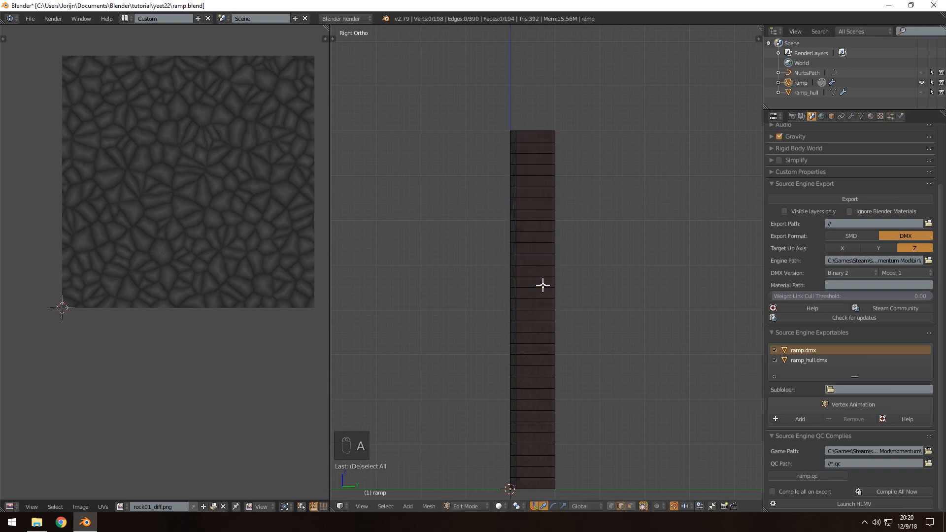
key("ctrl+s")
Remap the new faces on one sloped side with Follow Active Quads in Length mode, using an original face as active
middle_click_drag(555, 282, 519, 309)
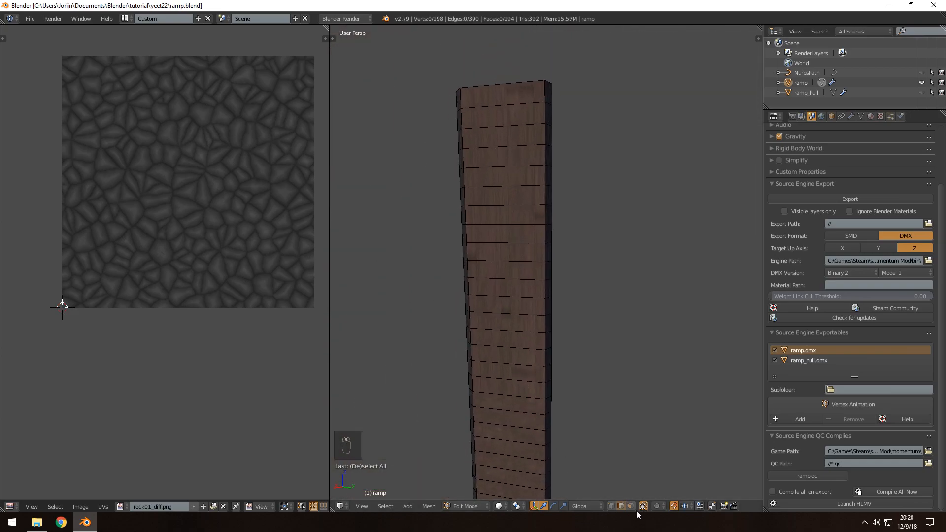
right_click(506, 100)
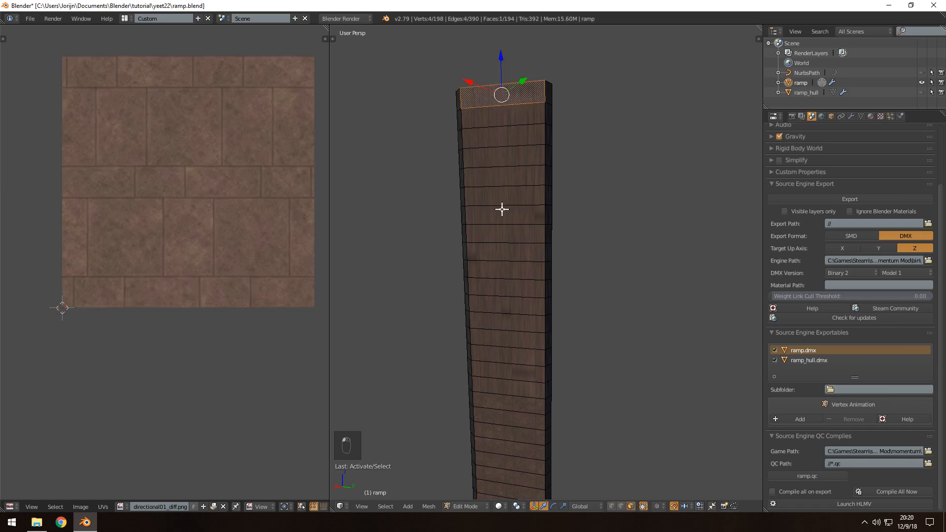
right_click(507, 400, "ctrl")
key("u")
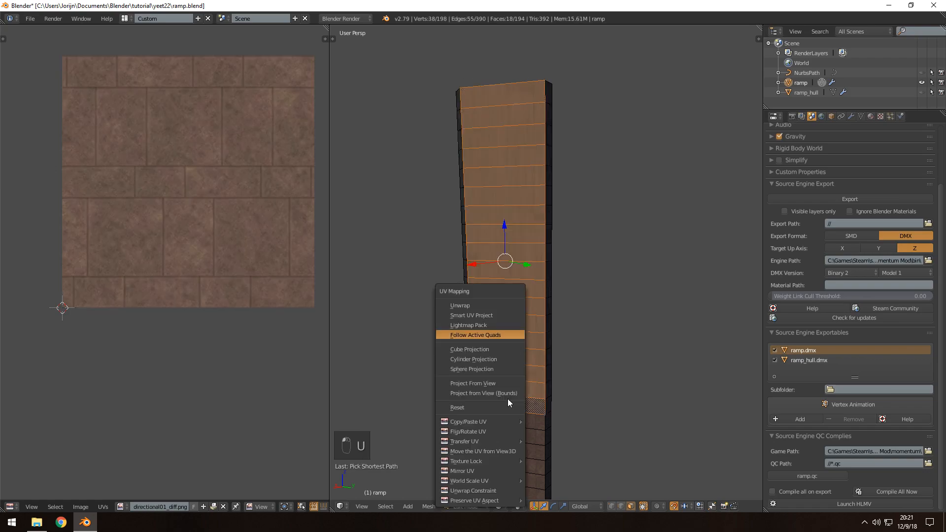
left_click(454, 330)
left_click(462, 356)
Remap the new faces on the opposite sloped side with Follow Active Quads
middle_click_drag(467, 353, 549, 397)
key("u")
left_click(514, 359)
left_click(510, 356)
Remap the new faces of the narrow ridge strip with Follow Active Quads in Length mode, and deselect everything
middle_click_drag(507, 342, 518, 117)
right_click(518, 117)
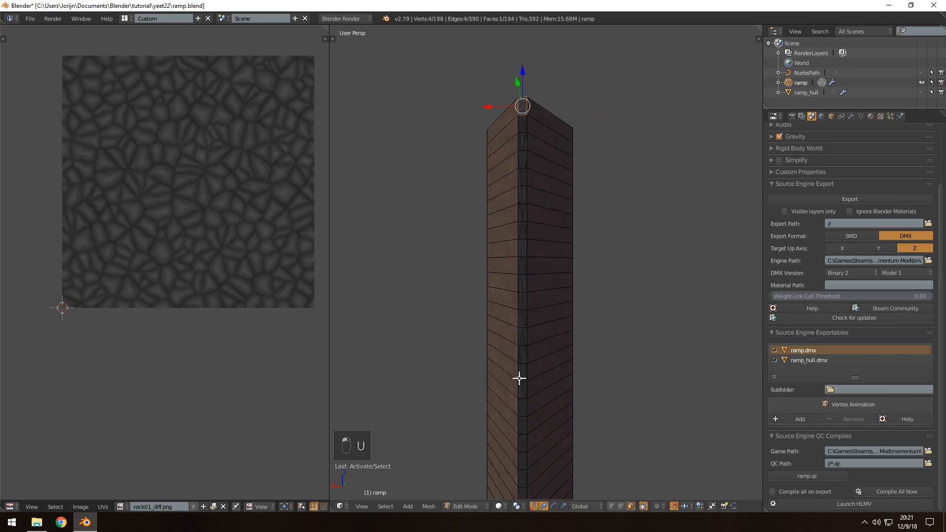
right_click(523, 408, "ctrl")
key("u")
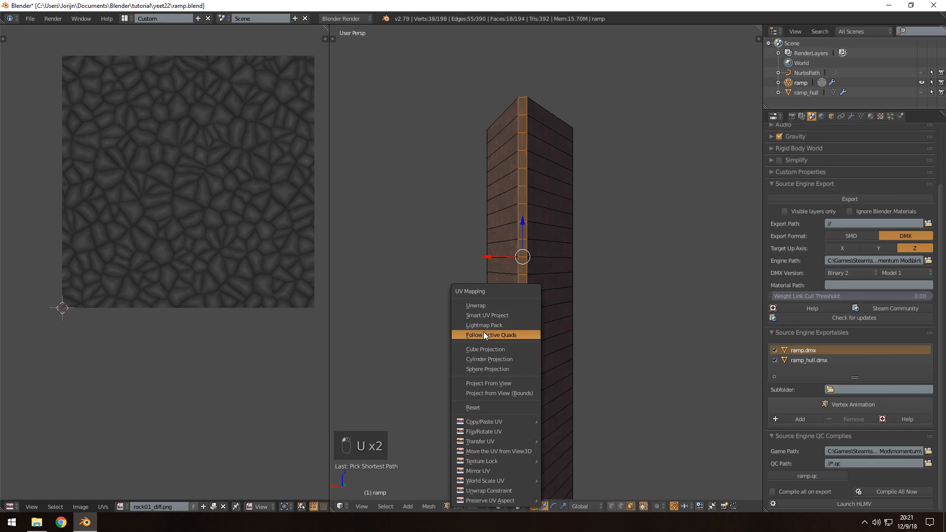
left_click(488, 359)
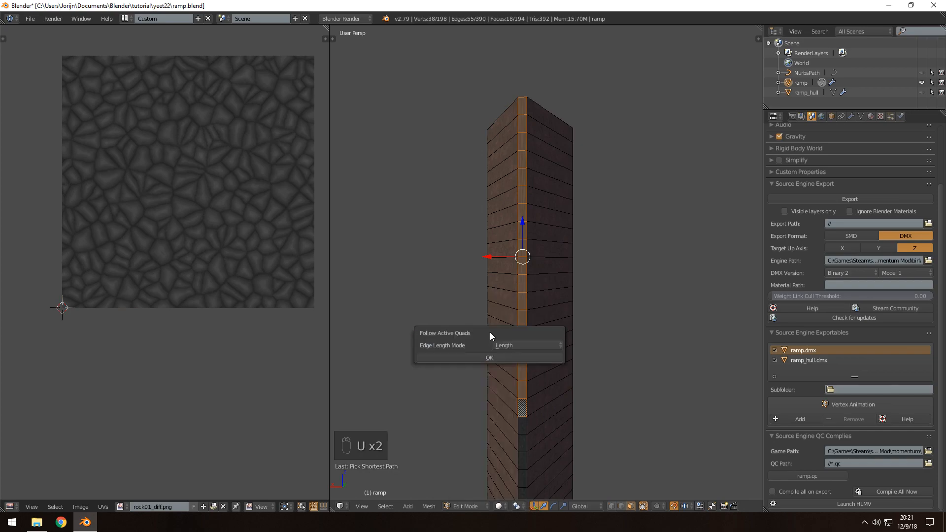
left_click(503, 360)
key("a")
Remap the new faces of the narrow strip between one slope and the base with Follow Active Quads
middle_click_drag(507, 329, 571, 258)
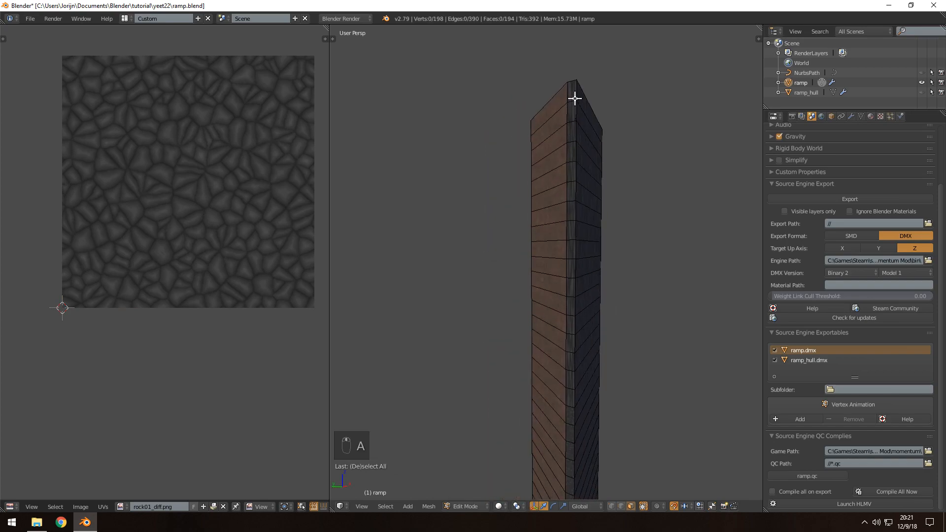
right_click(570, 407, "ctrl")
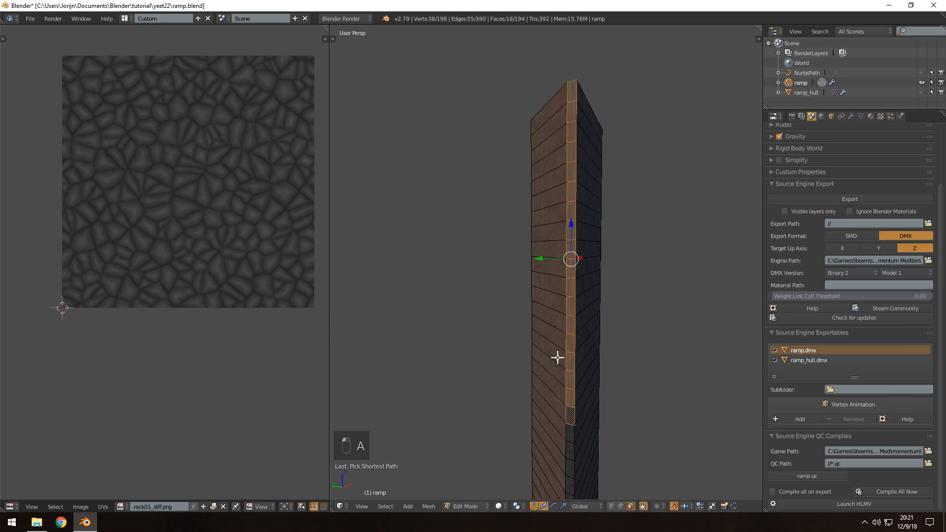
key("u")
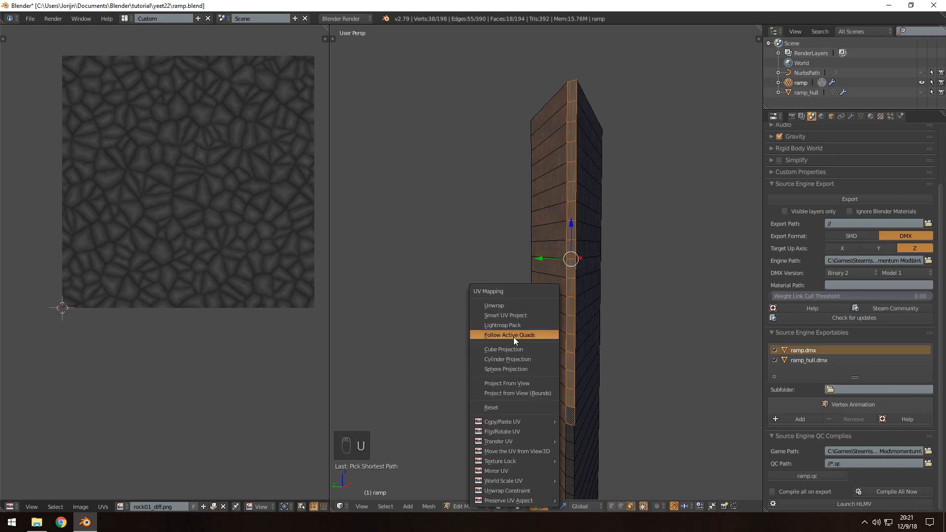
left_click(513, 337)
left_click(518, 359)
Remap the new faces of the other narrow edge strip beside the base with Follow Active Quads
middle_click_drag(566, 332, 492, 316)
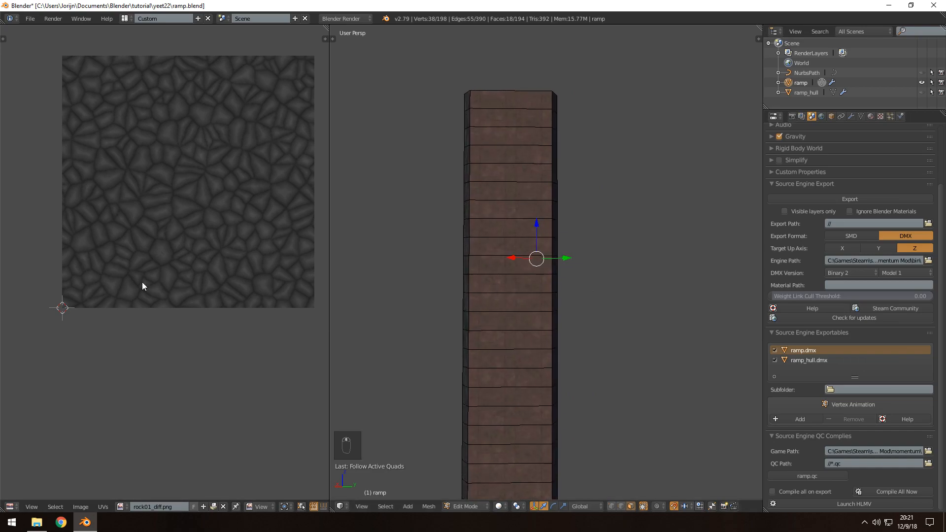
middle_click_drag(383, 289, 431, 290)
right_click(482, 77)
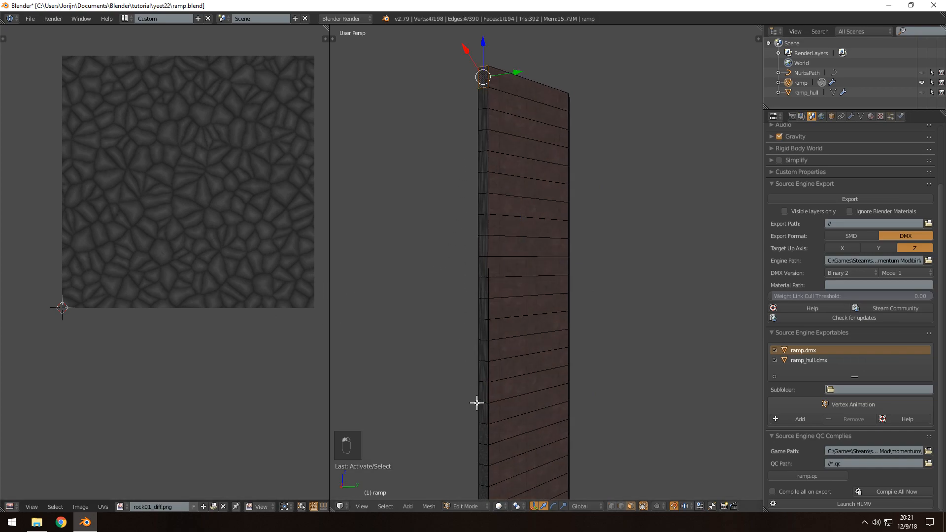
right_click(483, 432, "ctrl")
key("u")
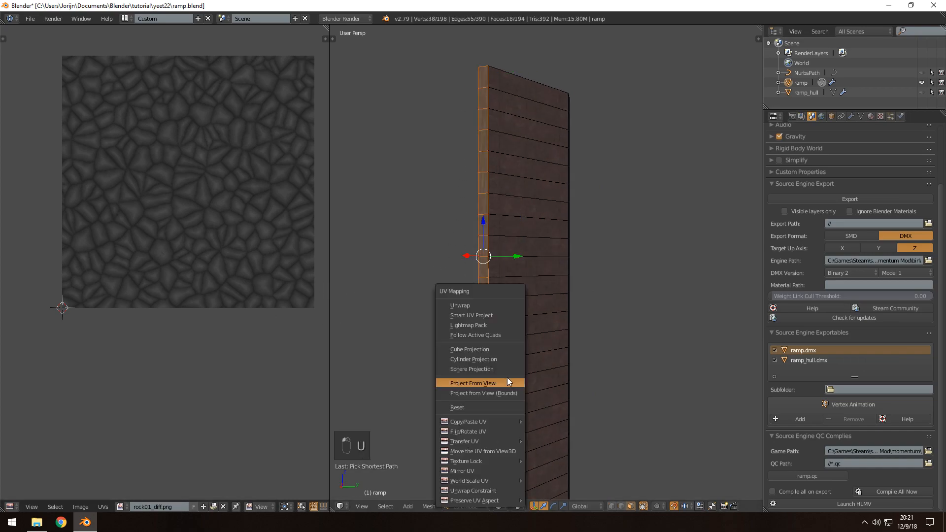
left_click(482, 335)
left_click(488, 358)
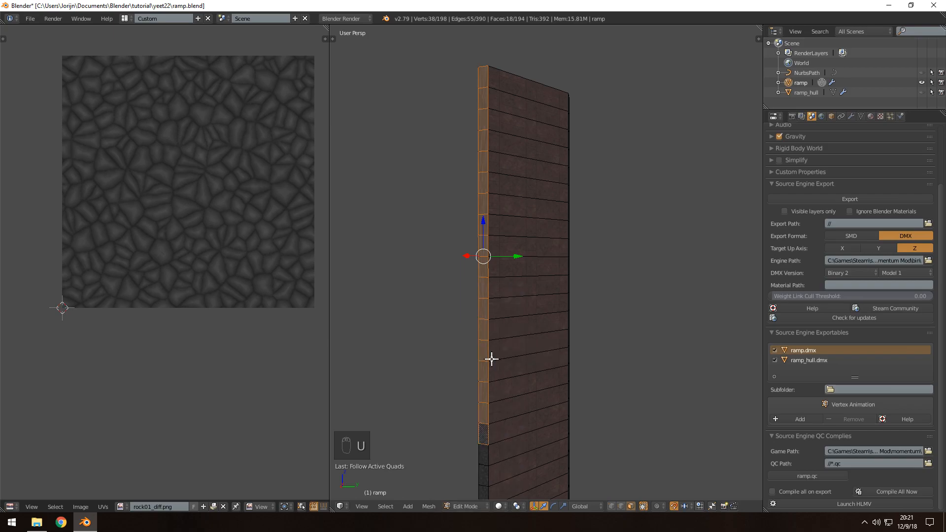
Remap the new faces of the ramp's wide base with Follow Active Quads in Length mode, and save the file
middle_click_drag(493, 357, 552, 373)
right_click(558, 88)
right_click(582, 426, "ctrl")
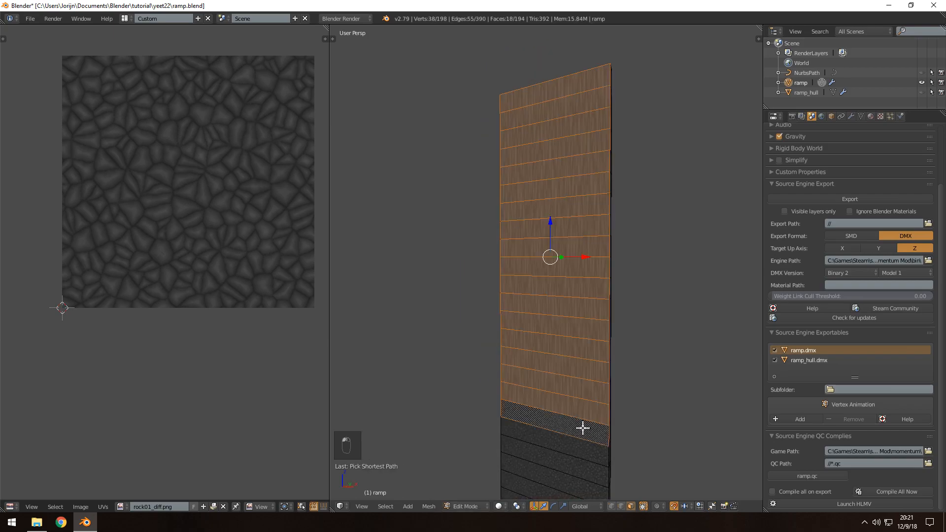
key("u")
left_click(544, 346)
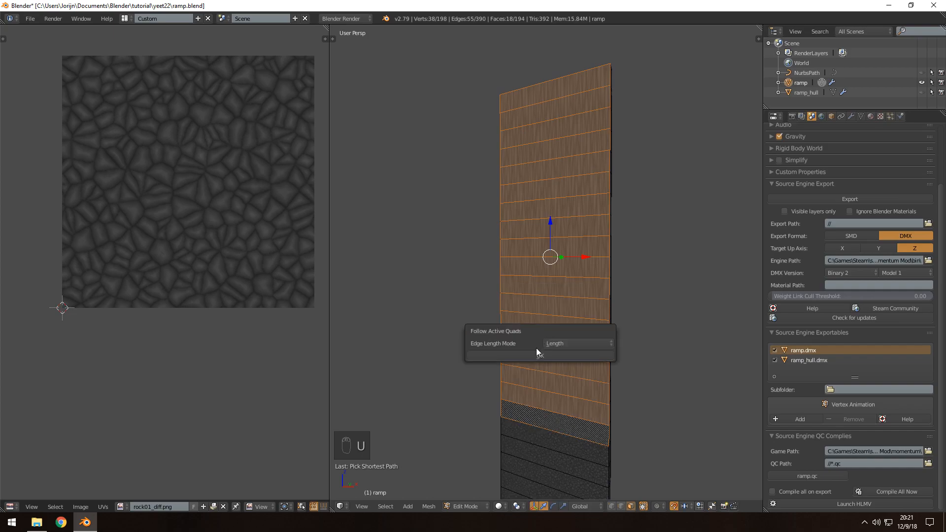
left_click(539, 355)
key("a")
key("ctrl+s")
Return to Object Mode, show ramp_hull alongside the lengthened ramp, deselect everything, and save the file
middle_click_drag(561, 355, 645, 315)
key("Tab")
key("ctrl+s")
left_click(922, 92)
middle_click_drag(517, 320, 618, 261)
key("a")
key("a")
key("a")
key("ctrl+s")
Select ramp_hull and enter Edit Mode on it in the right side view
scroll(607, 322, "up", 4)
right_click(558, 182)
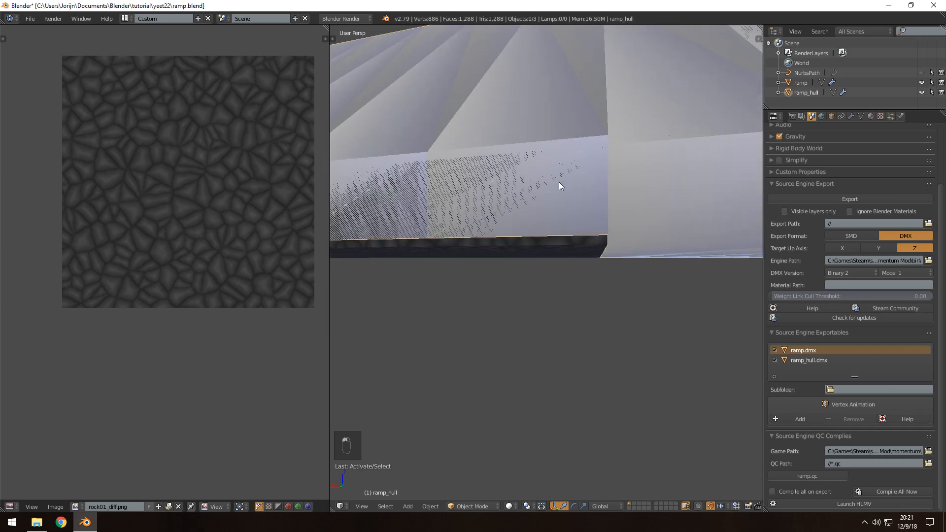
scroll(560, 184, "down", 5)
key("Tab")
middle_click_drag(561, 188, 524, 306)
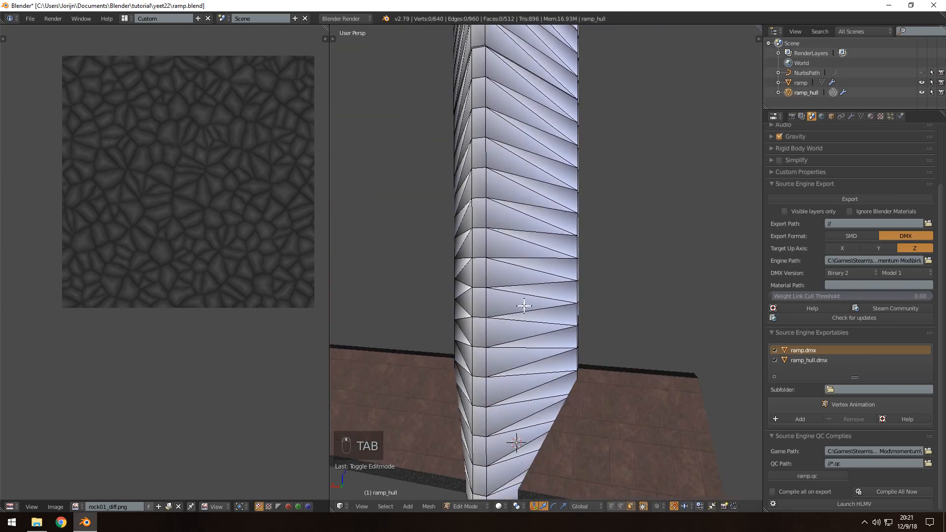
key("KP_3")
Display the hull as wireframe and box-select all segments in its upper half
scroll(684, 220, "up", 8)
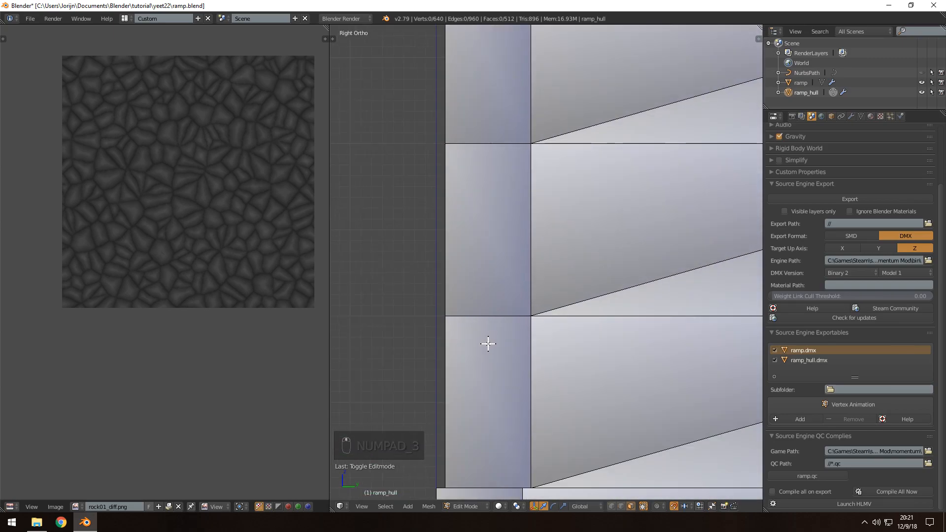
scroll(448, 334, "down", 8)
scroll(578, 347, "down", 4)
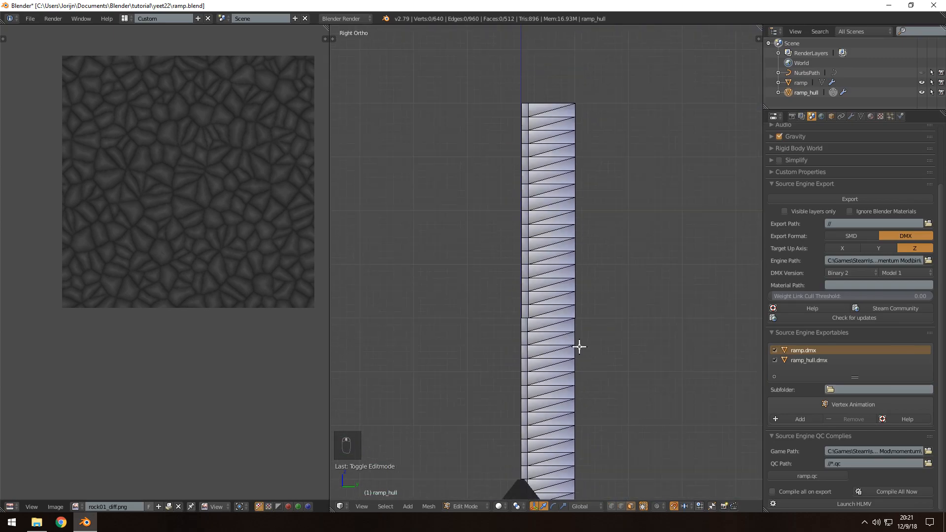
key("b")
key("z")
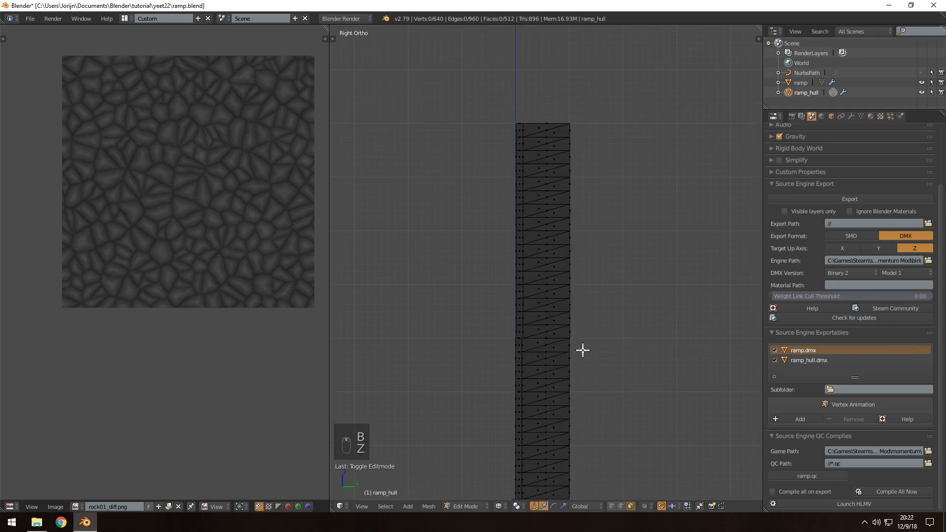
key("b")
left_click_drag(585, 334, 463, 77)
scroll(545, 306, "up", 3)
middle_click_drag(545, 374, 578, 296, "shift")
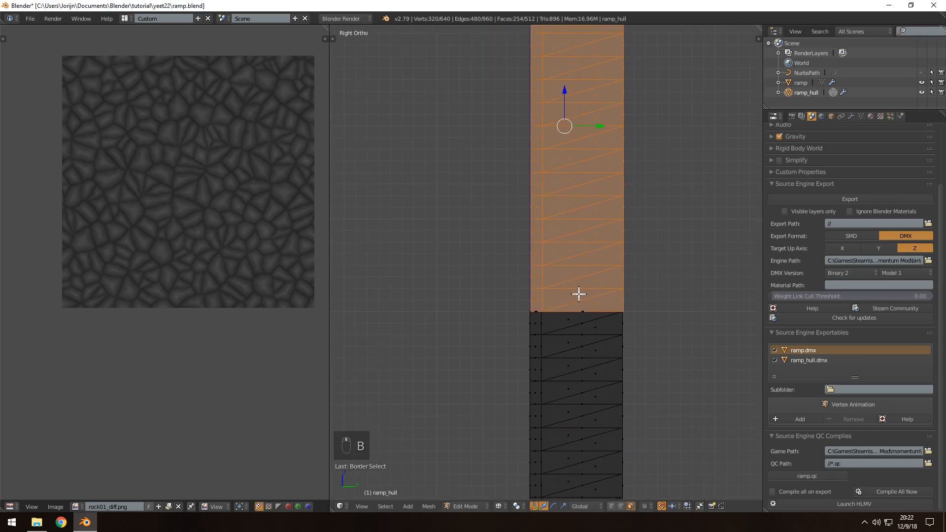
Try to line up the selected upper hull segments with the lower ones by moving them in the right side view
scroll(620, 478, "up", 1)
middle_click_drag(534, 374, 550, 447)
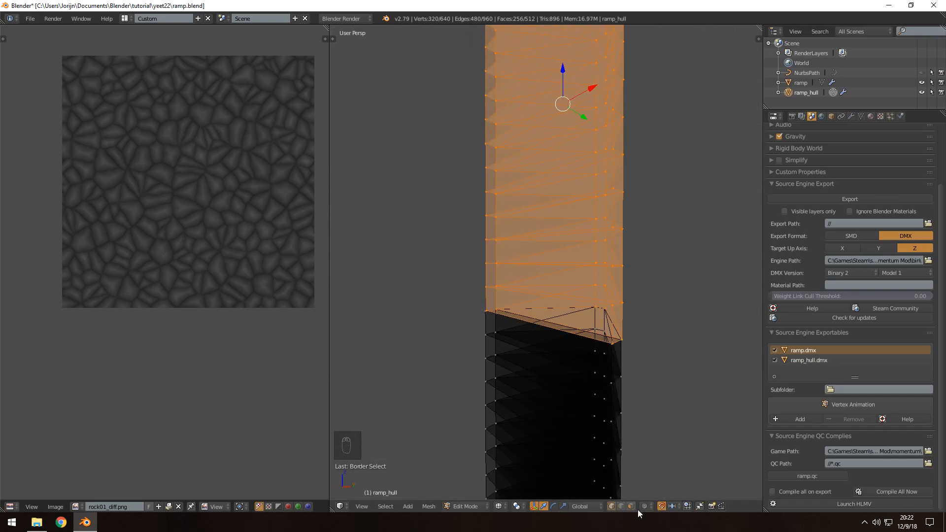
key("KP_3")
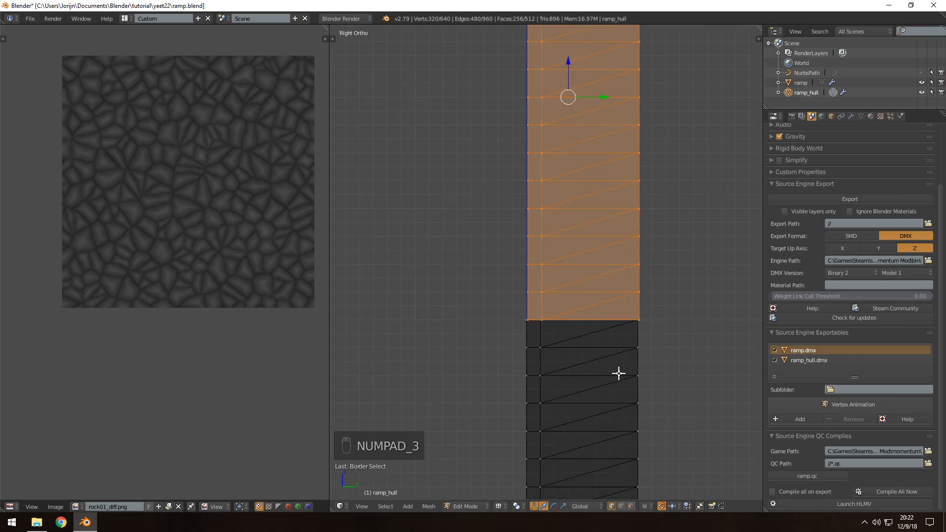
scroll(574, 326, "up", 6)
middle_click_drag(524, 372, 564, 223, "shift")
scroll(554, 253, "up", 7)
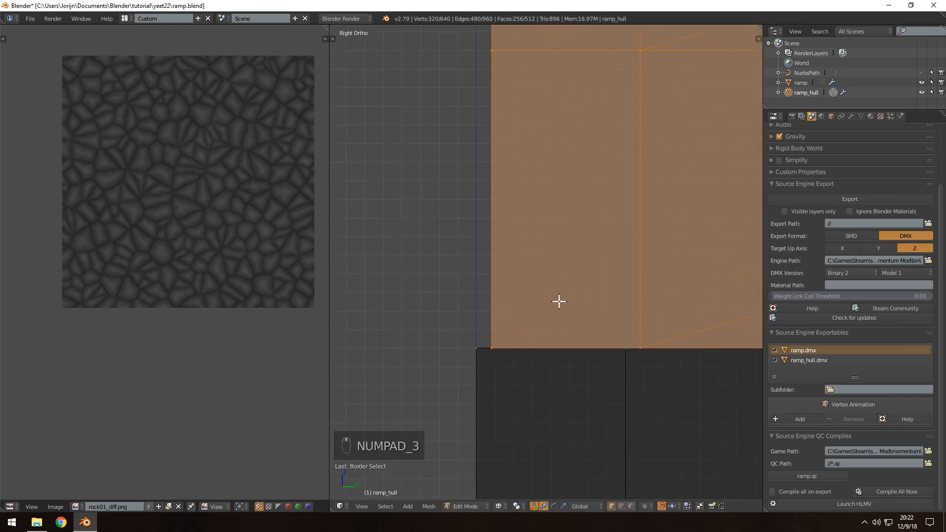
key("g")
right_click(546, 311)
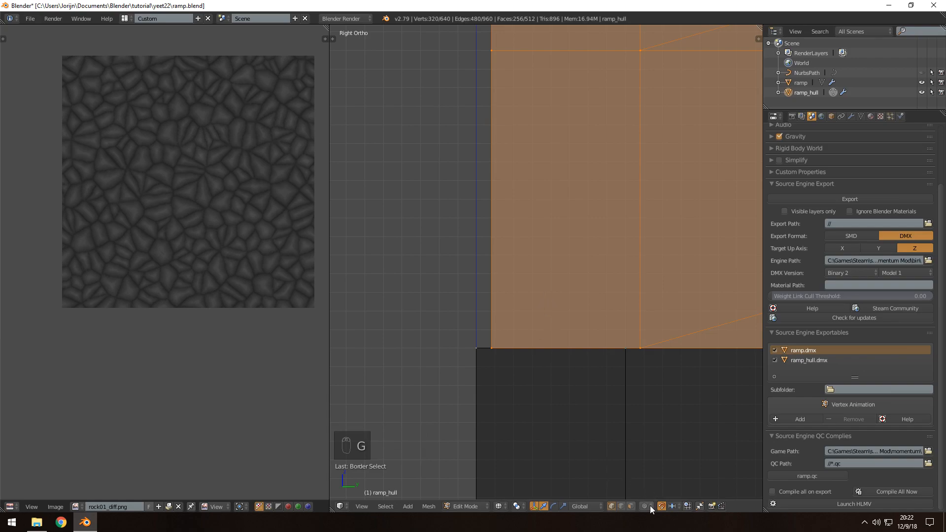
key("g")
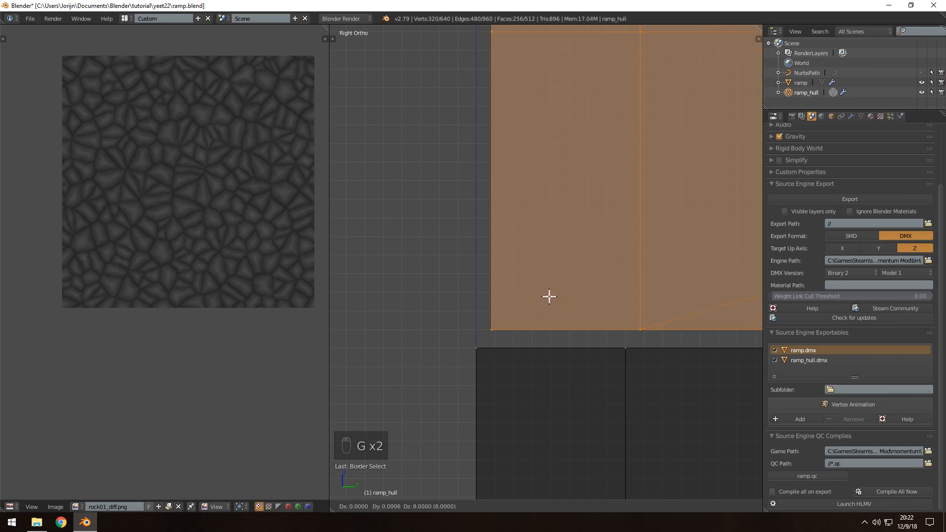
left_click(553, 294)
middle_click_drag(553, 294, 586, 249, "shift")
Delete the vertices of the misaligned upper hull segments and save the file
key("x")
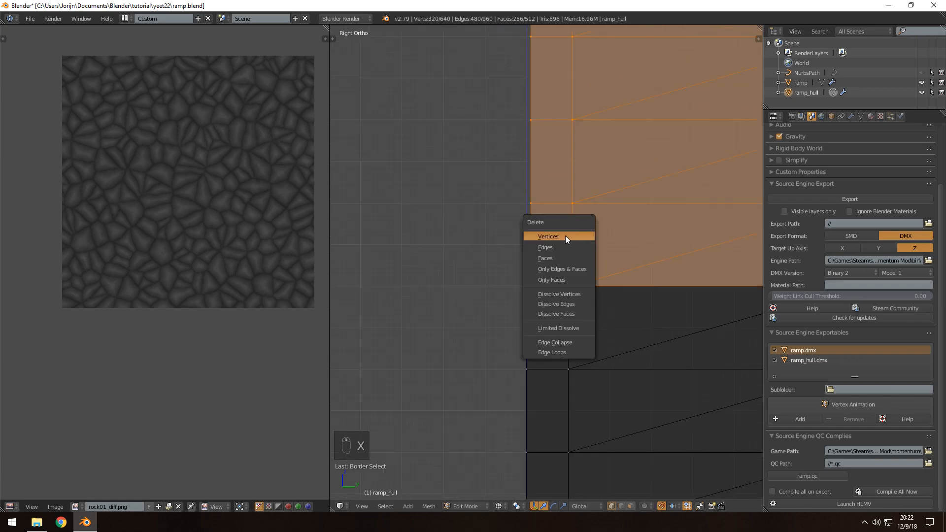
left_click(565, 236)
scroll(587, 269, "down", 6)
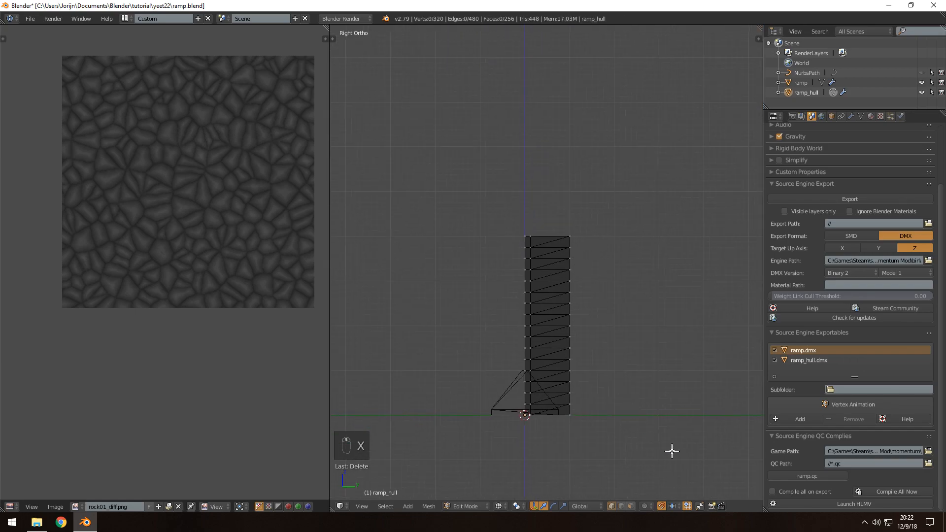
key("ctrl+s")
Duplicate all remaining hull segments and move the copy along Z to just above the originals
key("a")
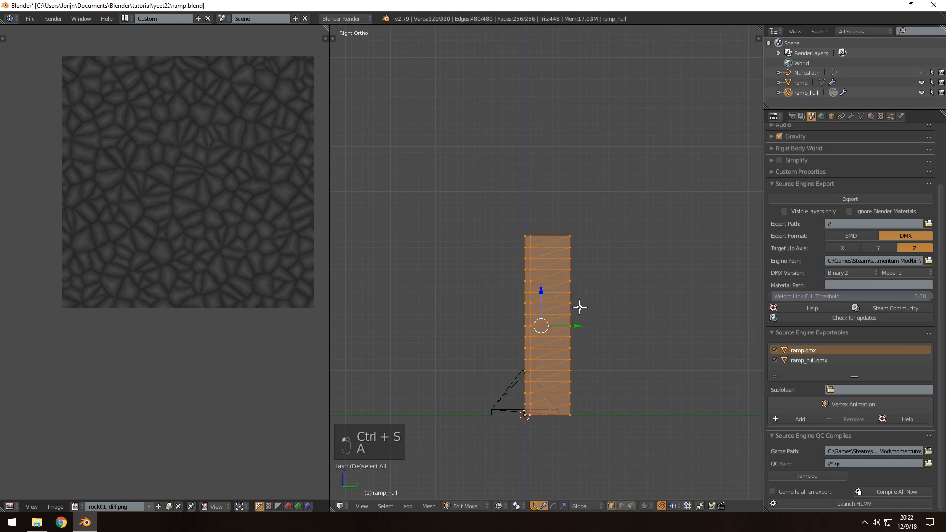
scroll(578, 313, "up", 4, "shift")
key("shift+d")
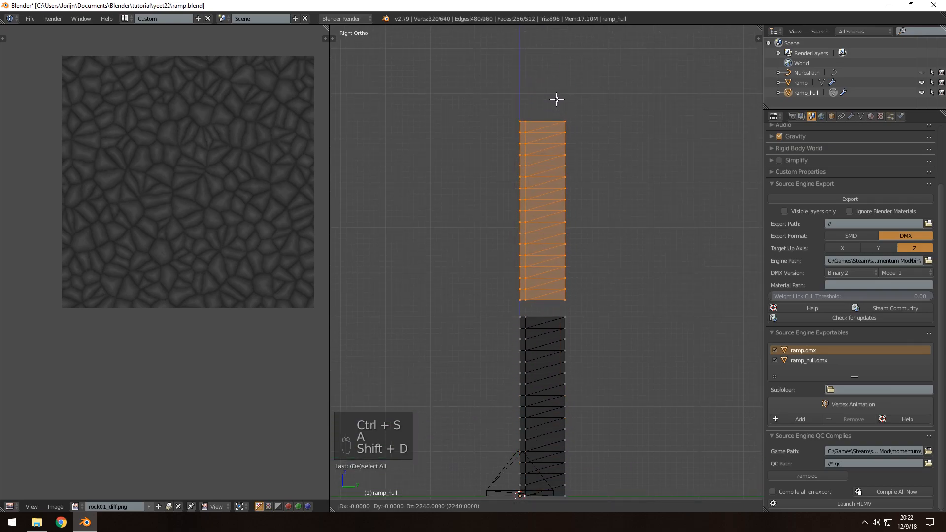
left_click(558, 105)
scroll(555, 437, "up", 8)
scroll(515, 205, "down", 4, "shift")
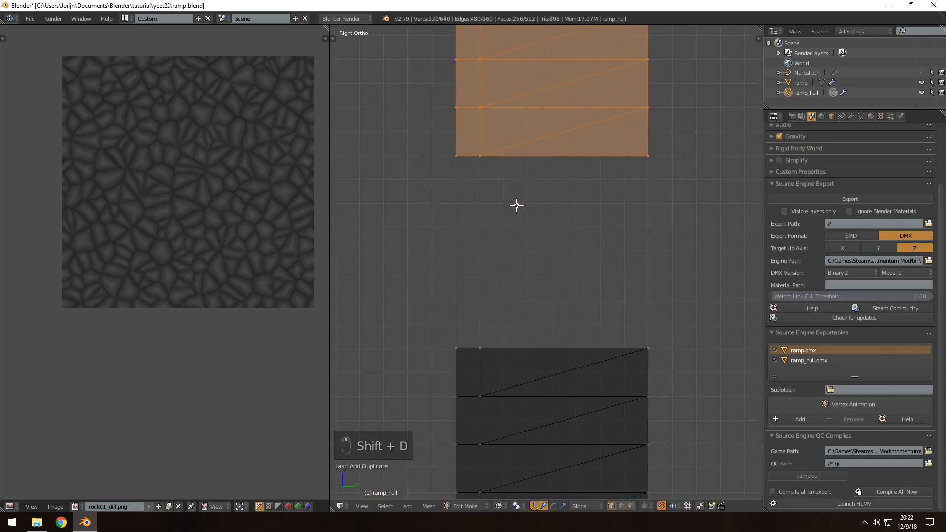
key("g")
left_click(517, 375)
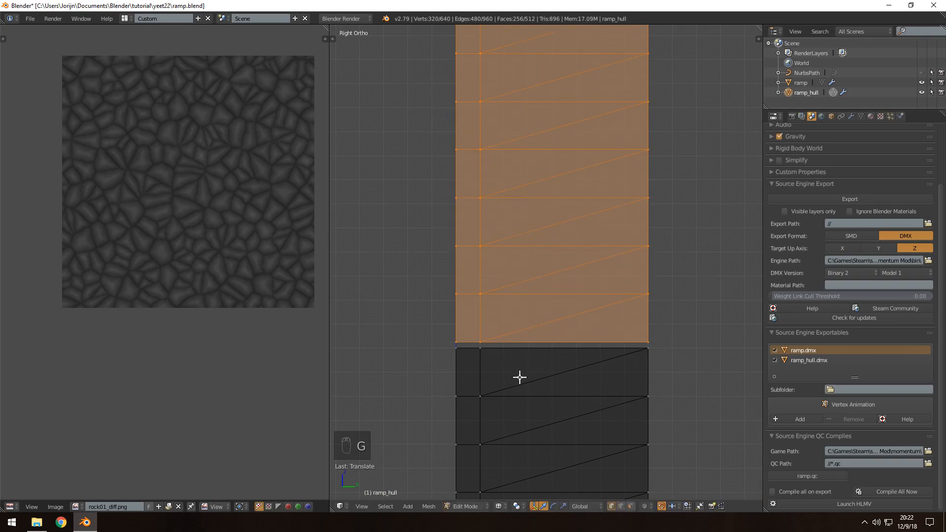
Move the duplicated hull segments by -16 along Z to meet the original segments, deselect everything, and save the file
scroll(473, 386, "up", 7)
scroll(559, 241, "down", 1, "shift")
key("g")
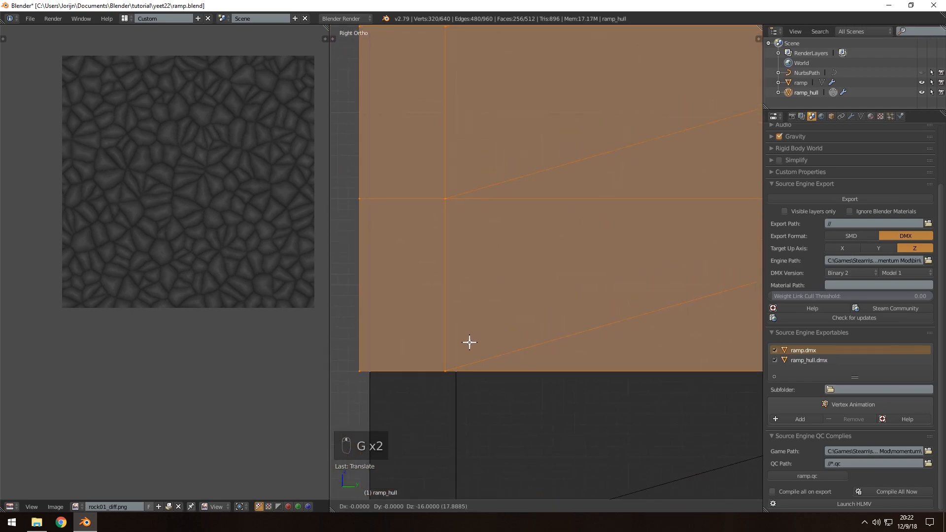
left_click(456, 360)
key("a")
key("ctrl+s")
left_click(451, 368)
scroll(511, 345, "down", 6)
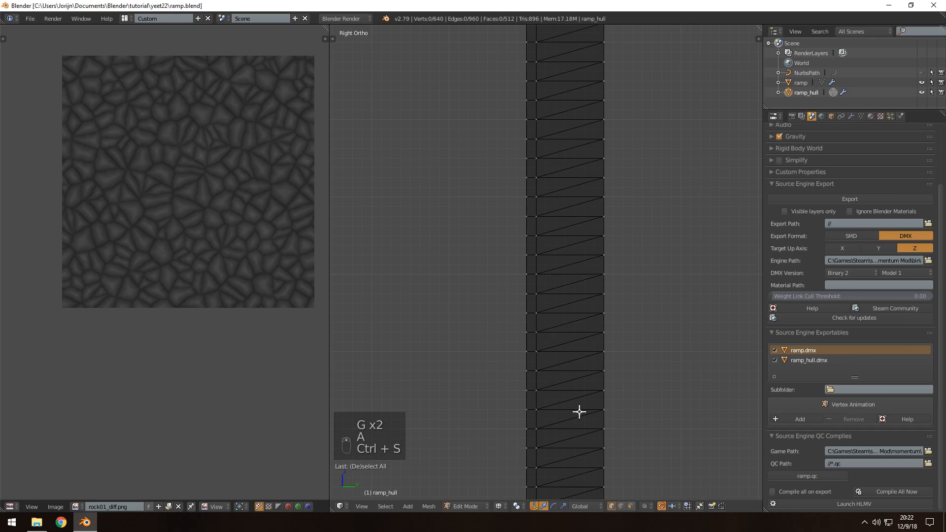
Turn off the wireframe display, return to Object Mode, deselect everything, and save the file
key("z")
key("Tab")
middle_click_drag(585, 385, 622, 337)
key("ctrl+s")
left_click(556, 395)
key("a")
key("ctrl+s")
left_click(572, 369)
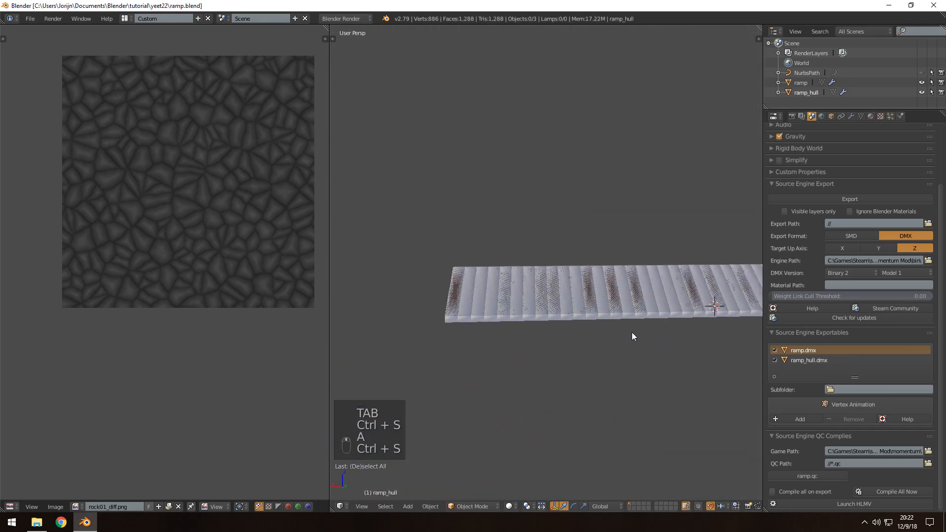
scroll(620, 335, "up", 6)
middle_click_drag(497, 334, 569, 302, "shift")
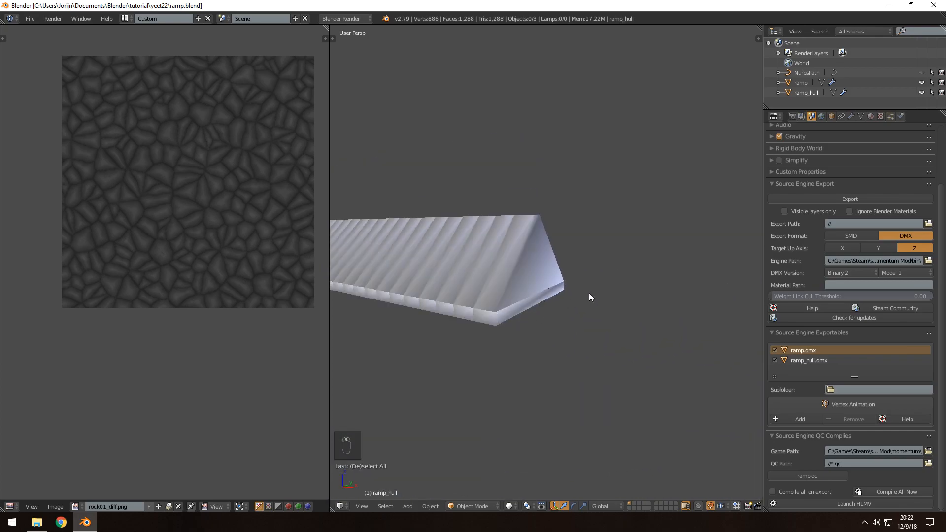
Make ramp the active object, deselect everything in the scene, and save the file
left_click(801, 83)
key("a")
key("ctrl+s")
middle_click_drag(583, 256, 526, 286)
key("ctrl+s")
middle_click_drag(462, 310, 469, 308)
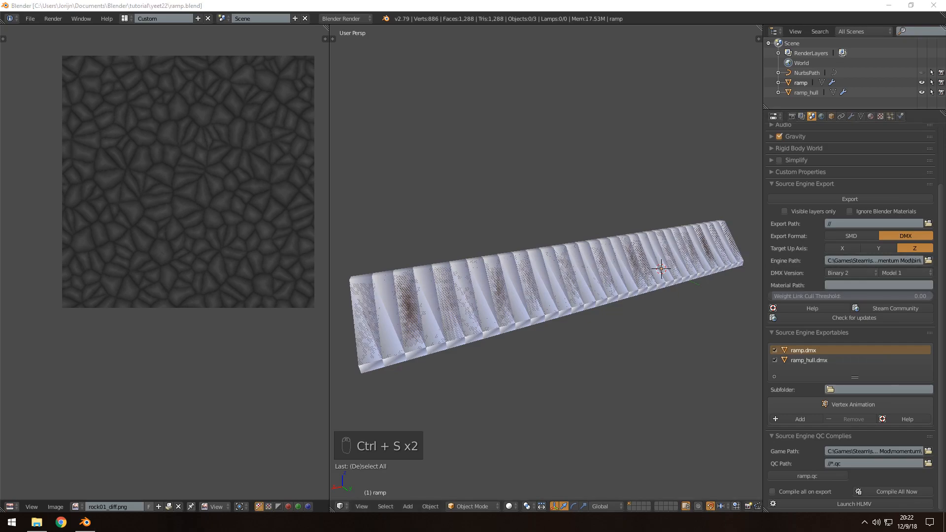
key("ctrl+s")
left_click(513, 232)
middle_click_drag(545, 230, 545, 273)
key("ctrl+s")
left_click(551, 285)
Select ramp, enter Edit Mode on it, and hide ramp_hull
right_click(544, 273)
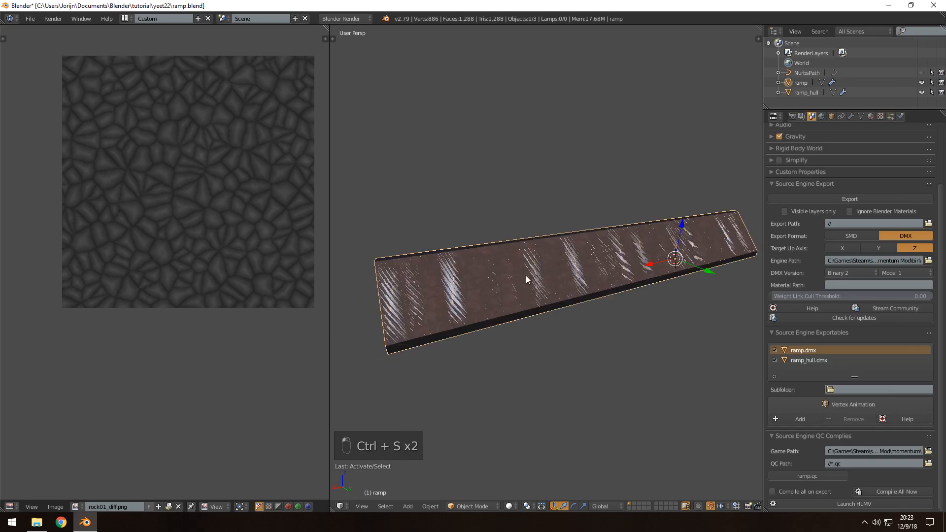
key("Tab")
left_click(921, 93)
middle_click_drag(670, 155, 552, 374, "shift")
key("shift+c")
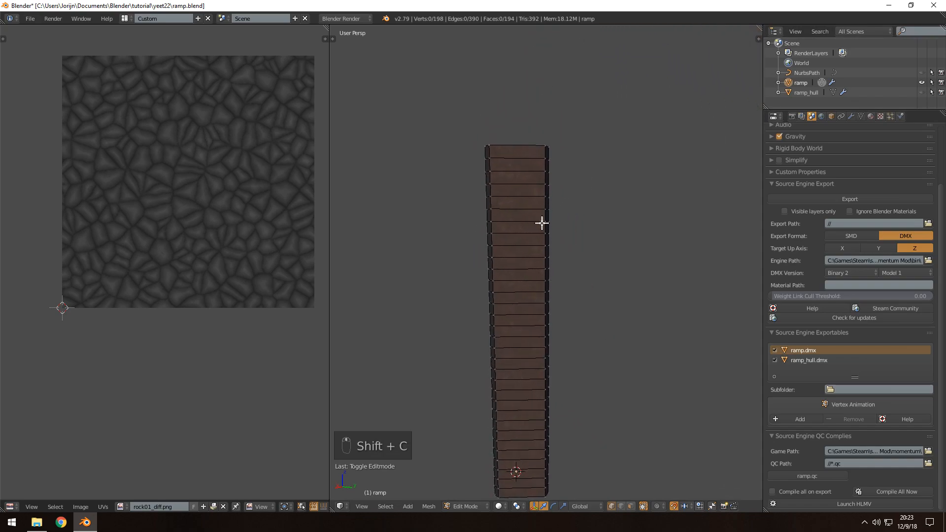
Select the eight uppermost edge loops of the ramp in the right side view and dissolve those edges
scroll(542, 222, "down", 1)
key("KP_3")
scroll(553, 250, "up", 3)
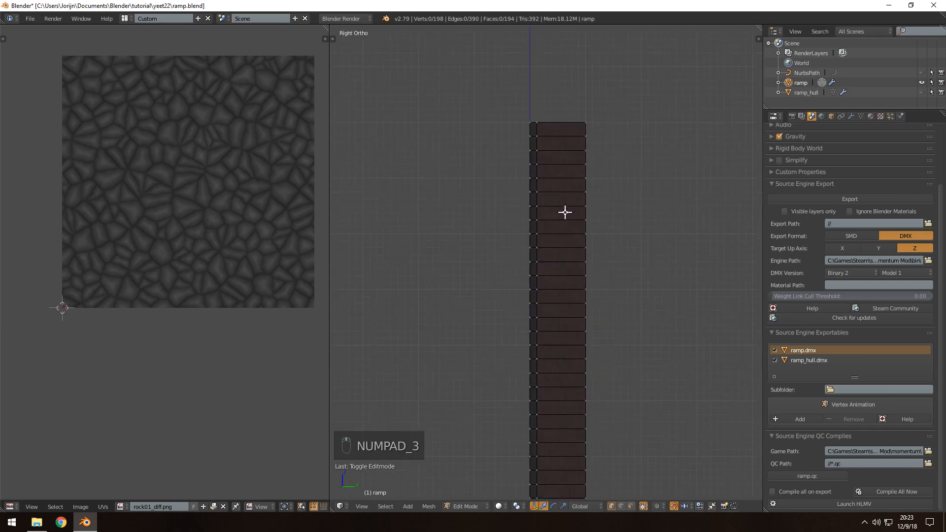
scroll(562, 215, "down", 1)
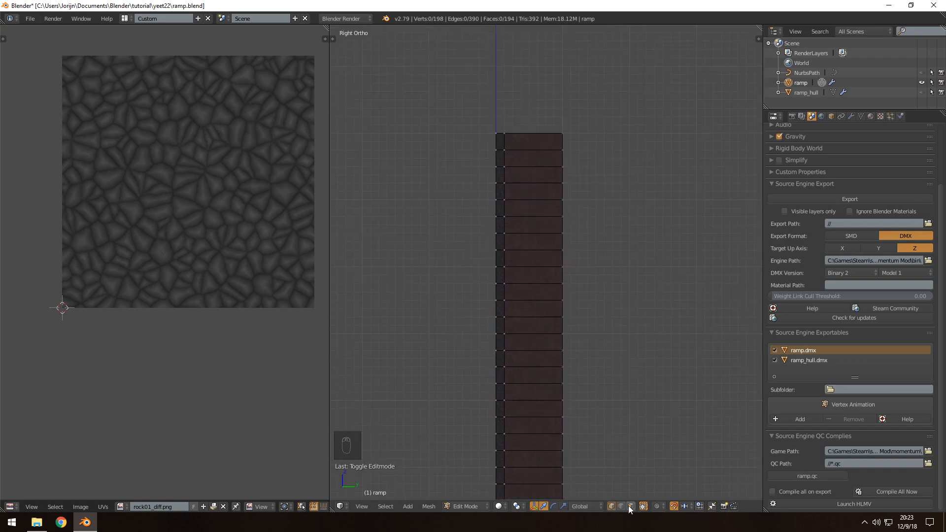
right_click(534, 167, "alt+shift")
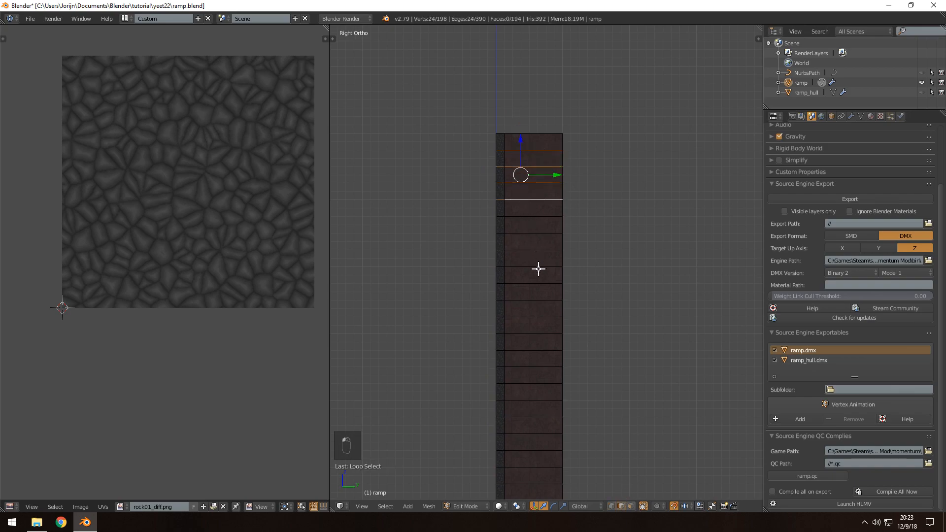
scroll(536, 263, "down", 3)
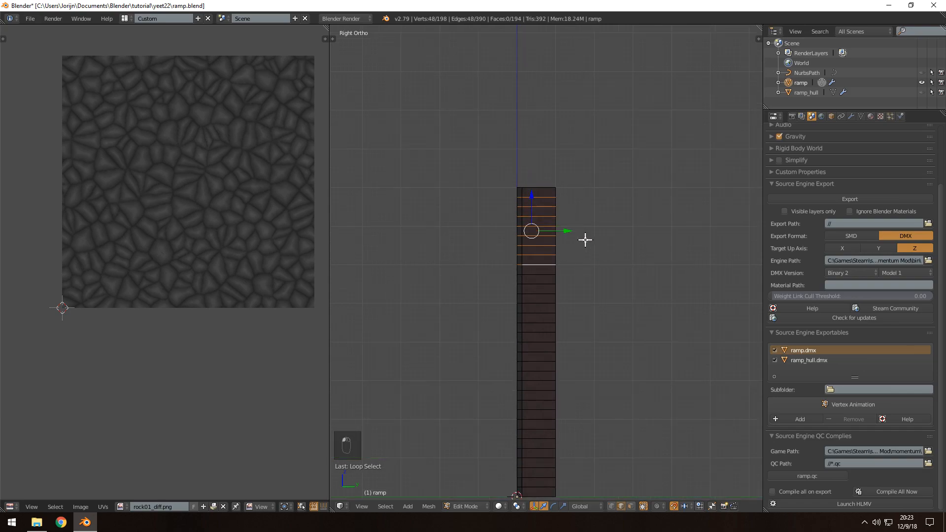
key("x")
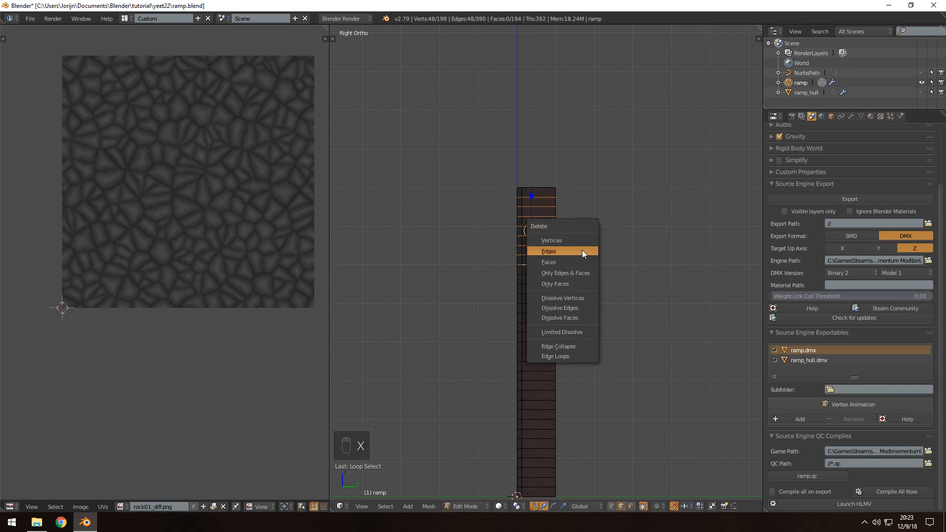
left_click(577, 307)
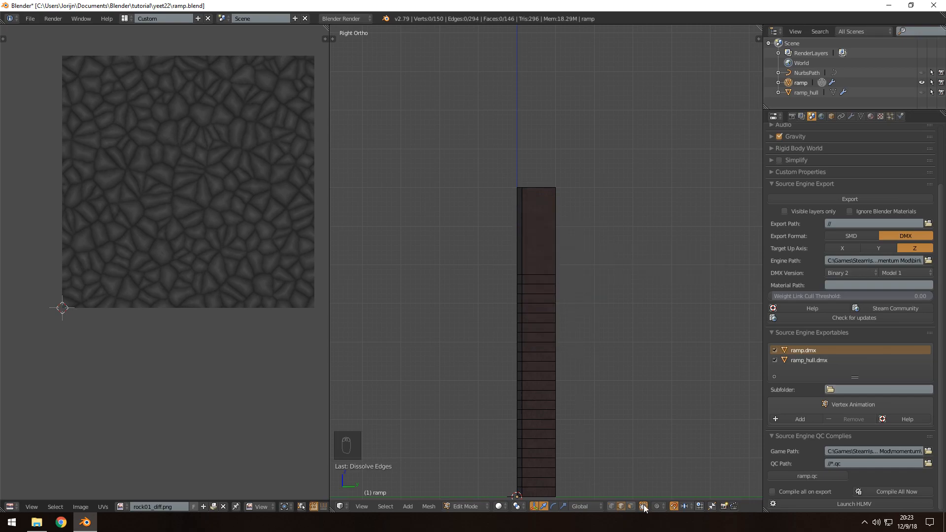
Move the ramp's upper end cap down along Z to one segment above the nearest edge loop, deselect, and save
middle_click_drag(566, 334, 571, 362)
right_click(534, 200)
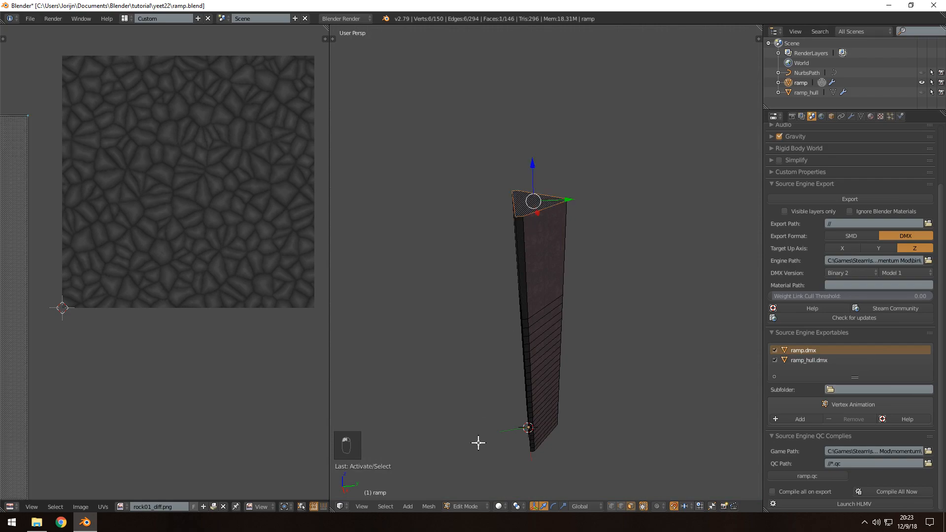
key("KP_3")
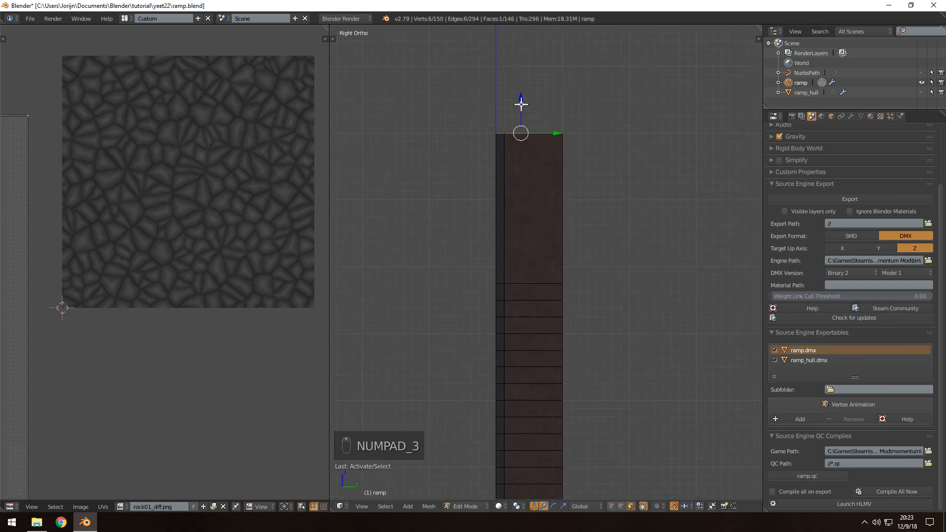
left_click_drag(522, 102, 537, 236)
scroll(541, 281, "up", 5)
key("a")
key("ctrl+s")
left_click(532, 320)
middle_click_drag(533, 320, 451, 266)
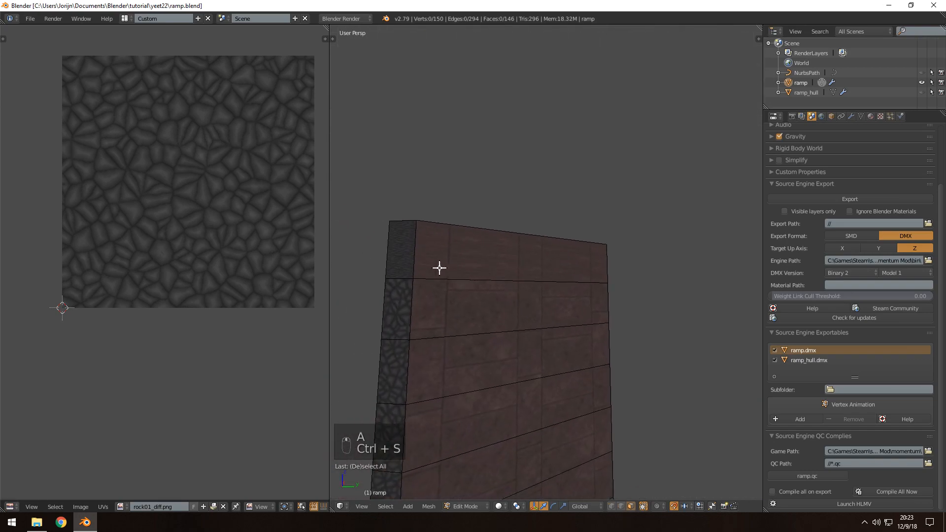
Remap the end face of the first brick slope from its neighbouring face with Follow Active Quads
right_click(492, 257)
right_click(499, 317, "shift")
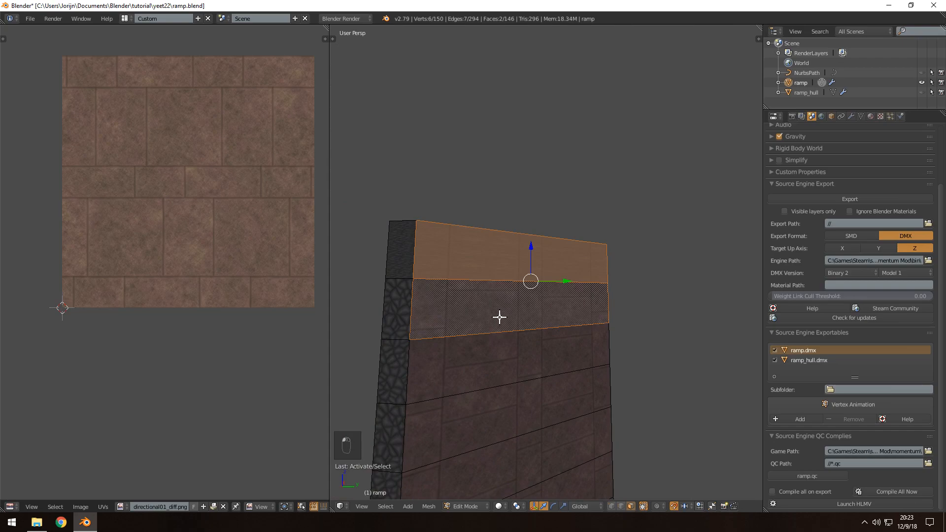
key("u")
left_click(501, 314)
Remap the end face of the opposite brick slope from its neighbouring face with Follow Active Quads
middle_click_drag(522, 338, 467, 283)
right_click(467, 284)
right_click(475, 270, "shift")
right_click(471, 296, "shift")
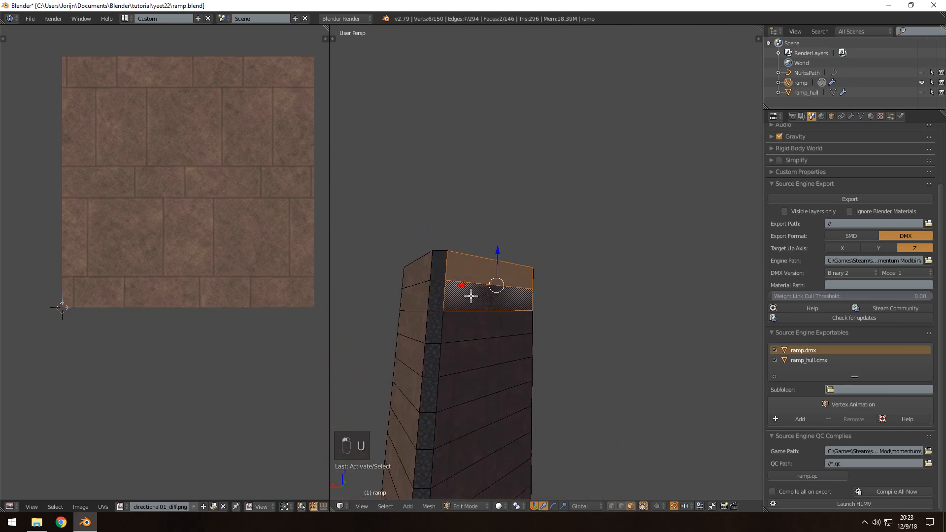
scroll(471, 307, "up", 3)
mouse_move(483, 333)
middle_mouse_down("shift")
mouse_move(550, 310)
mouse_move(472, 325)
middle_mouse_up("shift")
key("u")
left_click(539, 323)
left_click(542, 349)
Remap the end face of the narrow rock strip between the two brick slopes with Follow Active Quads
right_click(403, 251)
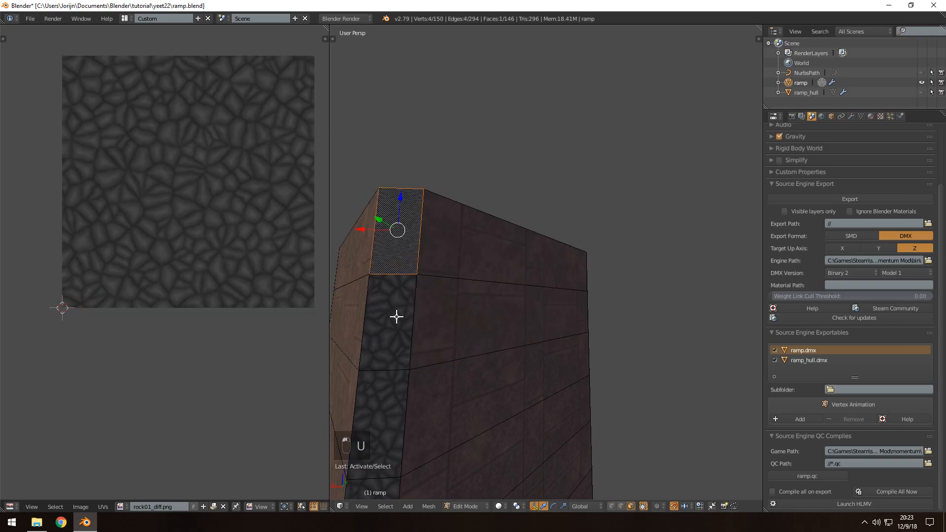
right_click(395, 315, "shift")
key("u")
left_click(401, 319)
left_click(425, 344)
Select the face loops of the wide base and both adjoining narrow strips, and remap them with Follow Active Quads
middle_click_drag(424, 344, 561, 312)
left_click(552, 280)
right_click(548, 290)
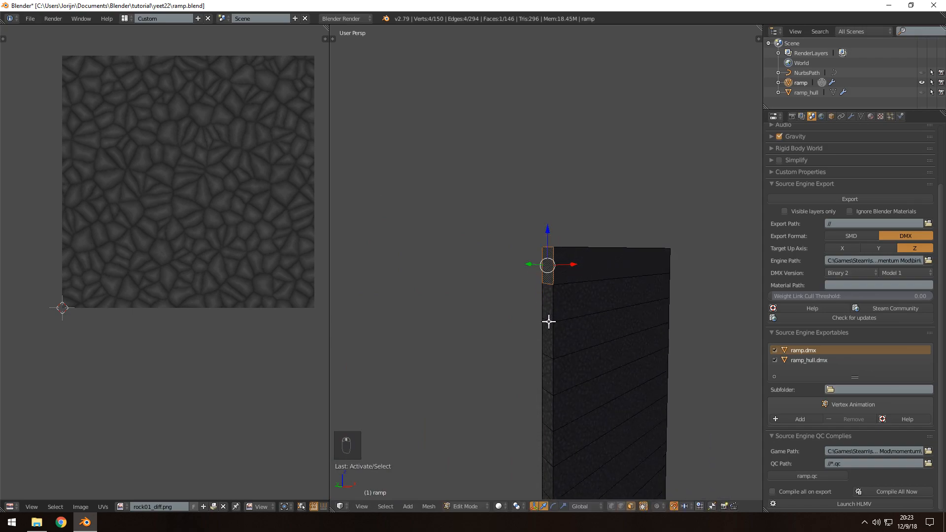
right_click(549, 322, "alt")
right_click(589, 285, "alt+shift")
middle_click_drag(660, 298, 516, 304)
right_click(507, 302, "alt+shift")
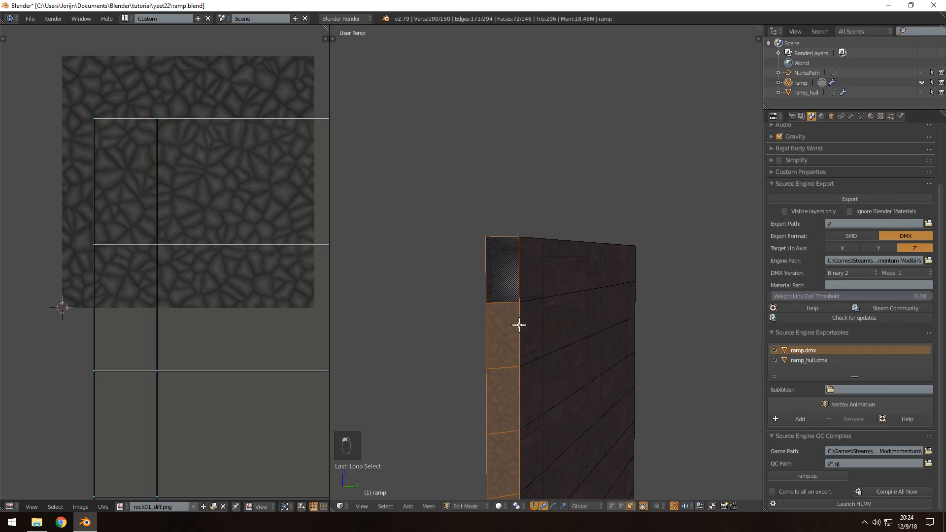
scroll(598, 311, "down", 8)
right_click(613, 349, "shift")
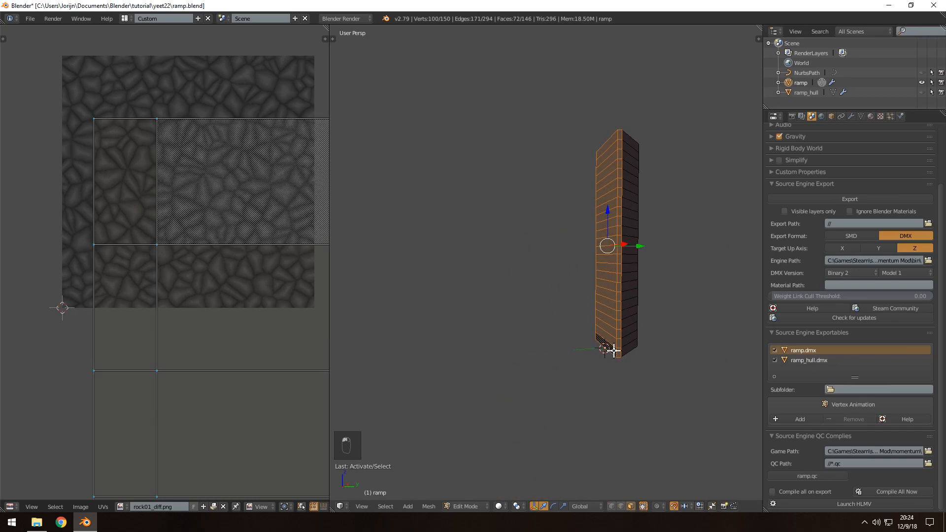
key("u")
left_click(601, 298)
left_click(600, 322)
Deselect all faces, save over ramp.blend, and inspect the rock texture at the ramp's end
key("a")
key("ctrl+s")
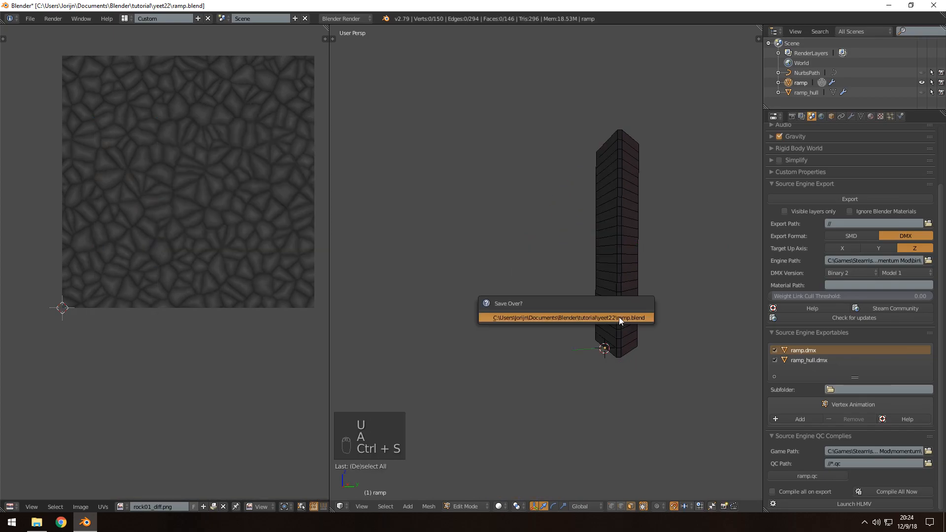
left_click(619, 318)
scroll(477, 296, "up", 6)
middle_click_drag(503, 293, 693, 209)
middle_click_drag(605, 254, 562, 329)
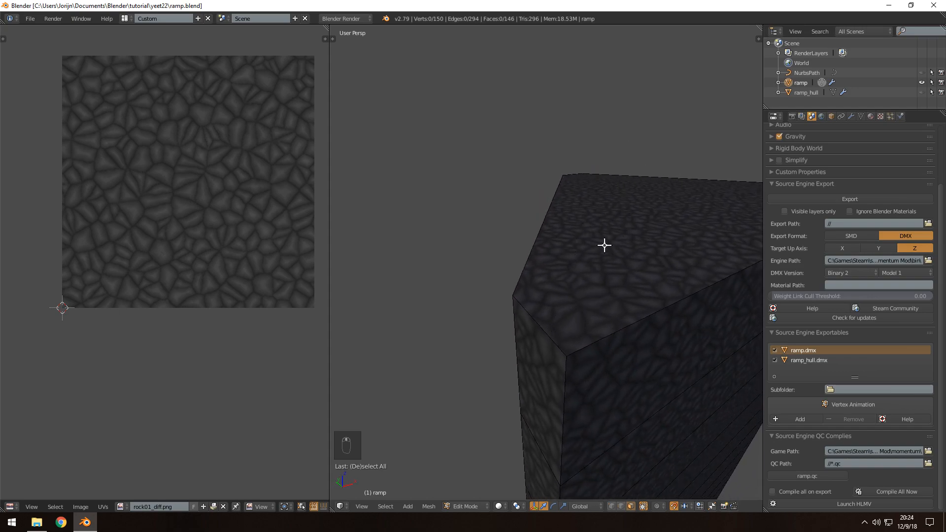
Leave the ramp's edit mode with everything deselected and save ramp.blend
right_click(606, 250)
middle_click_drag(545, 388, 535, 333)
key("a")
key("ctrl+s")
left_click(456, 312)
middle_click_drag(457, 311, 542, 253)
key("Tab")
key("ctrl+s")
key("a")
key("ctrl+s")
Hide ramp, show ramp_hull, save the file and open ramp_hull for mesh editing
left_click(806, 93)
left_click(921, 82)
left_click(922, 92)
key("ctrl+s")
key("Tab")
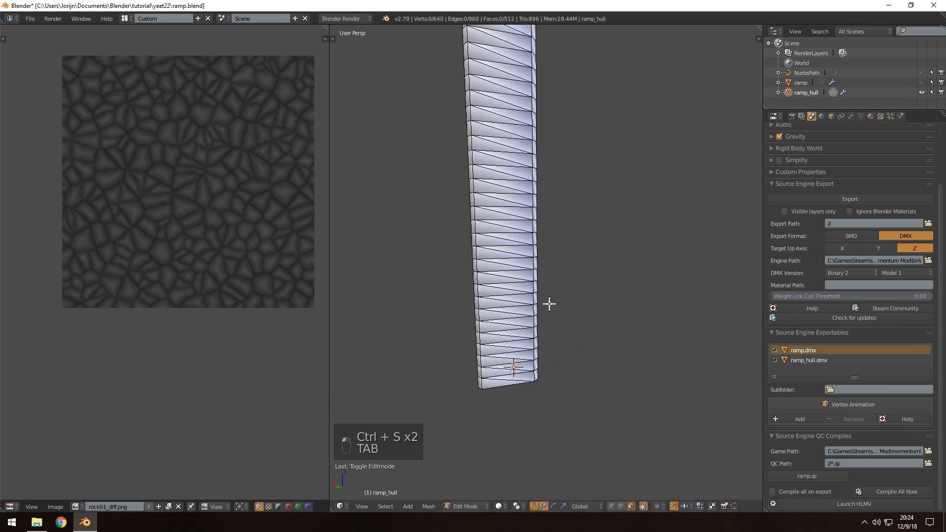
Select the linked segments in the uppermost quarter of ramp_hull in right view, delete their vertices and save
middle_click_drag(549, 312, 565, 315)
key("KP_3")
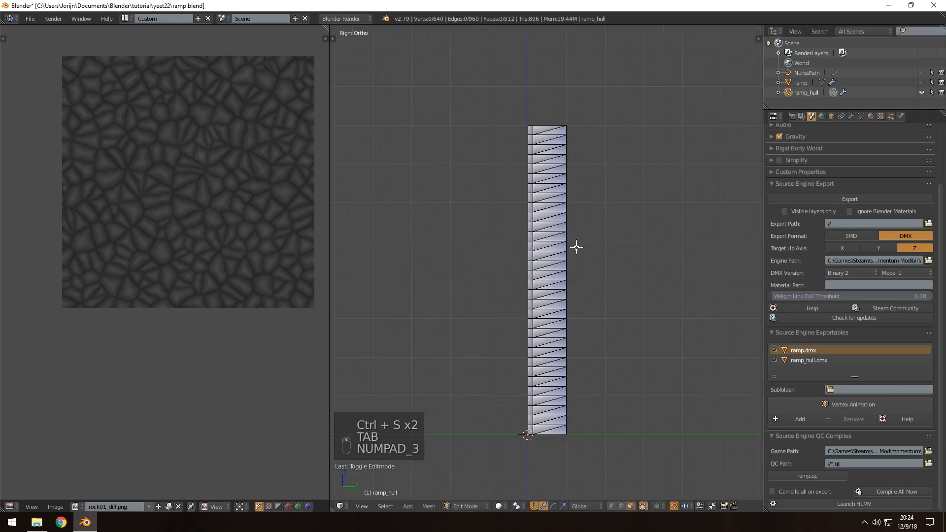
key("c")
mouse_move(550, 106)
left_mouse_down()
mouse_move(550, 148)
mouse_move(570, 175)
mouse_move(545, 181)
mouse_move(539, 121)
left_mouse_up()
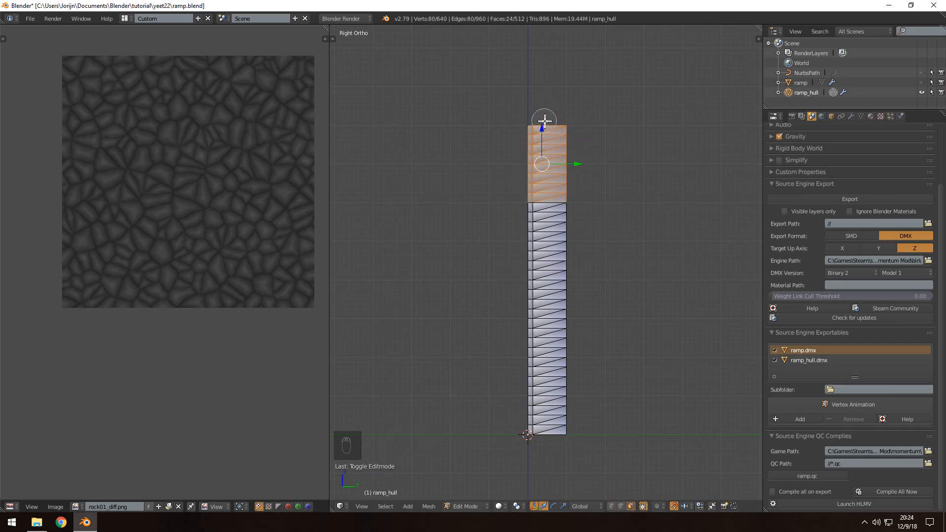
key("ctrl+l")
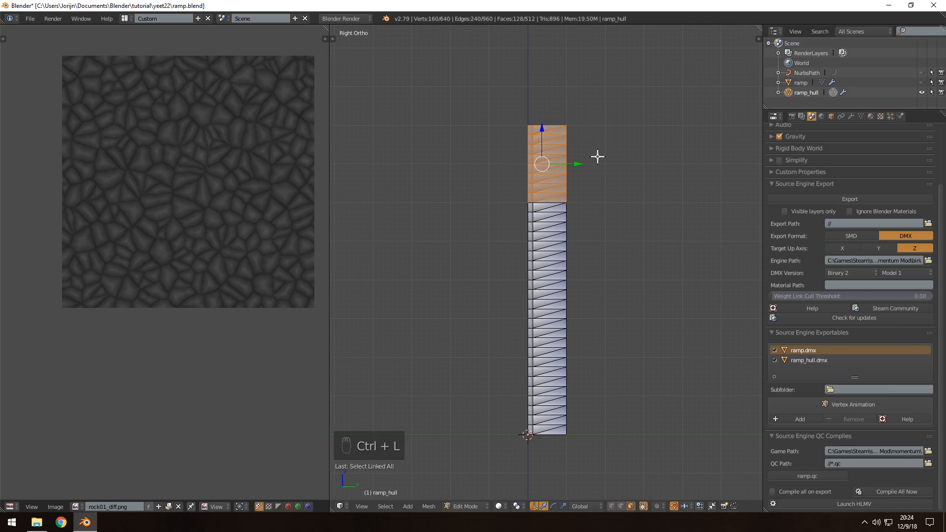
key("x")
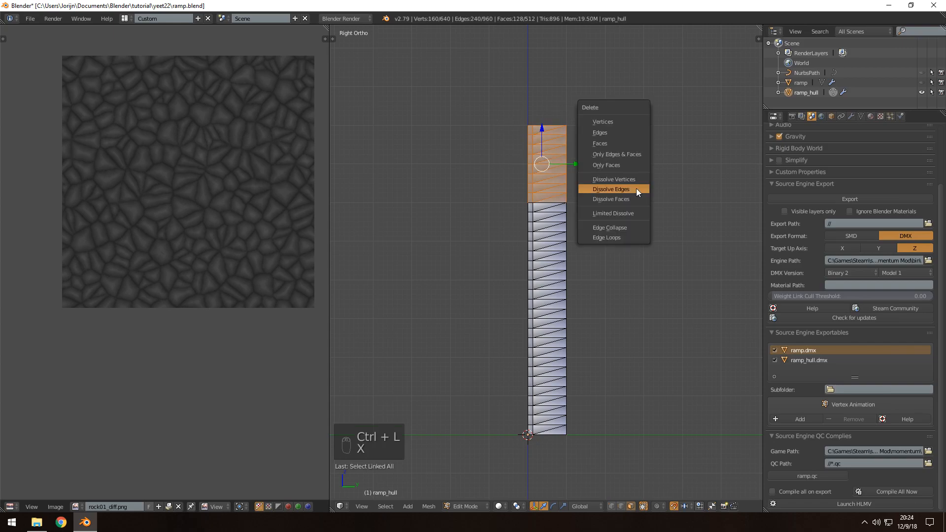
left_click(620, 121)
key("a")
key("a")
key("ctrl+s")
Leave the hull's edit mode, deselect all objects, make ramp visible alongside ramp_hull and save
left_click(571, 191)
middle_click_drag(572, 191, 626, 282)
key("Tab")
key("ctrl+s")
left_click(561, 259)
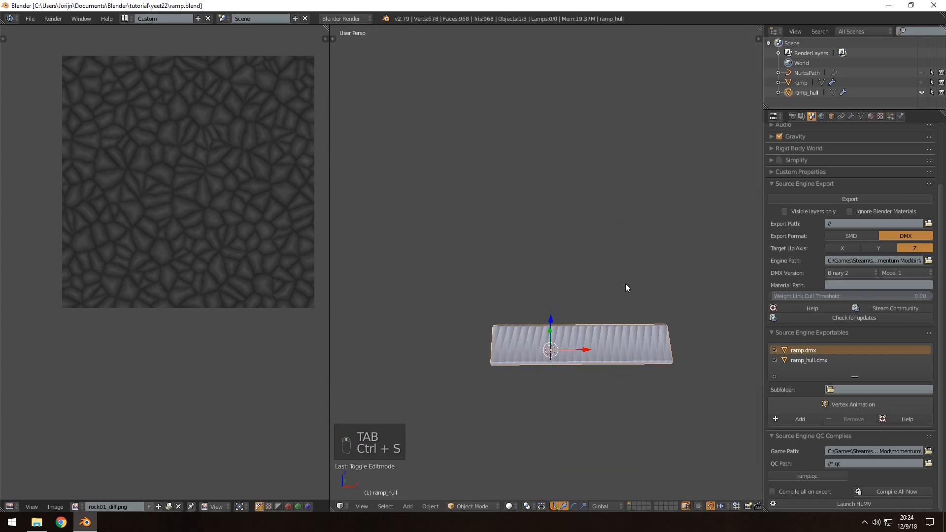
key("a")
key("ctrl+s")
left_click(590, 291)
key("ctrl+s")
left_click(921, 82)
key("ctrl+s")
left_click(620, 222)
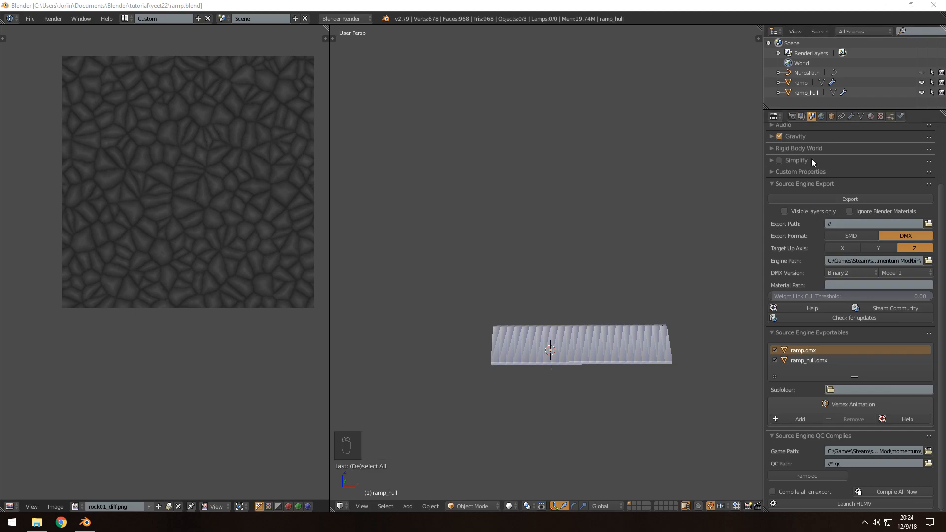
Show NurbsPath and open it for editing, hide ramp_hull, and save the file
left_click(806, 72)
left_click(922, 72)
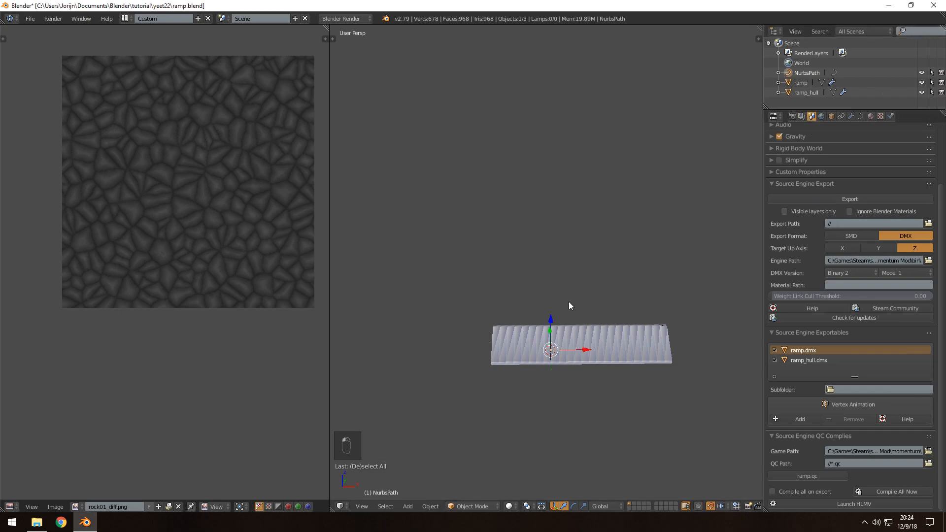
key("ctrl+s")
key("Tab")
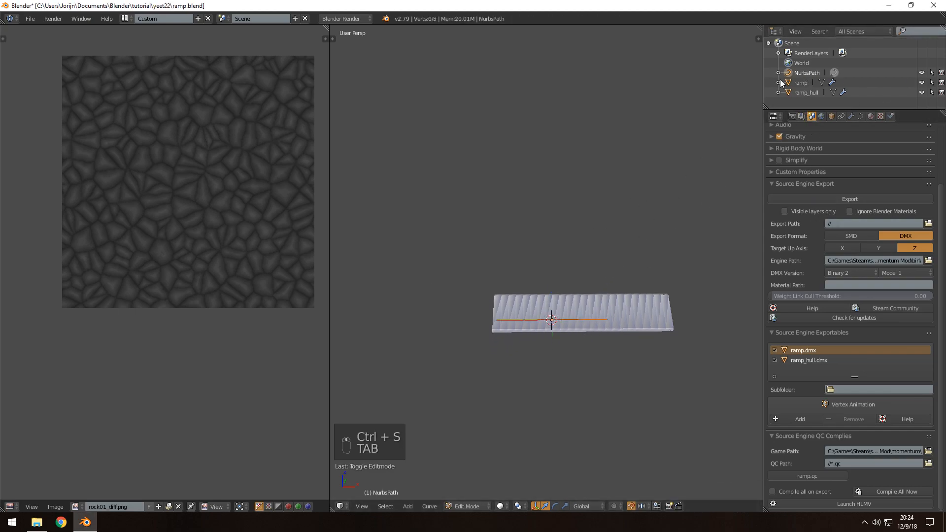
middle_click_drag(631, 280, 635, 254, "shift")
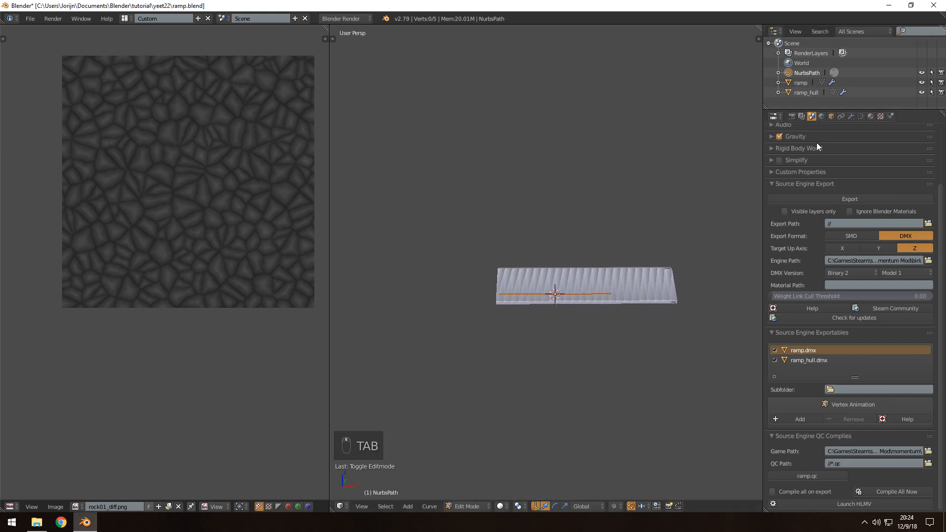
left_click(919, 92)
scroll(593, 335, "up", 3)
middle_click_drag(593, 335, 592, 288, "shift")
key("ctrl+s")
scroll(553, 342, "up", 4)
middle_click_drag(553, 342, 577, 302, "shift")
scroll(581, 309, "down", 2)
key("shift+c")
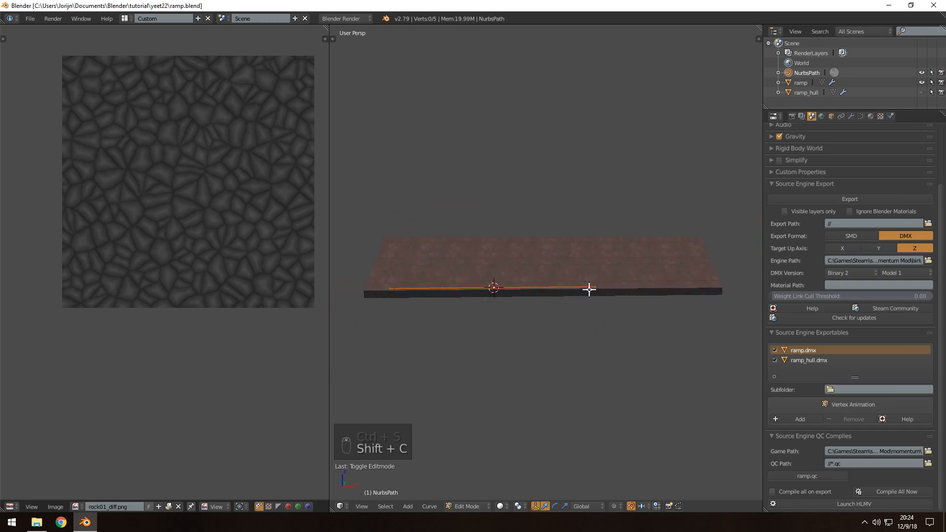
Extrude the path's end point twice along X in front view so the path spans the ramp's full length
key("KP_1")
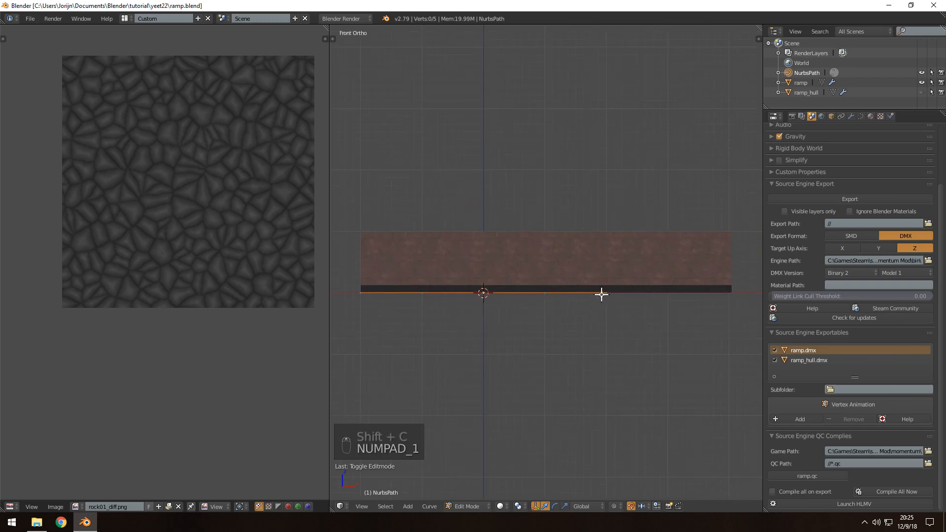
right_click(602, 296)
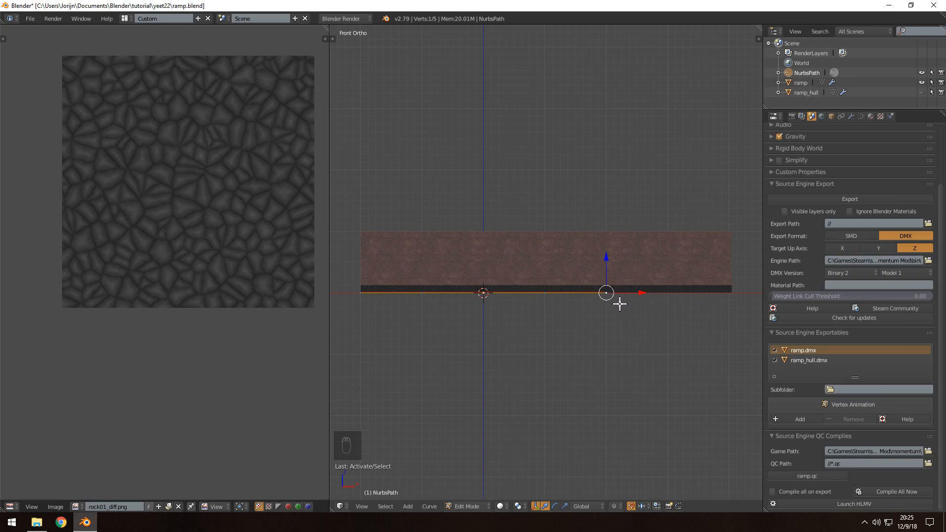
key("e")
left_click(687, 304)
key("e")
left_click(754, 302)
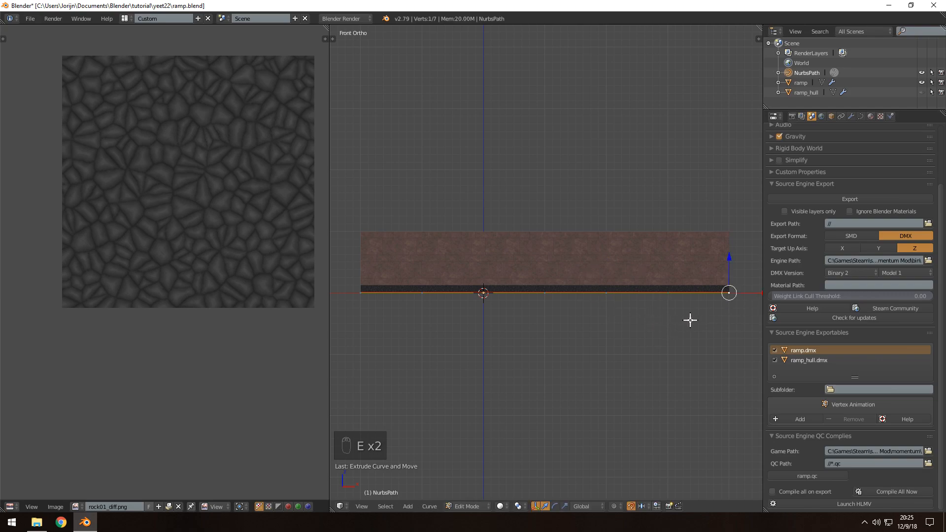
Try deleting the newly extruded end points of the path, and undo the deletion
key("x")
left_click(652, 318)
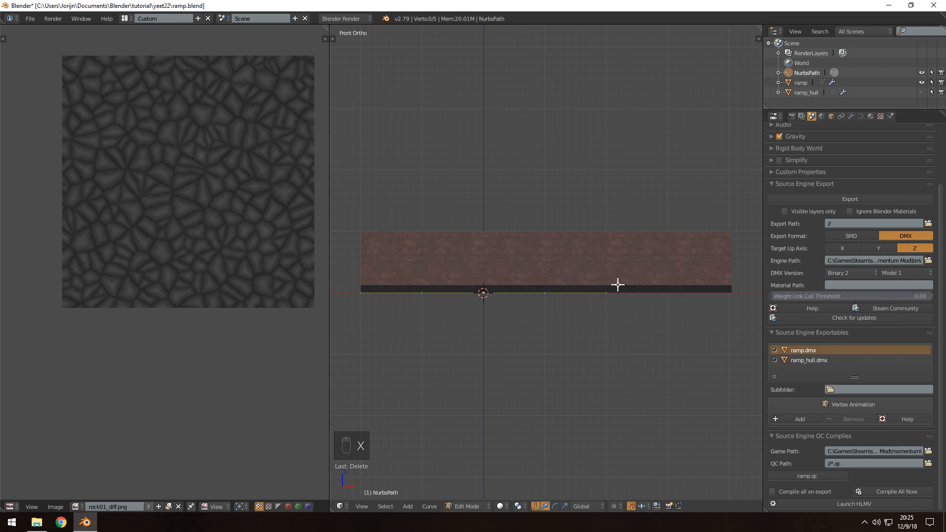
key("ctrl+z")
Move all path points -512 units along X to centre the ramp on the origin, deselect them and save
key("a")
key("ctrl+s")
scroll(642, 321, "up", 2, "ctrl")
scroll(688, 318, "up", 3)
middle_click_drag(689, 318, 483, 313, "shift")
scroll(558, 332, "up", 6)
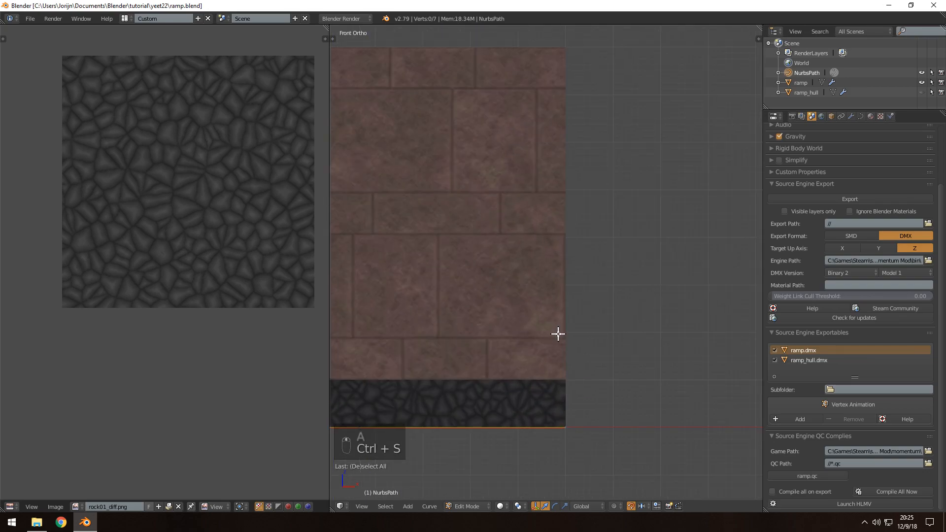
scroll(558, 334, "down", 6)
scroll(591, 327, "up", 3, "ctrl")
key("a")
key("g")
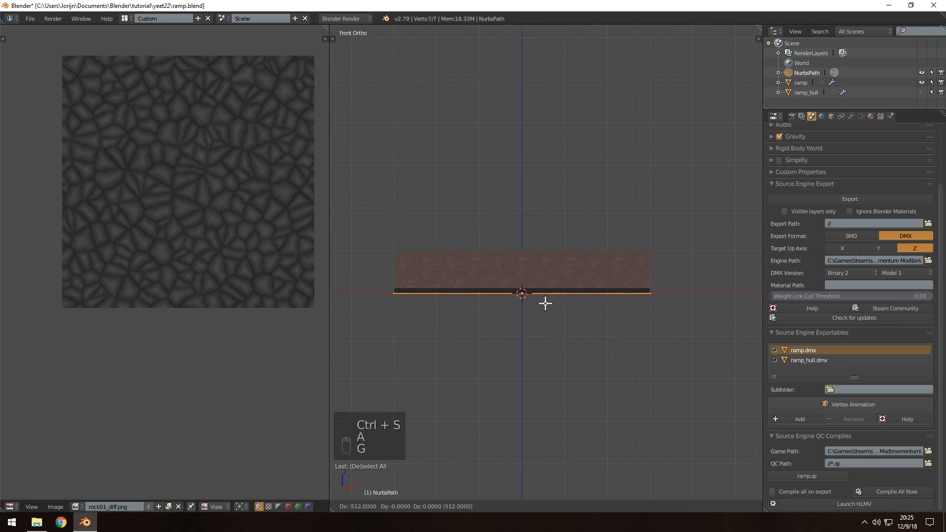
left_click(545, 303)
key("a")
key("ctrl+s")
Try moving the whole path up and along X in front view, and undo the move
left_click(488, 305)
mouse_move(488, 306)
middle_mouse_down()
mouse_move(548, 309)
mouse_move(448, 306)
mouse_move(479, 316)
middle_mouse_up()
key("KP_3")
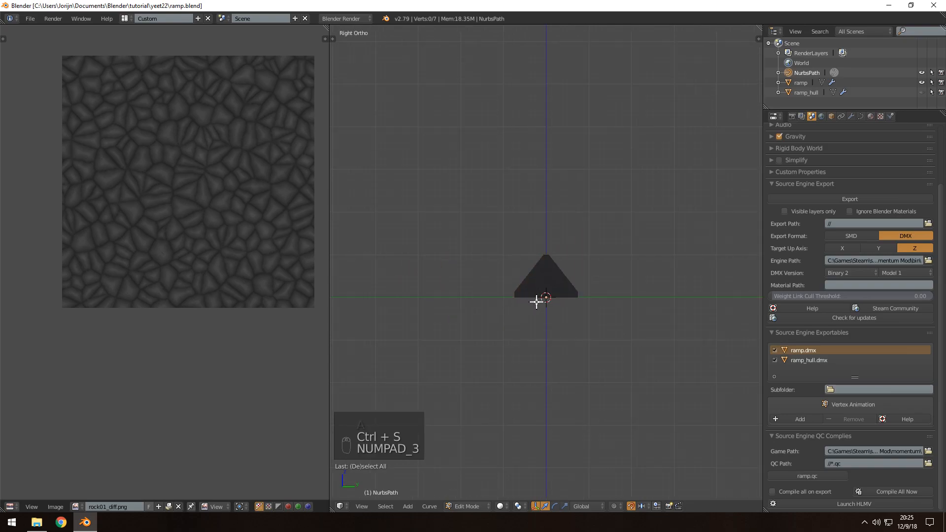
key("KP_2")
key("KP_1")
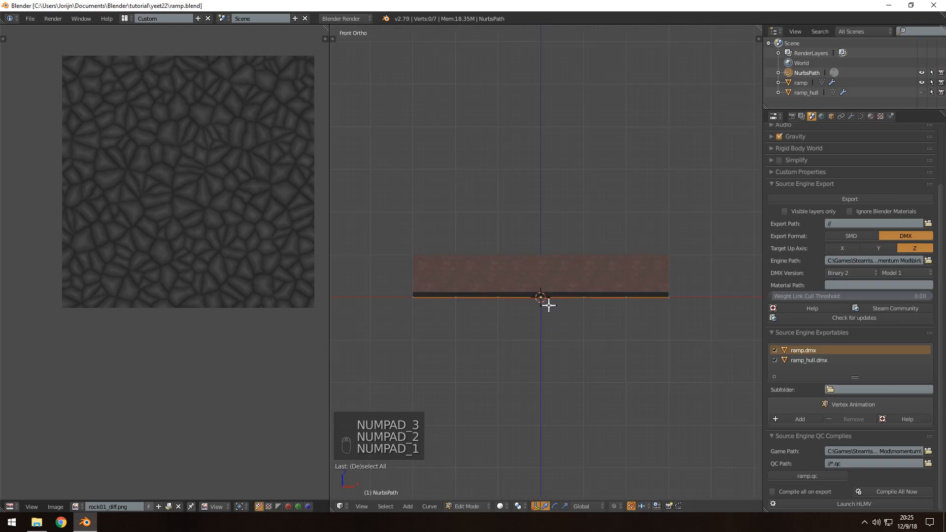
key("a")
key("a")
key("g")
left_click(609, 272)
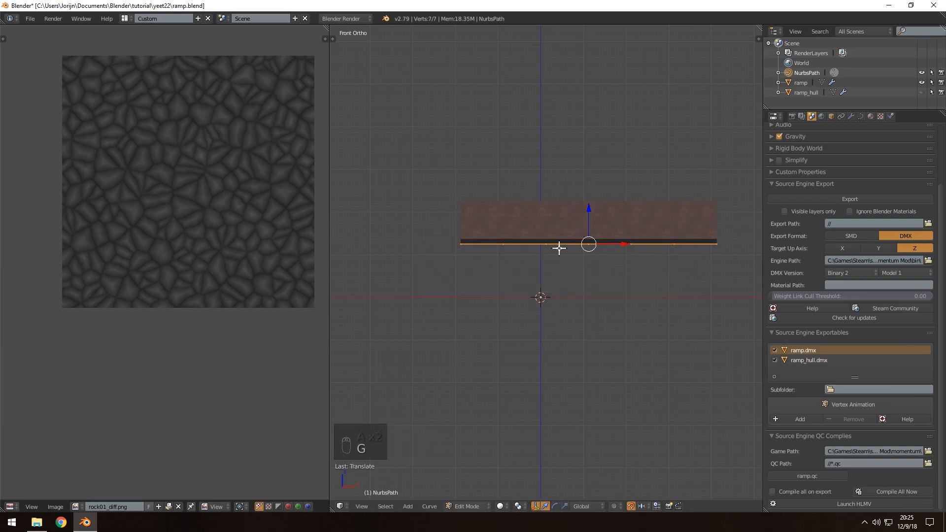
key("ctrl+z")
Deselect the path points, leave edit mode, deselect all objects and save ramp.blend
key("a")
key("ctrl+s")
left_click(538, 289)
middle_click_drag(528, 298, 507, 324)
key("ctrl+s")
left_click(507, 325)
key("Tab")
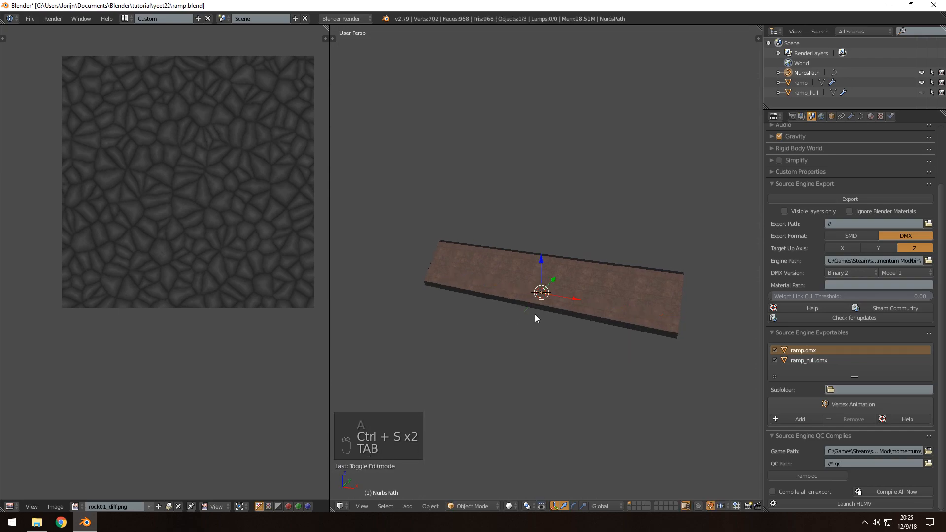
key("a")
key("a")
key("ctrl+s")
left_click(547, 338)
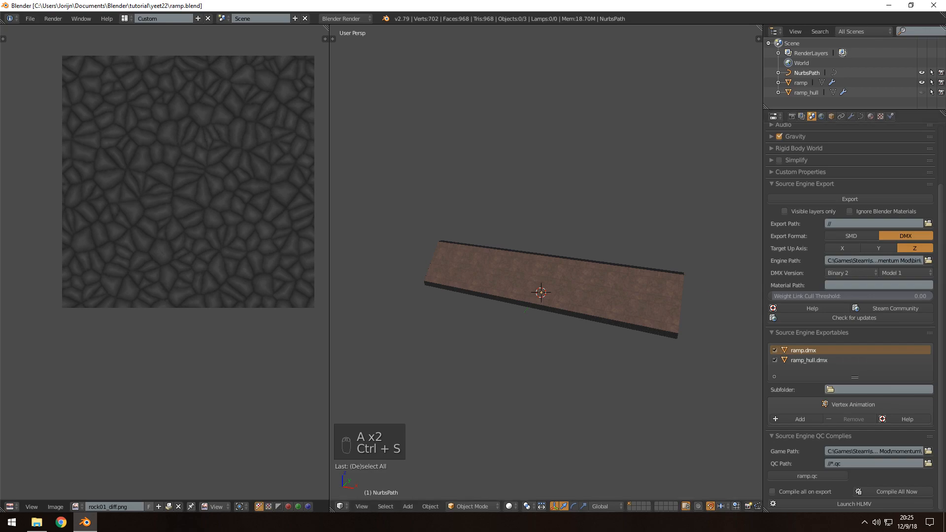
key("ctrl+s")
Edit NurbsPath again, raise its last two control points along Z and pull the end point inward along X
left_click(523, 208)
middle_click_drag(512, 246, 521, 289)
middle_click_drag(548, 318, 542, 296)
key("Tab")
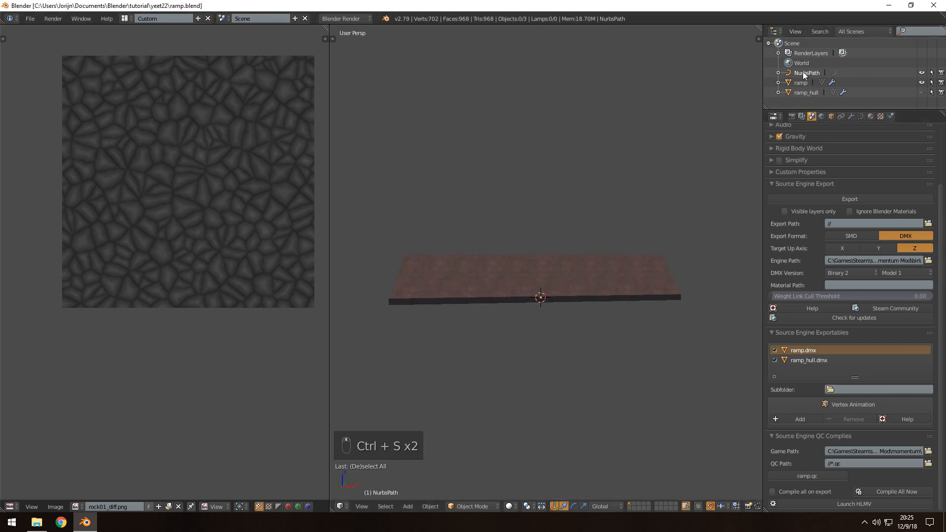
key("ctrl+s")
left_click(480, 259)
right_click(662, 296)
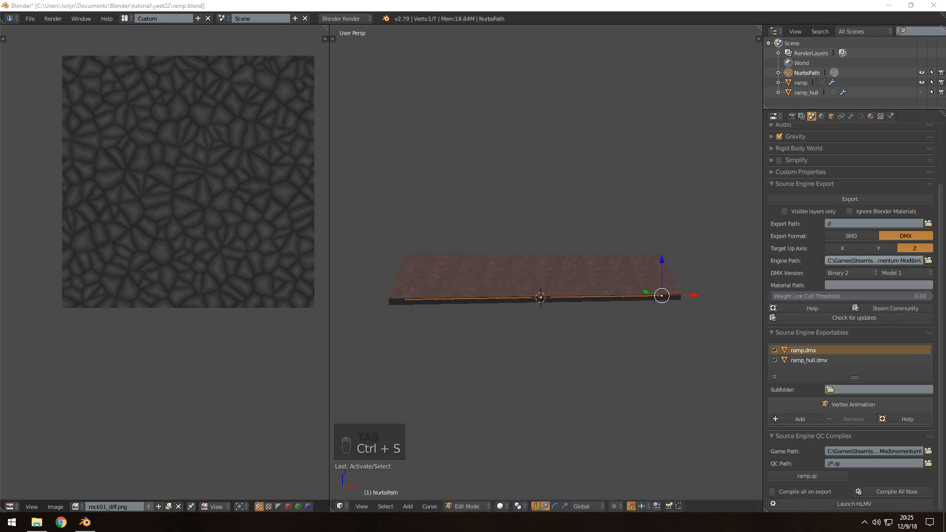
left_click_drag(665, 261, 659, 205)
left_click_drag(622, 264, 649, 154)
left_click(669, 237)
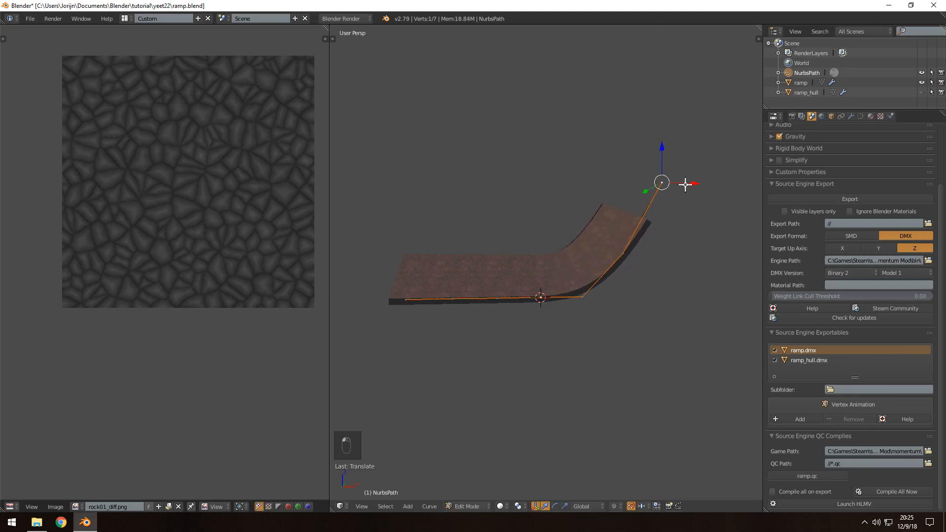
left_click_drag(698, 184, 671, 171)
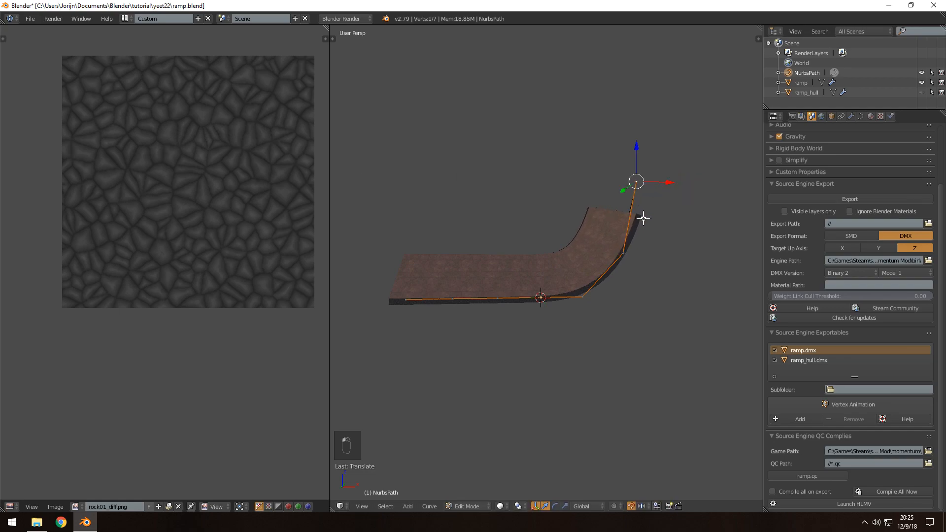
Raise the path's opposite end point, pull it inward along X and shift its neighbouring control point along X
key("KP_3")
key("KP_1")
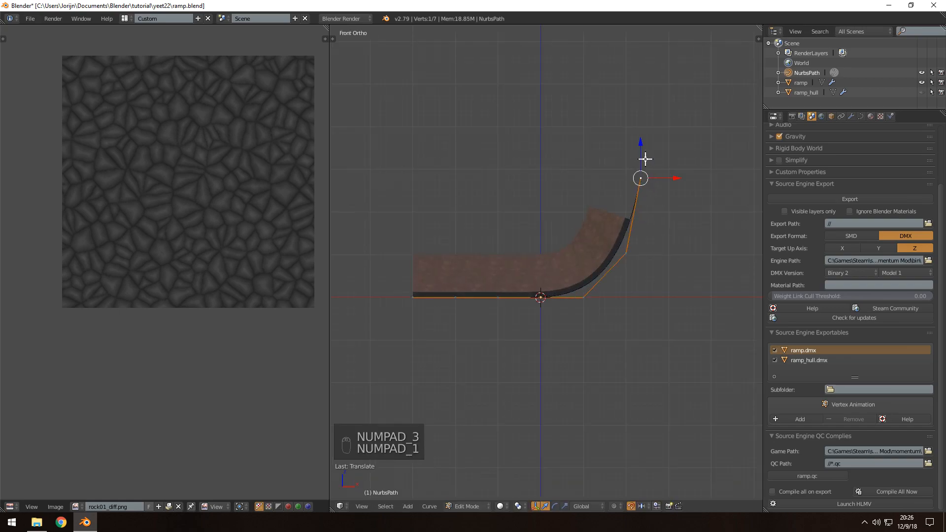
middle_click_drag(610, 180, 547, 308)
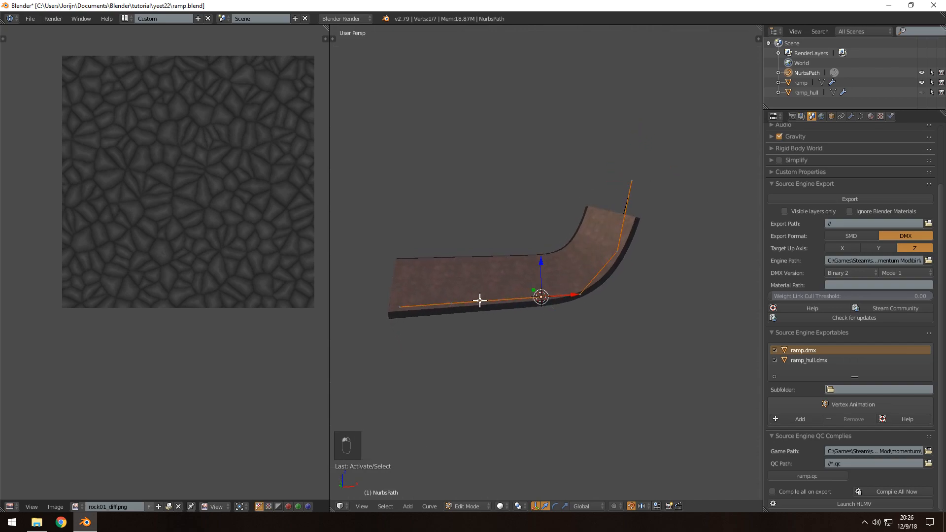
left_click_drag(407, 304, 487, 239)
left_click(389, 241)
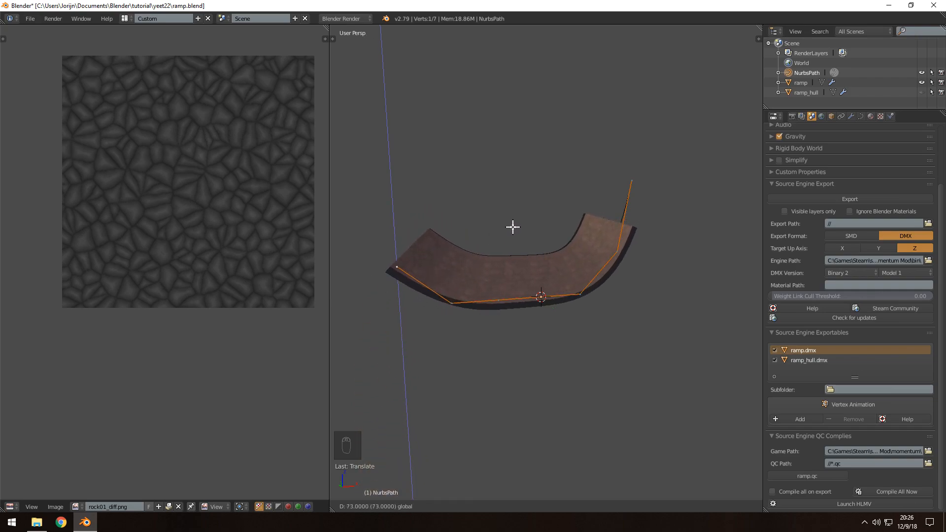
key("x")
mouse_move(457, 265)
left_mouse_down()
mouse_move(444, 262)
mouse_move(454, 263)
left_mouse_up()
left_click_drag(418, 233, 417, 247)
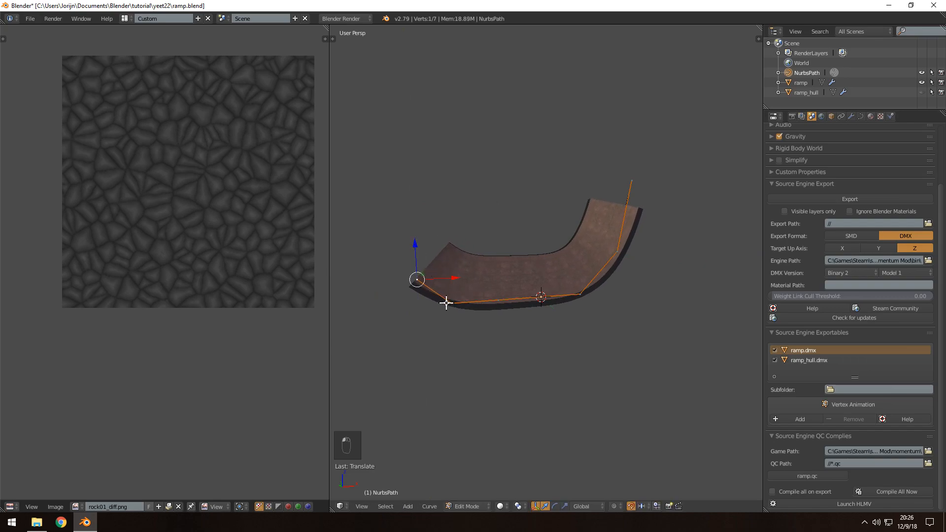
left_click_drag(488, 301, 458, 317)
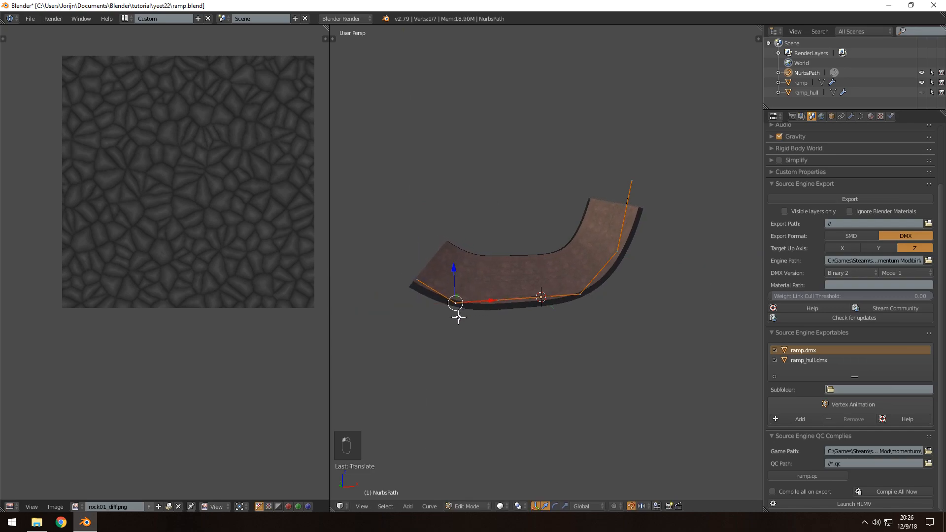
Adjust the path's central control points to smooth the ramp's curve, and undo the last point move
left_click_drag(546, 268, 497, 283)
right_click(498, 300)
middle_click_drag(534, 280, 564, 296)
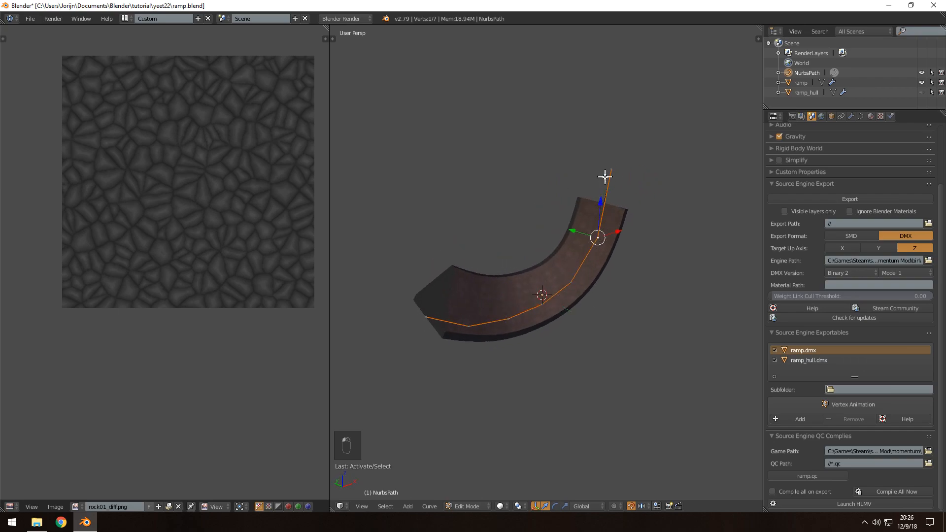
mouse_move(631, 168)
left_mouse_down()
mouse_move(615, 161)
mouse_move(635, 165)
left_mouse_up()
key("ctrl+z")
Shift the control points around the middle of NurbsPath along Y to bend the ramp sideways
middle_click_drag(604, 200, 567, 240)
left_click_drag(526, 210, 505, 232)
left_click_drag(539, 278, 490, 284)
middle_click_drag(503, 303, 537, 331)
left_click_drag(505, 340, 533, 330)
middle_click_drag(581, 321, 551, 306)
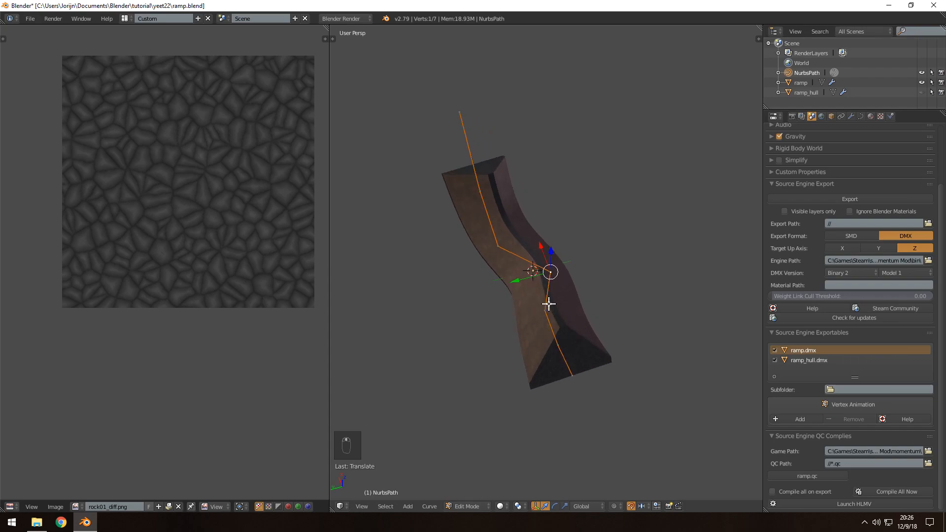
Shift the path's second-to-last control point and the end point beside it along Y to shape the ramp's near end
left_click_drag(511, 319, 548, 334)
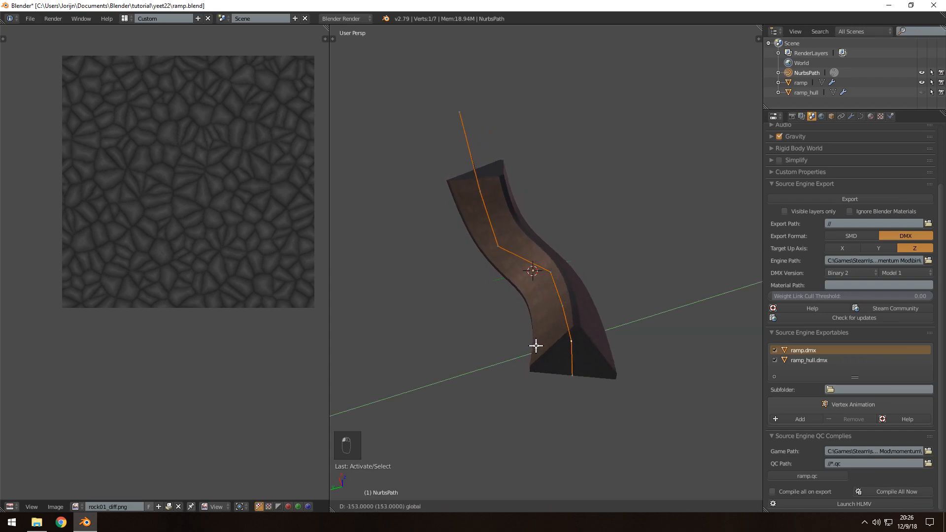
left_click(559, 372)
right_click(539, 379)
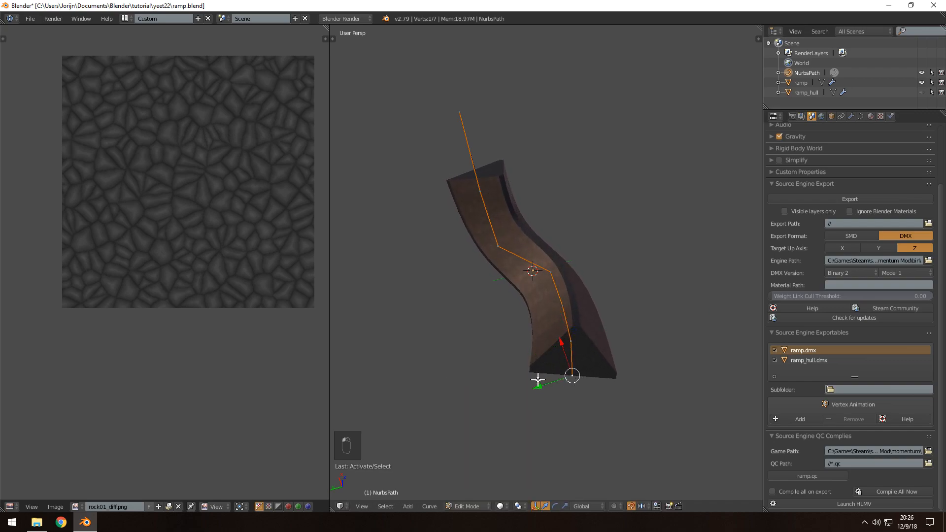
key("g")
key("y")
left_click(555, 378)
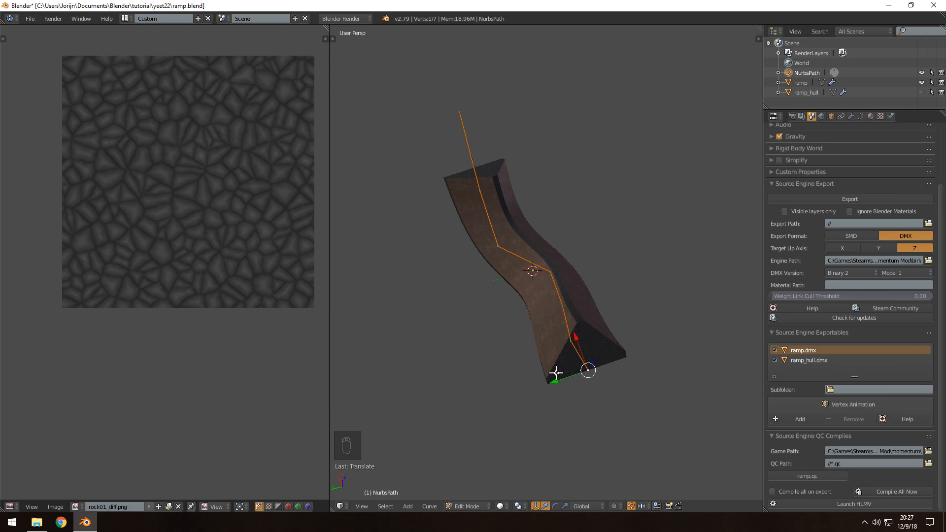
Nudge the path's end point further along Y, try moving its neighbouring control point, and undo that last move
key("g")
key("y")
right_click(566, 343)
left_click_drag(559, 371, 534, 330)
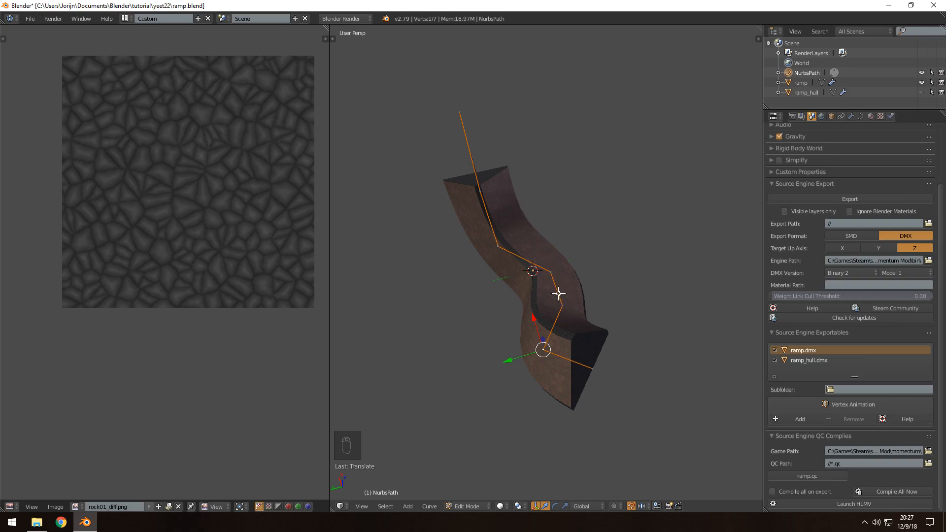
key("ctrl+z")
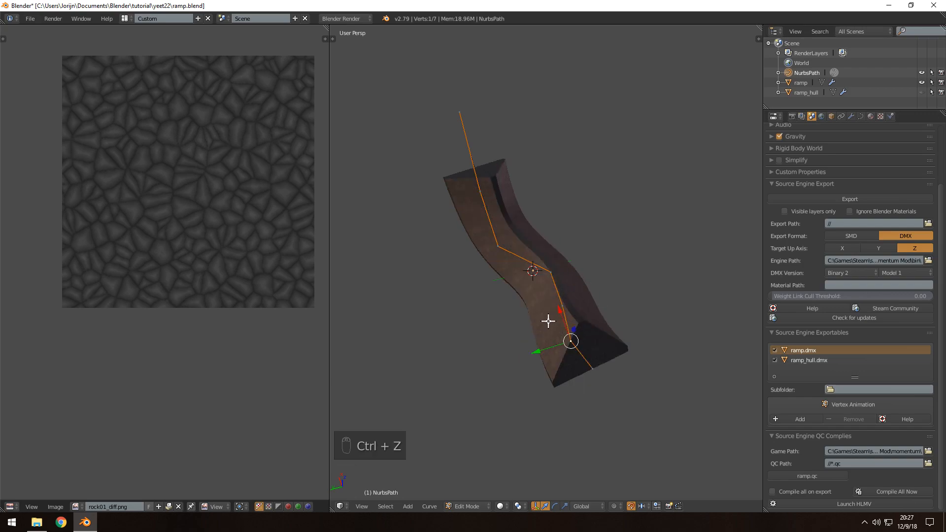
Deselect the path's control points, leave edit mode and save over ramp.blend
middle_click_drag(546, 321, 532, 306)
scroll(532, 307, "up", 2)
mouse_move(551, 340)
middle_mouse_down()
mouse_move(574, 352)
mouse_move(582, 389)
mouse_move(542, 315)
mouse_move(544, 348)
middle_mouse_up()
middle_click_drag(532, 303, 534, 345)
middle_click_drag(533, 228, 630, 274)
key("a")
key("ctrl+s")
key("Tab")
key("ctrl+s")
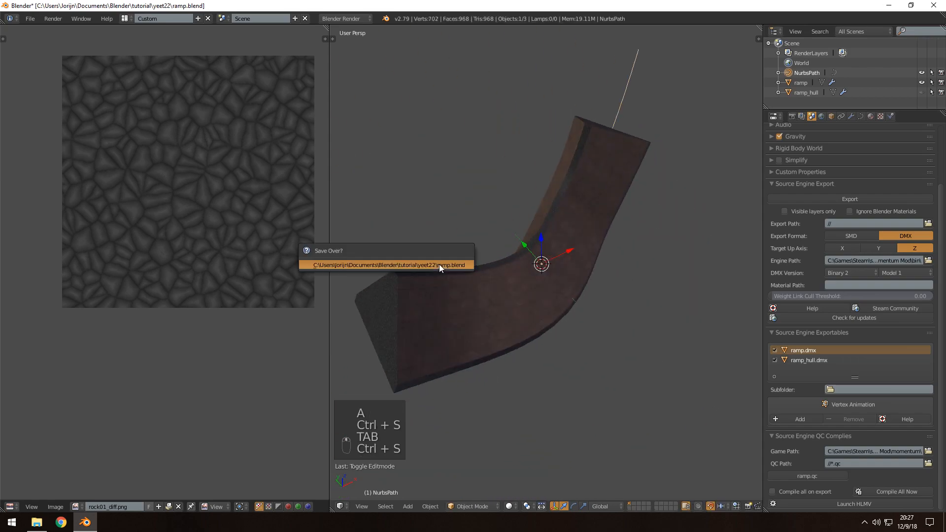
left_click(439, 264)
Deselect all objects and save ramp.blend again
key("a")
key("ctrl+s")
left_click(512, 233)
middle_click_drag(552, 265, 481, 322)
key("ctrl+s")
key("ctrl+s")
key("ctrl+s")
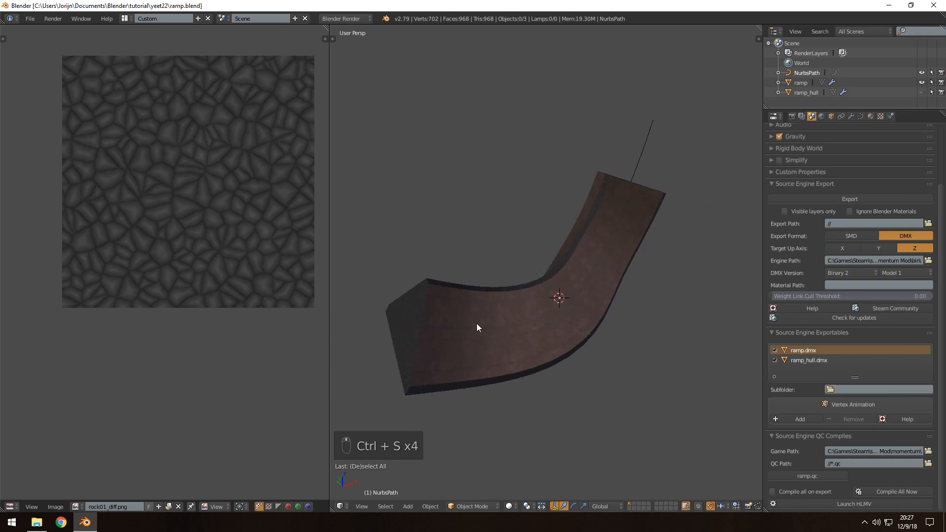
middle_click_drag(306, 317, 266, 352)
key("ctrl+s")
key("ctrl+s")
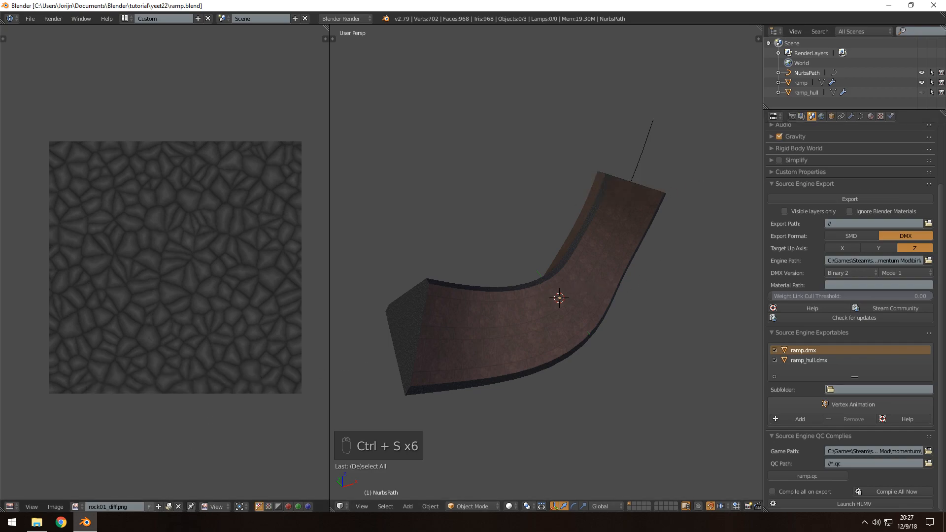
key("ctrl+s")
Select the ramp, open its material settings and make ramp_hull visible
left_click(870, 116)
left_click(797, 83)
key("ctrl+s")
left_click(717, 114)
left_click(921, 92)
key("ctrl+s")
left_click(628, 137)
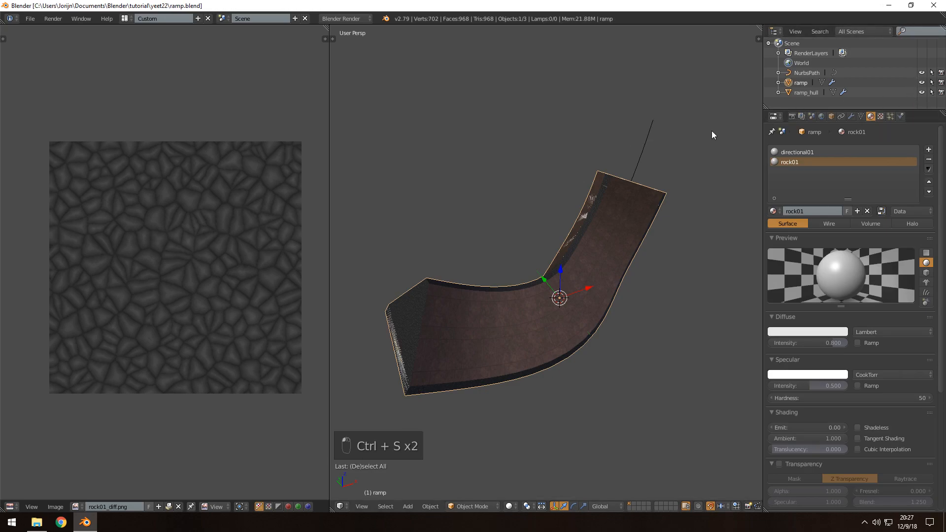
Hide ramp_hull and NurbsPath in the viewport, and select the ramp
left_click(920, 93)
left_click(921, 72)
key("ctrl+s")
left_click(586, 176)
right_click(523, 311)
key("ctrl+s")
left_click(551, 315)
middle_click_drag(551, 314, 559, 307, "shift")
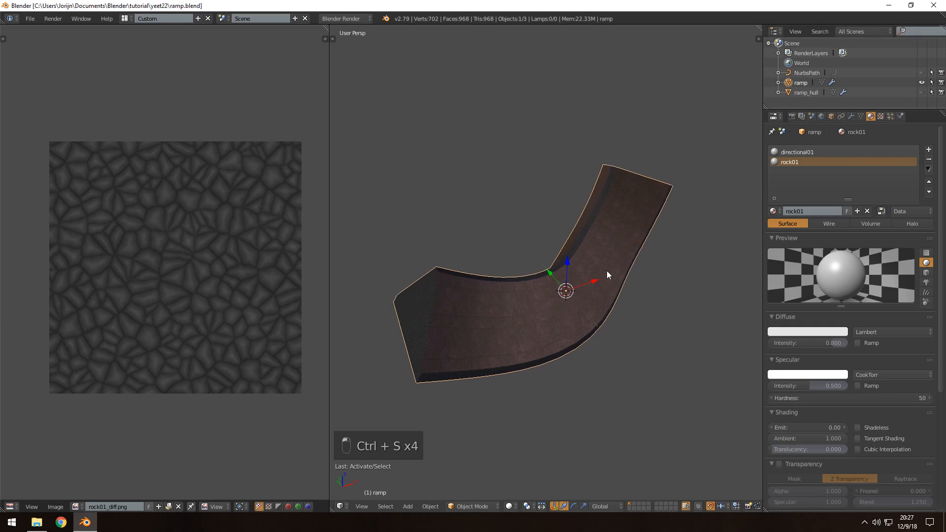
Make rock01 the ramp's active material slot and select all faces assigned to it in edit mode
left_click(794, 151)
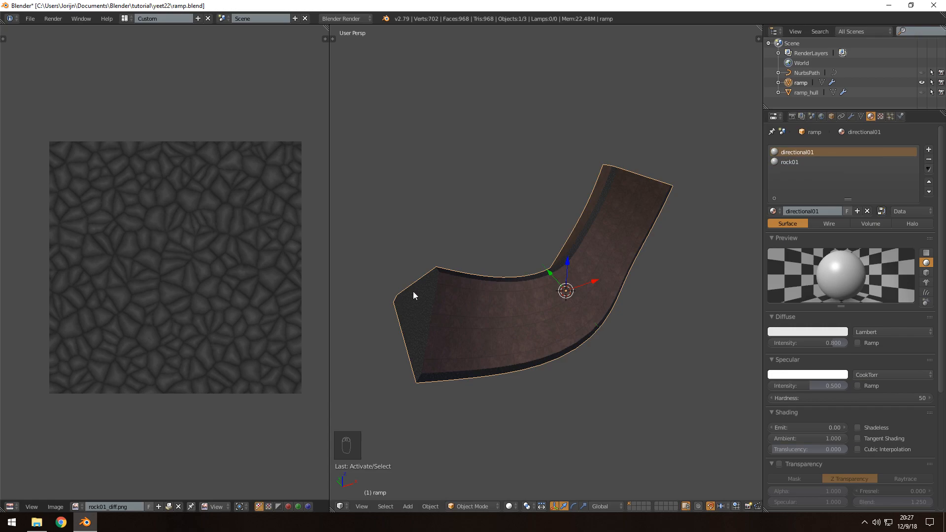
left_click(793, 163)
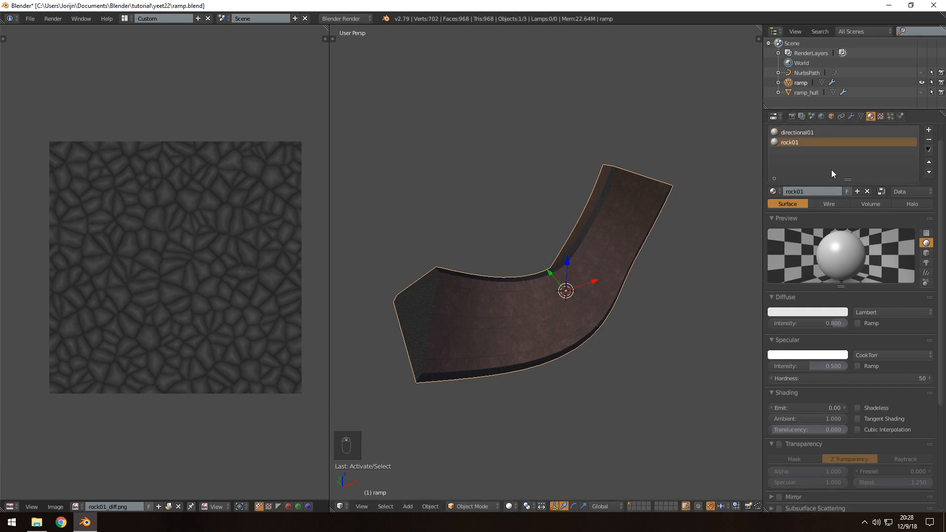
key("Tab")
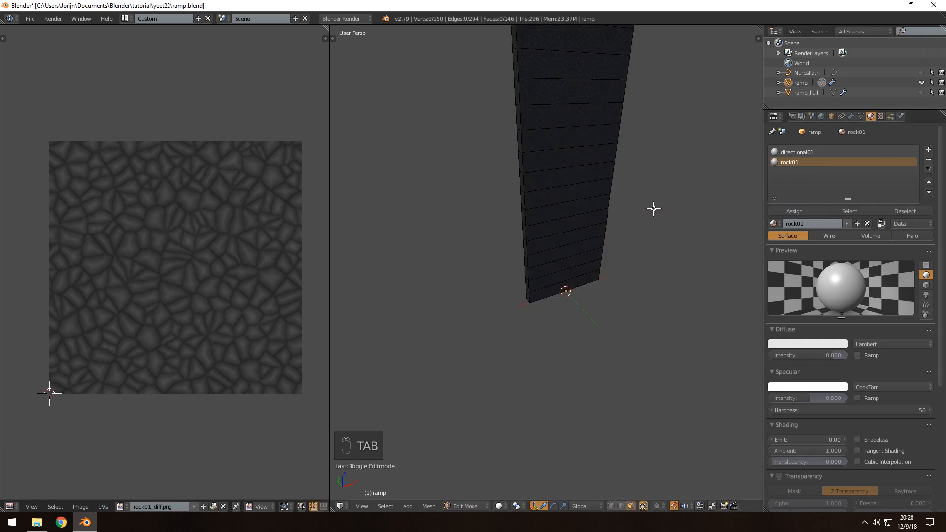
middle_click_drag(641, 196, 592, 264)
left_click(850, 211)
middle_click_drag(672, 238, 623, 203)
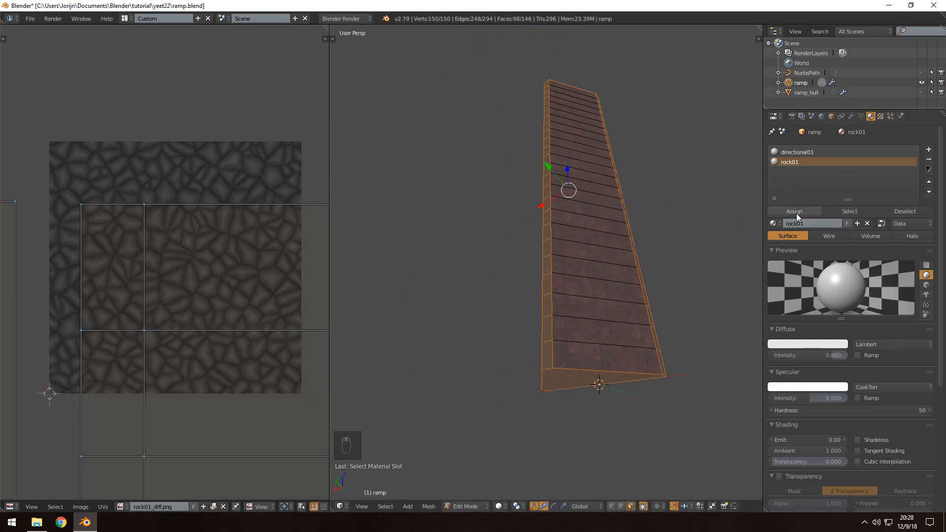
Clear the face selection and select all ramp faces assigned to the directional01 material
key("a")
left_click(811, 153)
left_click(850, 211)
middle_click_drag(626, 264, 636, 236)
scroll(609, 388, "up", 5)
middle_click_drag(609, 389, 619, 302)
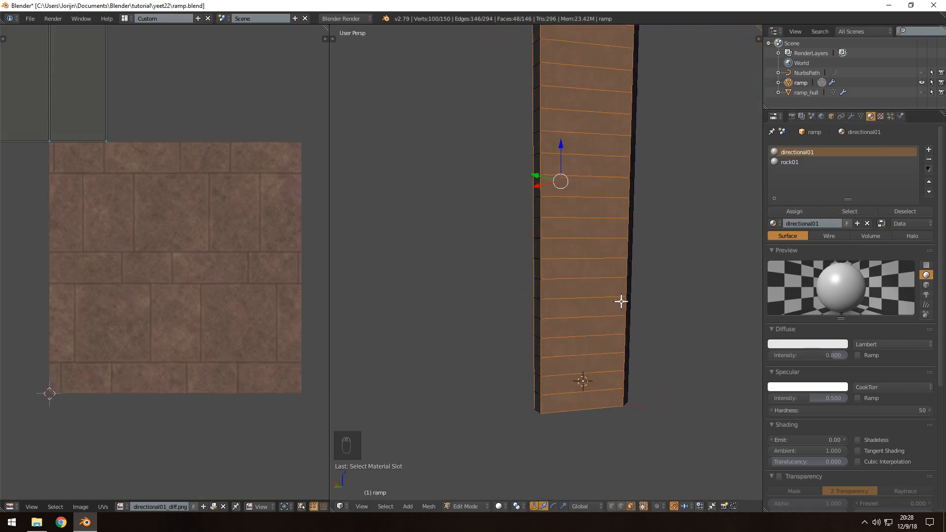
Deselect all of the ramp's faces and save the file
key("a")
key("ctrl+s")
left_click(634, 288)
mouse_move(640, 268)
middle_mouse_down()
mouse_move(646, 252)
mouse_move(629, 275)
middle_mouse_up()
key("ctrl+s")
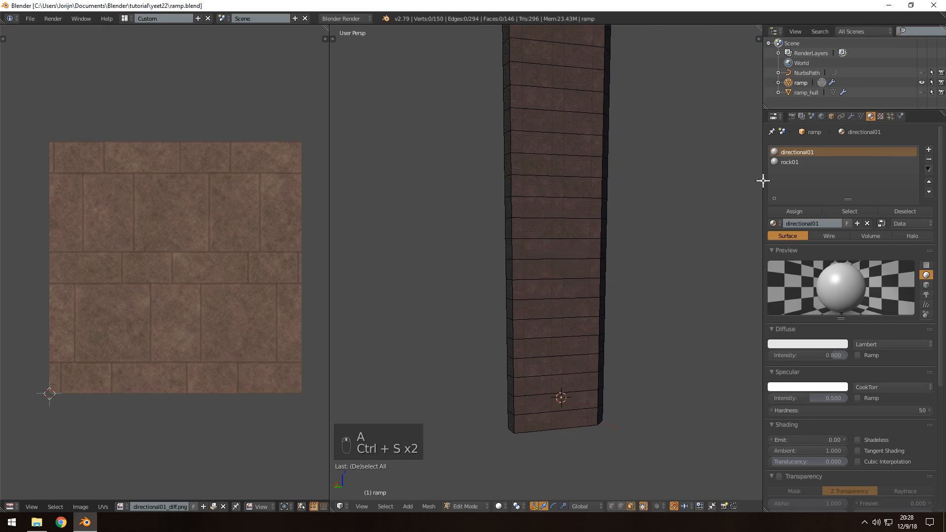
Rename the directional01 material to yourtexture and rock01 to yourothertexture, and save the file
double_click(801, 153)
type("yourtexture")
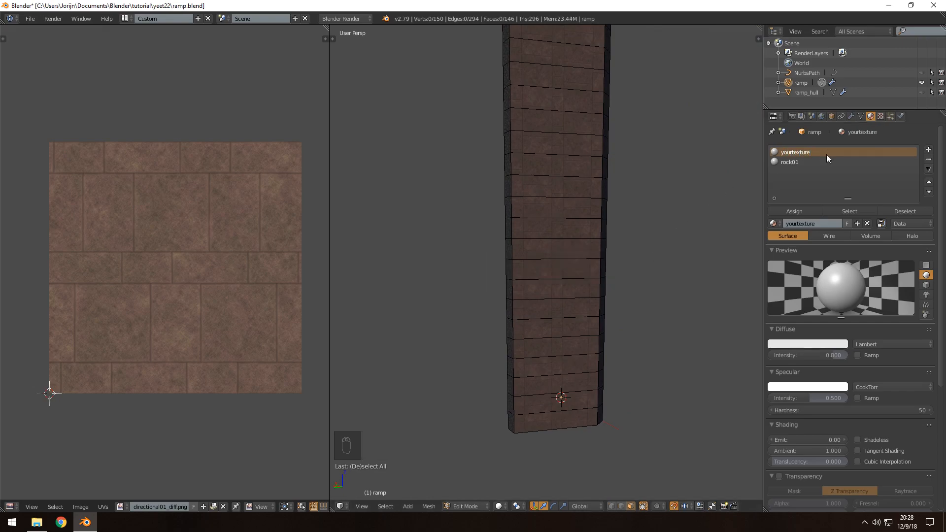
left_click(794, 161)
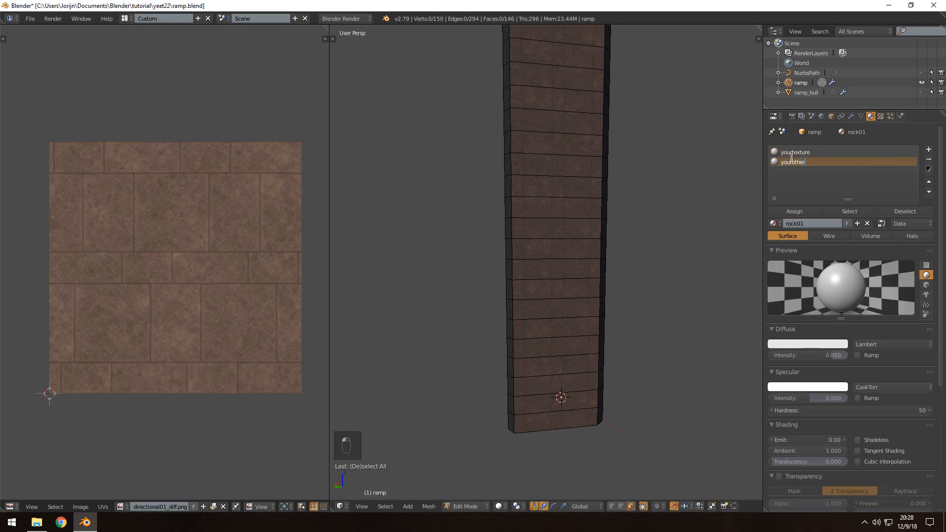
type("re")
key("ctrl+s")
left_click(678, 194)
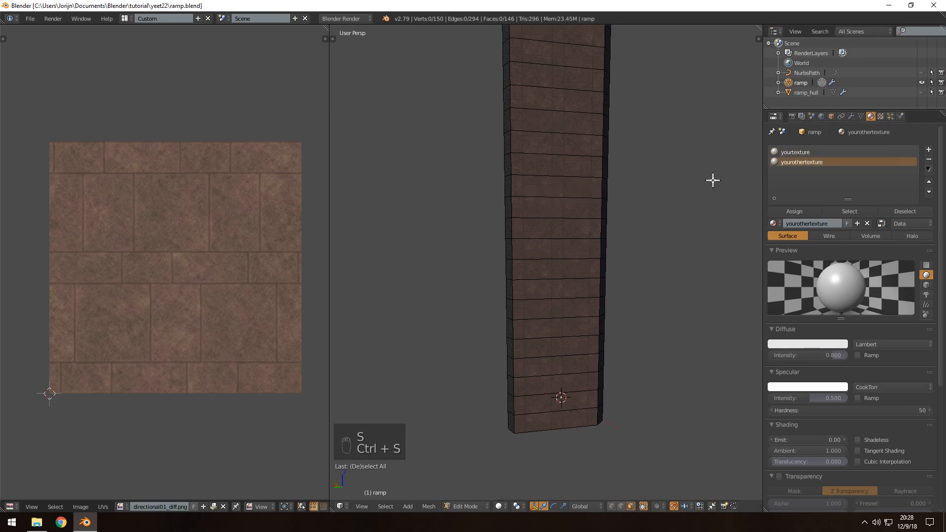
middle_click_drag(566, 279, 589, 261)
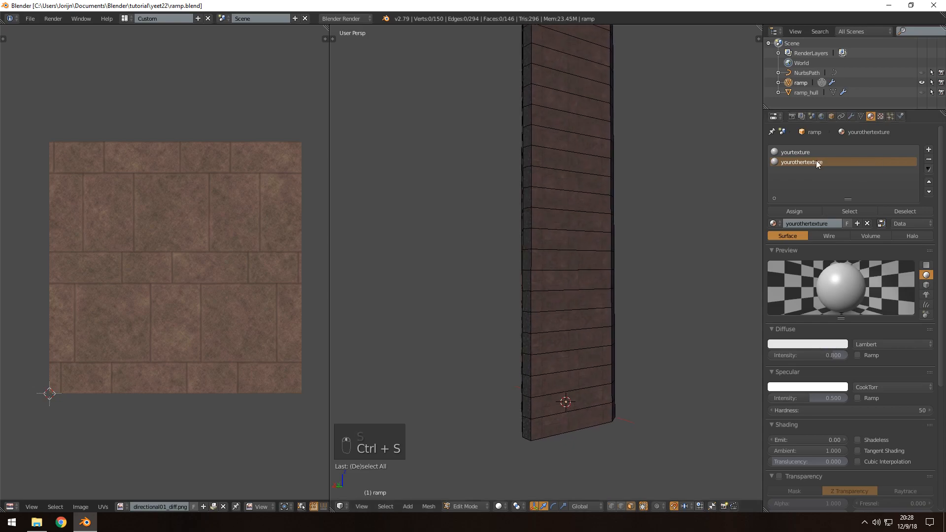
Switch to File Explorer, look at the material files in the "model vmt + norm" folder, and return to Blender
left_click(36, 522)
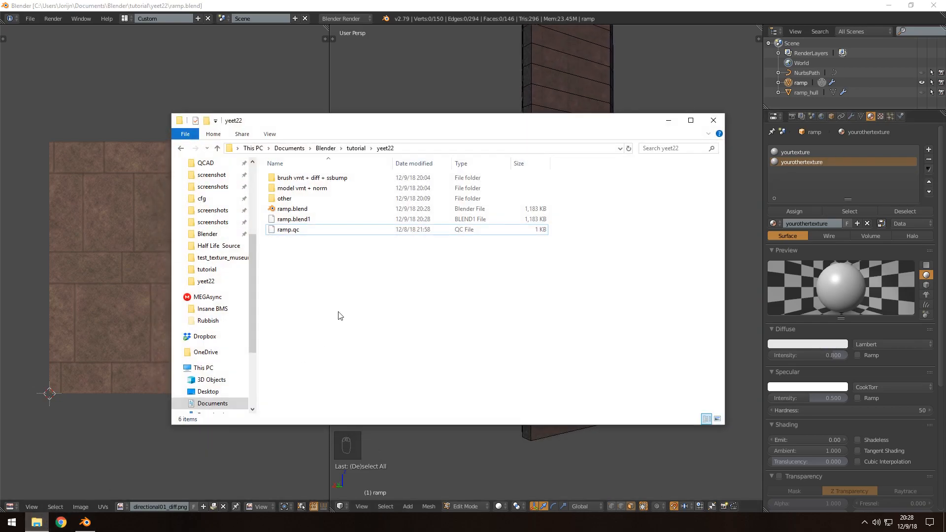
double_click(301, 188)
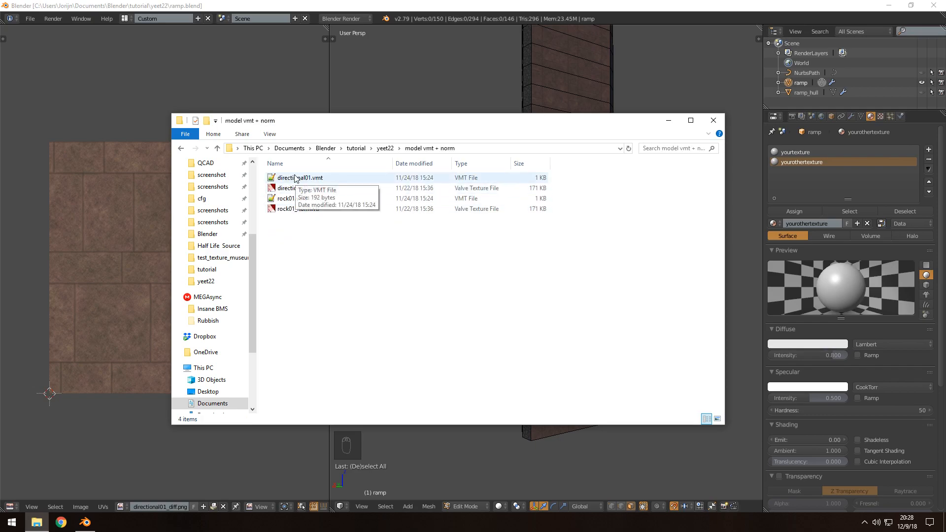
key("alt+Left")
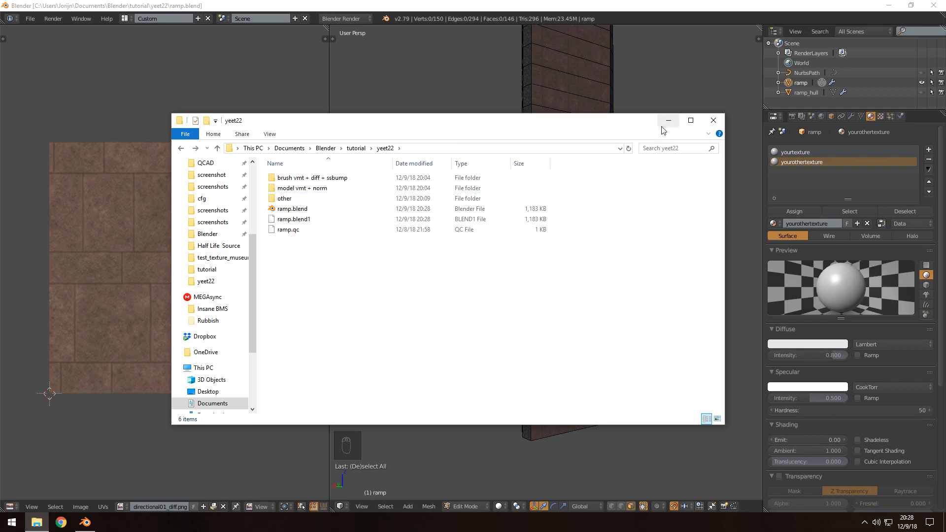
left_click(668, 120)
key("ctrl+s")
key("ctrl+s")
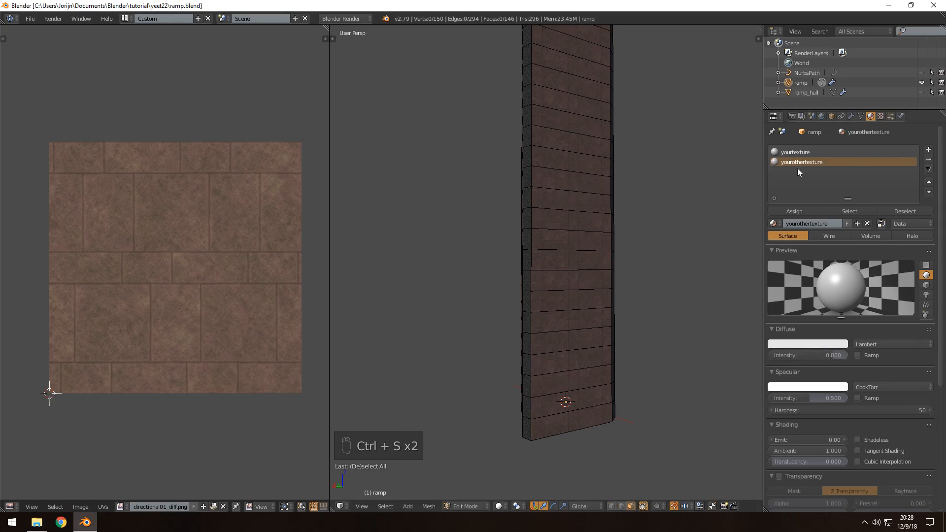
Try to revert the two material renames by undoing the recent edits, and save the file
key("ctrl+z")
key("ctrl+z")
key("ctrl+z")
key("ctrl+z")
key("ctrl+z")
key("ctrl+z")
key("ctrl+z")
key("ctrl+z")
key("ctrl+z")
key("ctrl+z")
key("ctrl+z")
key("ctrl+z")
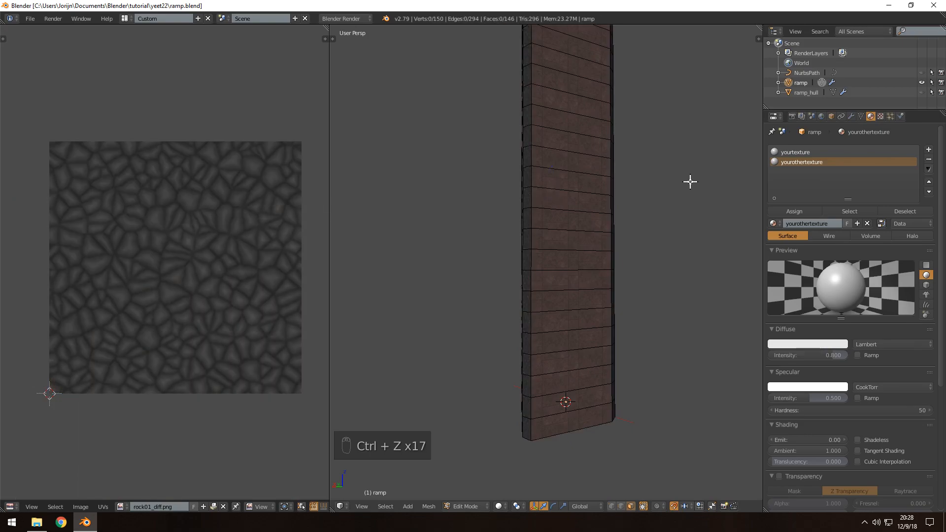
key("ctrl+s")
key("ctrl+z")
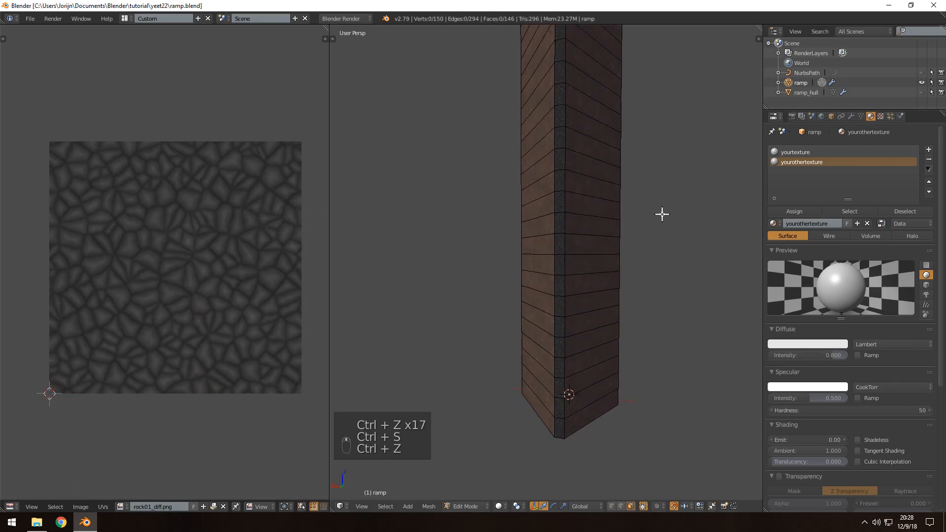
key("ctrl+z")
key("ctrl+z")
key("ctrl+z")
key("ctrl+z")
key("ctrl+z")
key("ctrl+z")
key("ctrl+z")
key("ctrl+s")
Rename yourothertexture back to rock01 and yourtexture back to directional01, and save the file
double_click(809, 162)
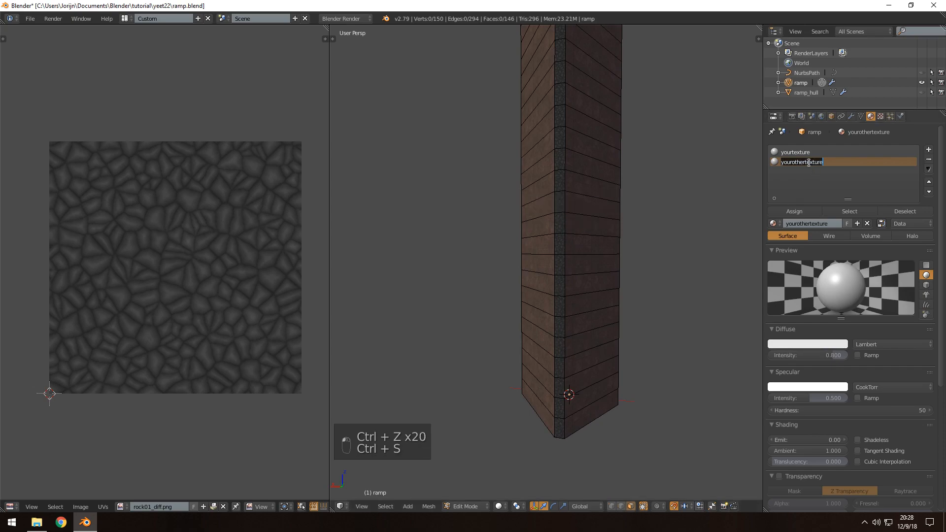
type("rock01")
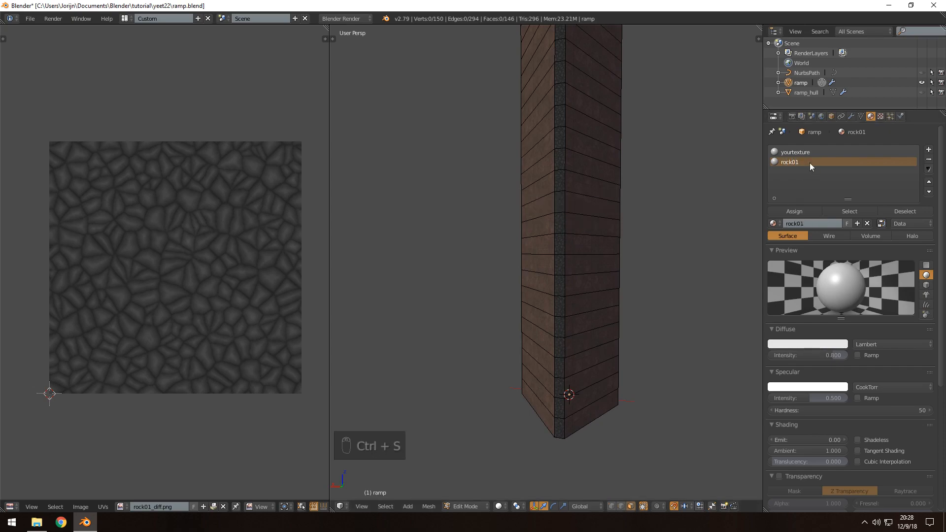
double_click(795, 151)
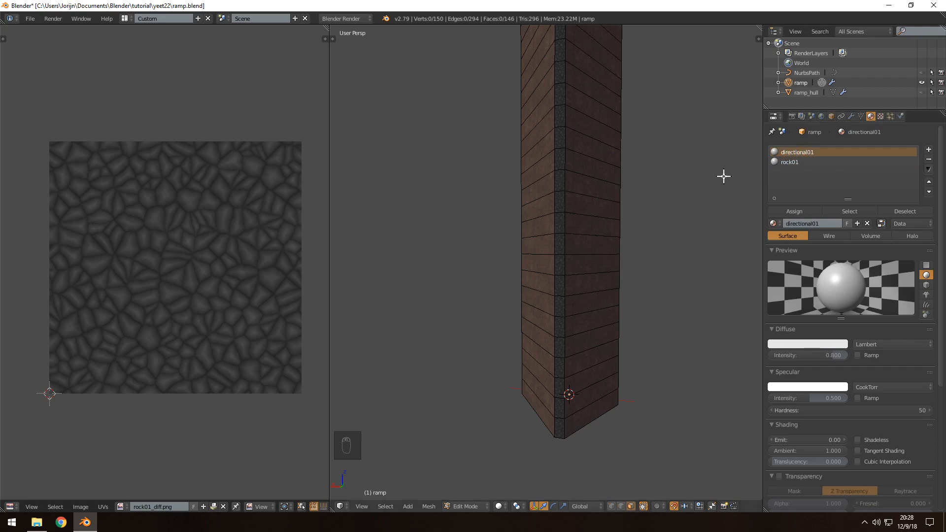
key("ctrl+s")
key("ctrl+s")
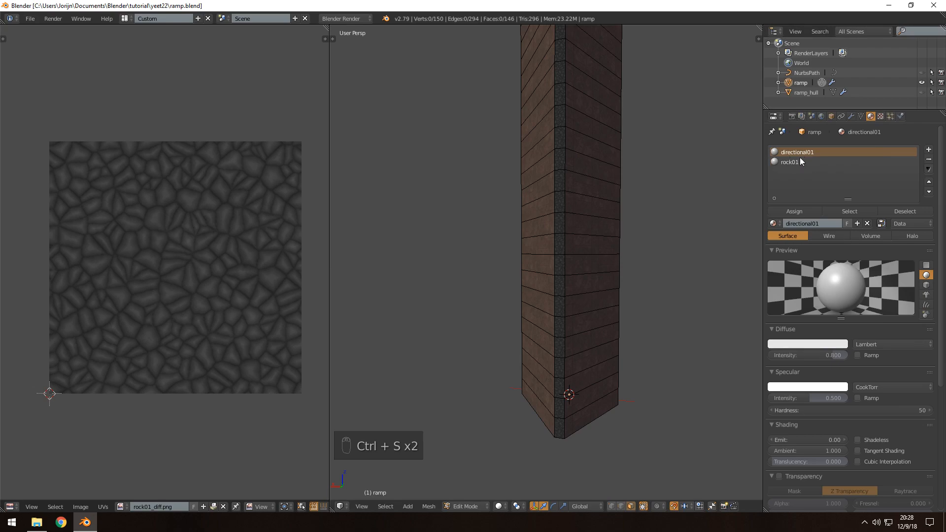
key("ctrl+s")
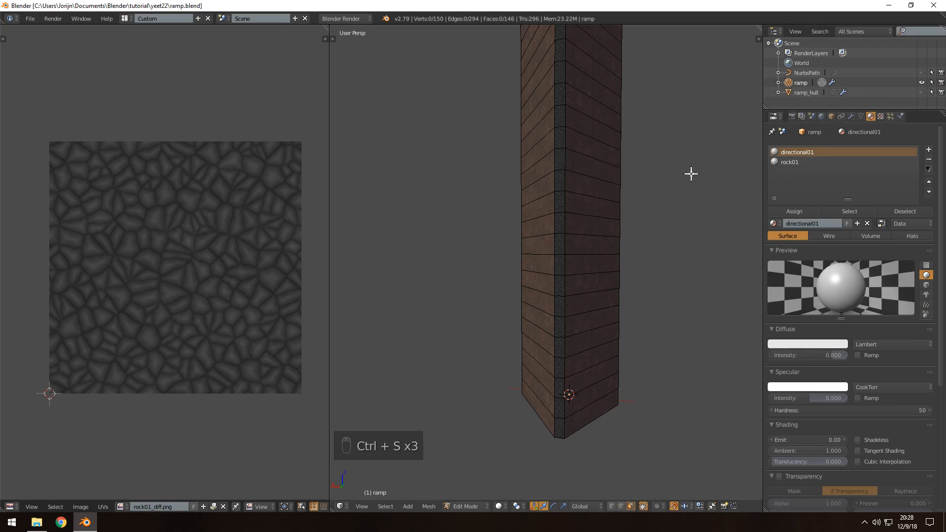
Show the scene's Source Engine export settings and leave Edit Mode to examine the textures on the whole curved ramp
left_click(811, 117)
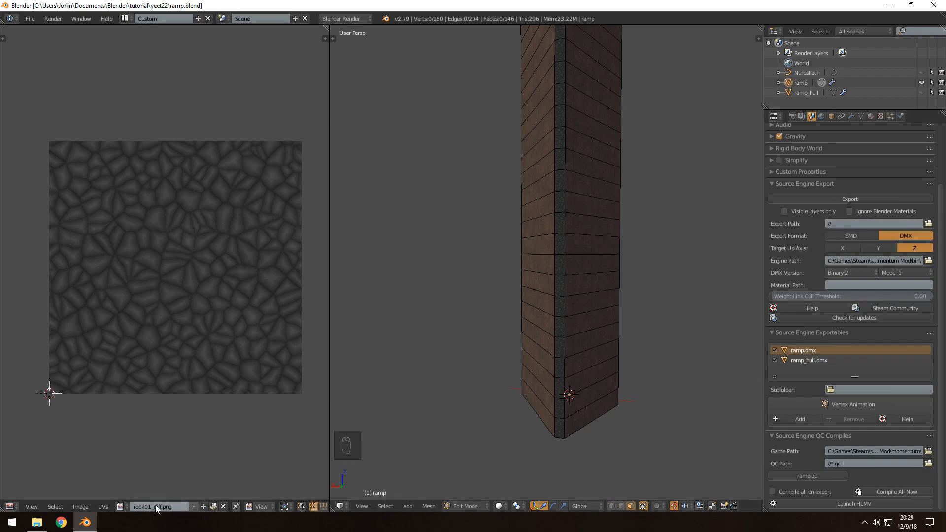
key("ctrl+s")
left_click(412, 430)
middle_click_drag(423, 430, 573, 294)
key("ctrl+s")
left_click(561, 298)
key("Tab")
key("ctrl+s")
left_click(568, 365)
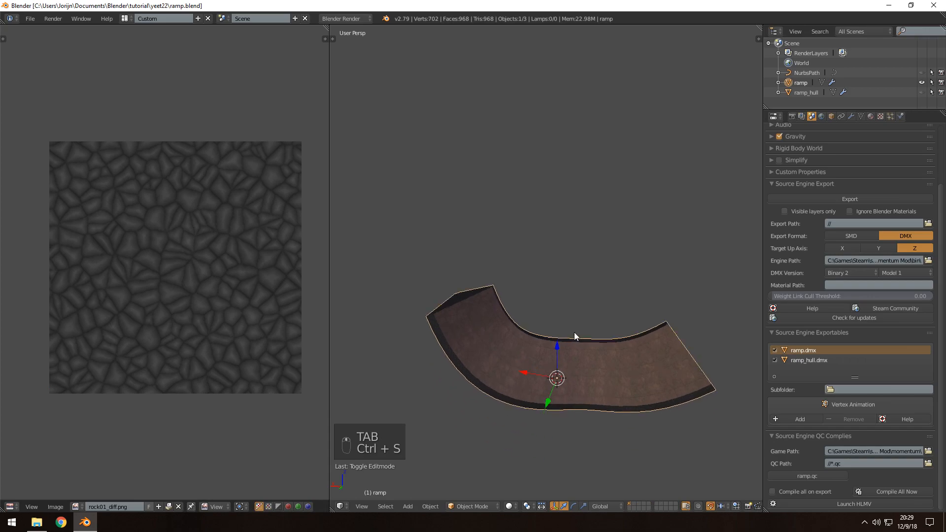
scroll(575, 342, "up", 5)
key("ctrl+s")
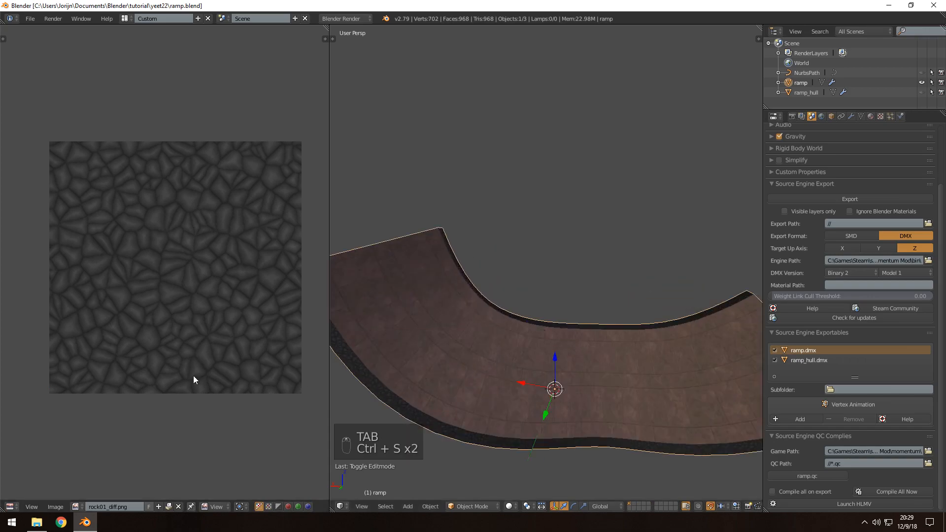
Return to Edit Mode, select all faces that use the directional01 material, and save the file
key("Tab")
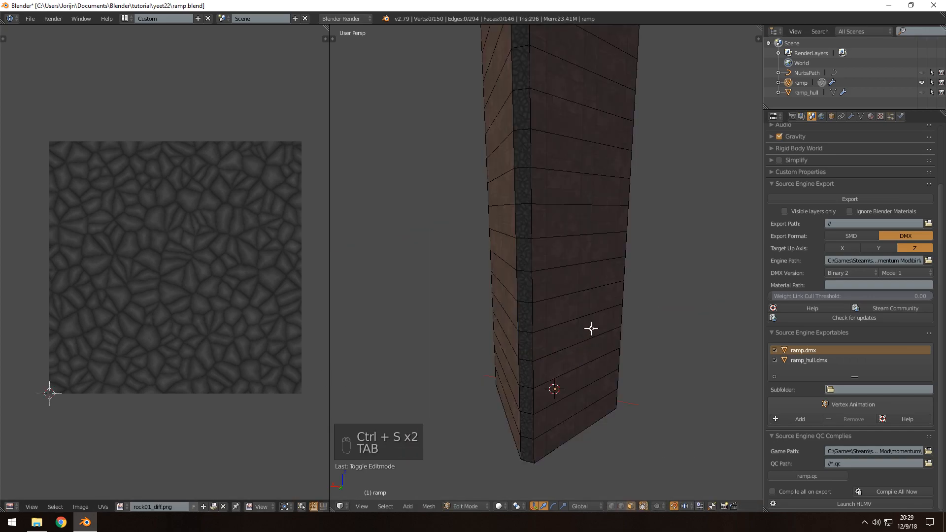
scroll(695, 222, "down", 1)
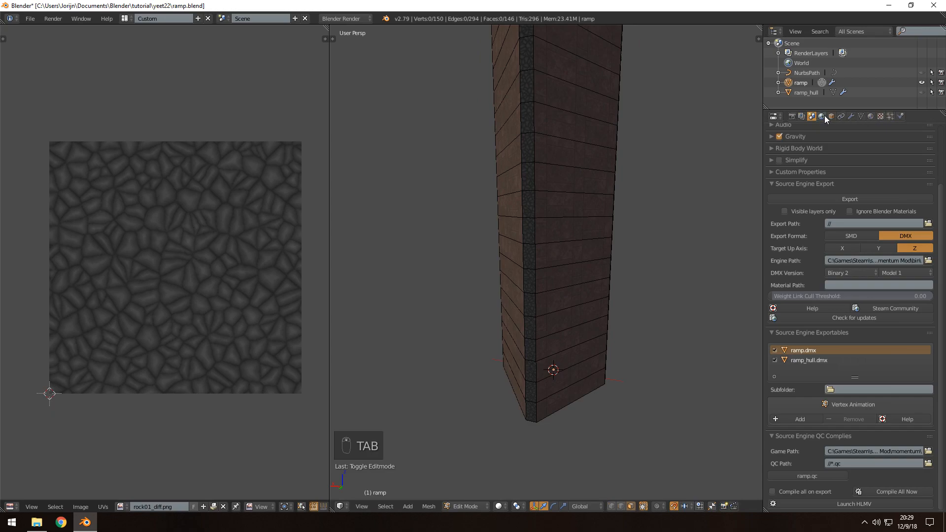
left_click(822, 116)
left_click(871, 116)
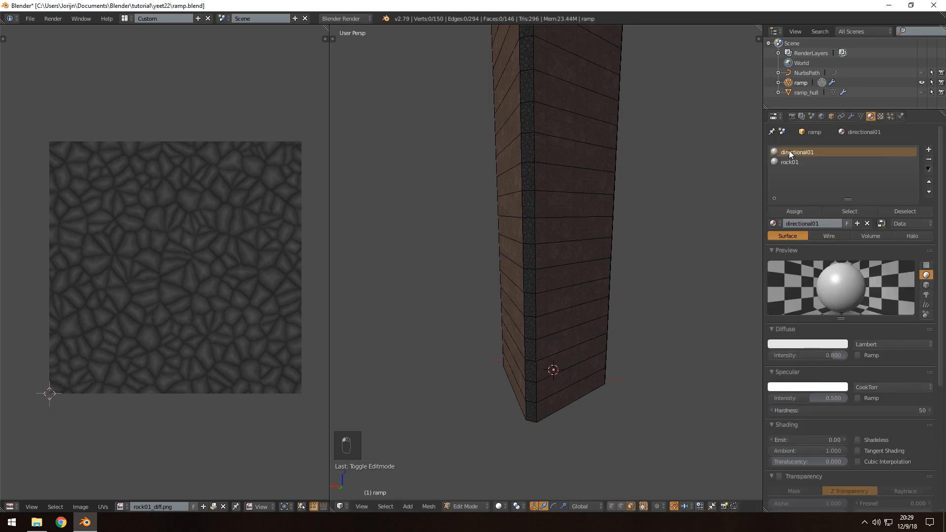
middle_click_drag(640, 276, 575, 300)
left_click(850, 211)
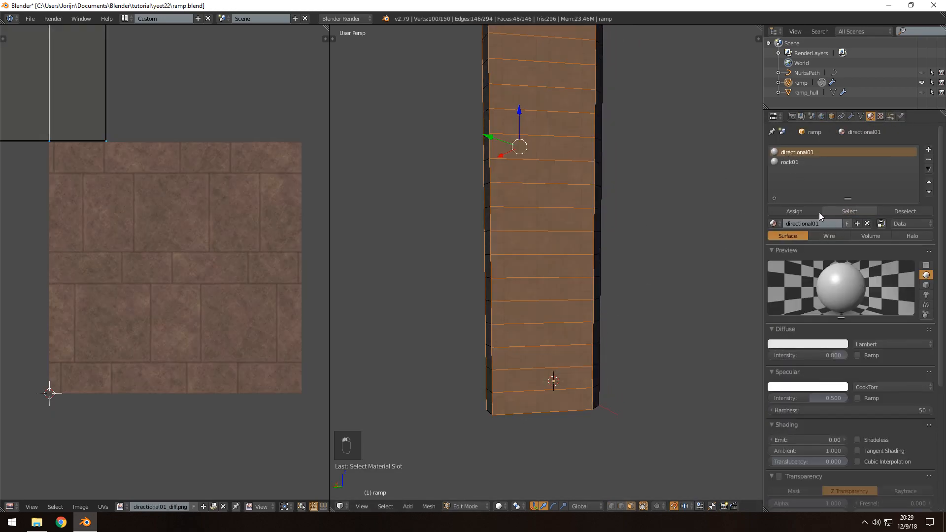
key("ctrl+s")
Examine how the directional01 texture lies on the selected ramp faces from near and far
left_click(574, 240)
scroll(547, 222, "up", 8)
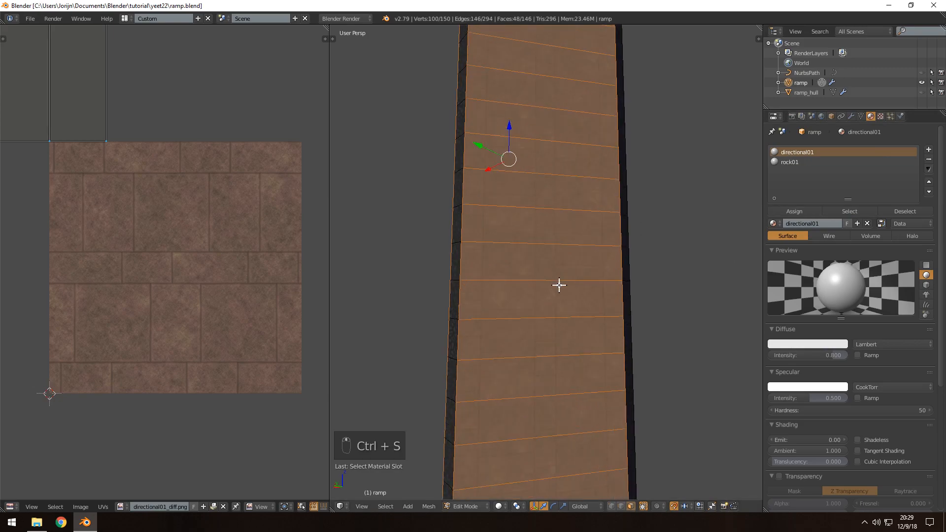
scroll(567, 288, "down", 11)
scroll(552, 301, "up", 8)
scroll(549, 313, "down", 1)
middle_click_drag(564, 205, 585, 219, "shift")
scroll(584, 131, "down", 2)
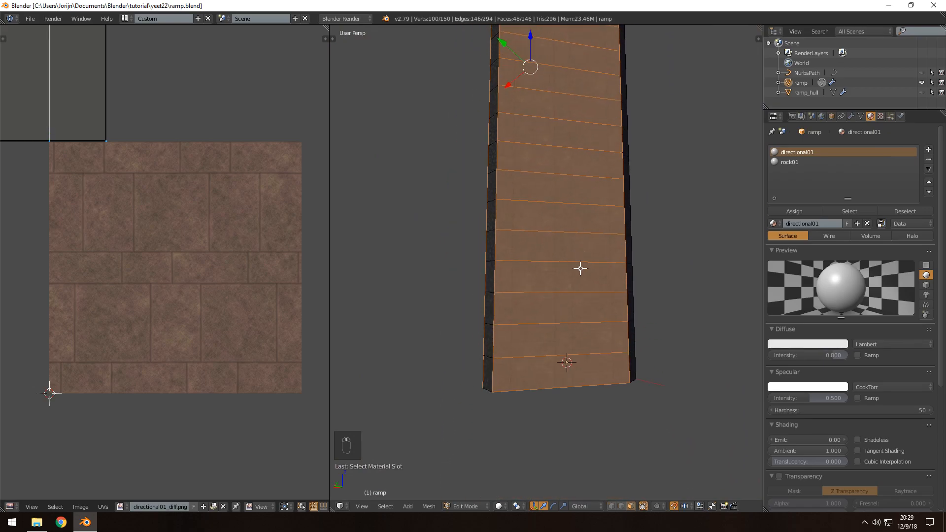
scroll(581, 317, "up", 2)
scroll(588, 324, "down", 1)
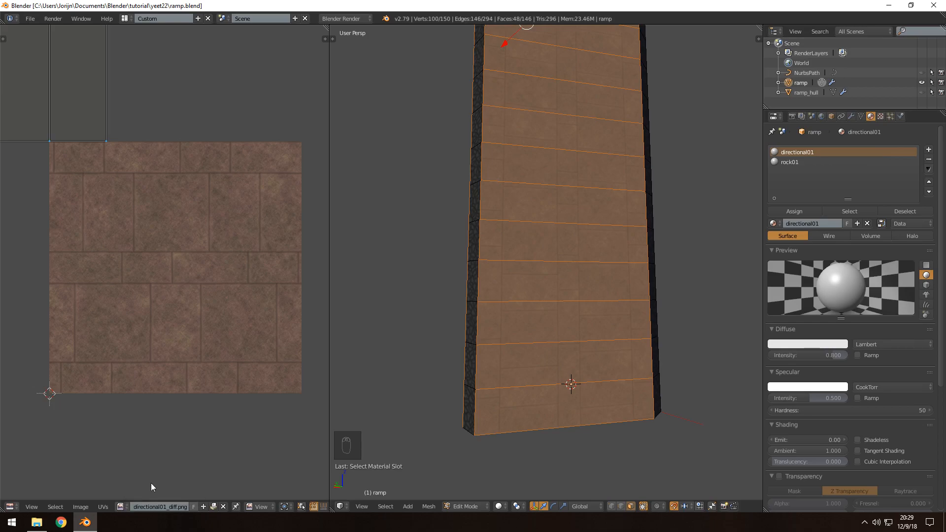
Widen the 3D view and create a blank 1024 x 1024 px image named Untitled for the selected faces
left_click_drag(329, 383, 285, 371)
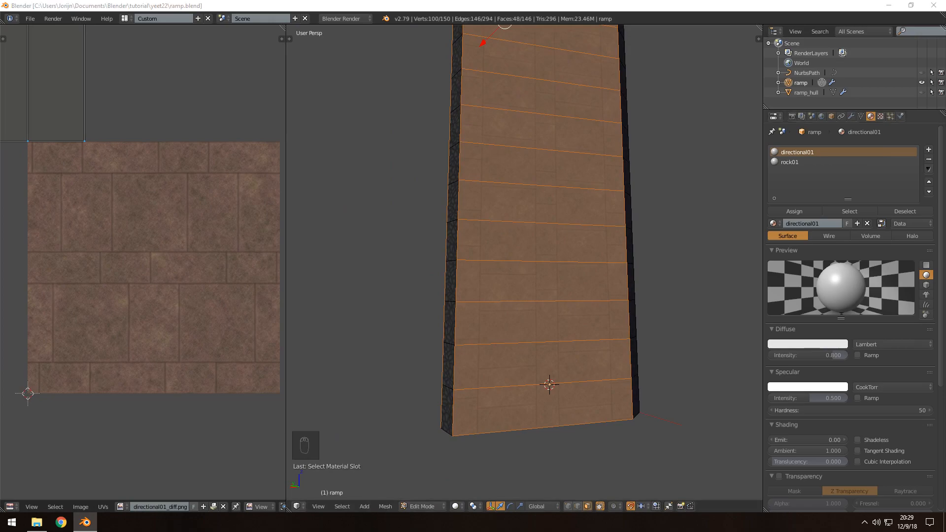
left_click(122, 506)
left_click(123, 507)
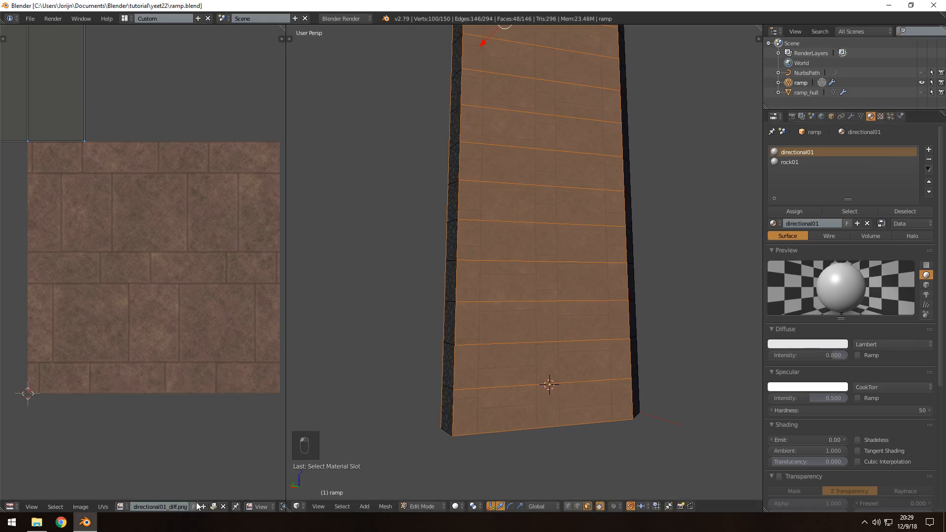
left_click(204, 505)
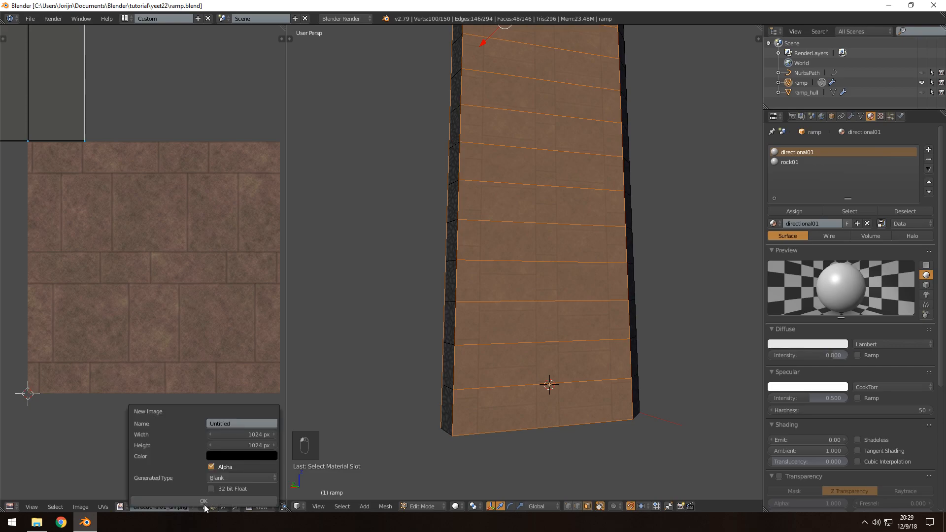
left_click(206, 501)
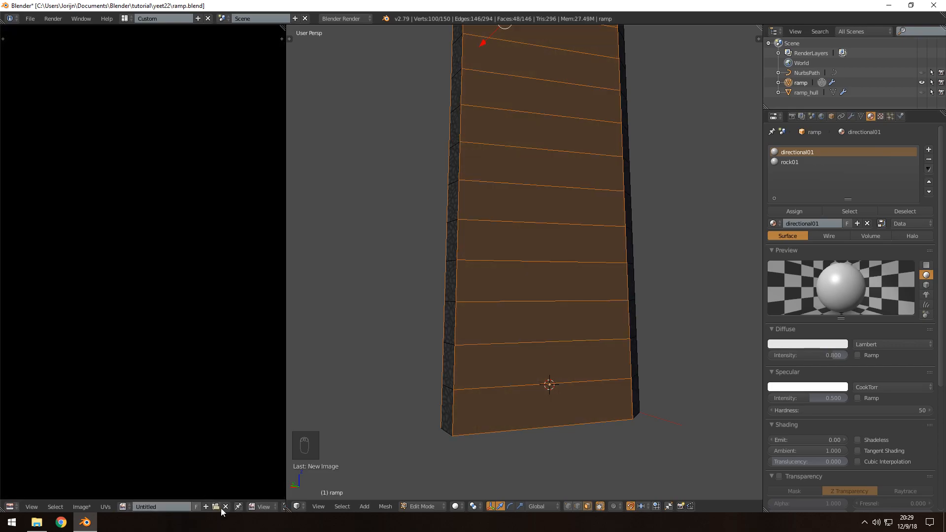
Load bricks01_diff.png from the "other" folder as the image for the selected faces, and save the file
left_click(216, 506)
left_click(144, 97)
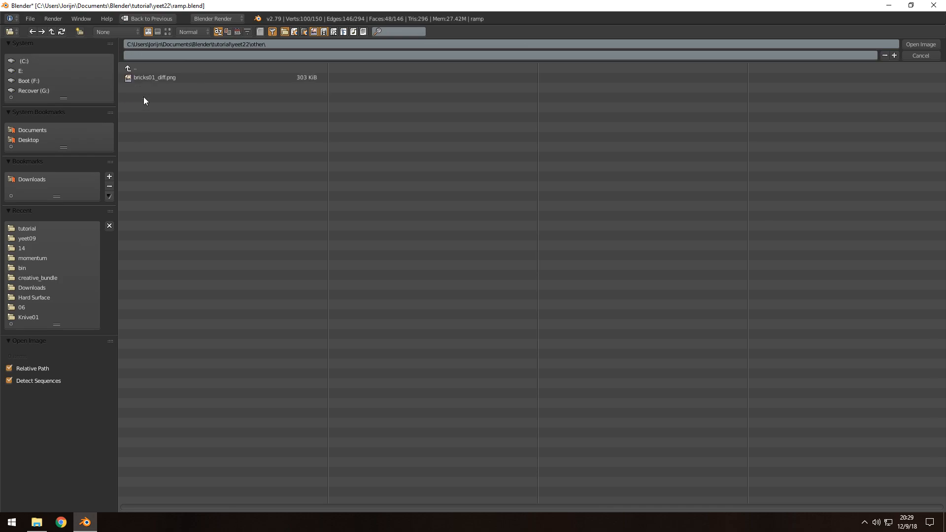
double_click(164, 77)
scroll(162, 305, "down", 5)
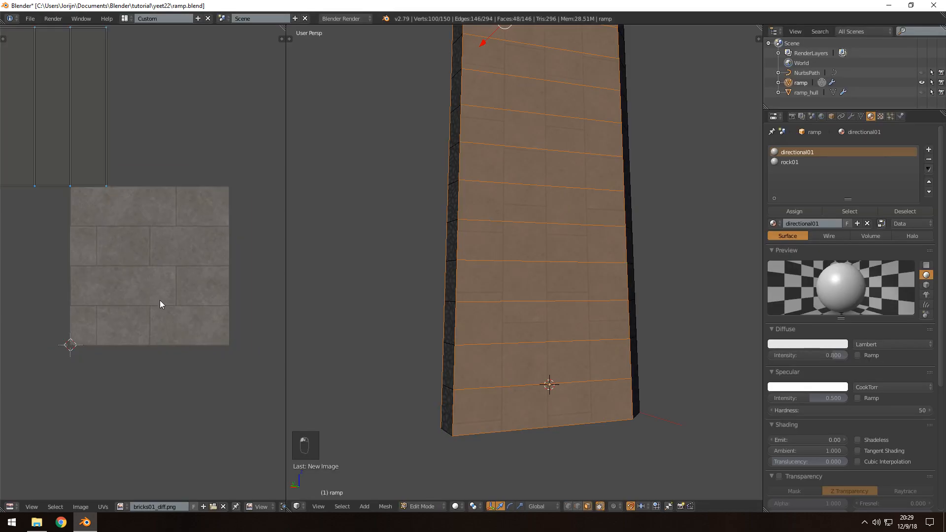
scroll(158, 285, "up", 5)
scroll(161, 283, "down", 1)
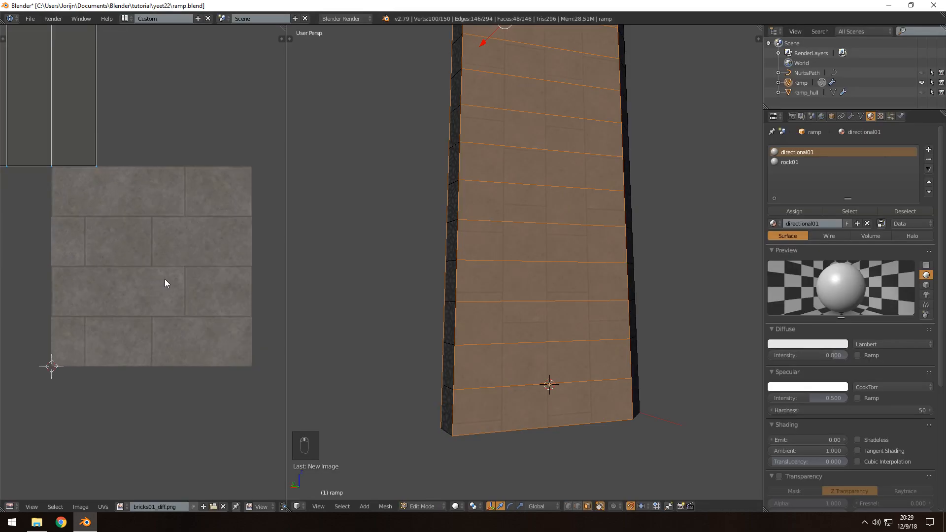
key("ctrl+s")
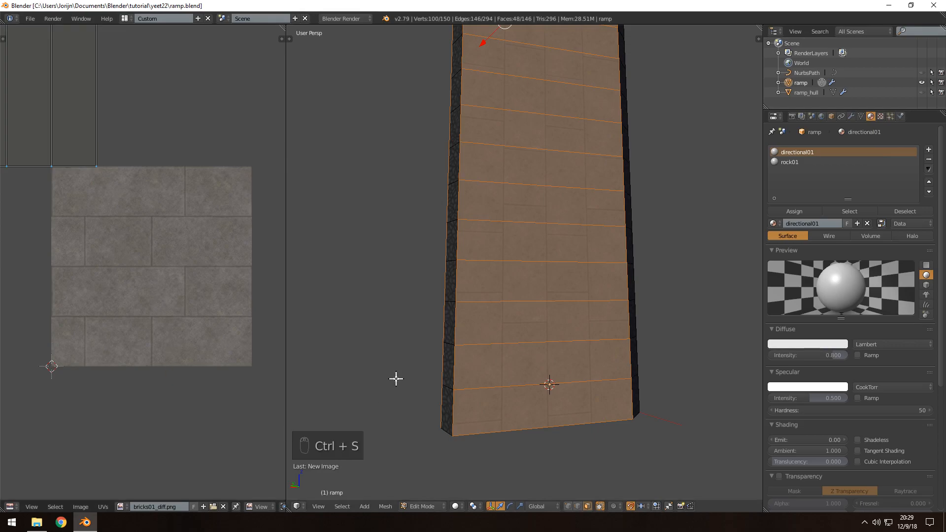
Deselect the faces, leave Edit Mode to view the brick-textured ramp, and save the file
key("a")
key("Tab")
key("ctrl+s")
middle_click_drag(404, 373, 528, 382)
key("ctrl+s")
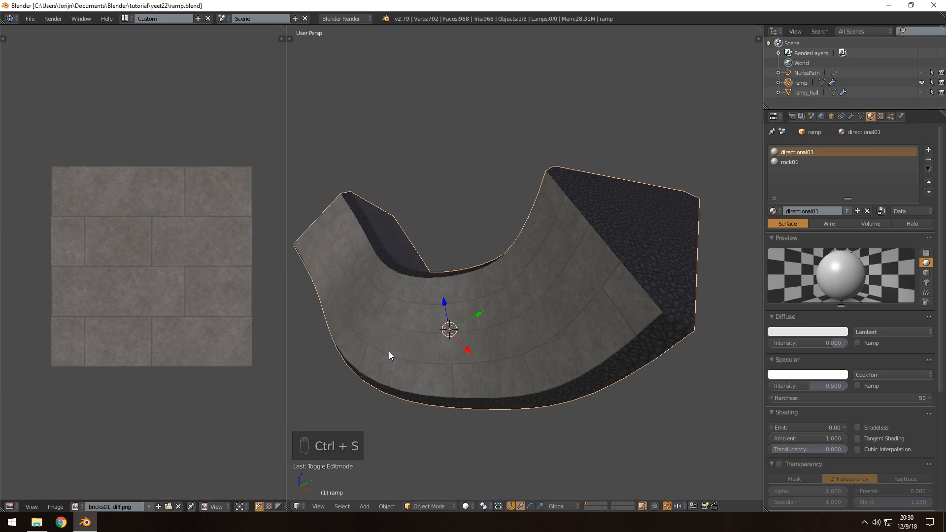
Unlink the bricks01_diff.png image and the blank Untitled image in the image editor
left_click(75, 507)
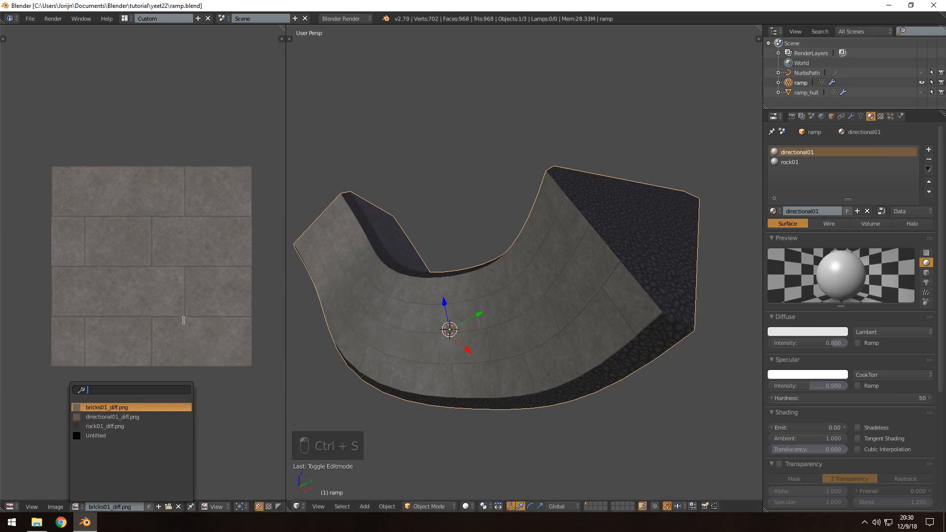
left_click(109, 407)
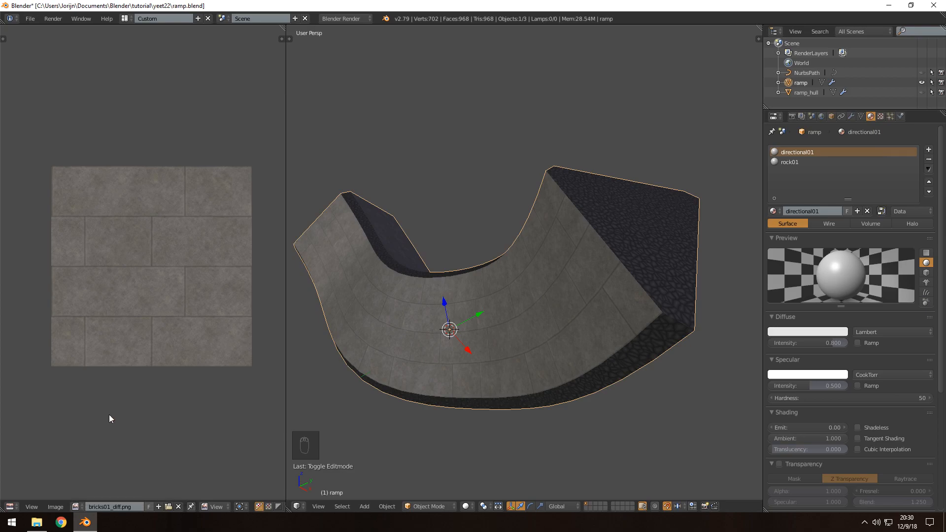
left_click(178, 507)
left_click(76, 507)
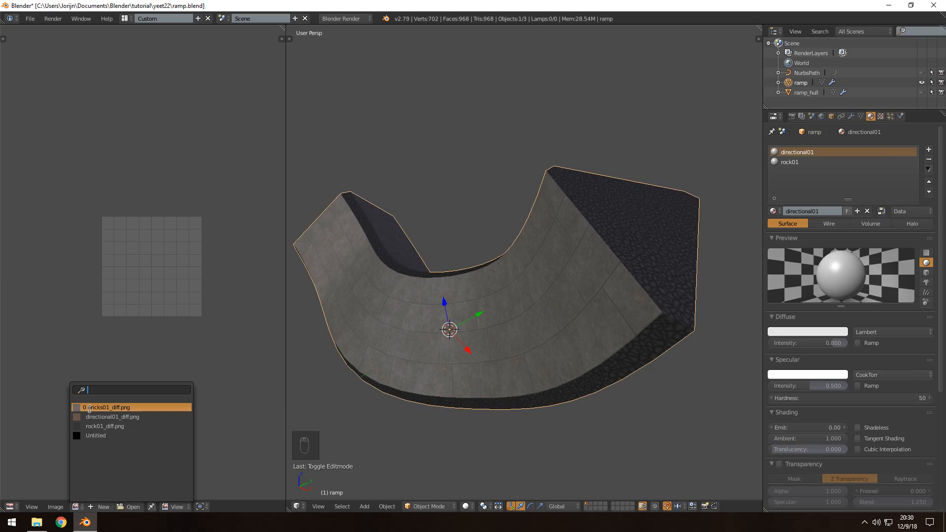
left_click(79, 435)
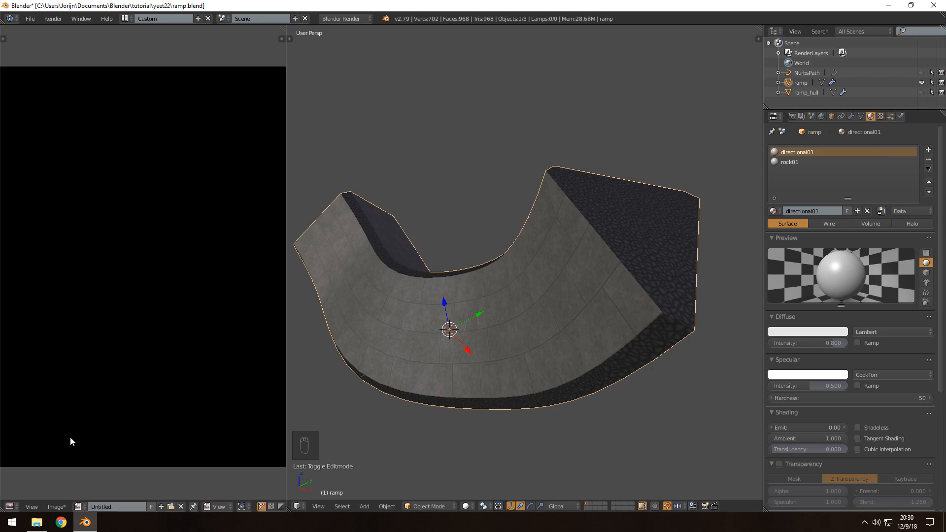
left_click(181, 505)
Display directional01_diff.png in the image editor and save the file
left_click(77, 506)
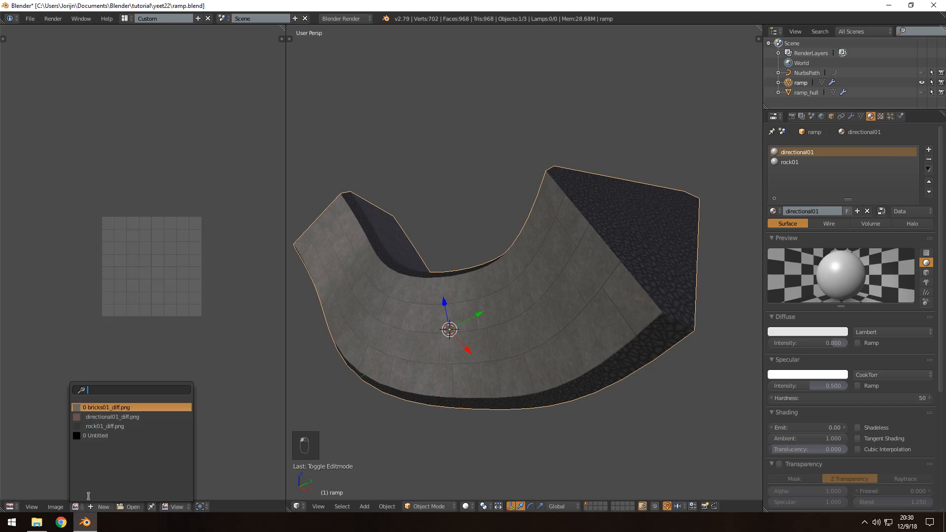
left_click(123, 416)
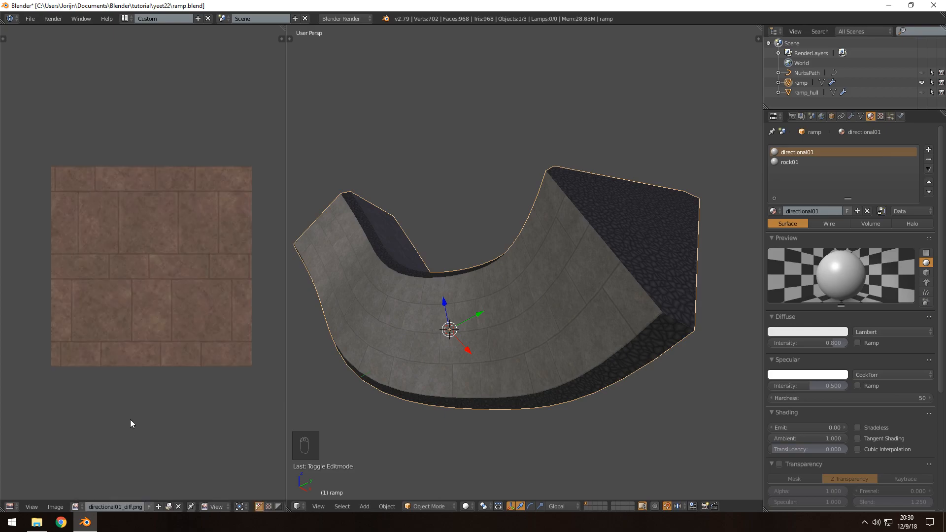
key("ctrl+s")
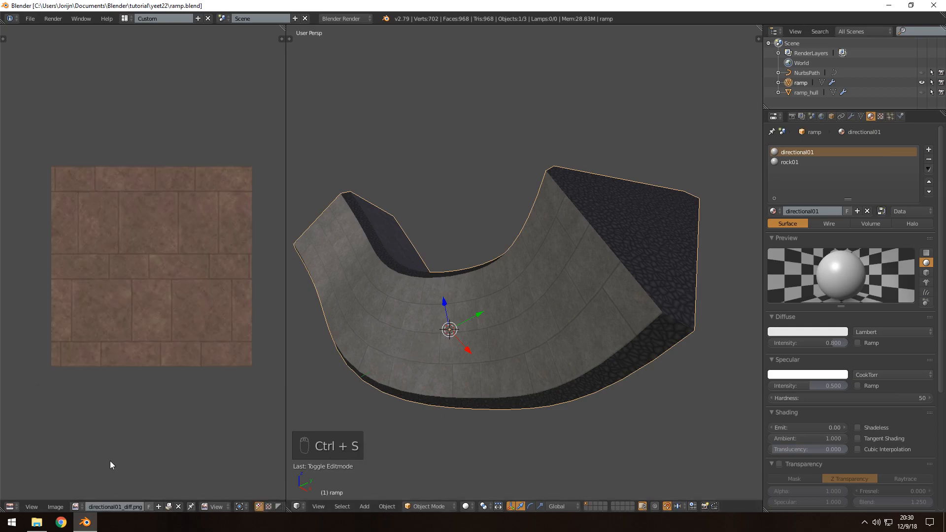
left_click(76, 507)
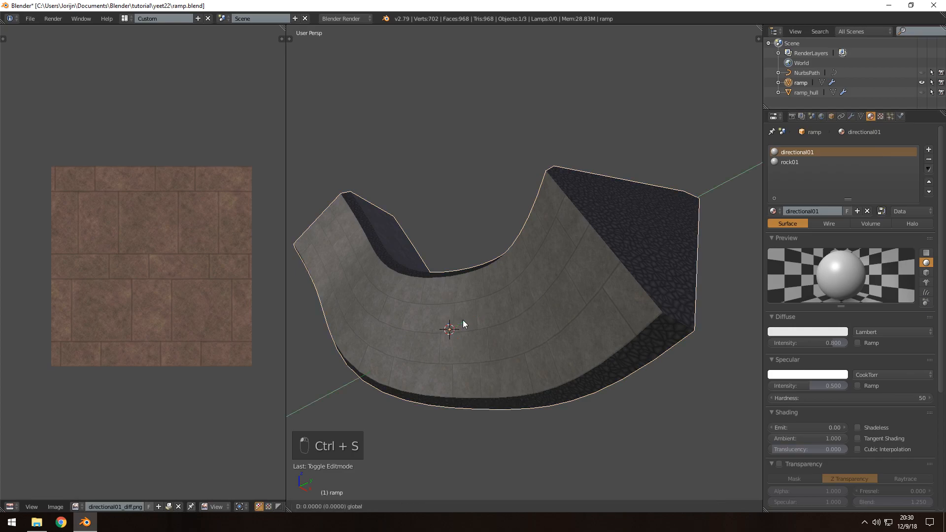
key("ctrl+z")
Enter Edit Mode, select the faces of the directional01 material slot, and bring up bricks01_diff.png as their image
key("Tab")
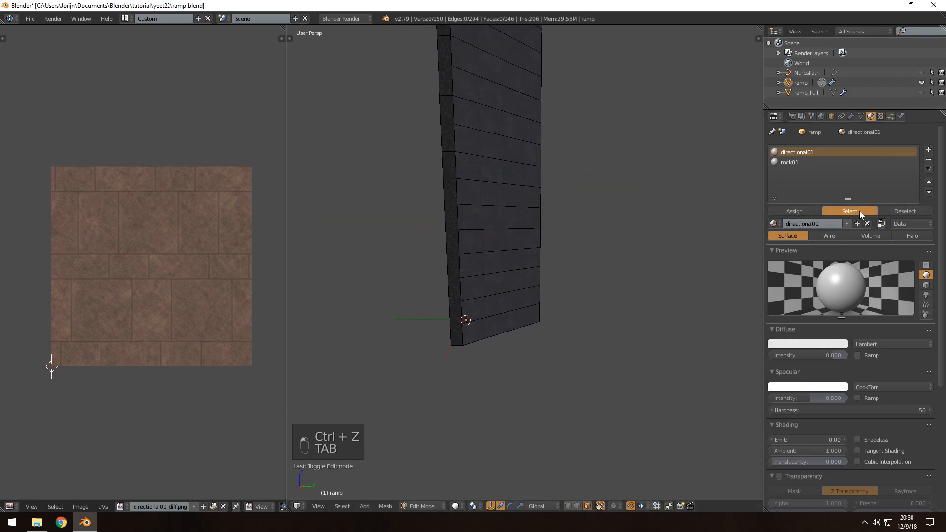
left_click(850, 211)
left_click(121, 506)
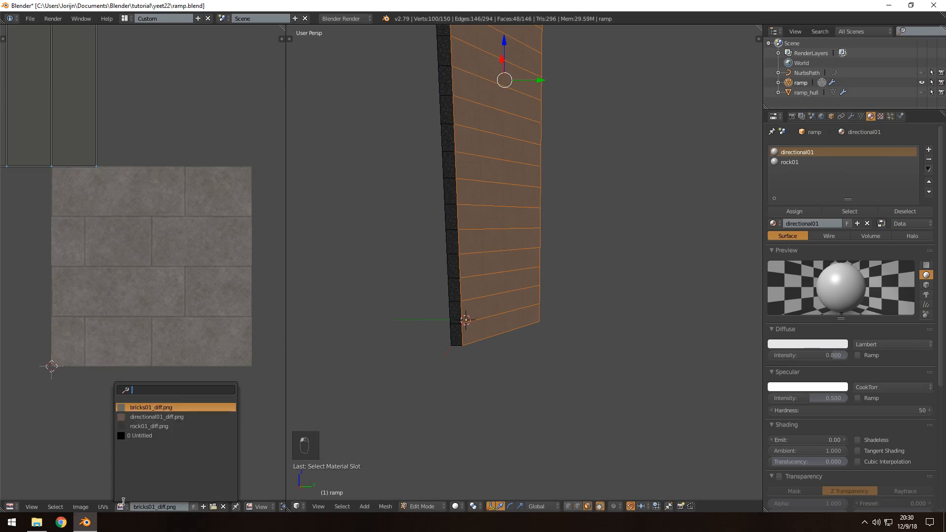
left_click(148, 417)
left_click(122, 506)
left_click(122, 506)
left_click(140, 407)
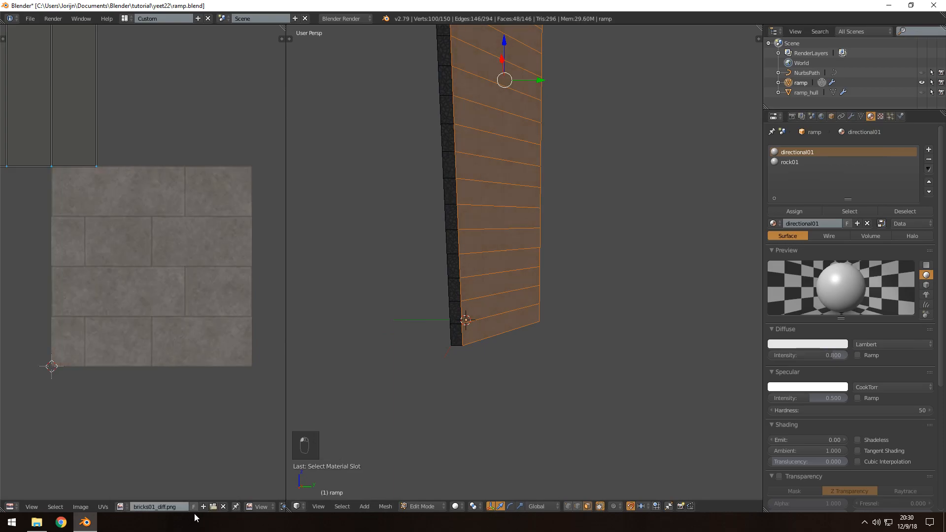
Unlink bricks01_diff.png from the selected faces and assign directional01_diff.png to them instead
left_click(223, 506)
left_click(121, 506)
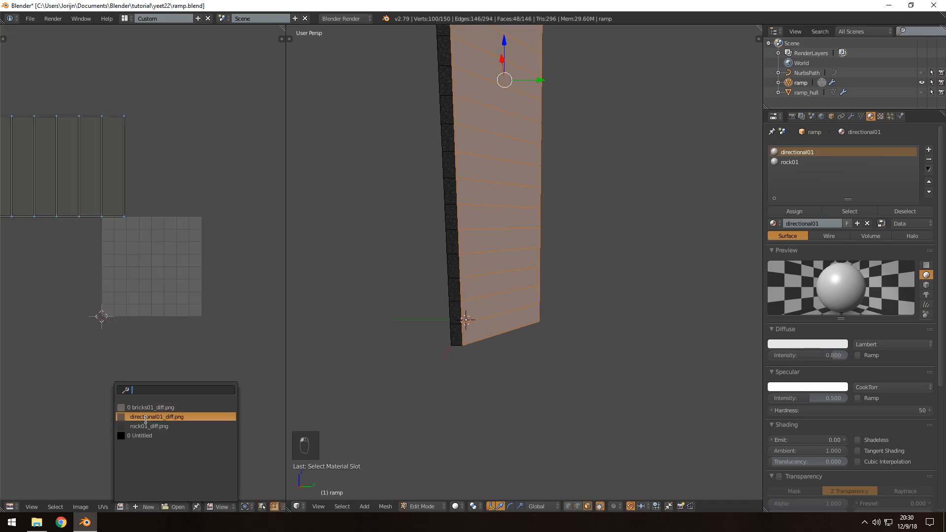
left_click(155, 417)
middle_click_drag(487, 272, 533, 322)
scroll(535, 322, "down", 3)
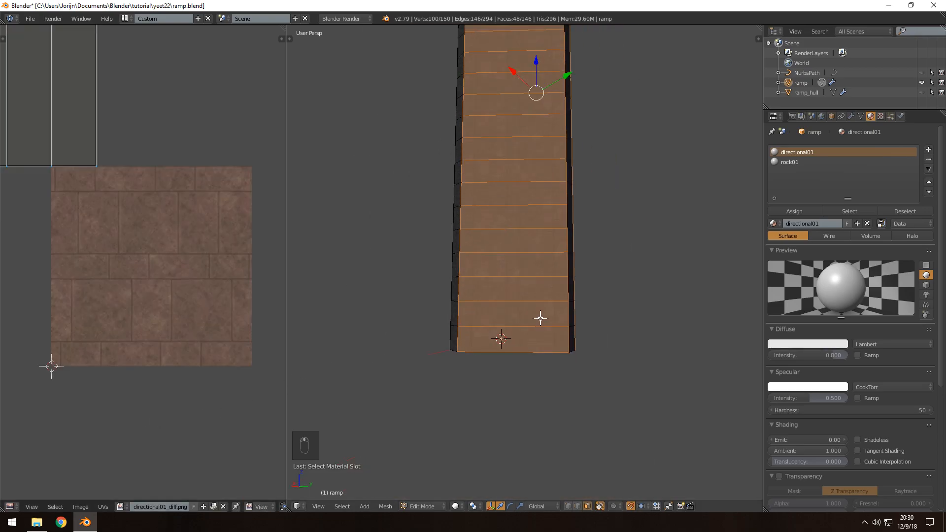
left_click(124, 505)
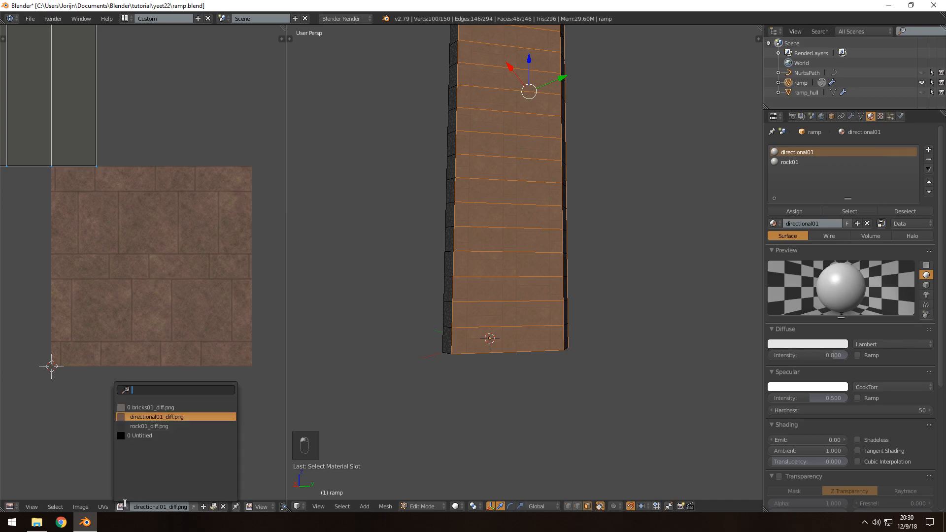
Deselect the faces, leave Edit Mode, and save the file
key("a")
key("ctrl+s")
left_click(427, 347)
key("Tab")
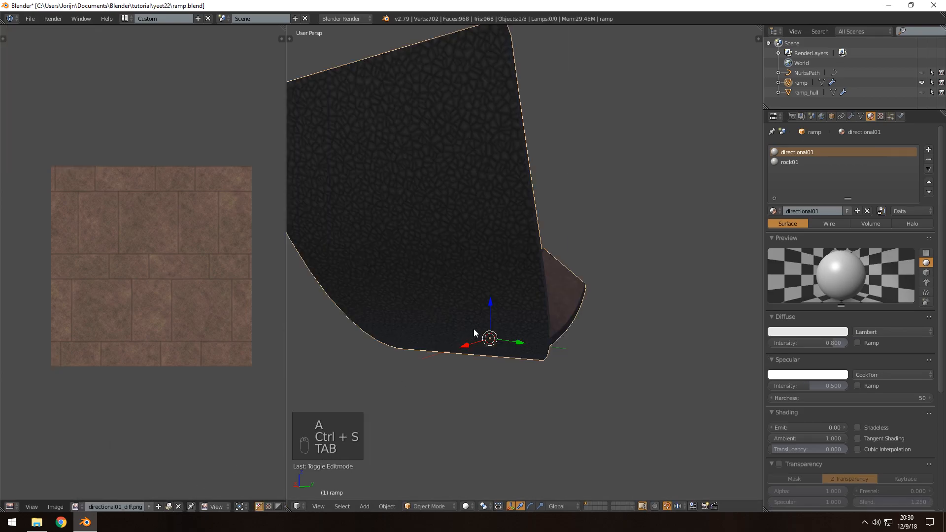
key("ctrl+s")
View the ramp's directional01 texture from several angles, deselect the ramp object, and save the file
left_click(463, 325)
middle_click_drag(443, 319, 353, 348)
middle_click_drag(505, 331, 541, 325)
key("ctrl+s")
key("ctrl+s")
middle_click_drag(583, 203, 479, 281)
key("a")
key("ctrl+s")
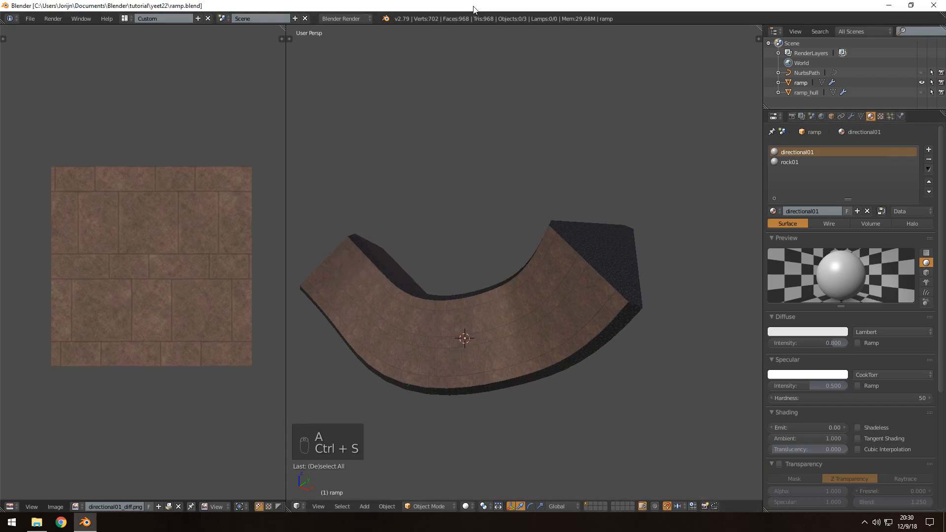
key("ctrl+s")
middle_click_drag(449, 258, 492, 264)
key("ctrl+s")
left_click(491, 265)
key("ctrl+s")
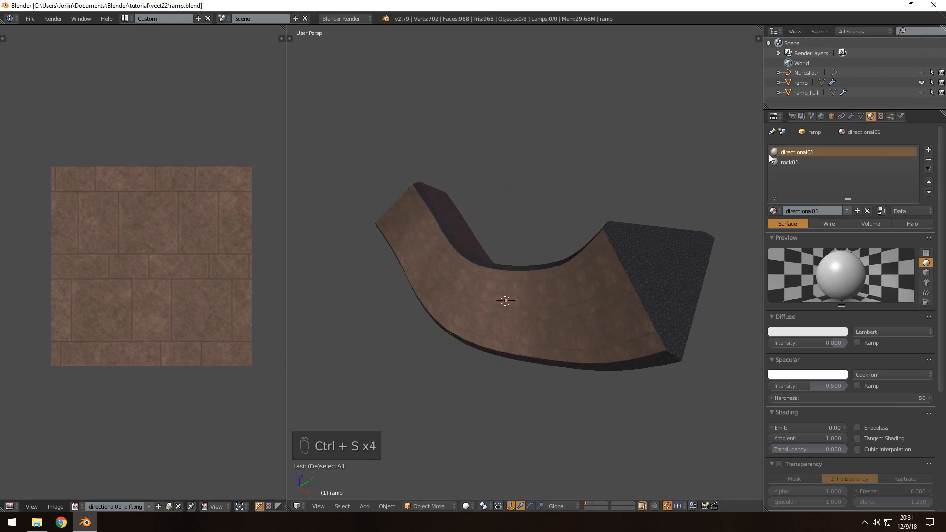
Show the scene's Source Engine export settings, check the game path for QC compiles, and save the file
left_click(811, 116)
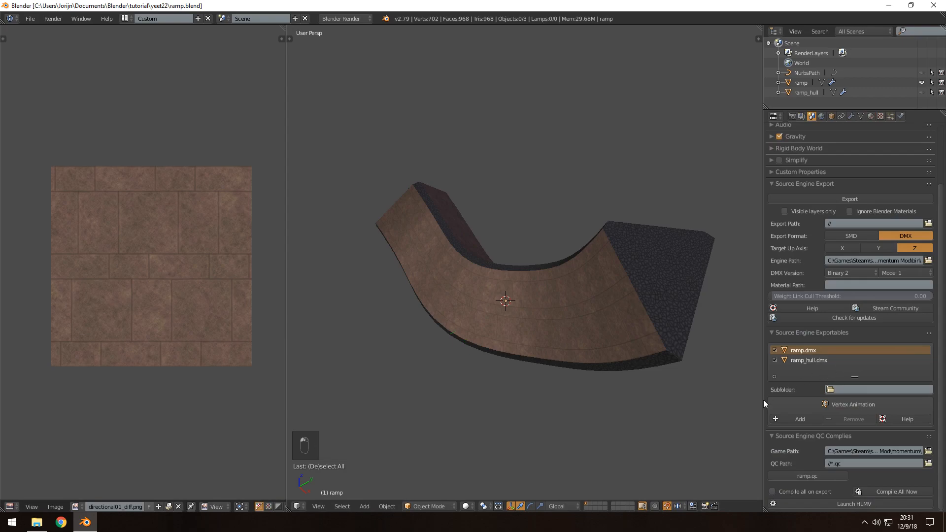
left_click(873, 450)
left_click(889, 449)
left_click(806, 450)
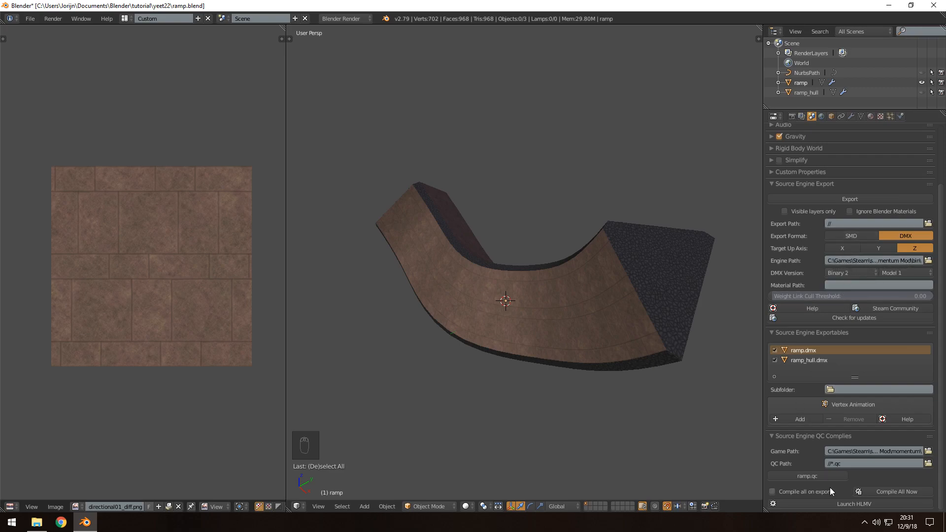
key("ctrl+s")
left_click(720, 436)
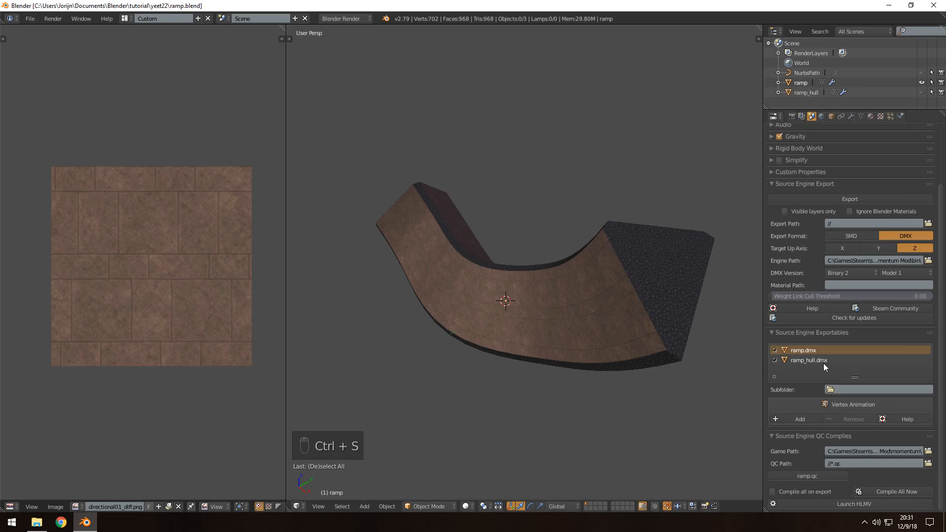
Export the whole scene with both DMX files, compile ramp.qc, and save the blend file
left_click(805, 198)
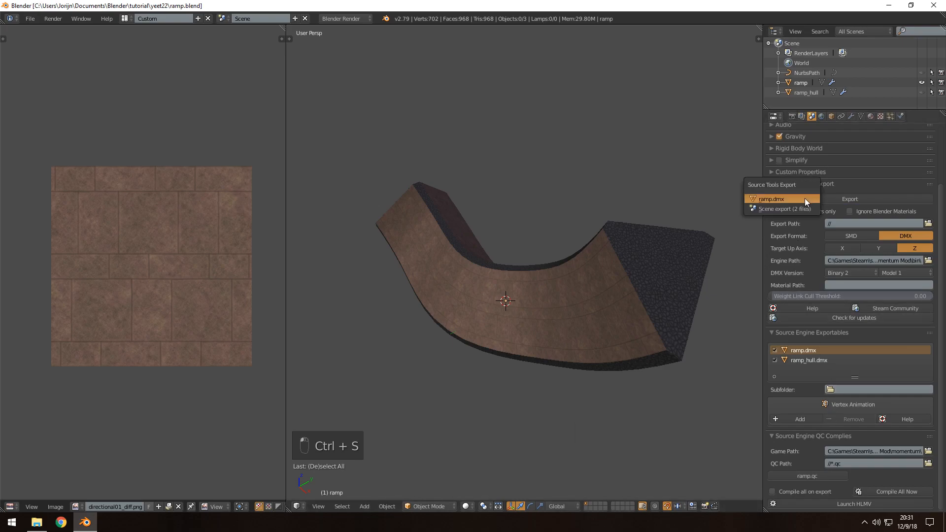
left_click(773, 210)
key("ctrl+s")
left_click(726, 319)
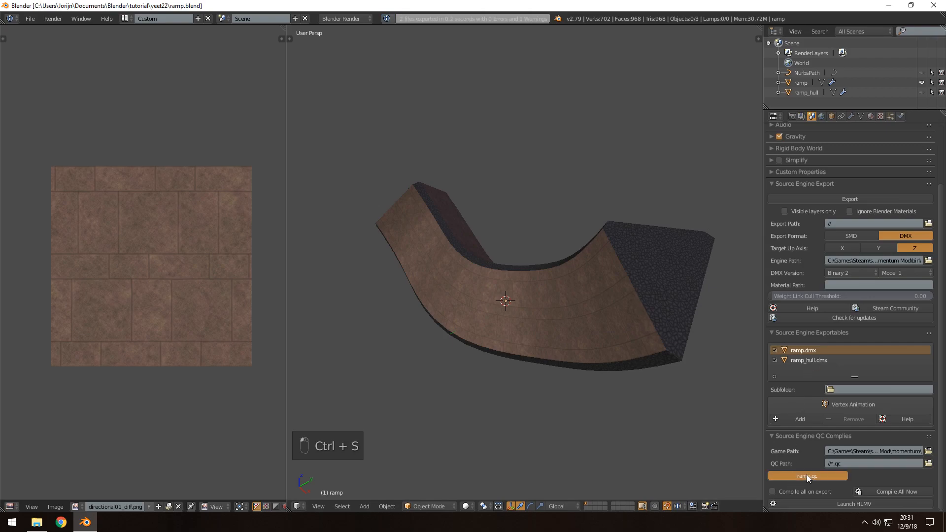
key("ctrl+s")
Bring up the yeet22 folder in File Explorer, save the ramp file, and close Blender
left_click(37, 523)
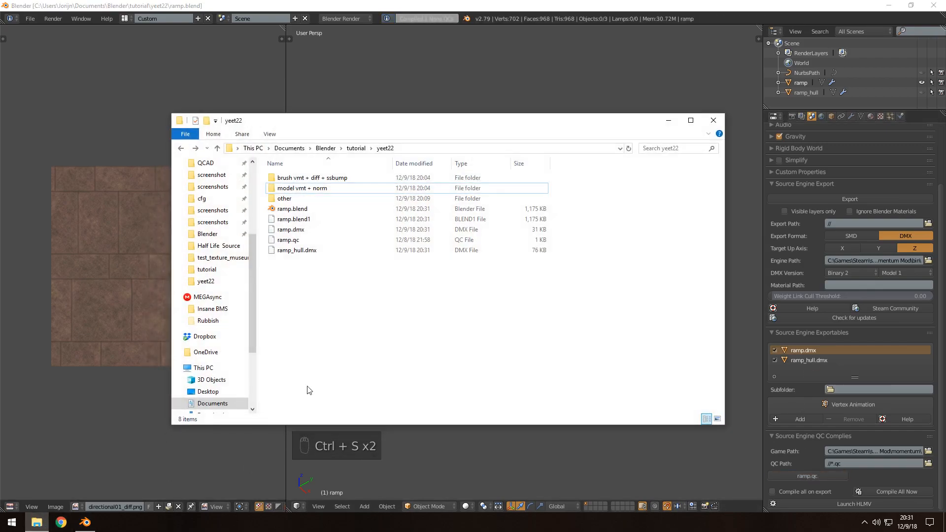
left_click(518, 108)
key("ctrl+s")
left_click(534, 166)
left_click(933, 5)
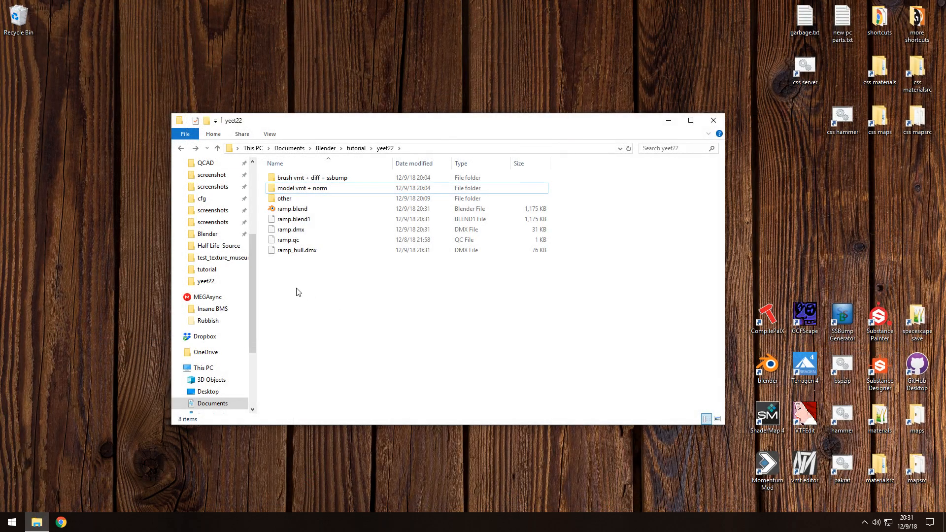
Open ramp.qc from the yeet22 folder in Notepad++
left_click(288, 240)
right_click(289, 240)
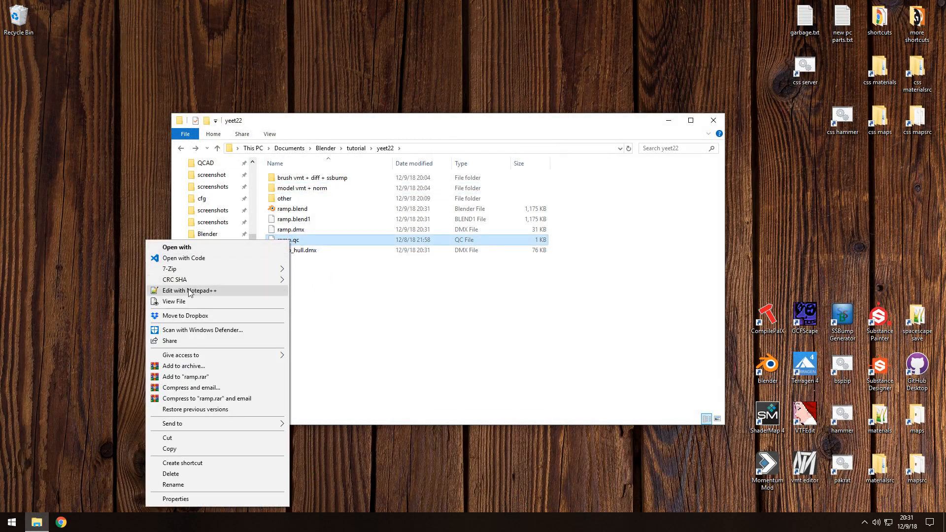
left_click(217, 290)
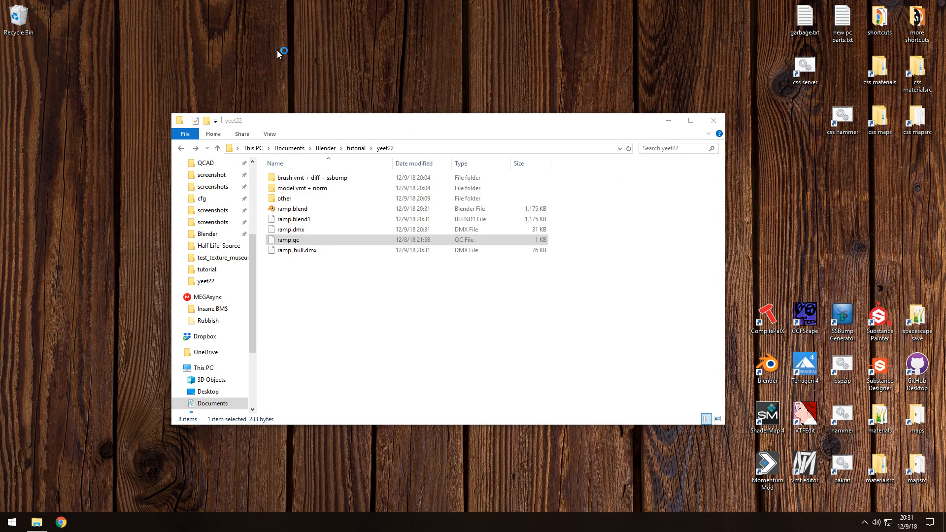
double_click(614, 59)
left_click(150, 123)
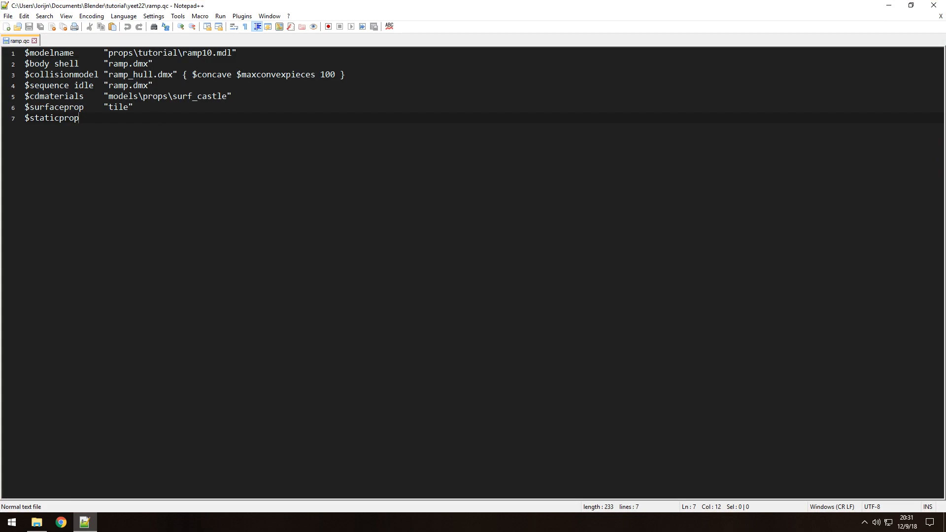
left_click(399, 4)
Examine the $modelname line of ramp.qc, including its folder path and model file name
left_click_drag(241, 53, 208, 54)
left_click(153, 53)
left_click_drag(109, 53, 232, 53)
left_click(162, 61)
double_click(157, 53)
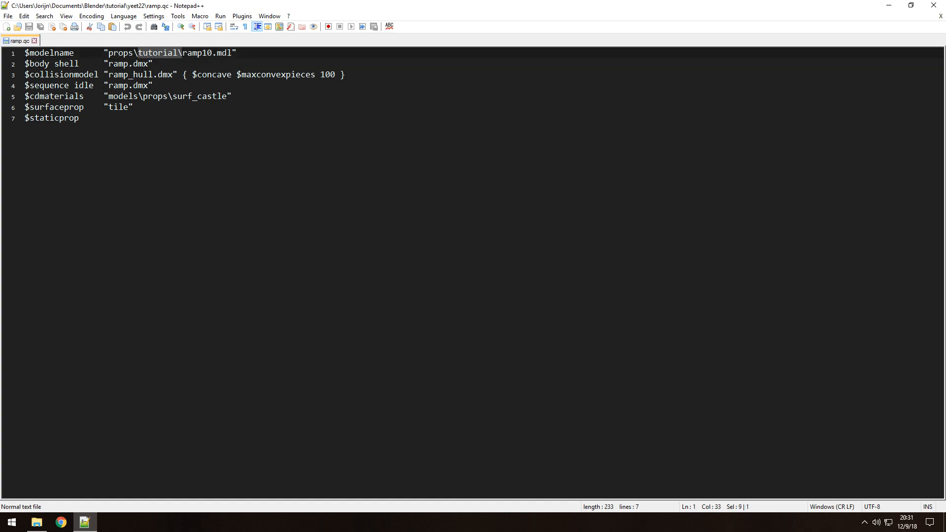
left_click_drag(182, 53, 236, 53)
left_click(241, 53)
Examine the DMX file references in ramp.qc and the $maxconvexpieces value in the $collisionmodel line
left_click(161, 64)
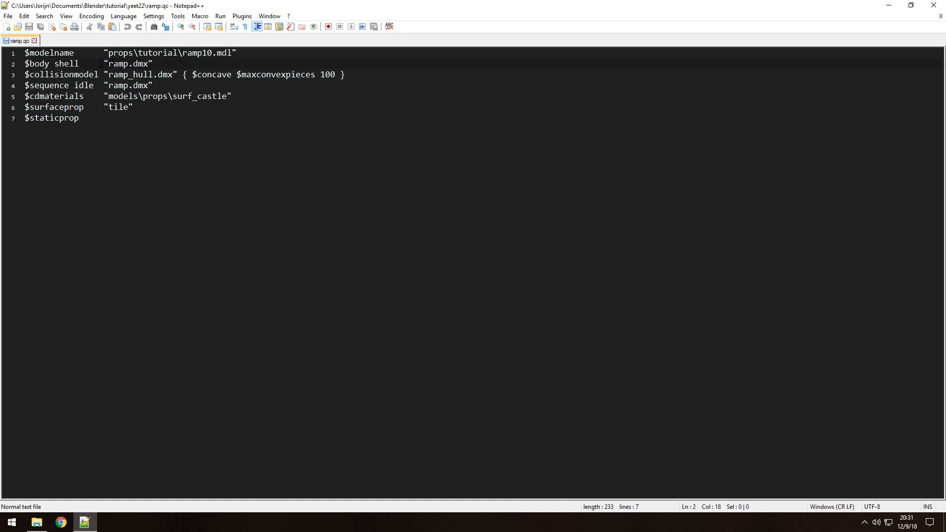
left_click_drag(103, 64, 167, 85)
left_click(343, 85)
double_click(322, 75)
left_click(322, 77)
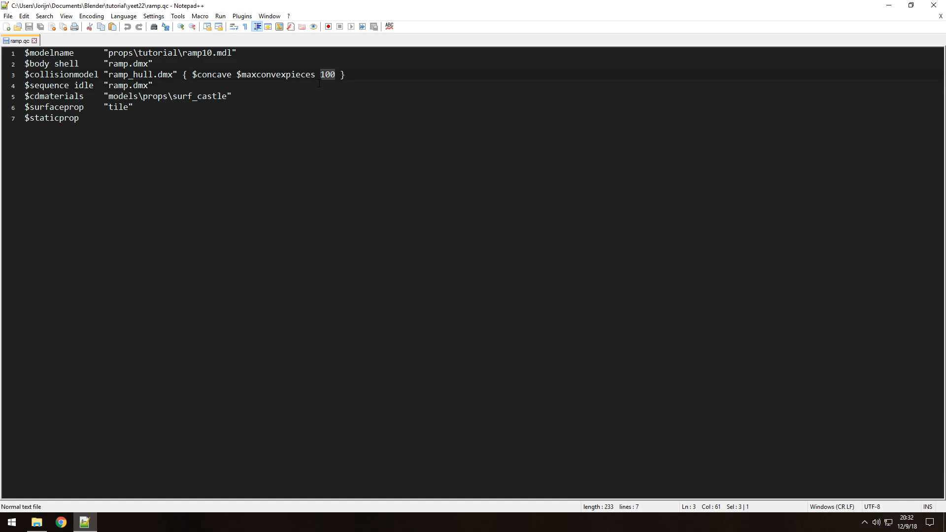
left_click_drag(321, 75, 335, 74)
left_click(316, 86)
left_click_drag(320, 75, 335, 74)
left_click(305, 90)
left_click_drag(320, 74, 335, 74)
left_click(331, 83)
Examine the $sequence, $cdmaterials and $surfaceprop lines, and close ramp.qc and Notepad++
left_click_drag(159, 85, 94, 85)
left_click_drag(155, 64, 25, 54)
left_click(172, 82)
left_click_drag(108, 96, 226, 96)
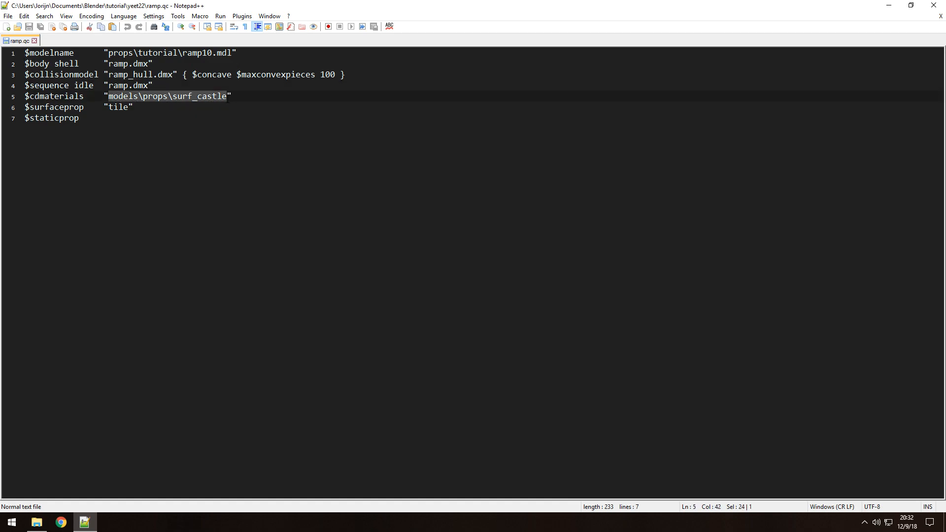
left_click(237, 97)
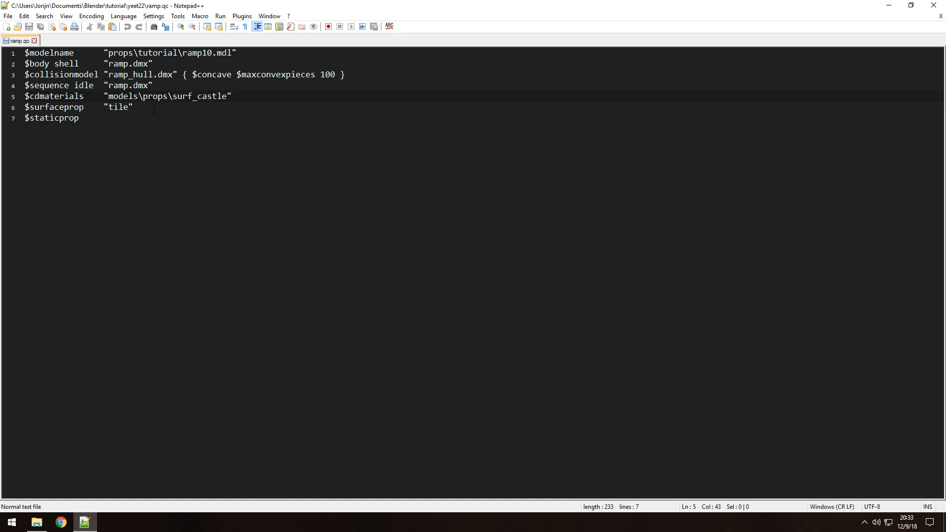
left_click_drag(134, 107, 99, 106)
left_click(97, 124)
key("ctrl+w")
left_click(934, 5)
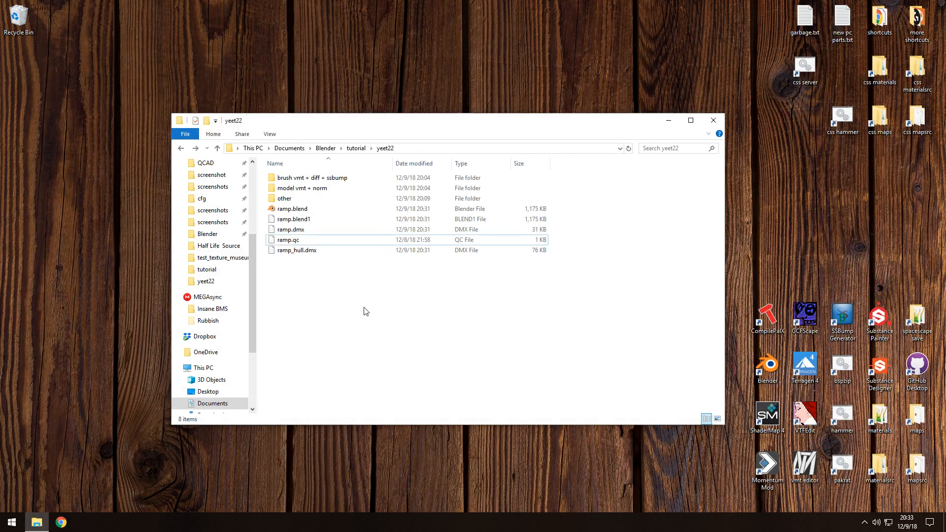
Look into the "other" folder, return to yeet22, and open the "brush vmt + diff + ssbump" folder
left_click(283, 201)
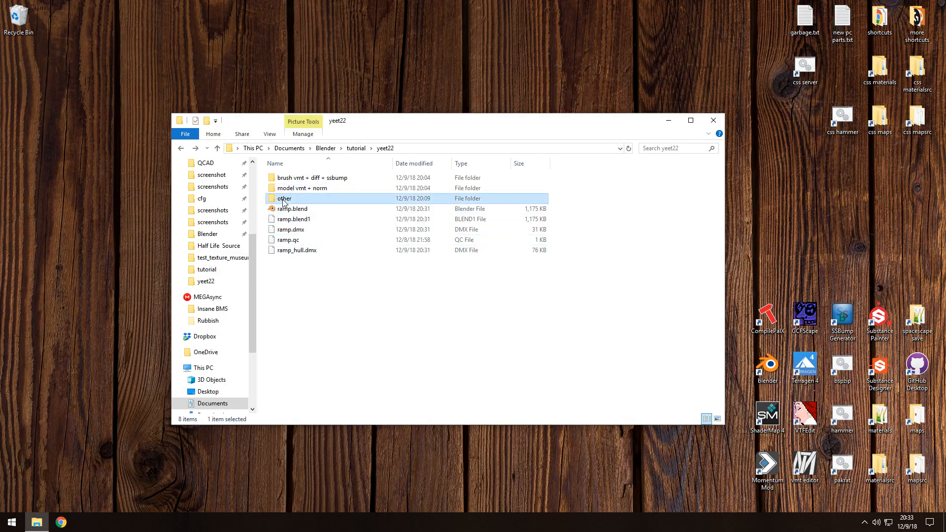
double_click(283, 201)
key("alt+Left")
double_click(310, 178)
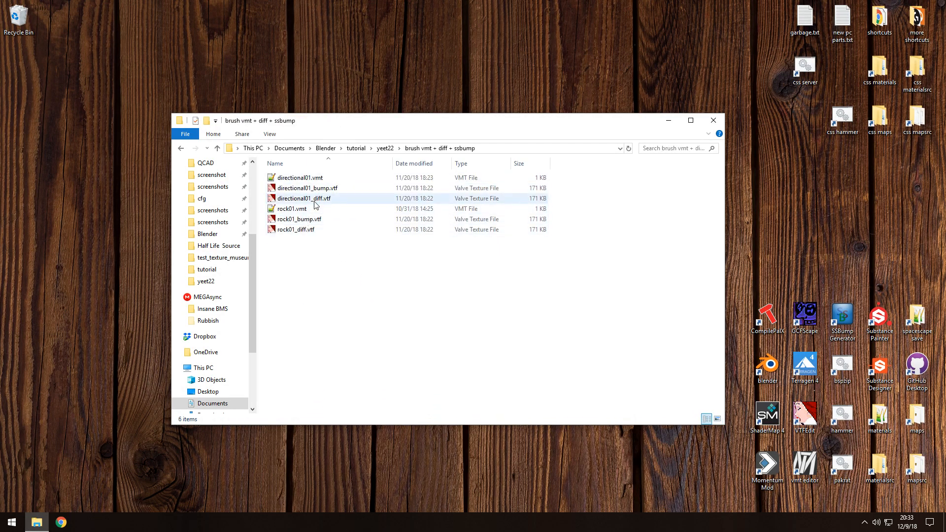
View directional01_diff.vtf and directional01_bump.vtf in VTFEdit, closing each one after inspecting its texture
left_click(318, 200)
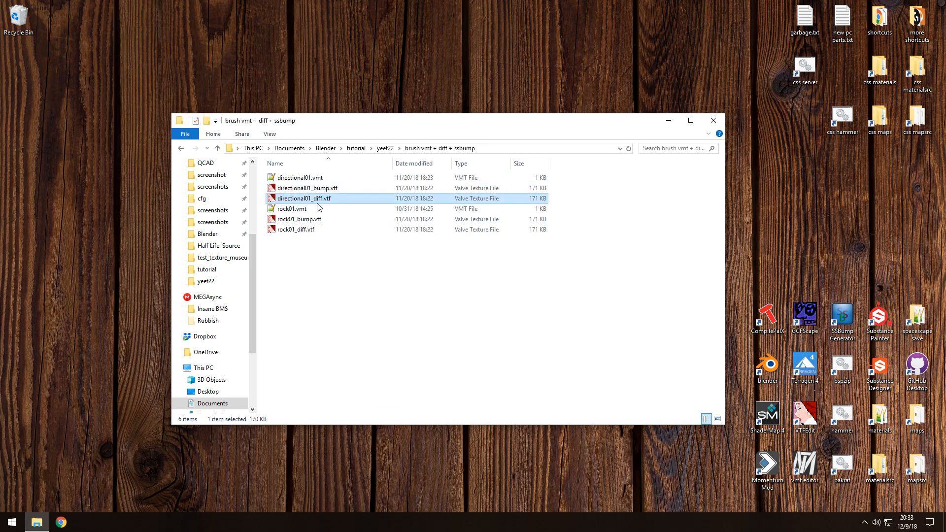
double_click(317, 202)
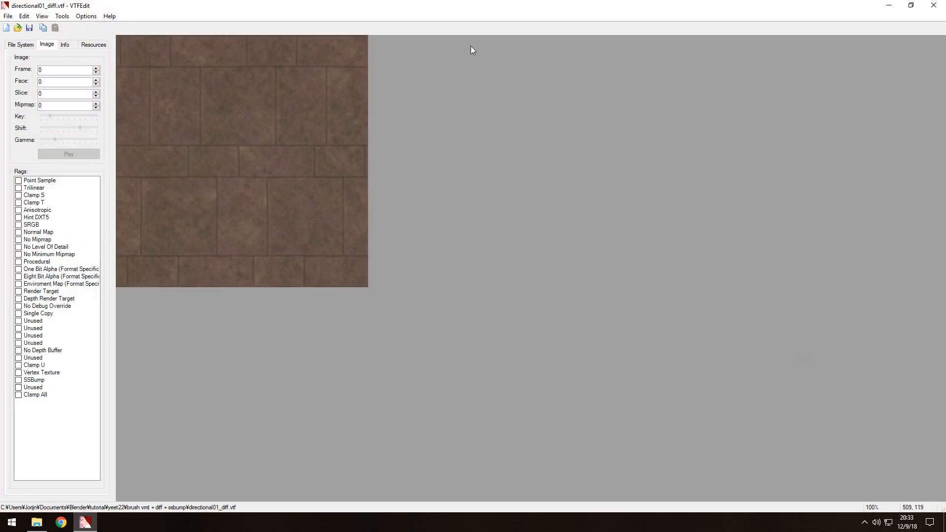
left_click(934, 5)
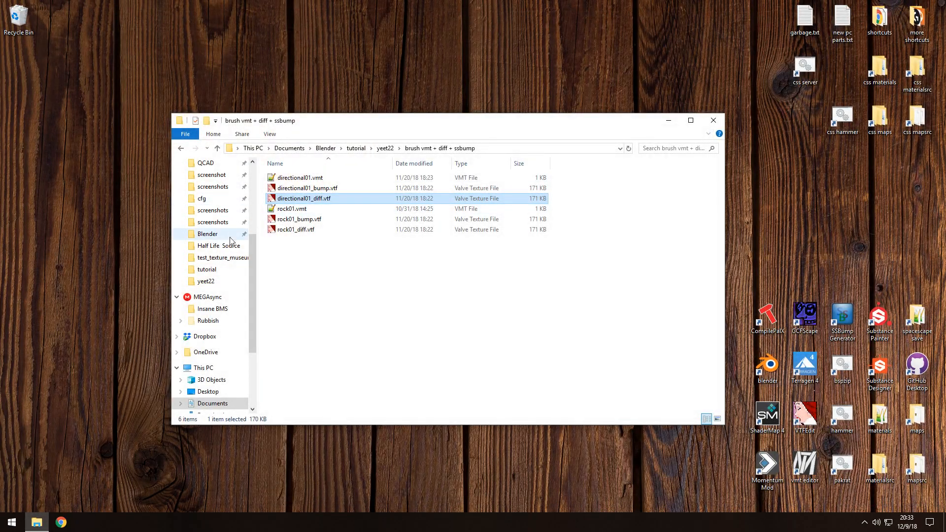
double_click(309, 189)
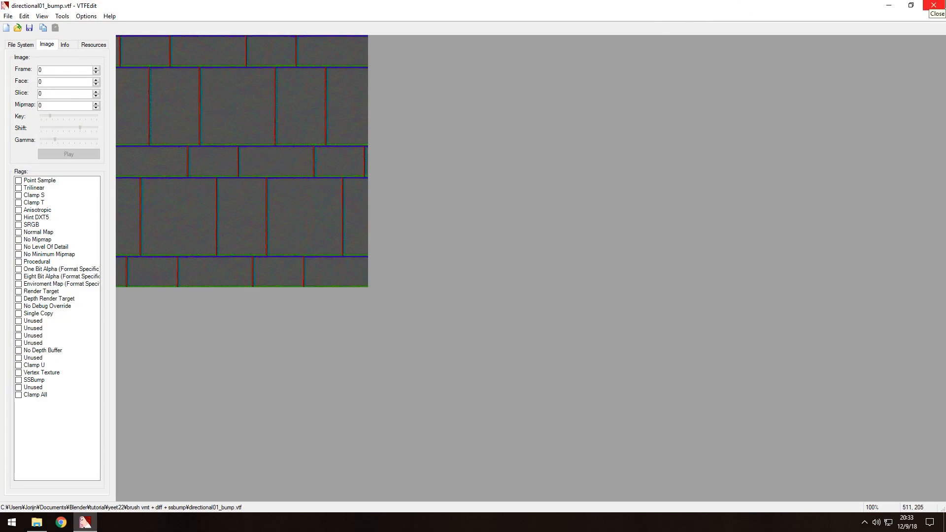
left_click(934, 6)
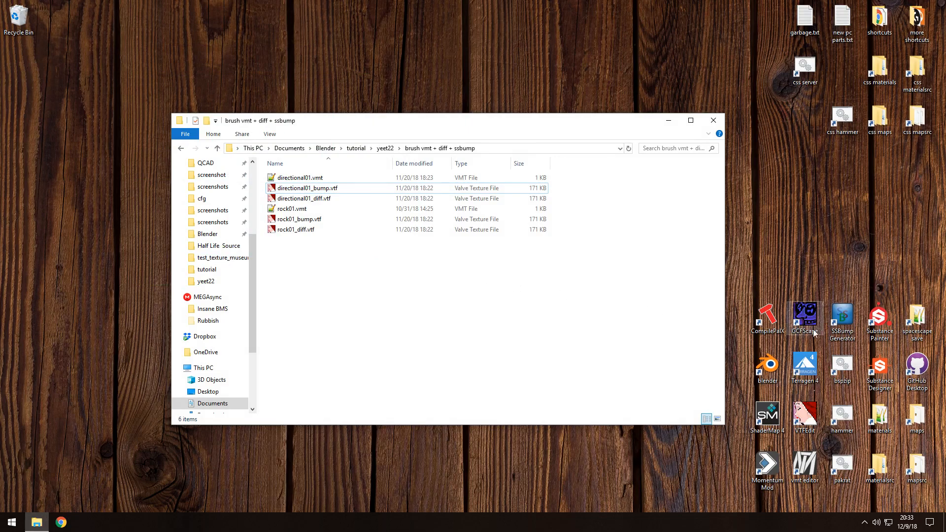
left_click(834, 326)
left_click(813, 267)
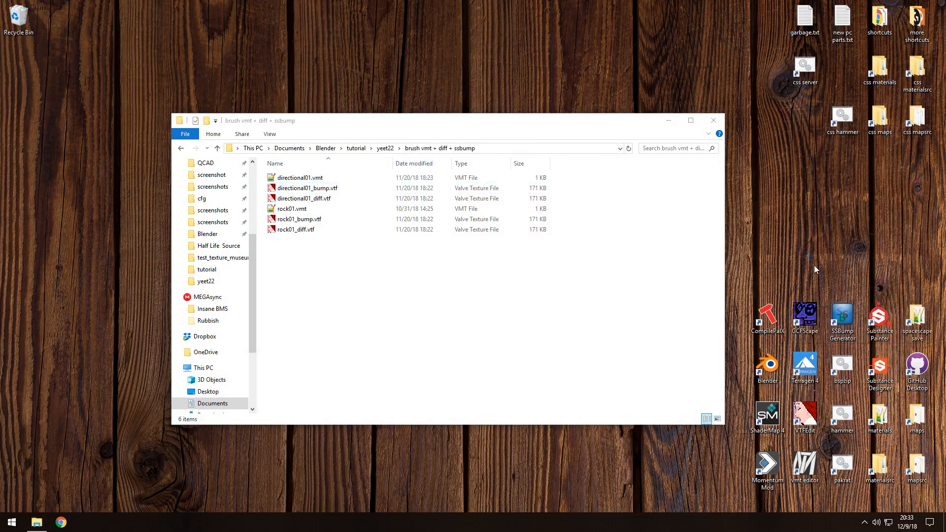
left_click(312, 296)
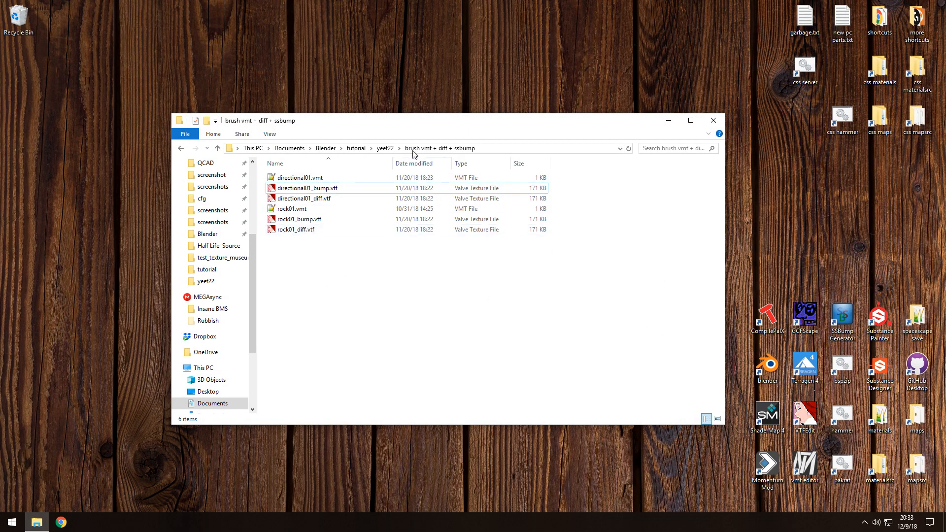
Open the brush directional01.vmt and the directional01.vmt from the "model vmt + norm" folder side by side in Notepad++
double_click(312, 178)
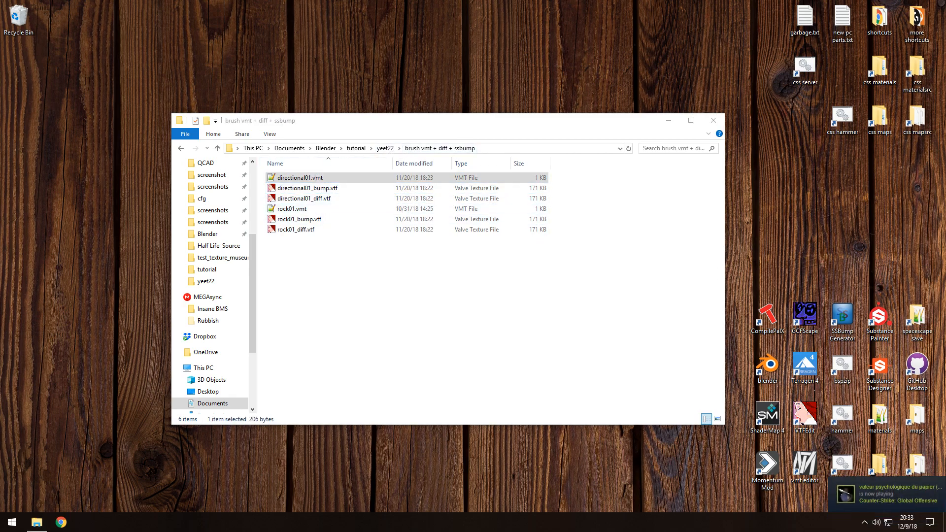
left_click_drag(468, 58, 463, 3)
left_click(37, 522)
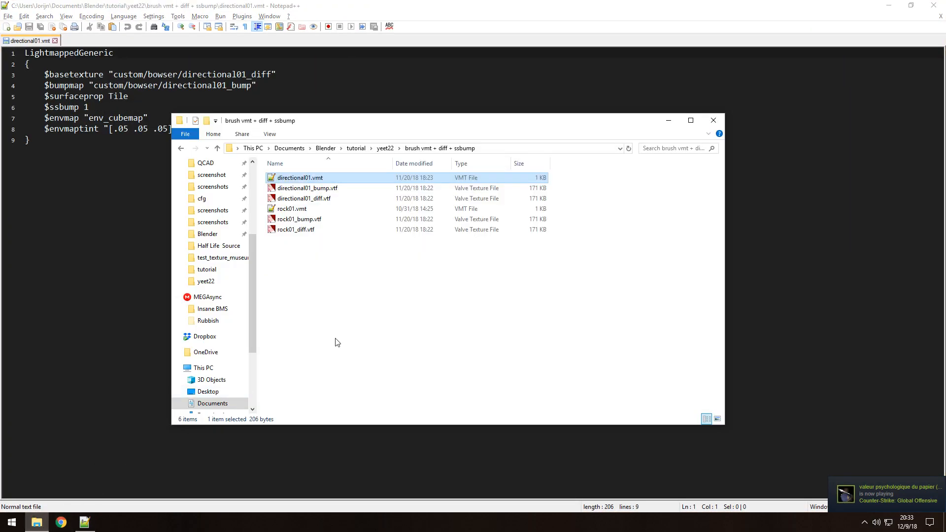
left_click(387, 151)
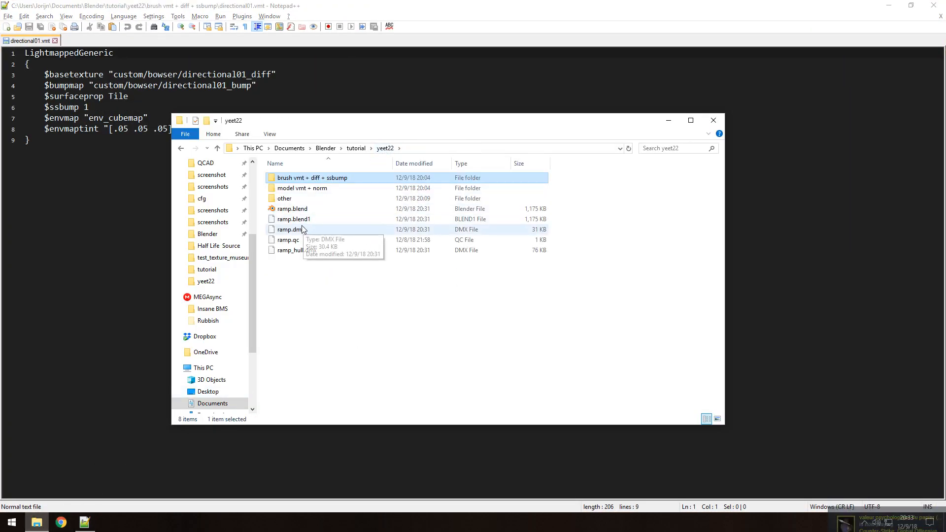
double_click(306, 188)
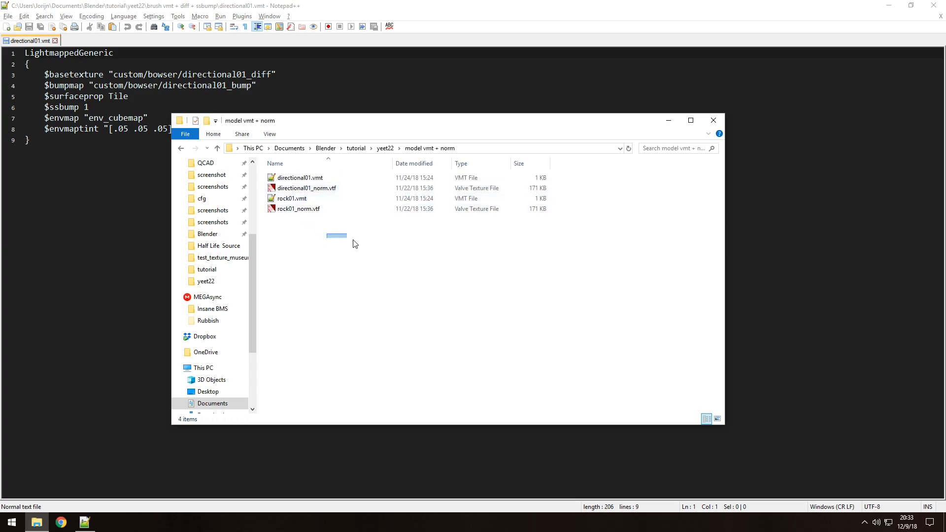
double_click(298, 178)
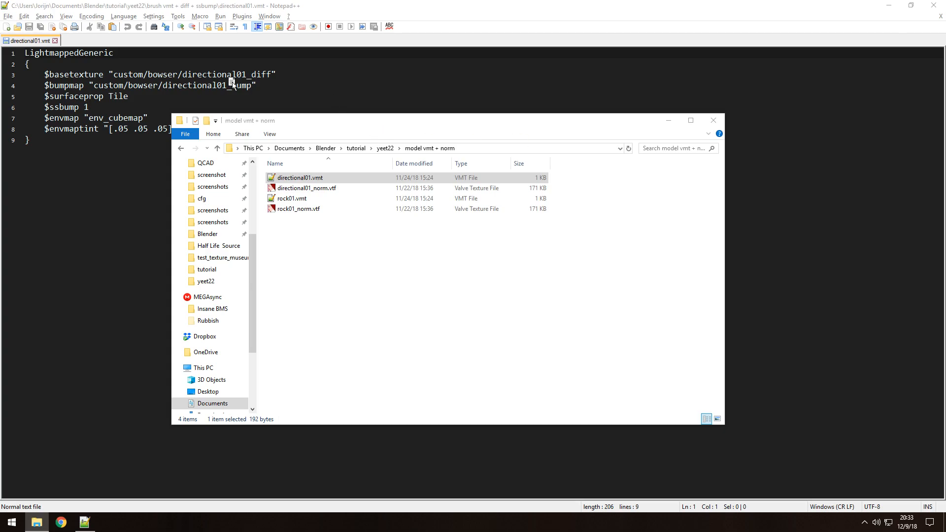
left_click(90, 47)
right_click(661, 108)
left_click(685, 112)
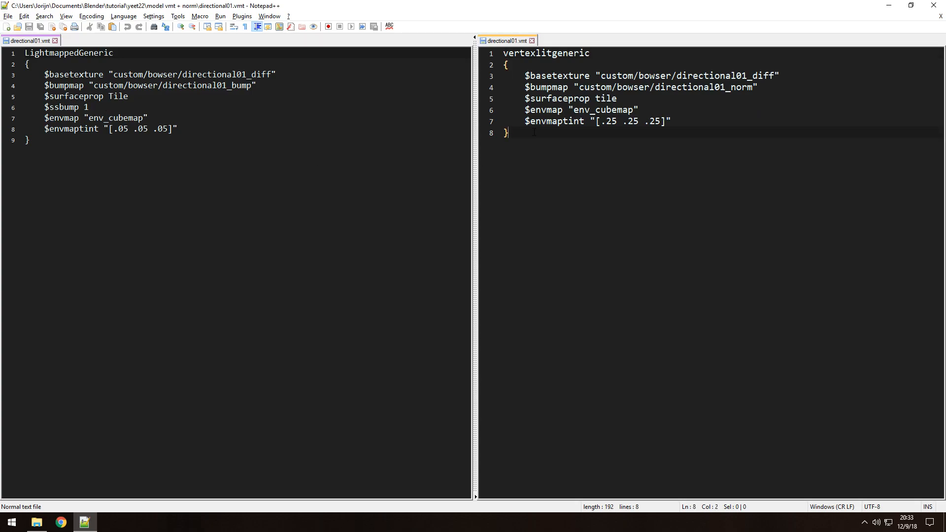
Compare the shader names on the first line of the brush and model directional01.vmt files
left_click_drag(118, 52, 2, 52)
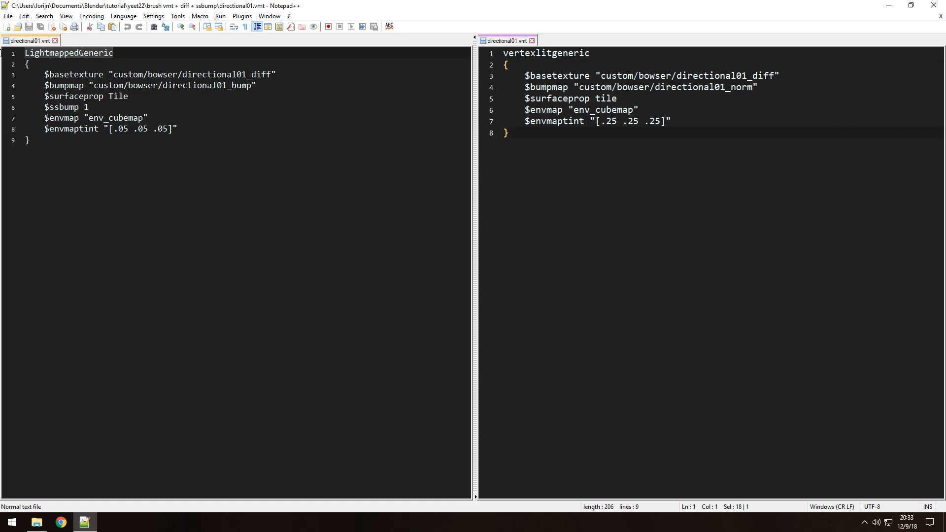
left_click(138, 53)
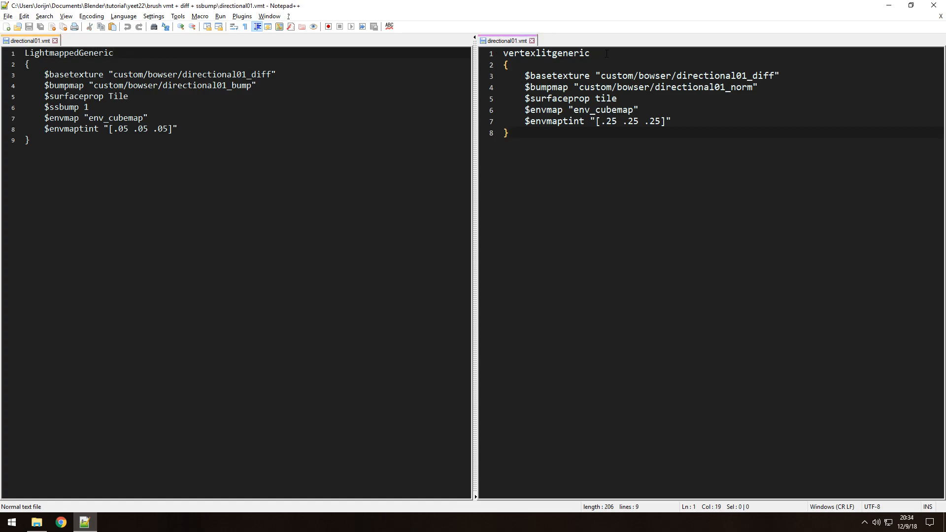
left_click_drag(604, 53, 498, 54)
left_click(605, 164)
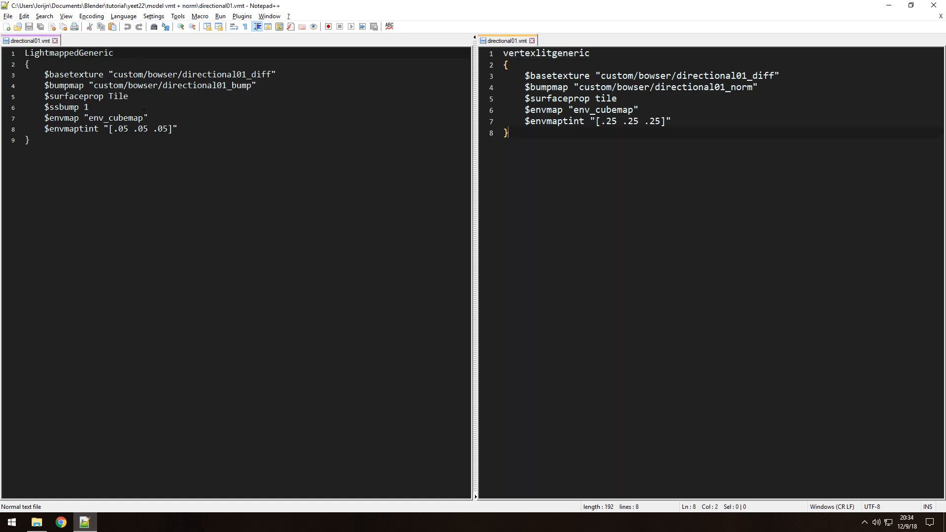
Compare the texture name suffixes in the $bumpmap lines of the brush and model materials
left_click(261, 86)
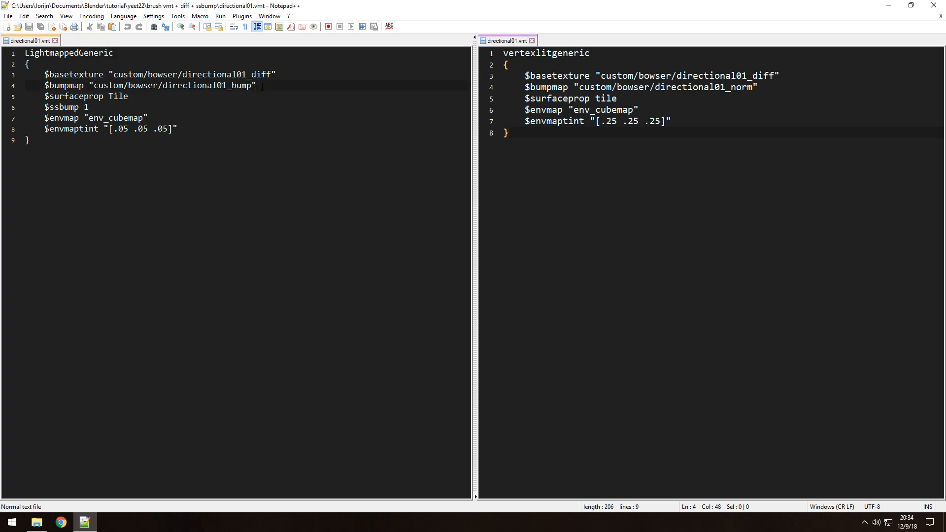
left_click_drag(262, 87, 228, 86)
left_click(235, 88)
left_click_drag(252, 86, 236, 86)
left_click(276, 84)
left_click_drag(753, 87, 738, 87)
left_click(769, 89)
View directional01_norm.vtf in VTFEdit, close it, and recheck the normal map suffix in the model material's $bumpmap line
left_click(37, 522)
double_click(323, 190)
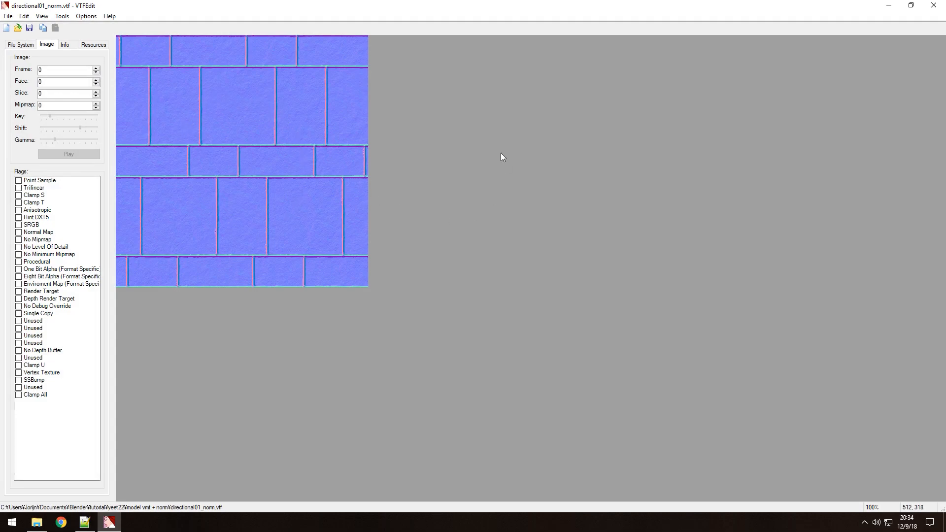
left_click(934, 5)
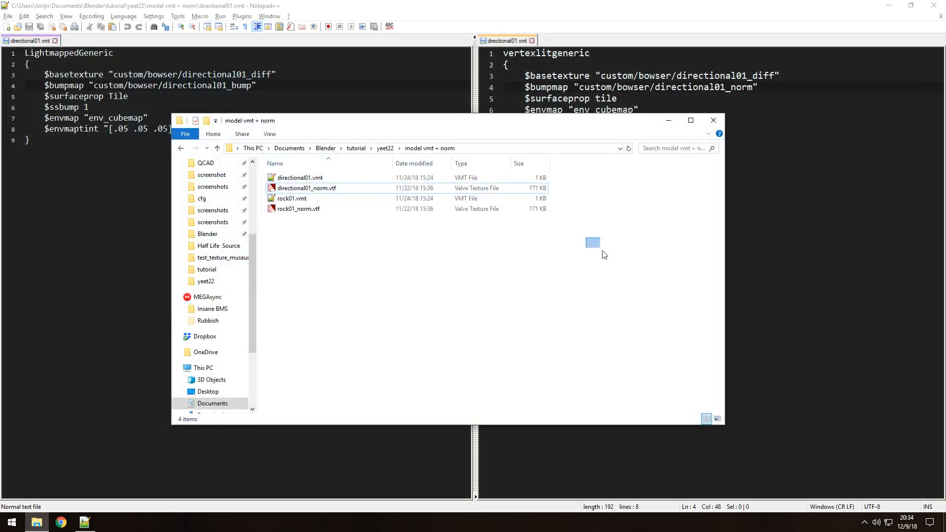
left_click(669, 114)
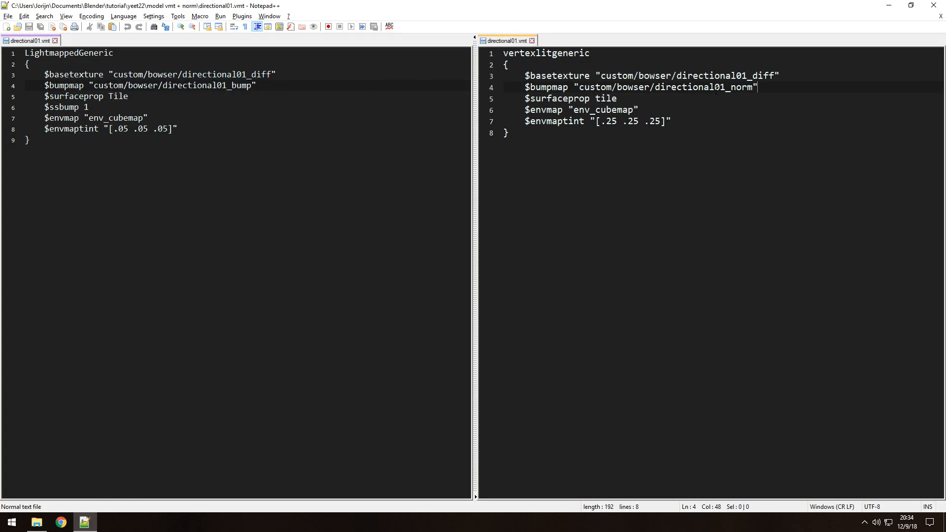
double_click(744, 90)
left_click(742, 90)
left_click_drag(731, 91, 753, 92)
left_click(760, 88)
Examine the $surfaceprop and $ssbump lines of the brush material and the $surfaceprop and $envmap lines of the model material
left_click(143, 97)
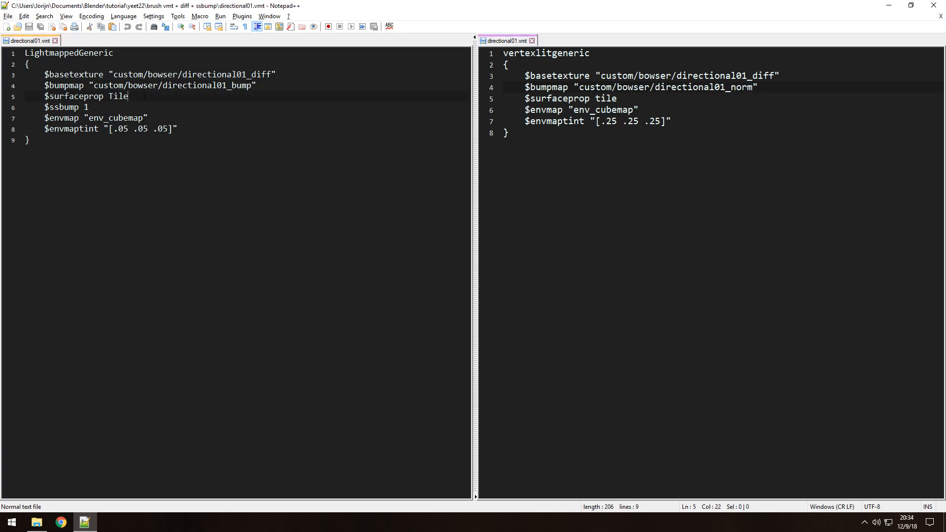
left_click_drag(90, 108, 45, 108)
left_click(99, 108)
left_click(648, 101)
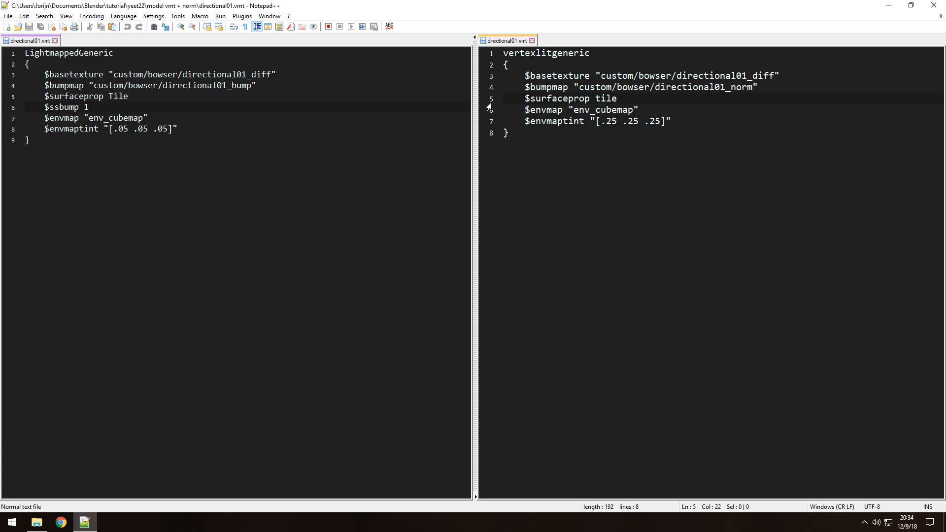
left_click_drag(652, 110, 526, 110)
left_click(527, 110)
Compare the $envmaptint values in the brush and model materials
left_click_drag(184, 129, 109, 130)
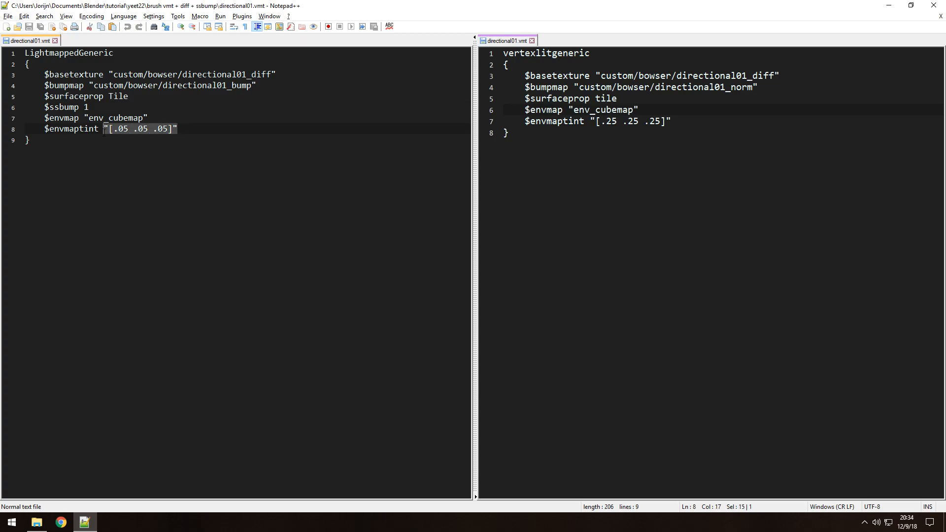
left_click(146, 135)
left_click_drag(671, 122, 527, 123)
key("End")
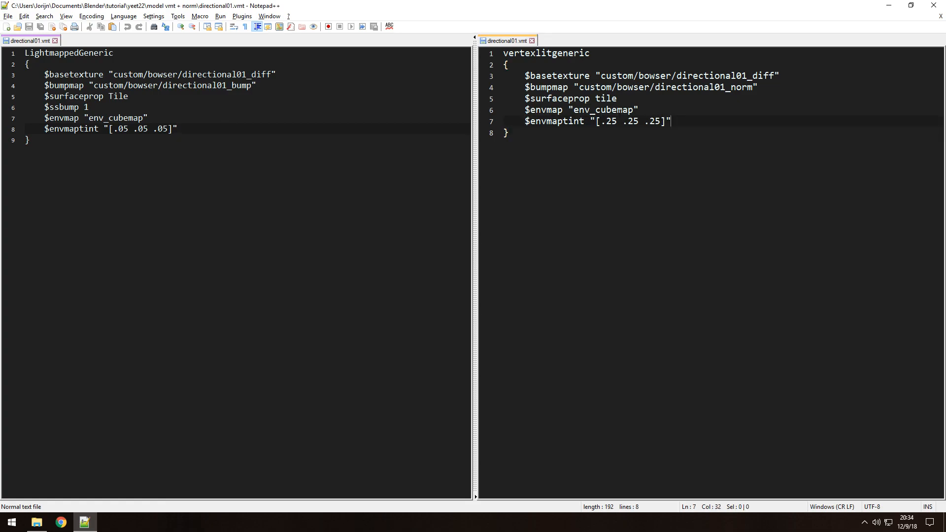
left_click(270, 130)
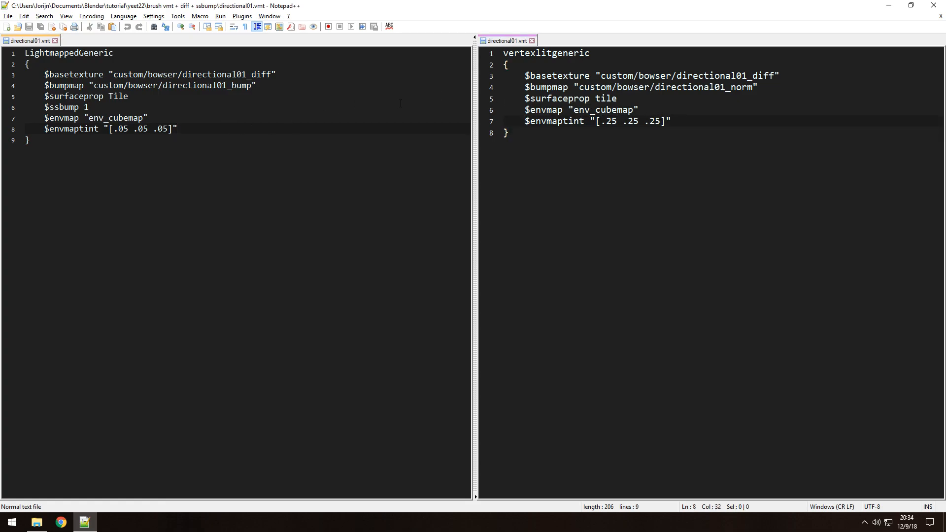
Close both directional01.vmt files and Notepad++, return to the yeet22 folder, and minimize its window
left_click(533, 41)
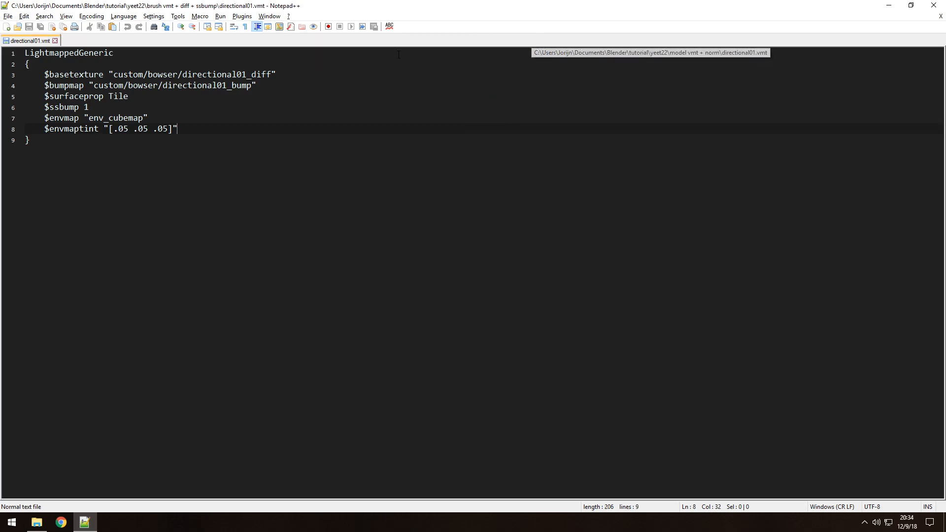
left_click(55, 41)
left_click(934, 5)
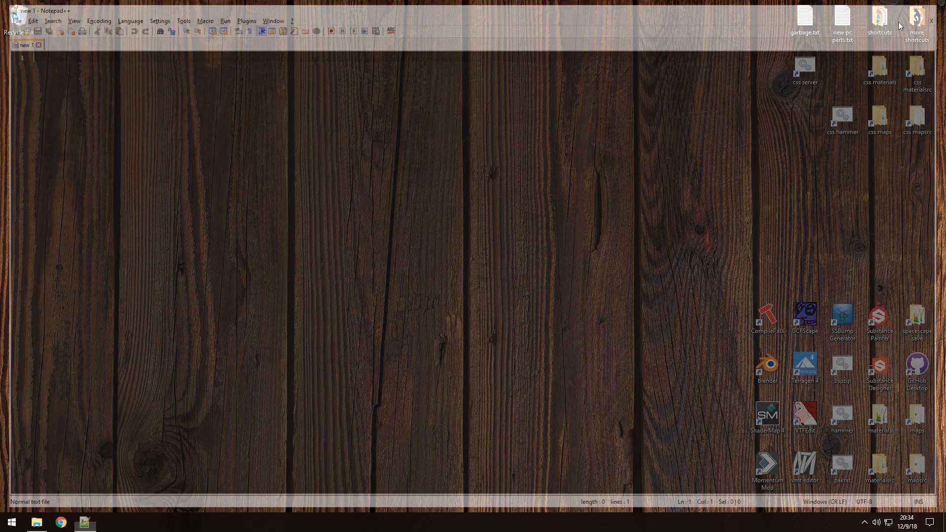
left_click(37, 522)
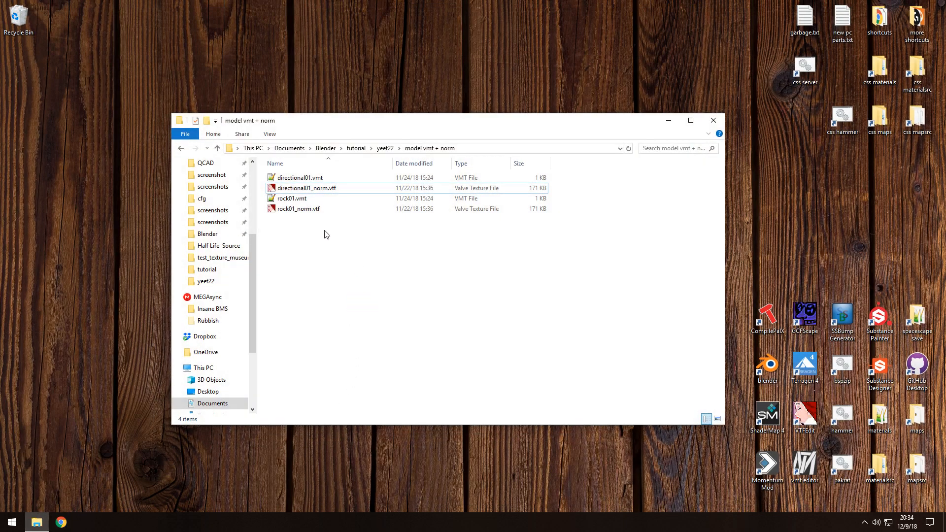
left_click(385, 148)
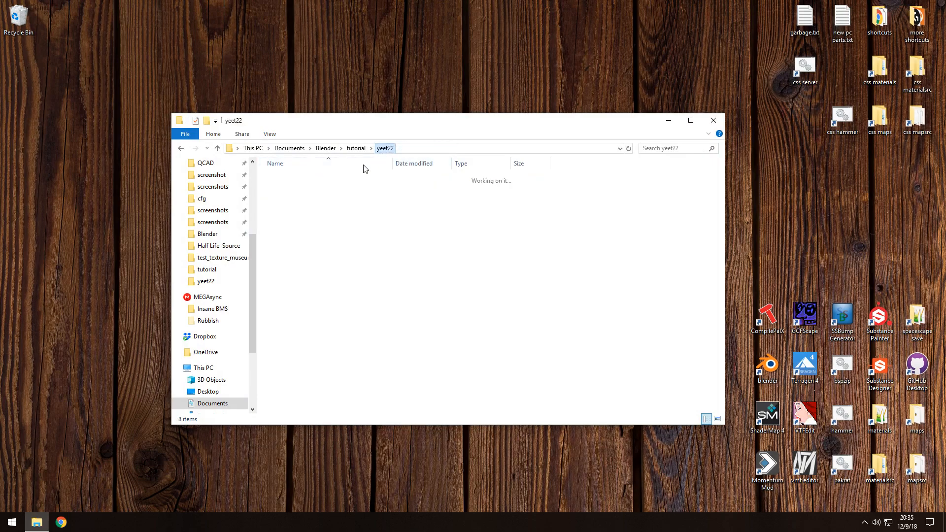
left_click_drag(307, 278, 332, 293)
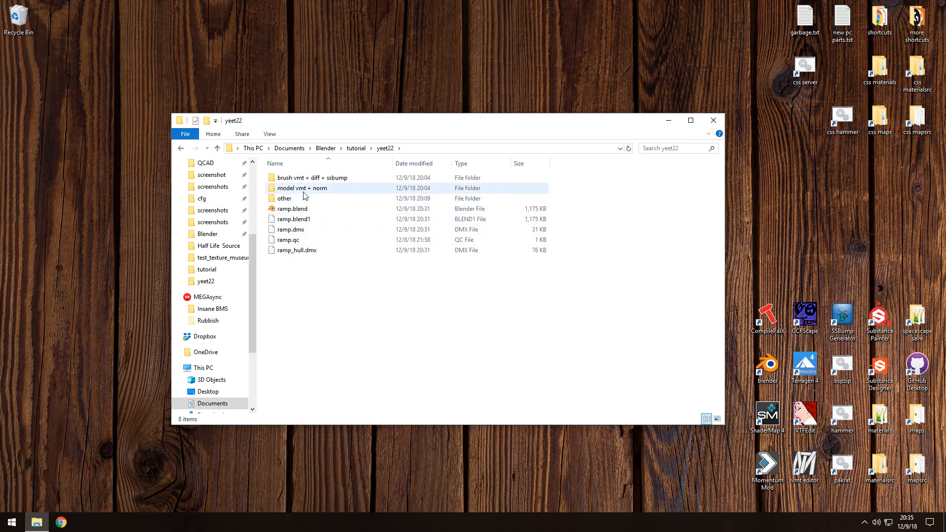
left_click(668, 122)
Launch Hammer, open the recent map test_texture_museum.vmf, and survey its ramps in the camera view
double_click(841, 425)
left_click_drag(657, 420, 642, 396)
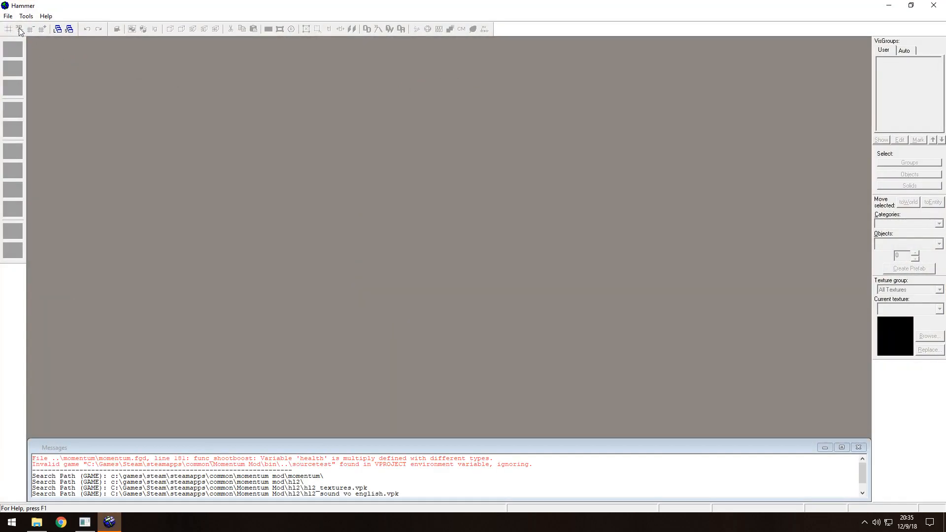
left_click(8, 16)
left_click(19, 52)
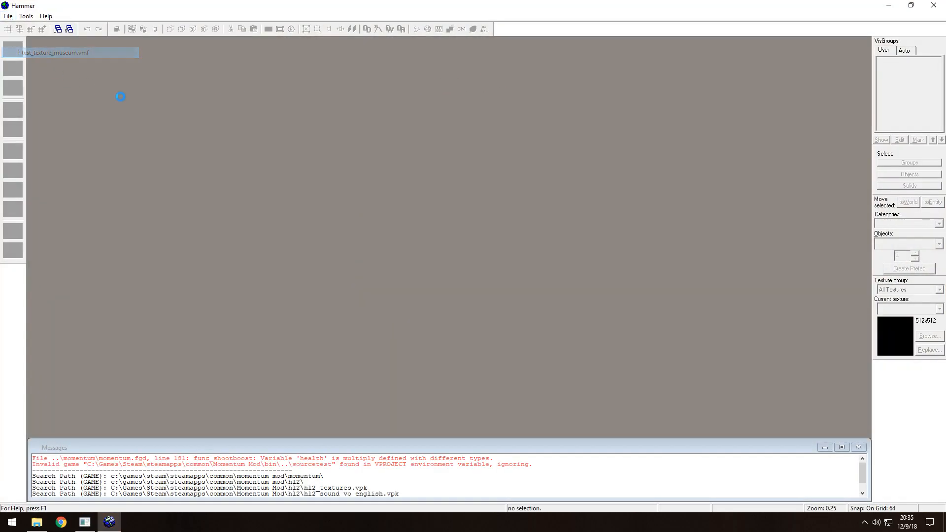
key("w")
key("s")
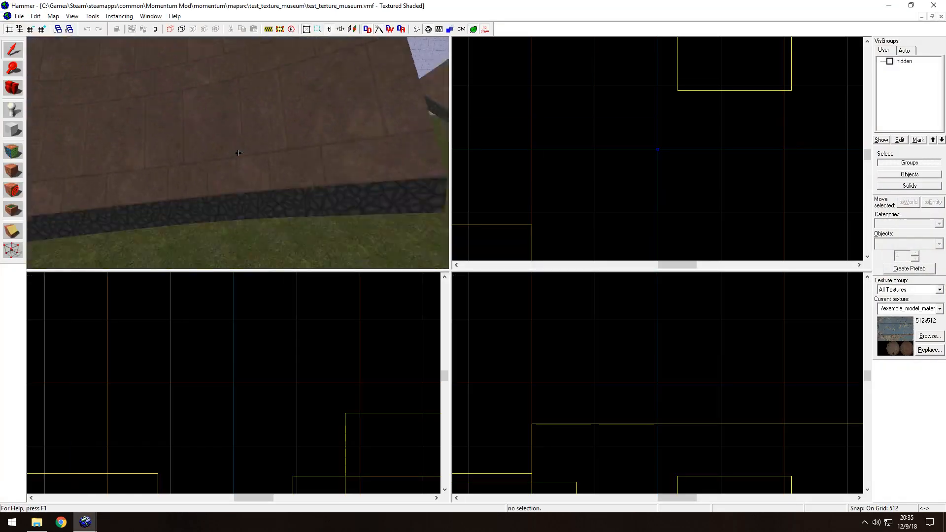
key("w")
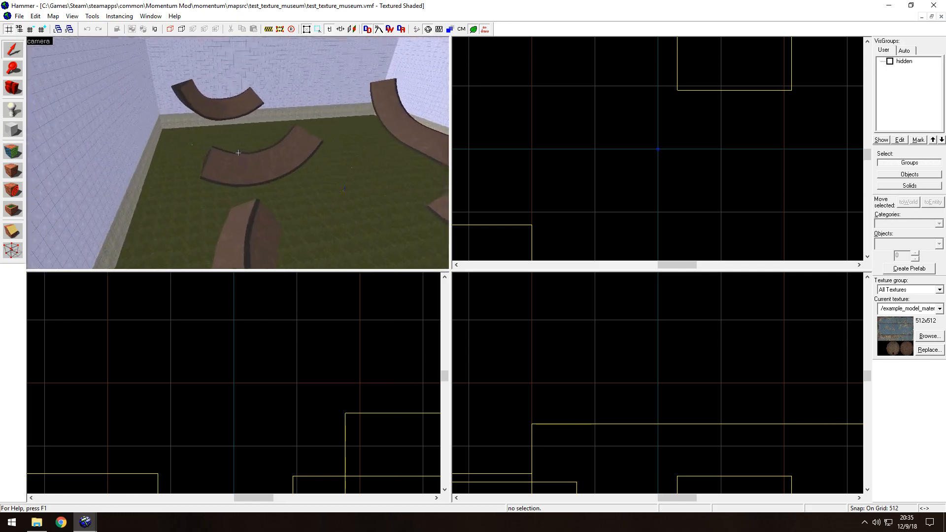
key("s")
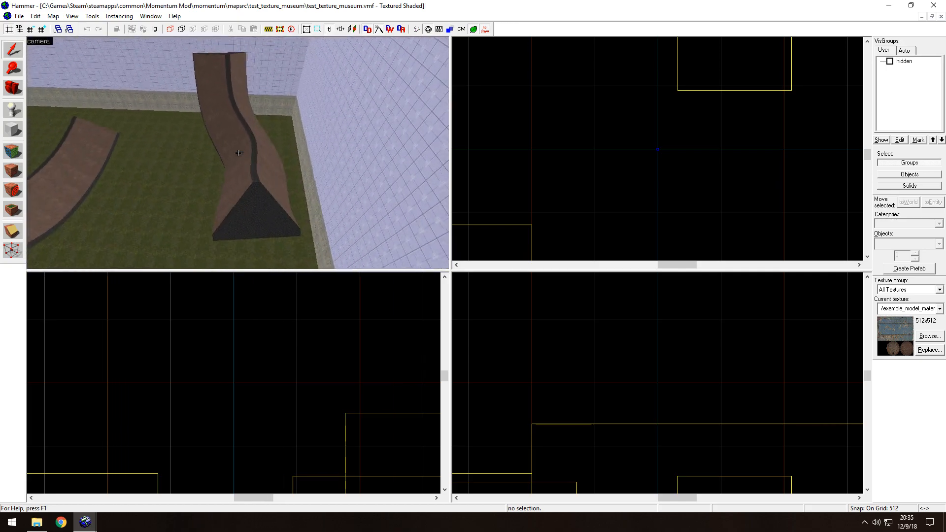
Open the properties of the S-shaped ramp10.mdl prop and widen the dialog and its property name column
key("w")
double_click(238, 152)
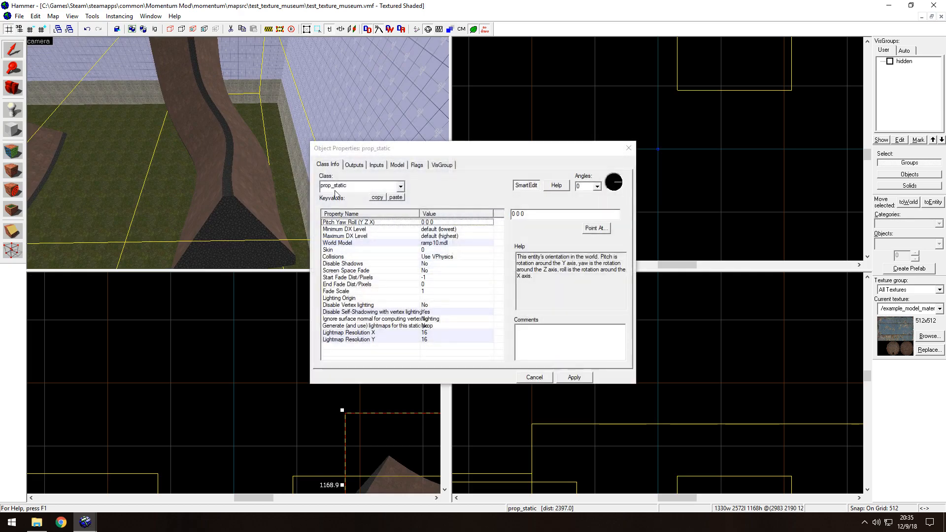
left_click(628, 148)
key("z")
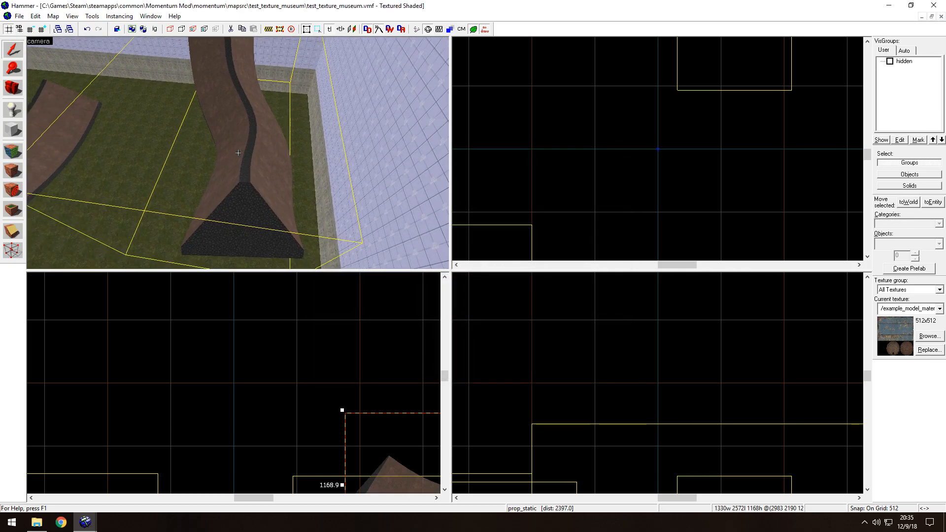
double_click(238, 153)
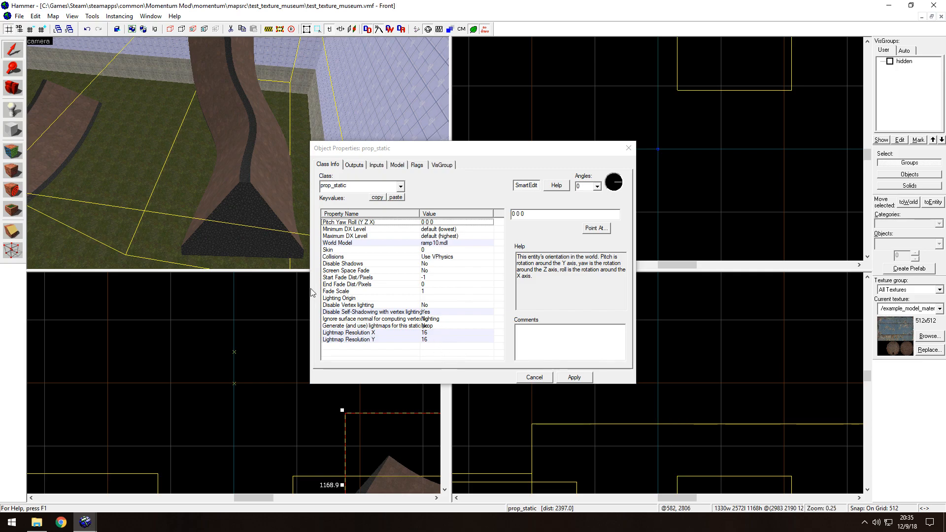
left_click_drag(310, 291, 191, 291)
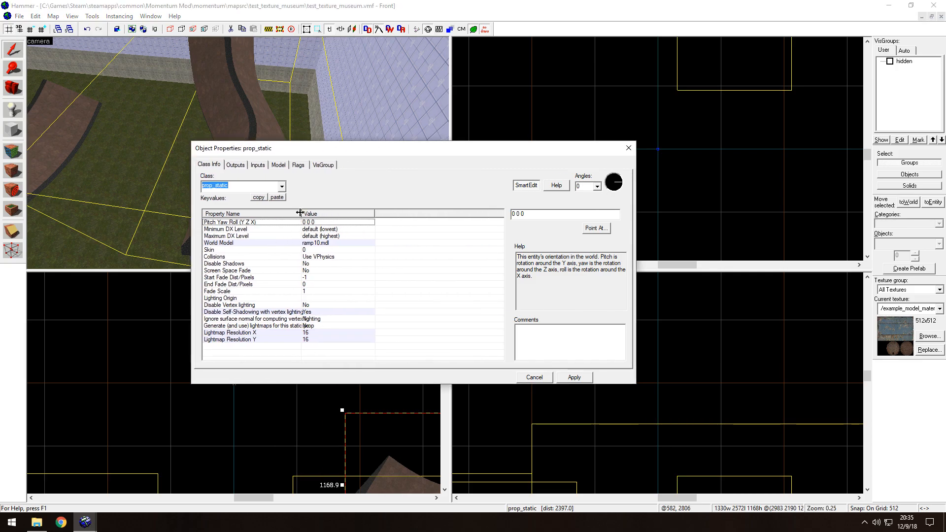
left_click_drag(300, 212, 345, 212)
left_click_drag(419, 214, 430, 214)
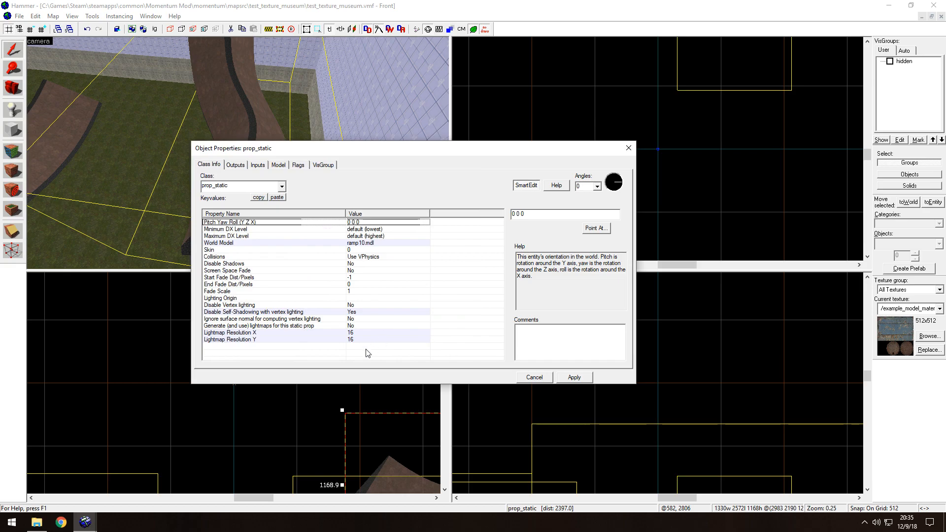
Examine the ramp prop's surface normal, static prop lightmap and vertex-lighting self-shadowing properties
left_click(353, 319)
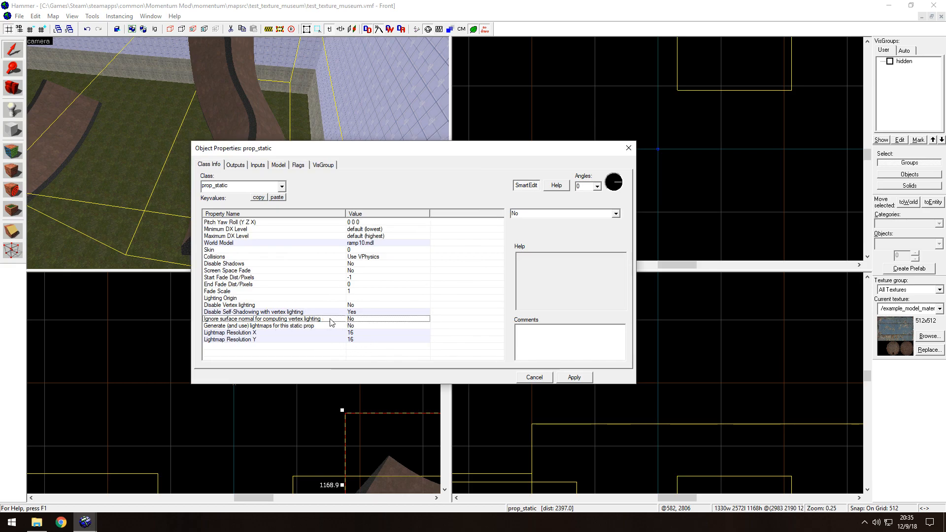
left_click(353, 325)
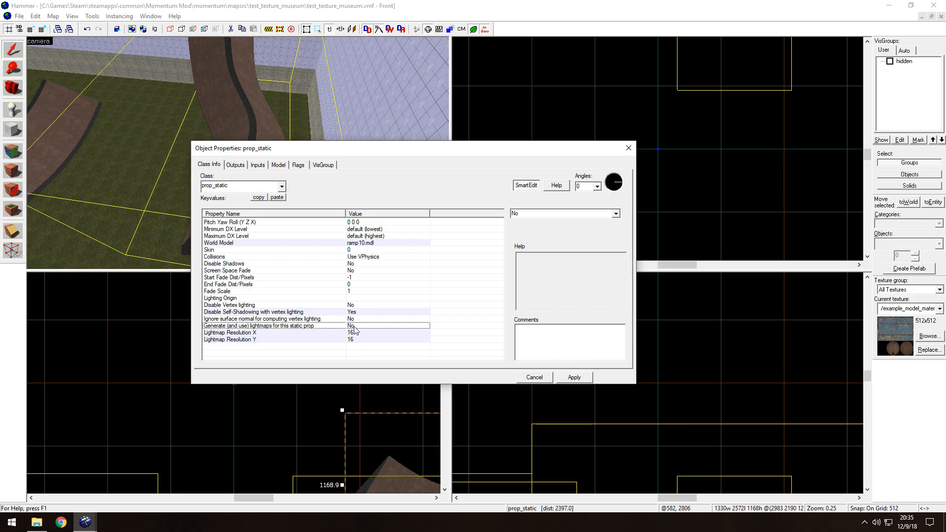
left_click(215, 72)
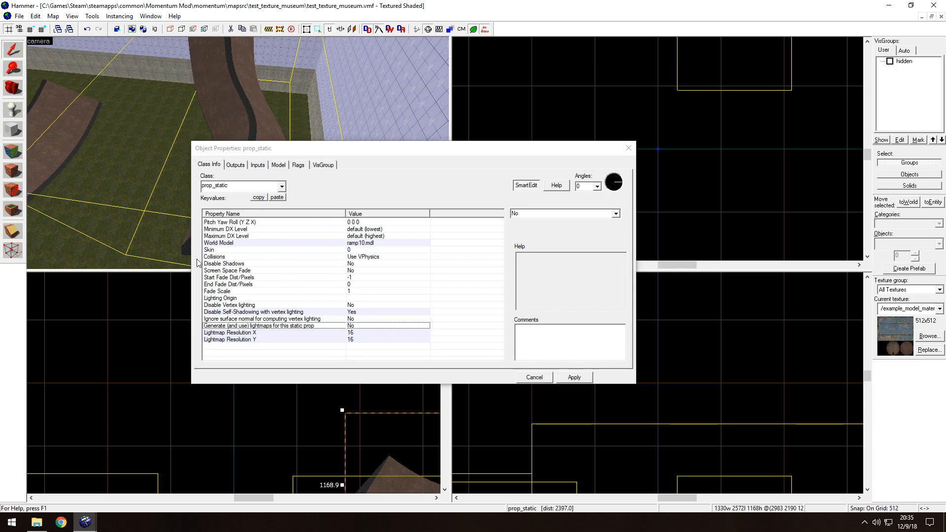
left_click(353, 319)
key("Up")
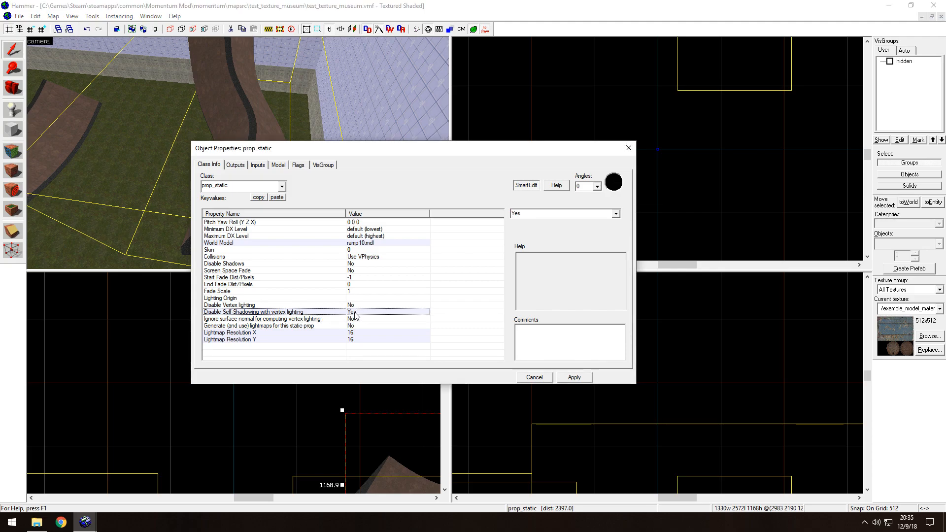
left_click(218, 112)
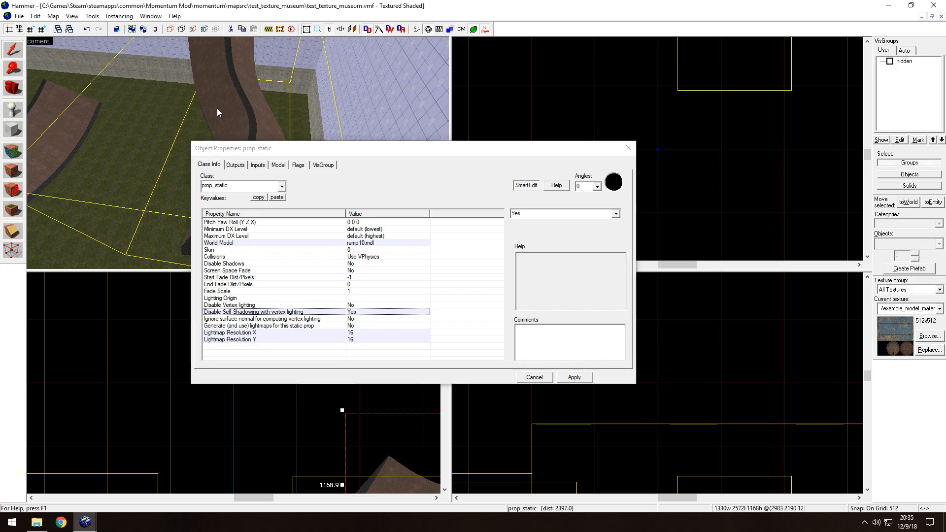
Set Disable Self-Shadowing with vertex lighting to No, check the vertex lighting and lighting origin properties, and close the dialog
left_click(355, 314)
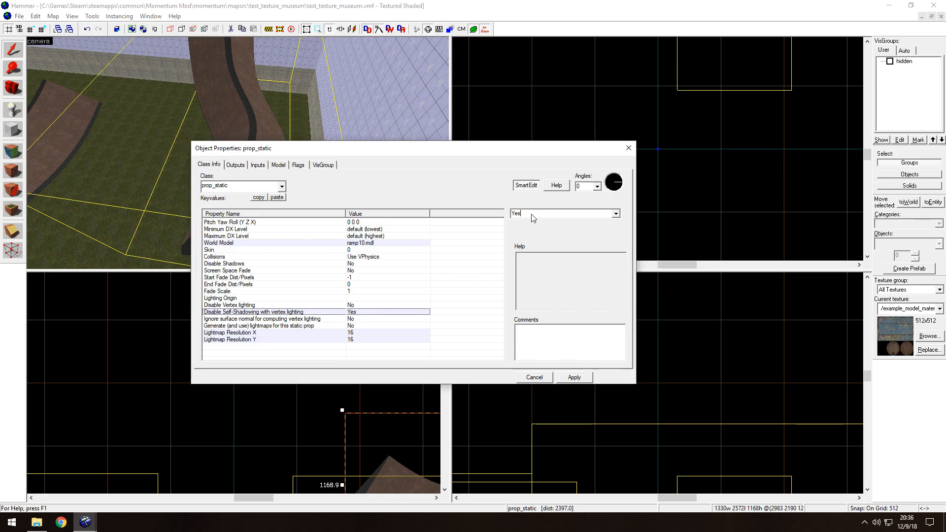
left_click(615, 213)
left_click(521, 227)
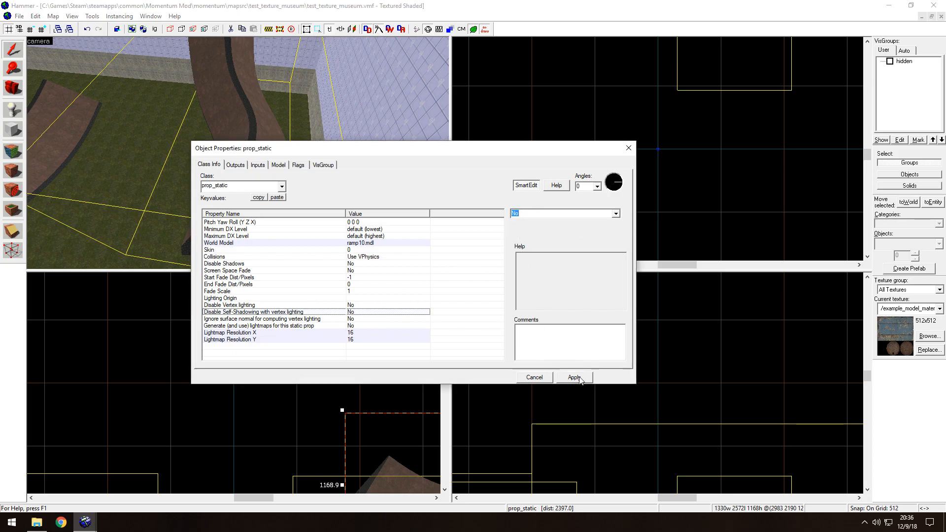
left_click(352, 306)
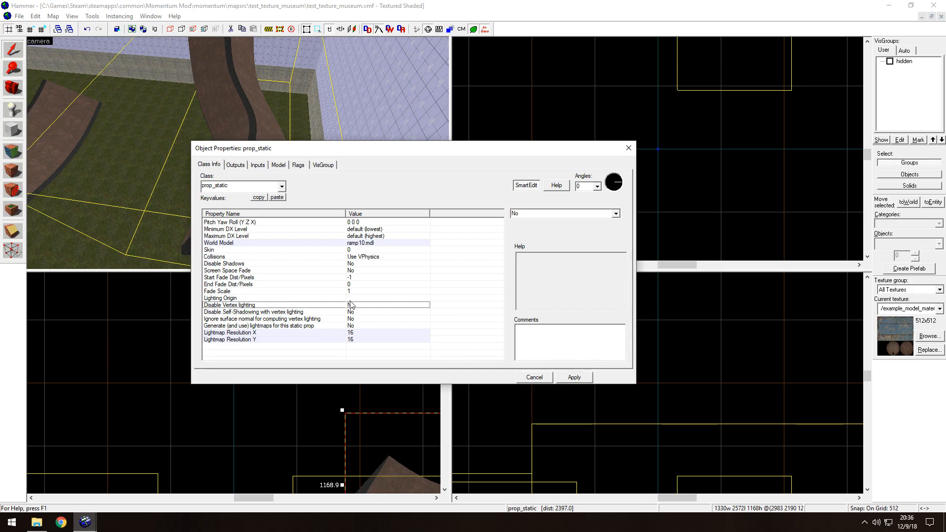
left_click(352, 298)
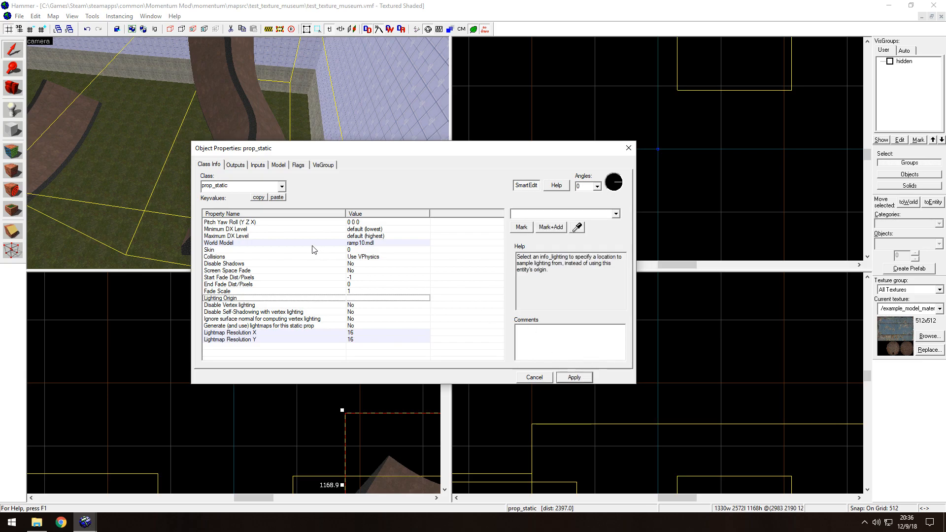
left_click(629, 148)
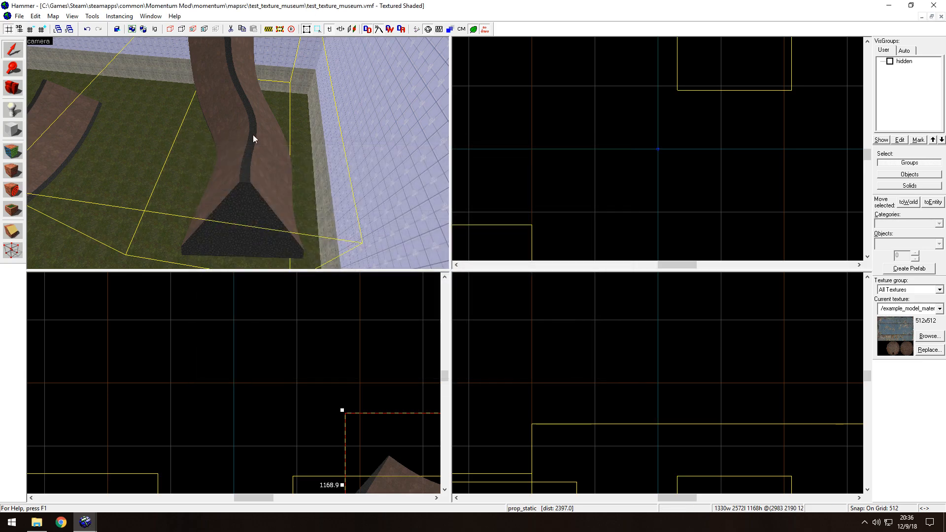
Save the map and look over the selected ramp from both sides in the camera view
key("z")
key("a")
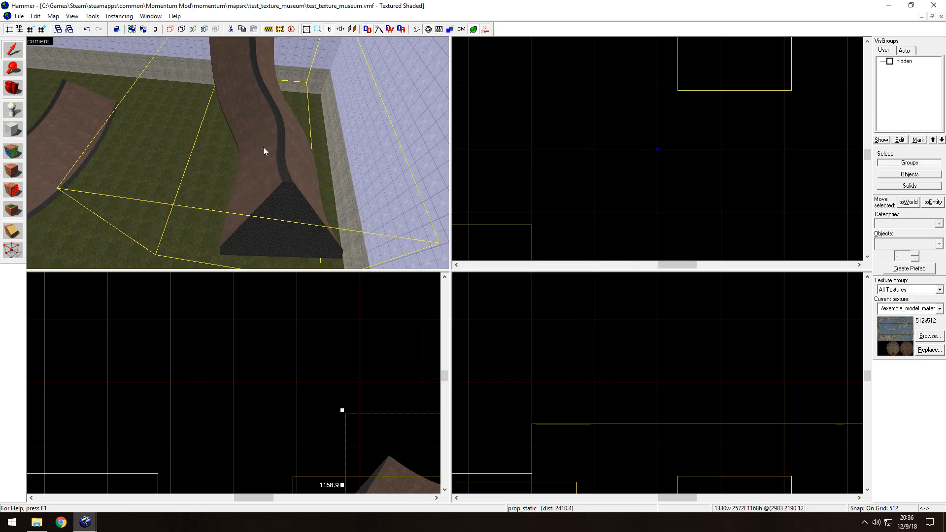
key("z")
key("ctrl+s")
key("z")
key("a")
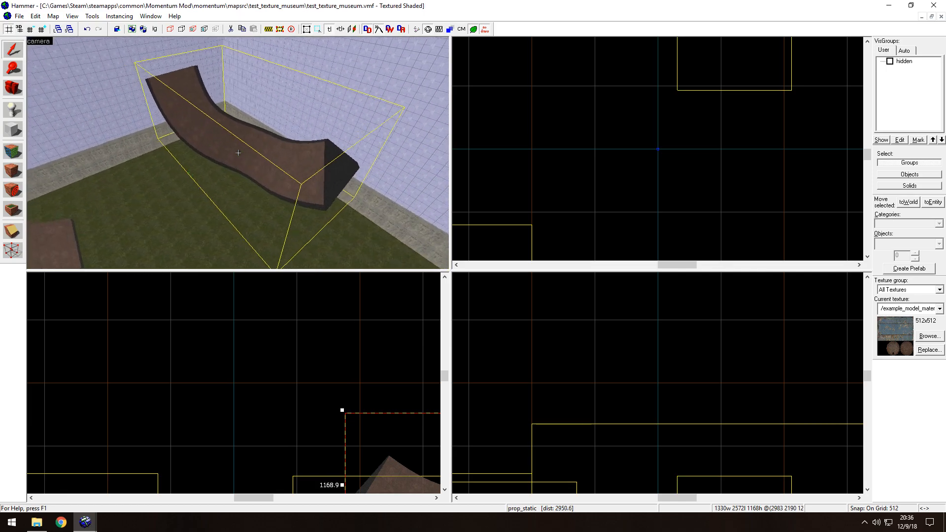
key("w")
key("d")
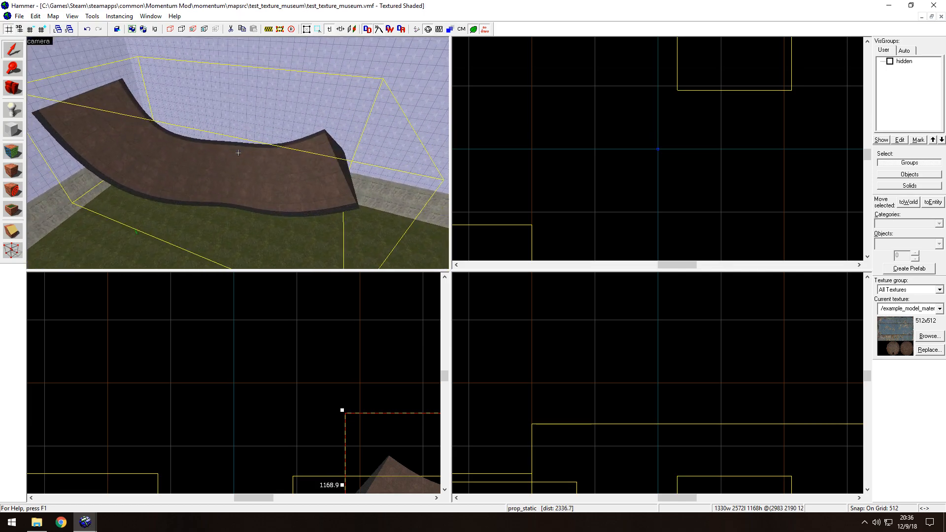
Compile the map using the "map" configuration and close the compile window
key("Escape")
key("d")
key("d")
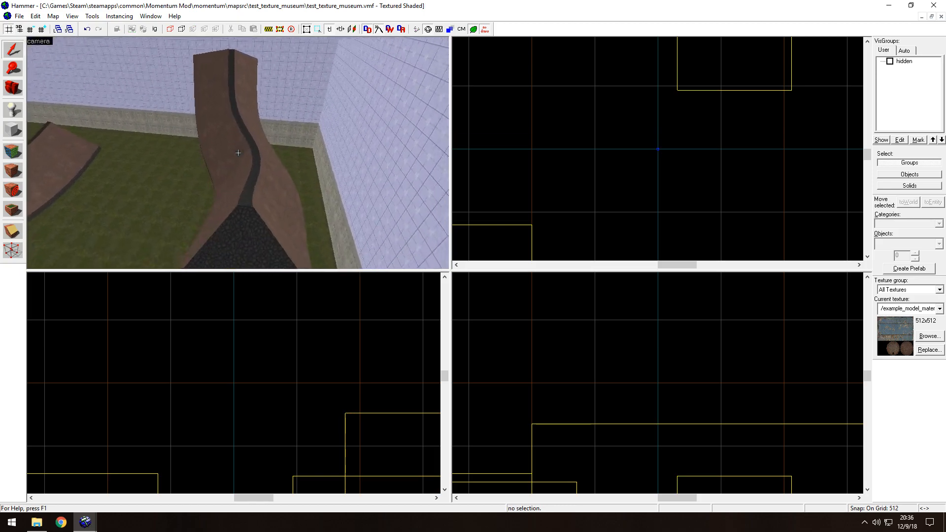
key("s")
key("z")
key("z")
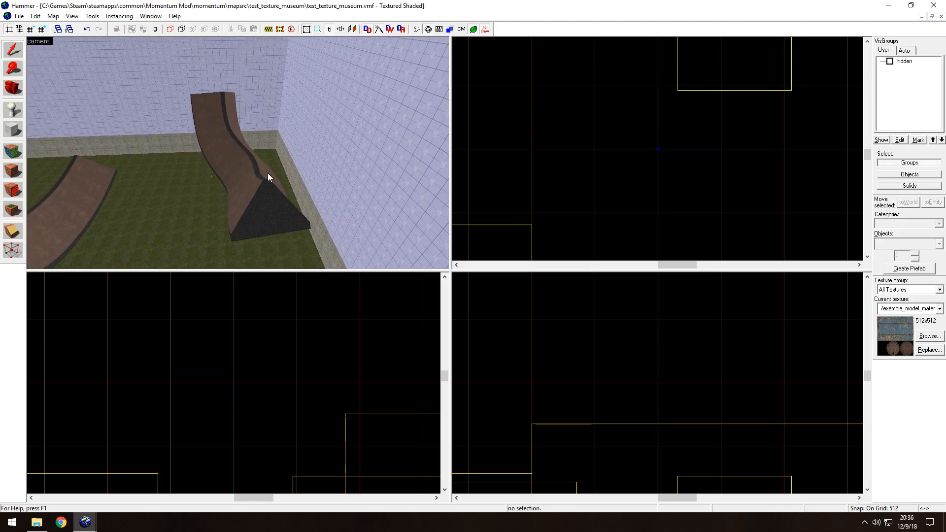
key("F9")
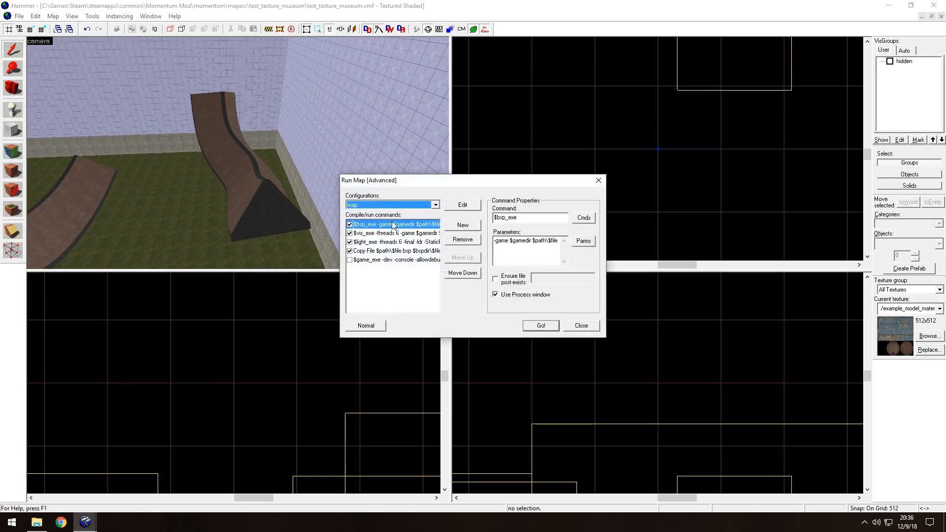
left_click(539, 325)
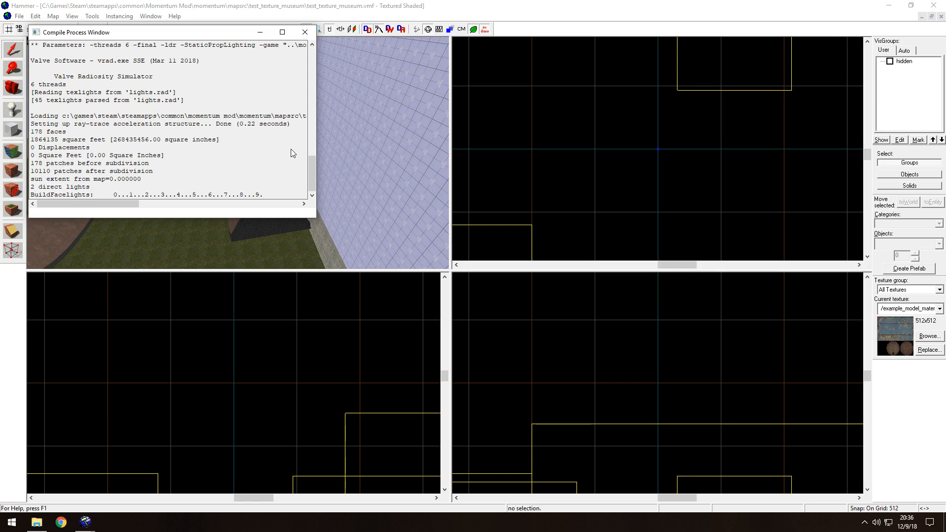
left_click(298, 34)
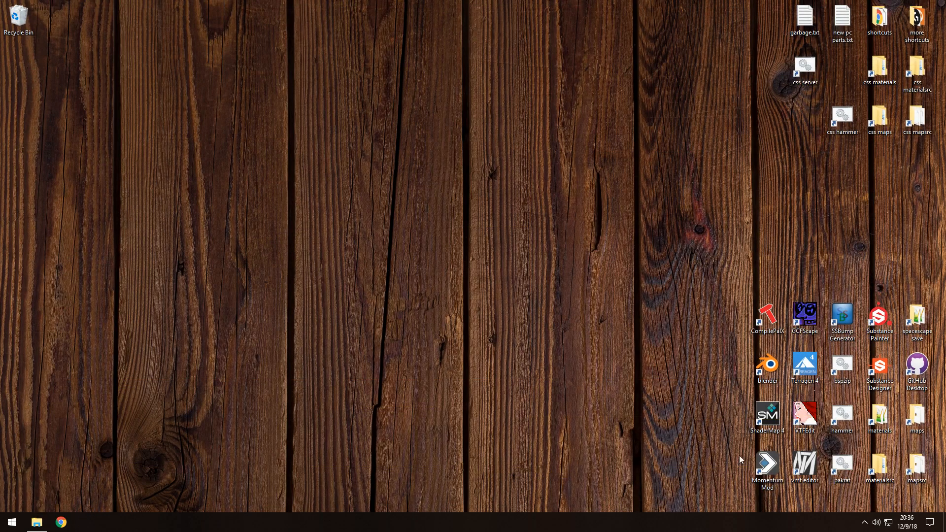
Launch Momentum Mod from the desktop and load the local map test_texture_museum
double_click(756, 475)
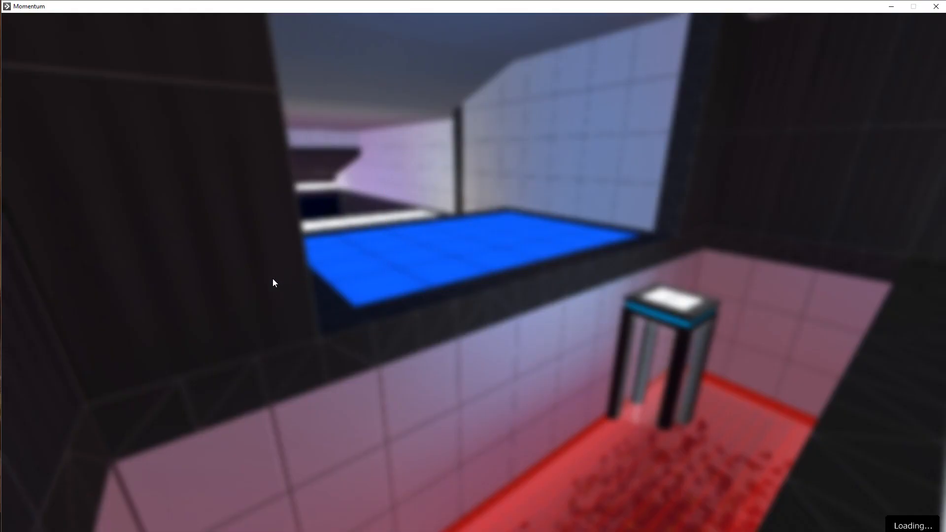
left_click(71, 343)
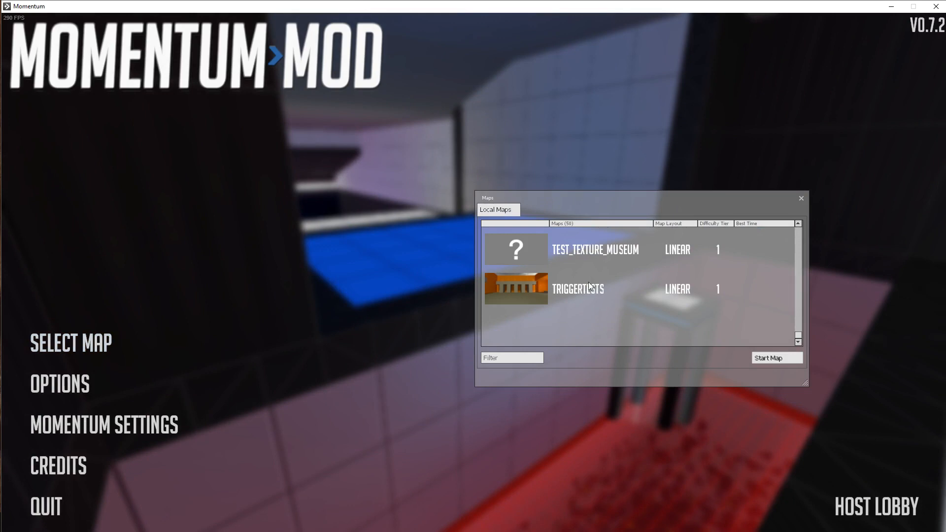
double_click(592, 290)
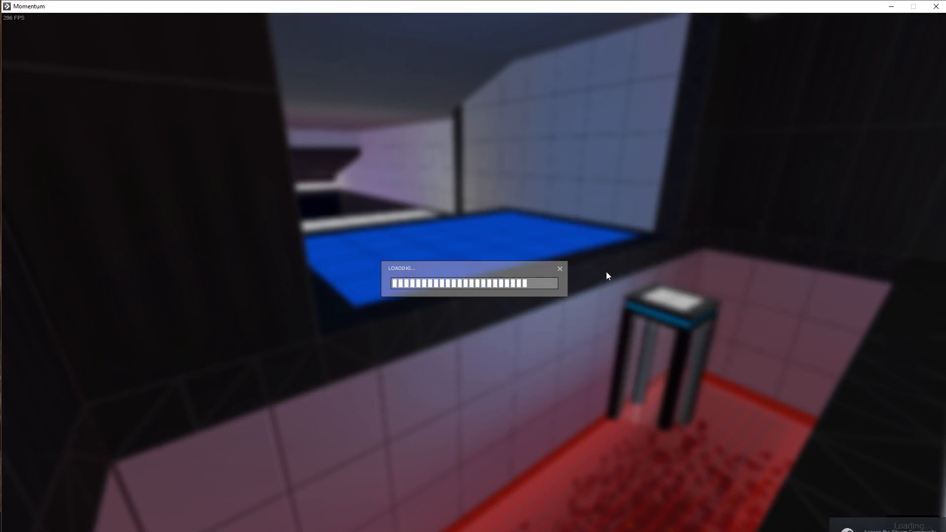
Fly up from the ground in practice mode and view the nearest ramp's rock-textured end and underside
key("a")
key("space")
key("v")
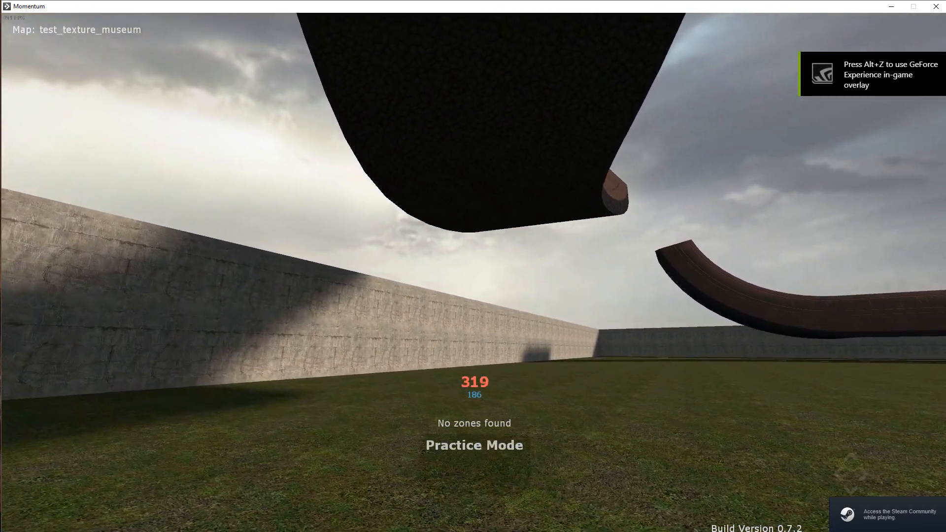
key("s")
key("w")
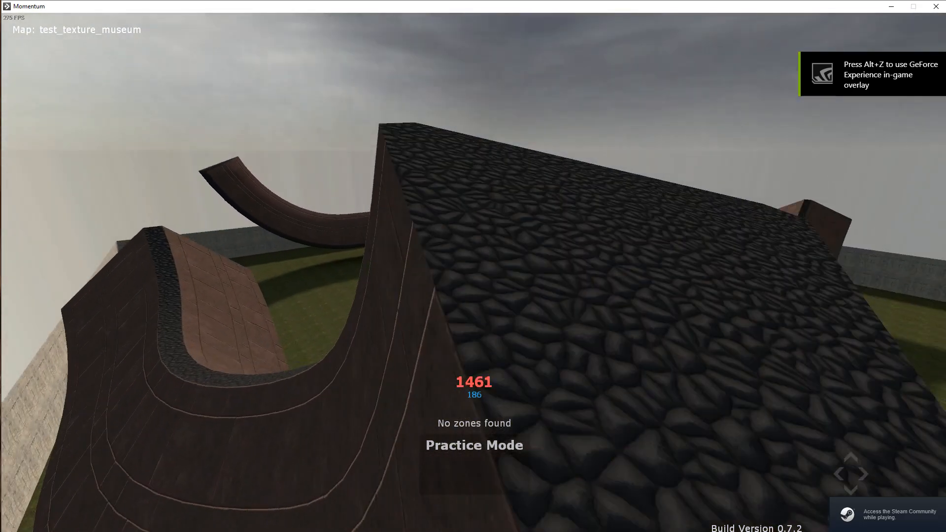
Show the hidden system tray icons, choose an option from one icon's context menu, and return to the game
key("super")
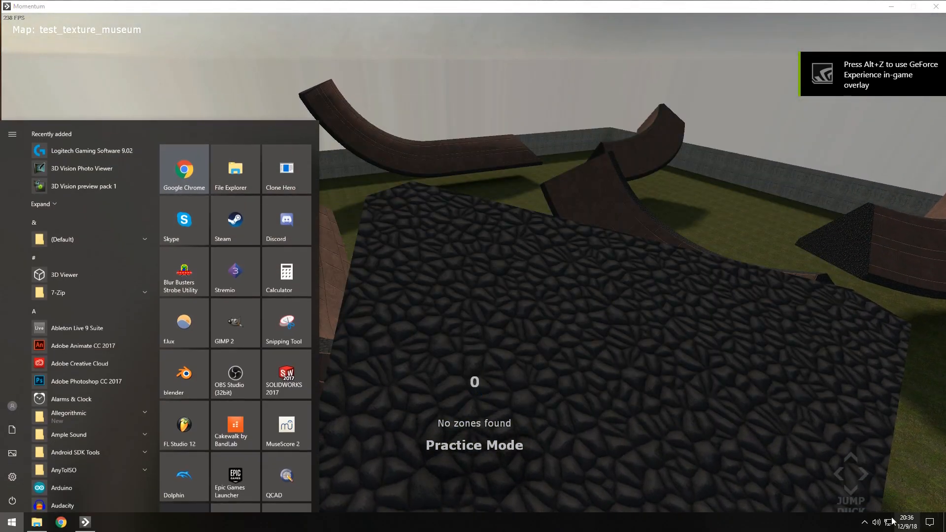
left_click(865, 523)
right_click(851, 485)
left_click(834, 478)
left_click(834, 479)
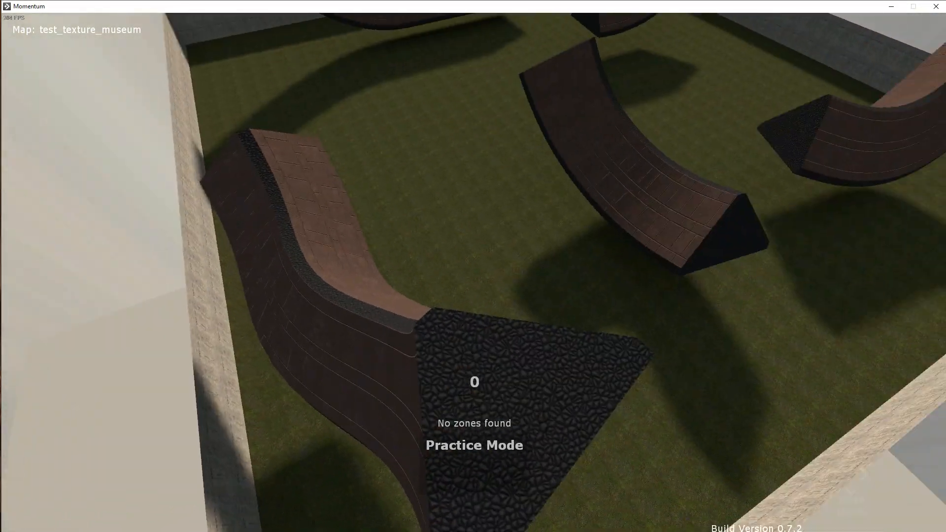
Fly around the ramps to inspect their brick surfaces, rock trim and shading in the game
key("space")
key("w")
key("d")
key("d")
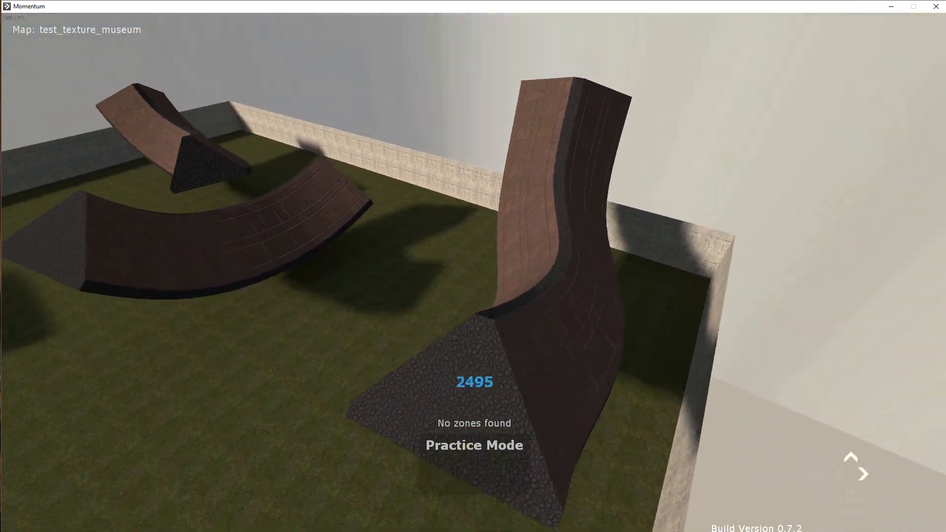
key("a")
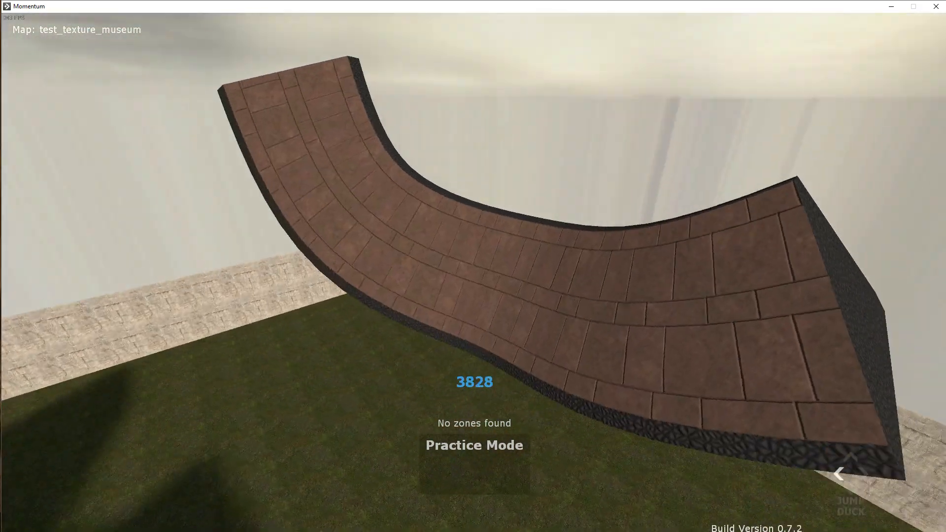
Enable vcollide_wireframe from the console and resume the game to view the ramp's collision mesh
key("Escape")
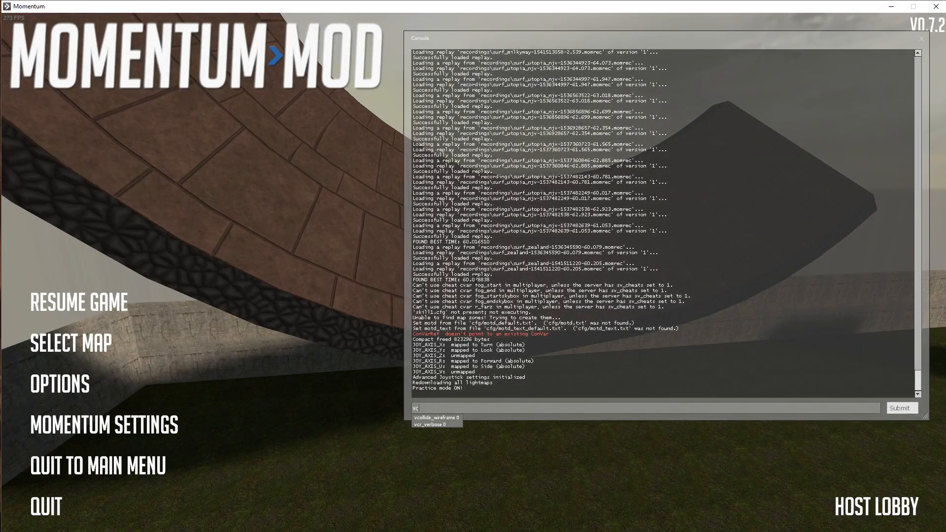
key("Return")
key("Escape")
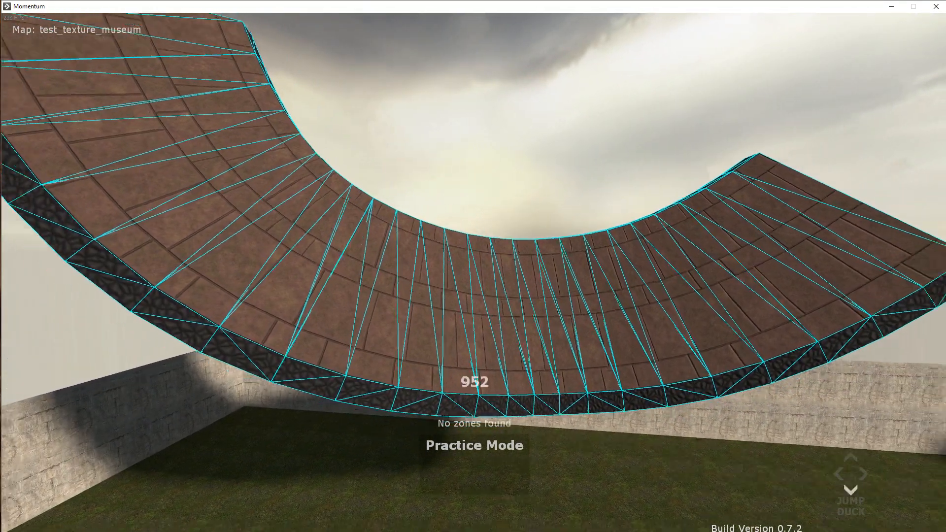
key("w")
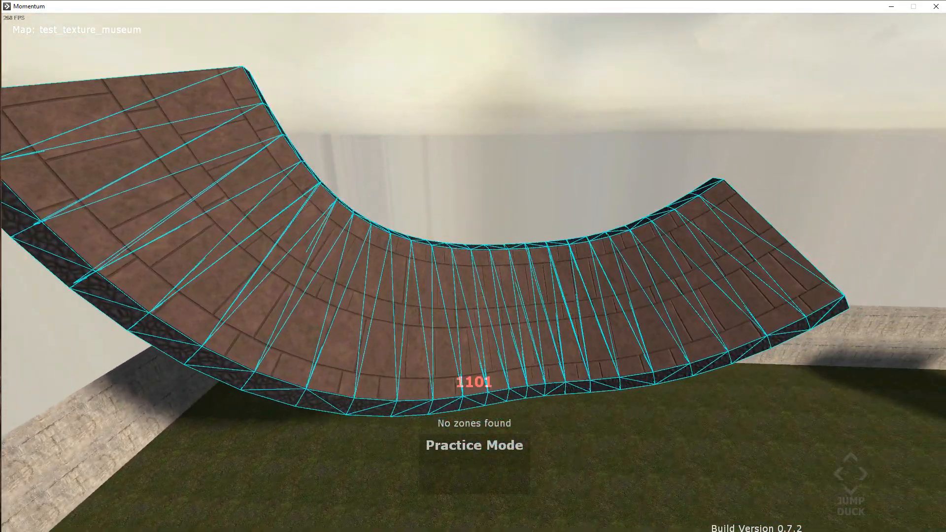
Fly around and beneath the ramps to examine how their collision wireframes match the curved, tilted and flat surfaces
key("space")
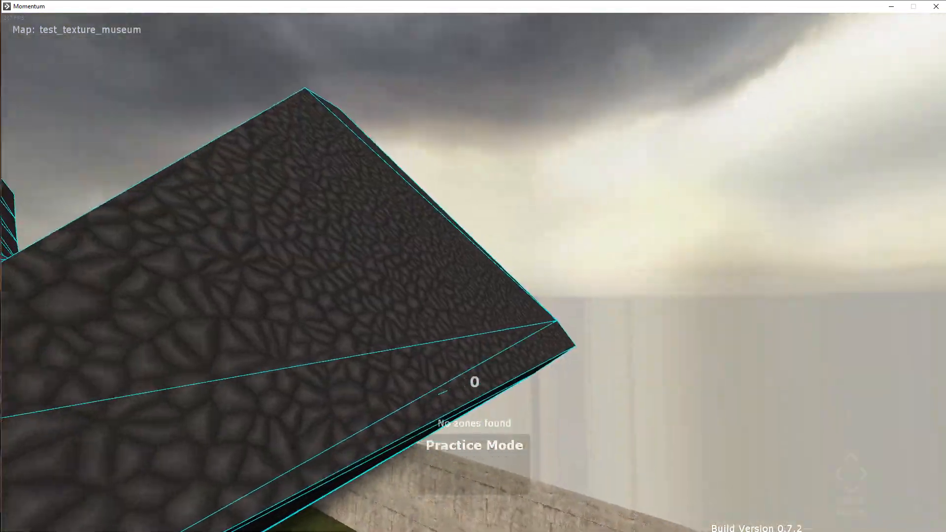
key("a")
key("w")
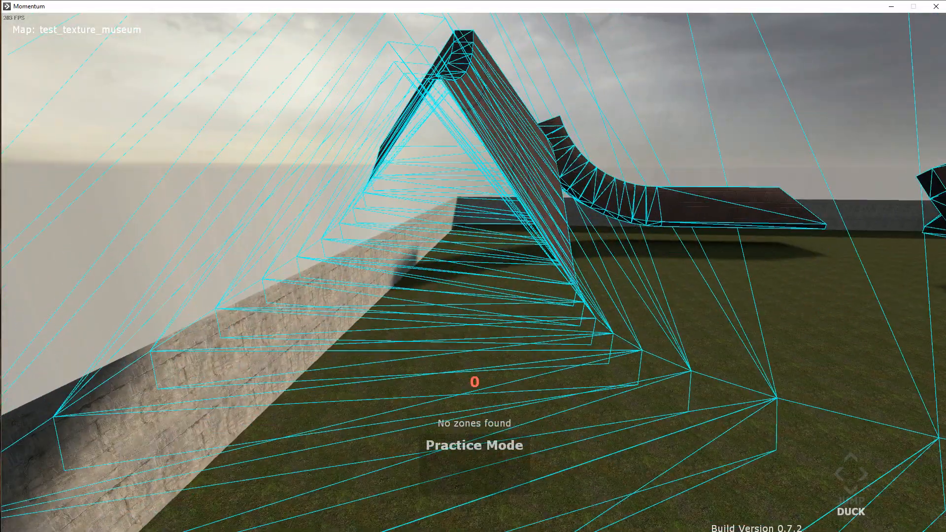
key("w")
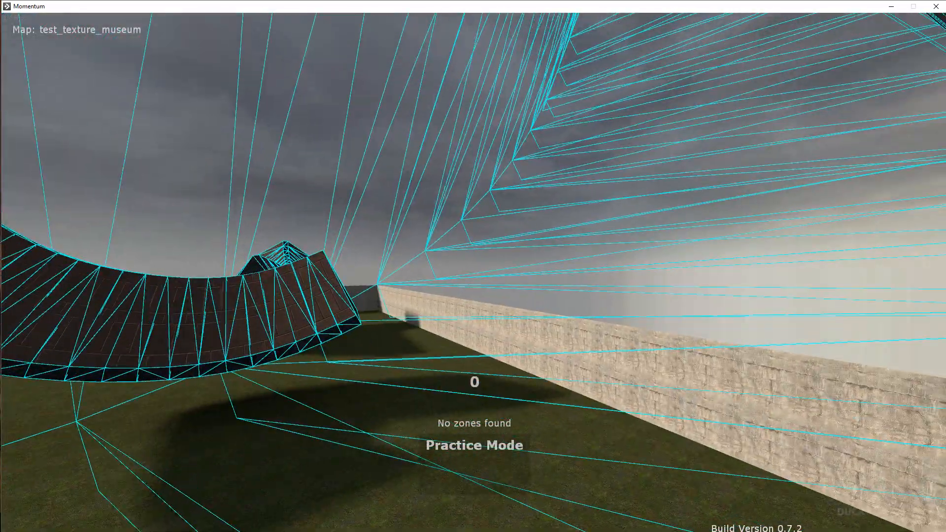
key("w")
key("w")
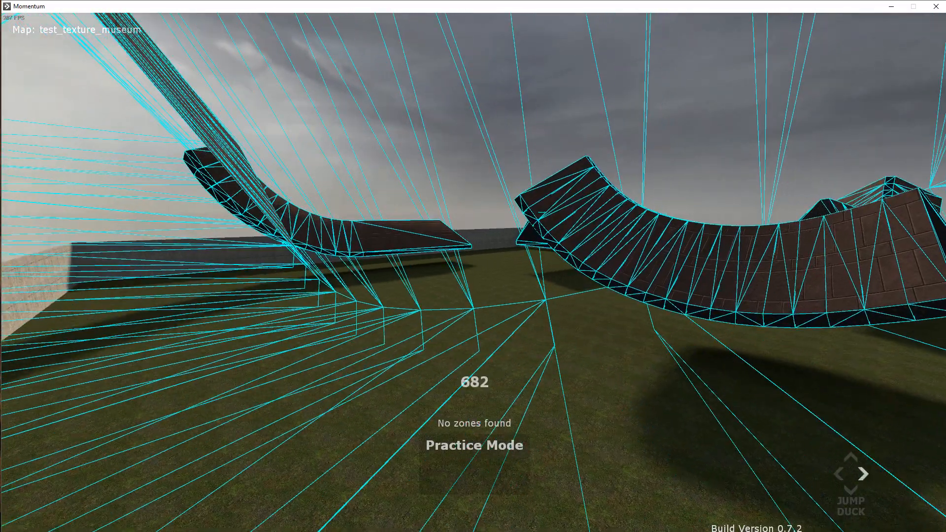
key("d")
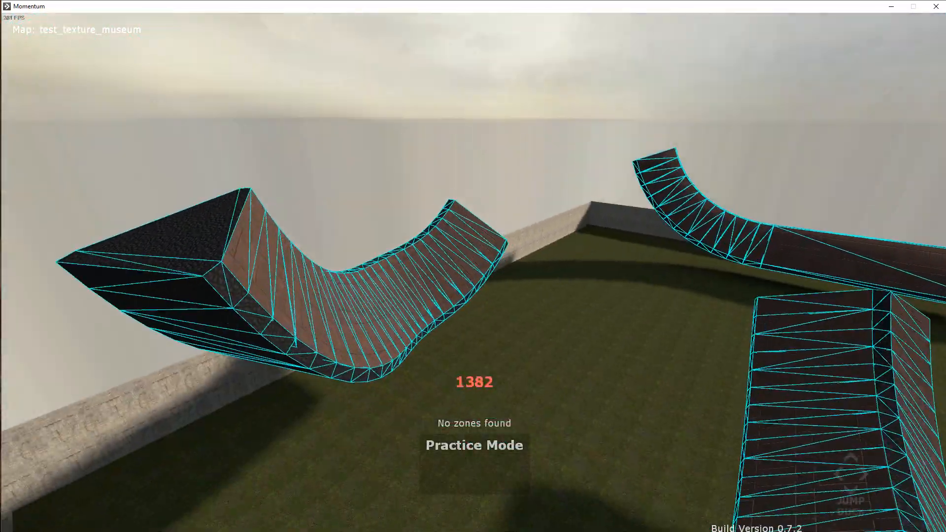
Set vcollide_wireframe to 0 from the console and resume the game
key("grave")
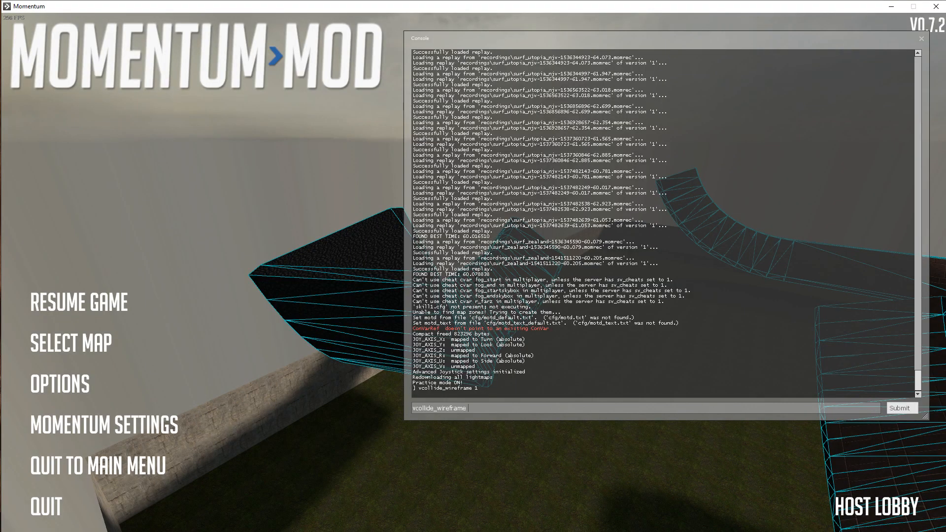
type("0")
key("Return")
key("grave")
Build the map's cubemaps from the console
key("grave")
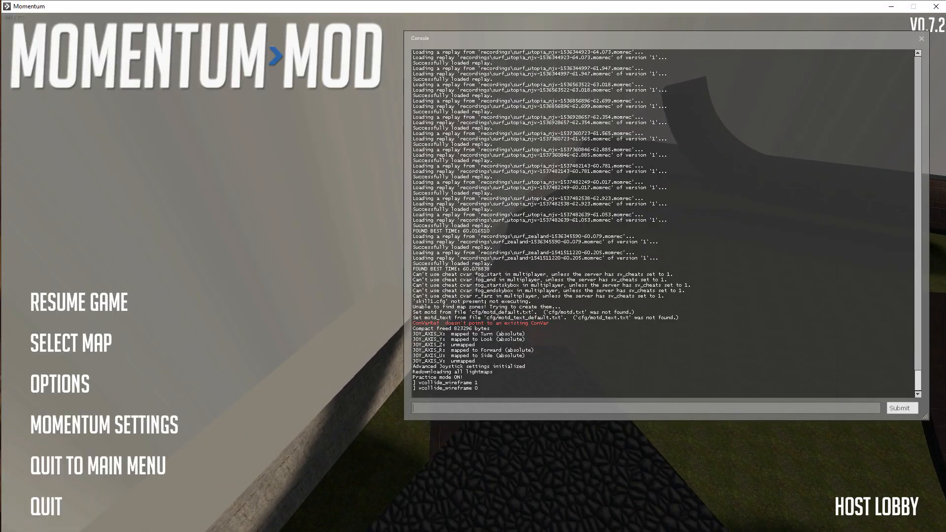
type("build")
key("Tab")
key("Return")
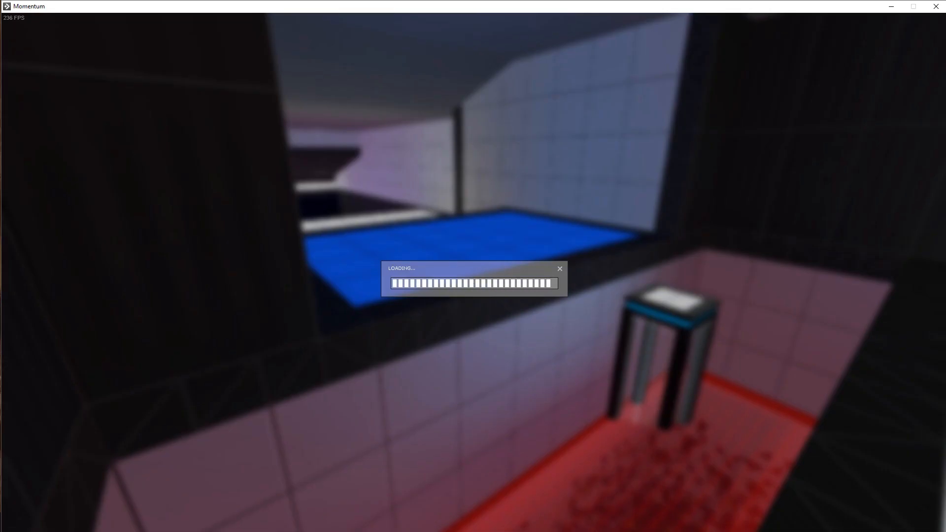
Enter practice mode and fly around the curved ramp to examine the reflections on its brick surface
key("a")
key("space")
key("v")
key("w")
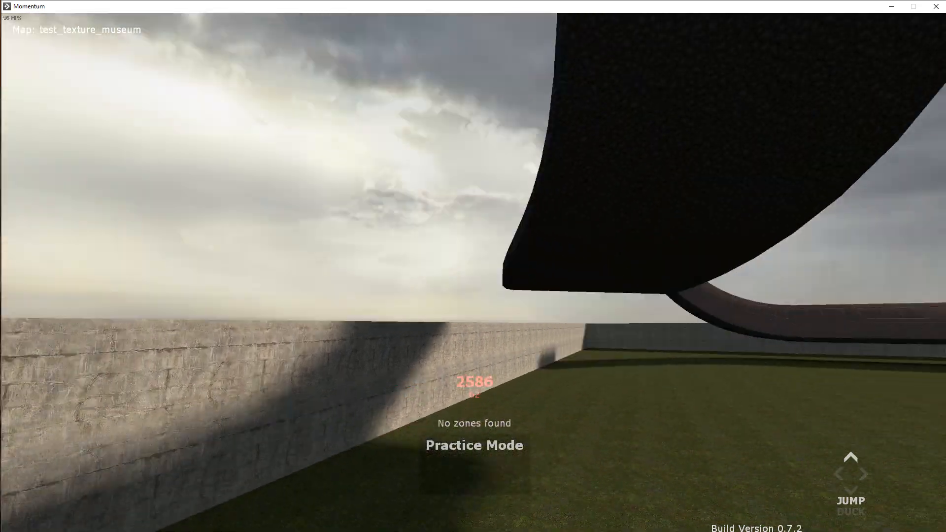
key("d")
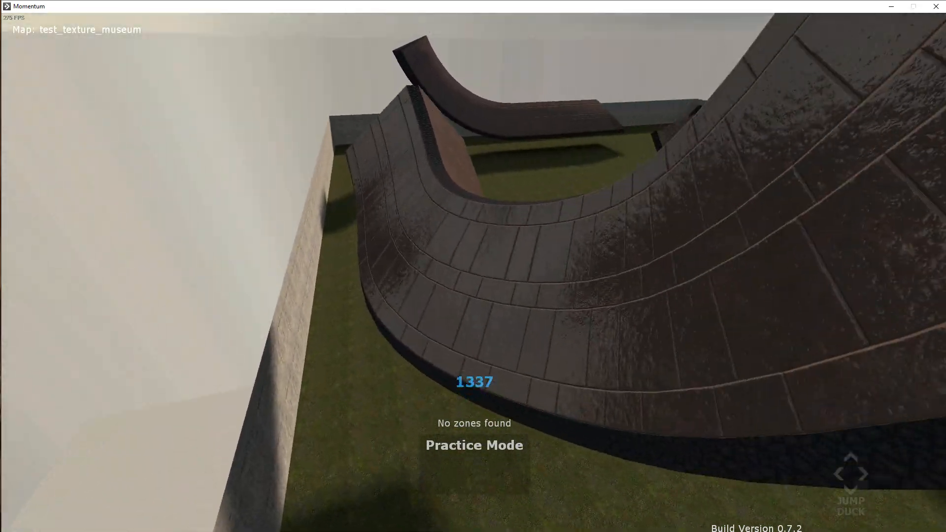
key("w")
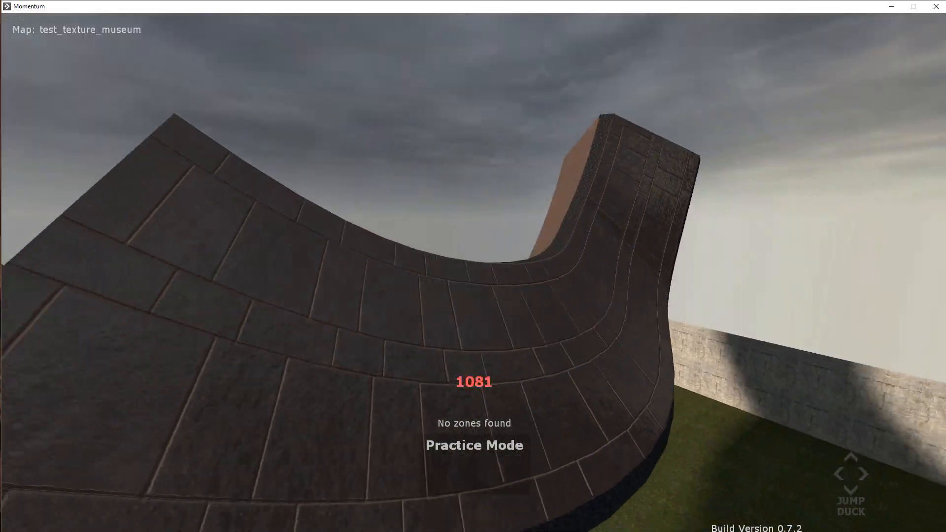
Fly beneath and around the ramps to view their rock trim and underside, and rise above the curved ramp's end
key("a")
key("d")
key("ctrl")
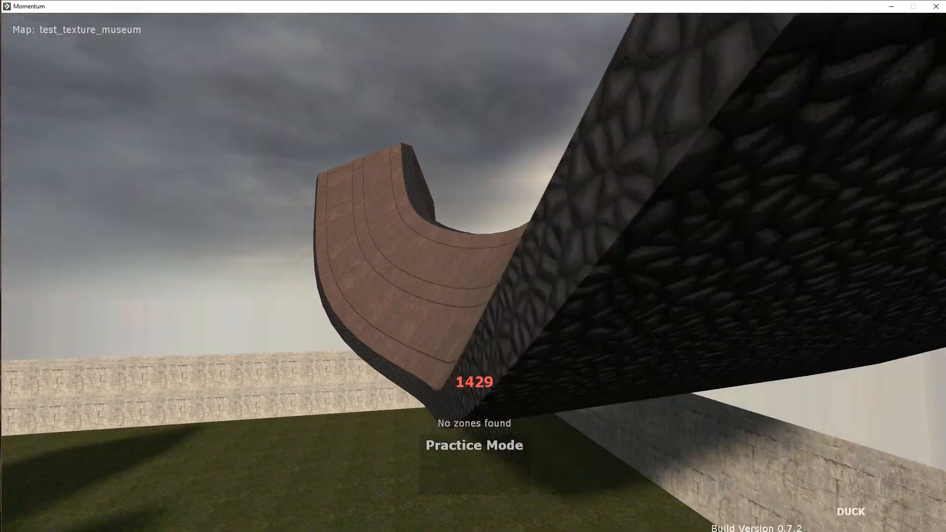
key("w")
key("w")
key("a")
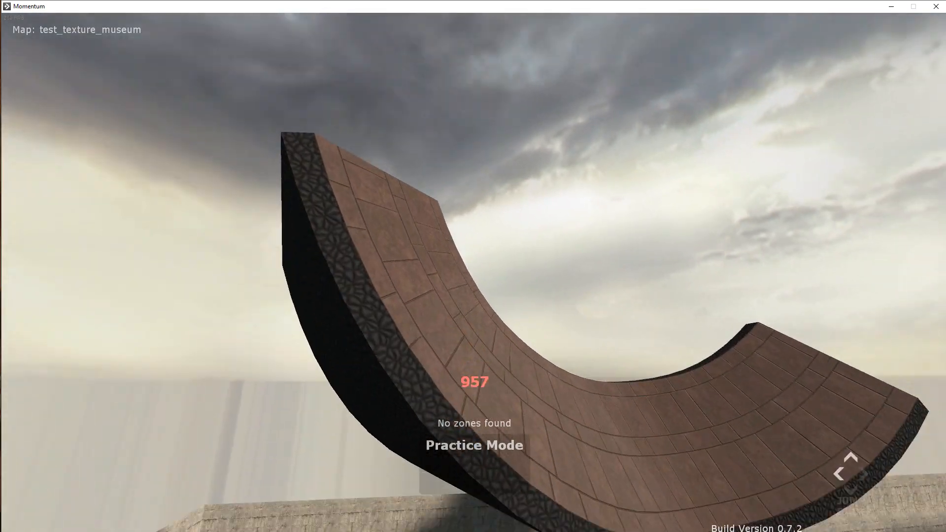
key("space")
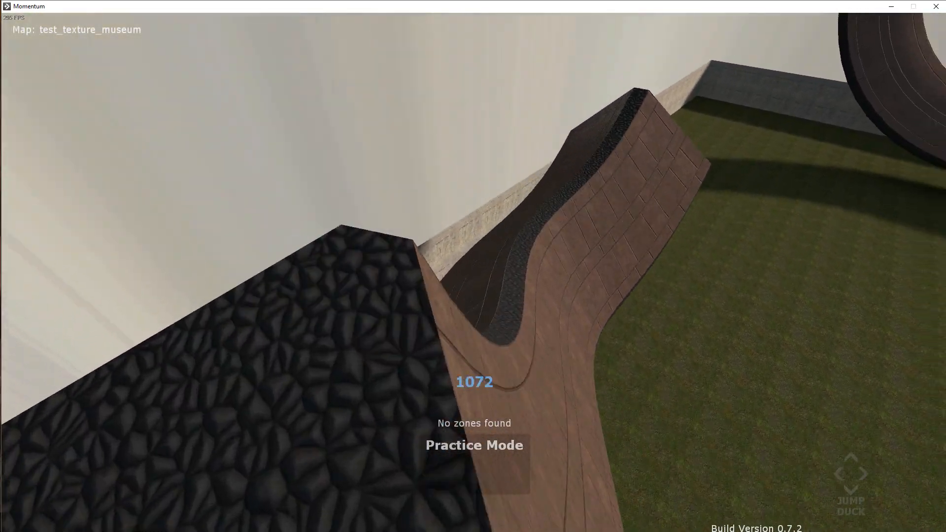
Leave practice mode and test landing and moving on the curved ramp's rock-textured end
key("v")
key("a")
key("w")
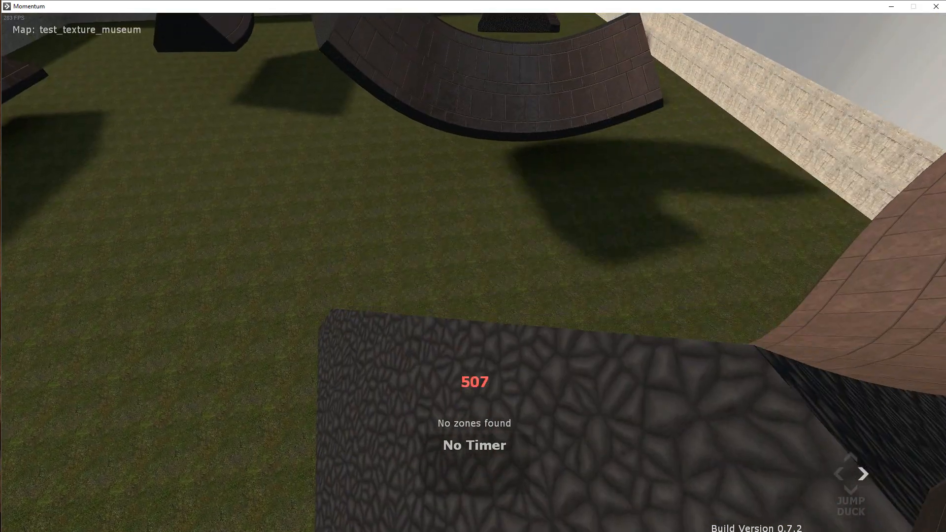
key("a")
key("d")
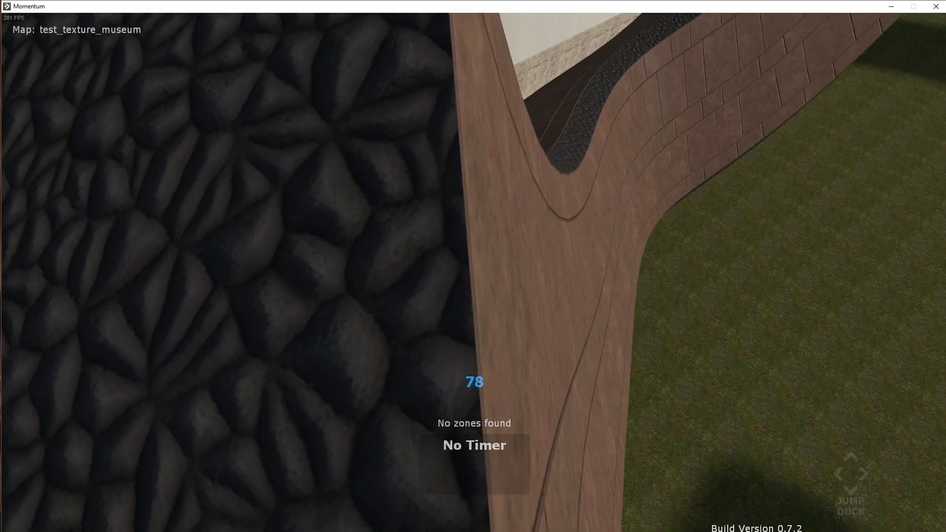
Jump off the rock-textured end and surf the curved ramp's brick sides to test its collision
key("d")
key("space")
key("a")
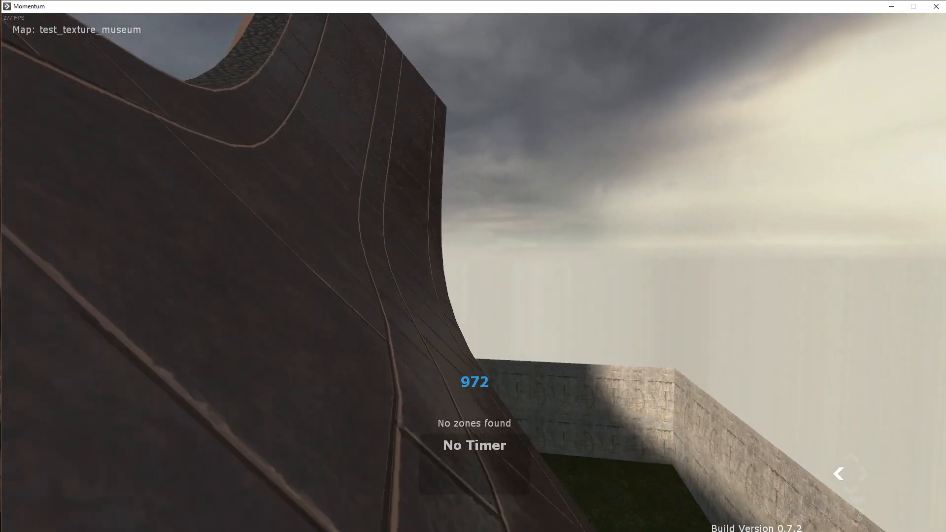
key("space")
key("w")
key("d")
key("a")
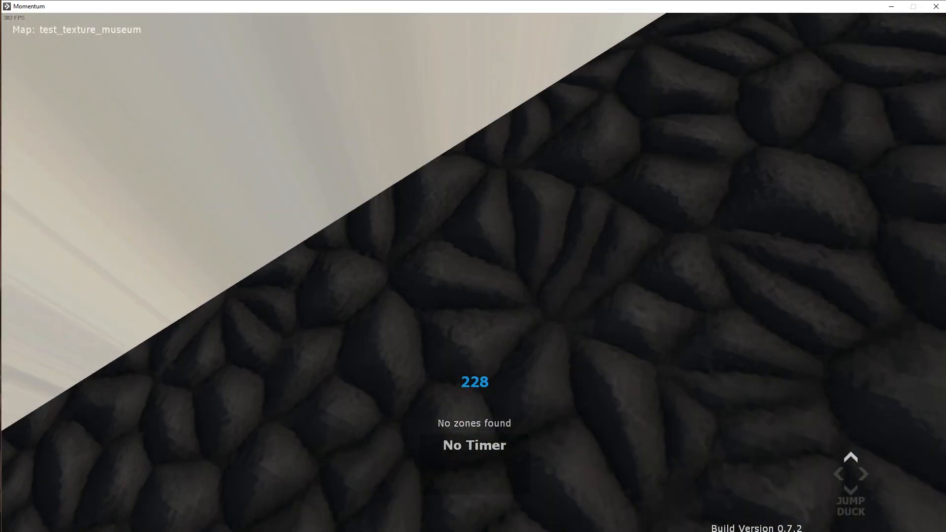
key("a")
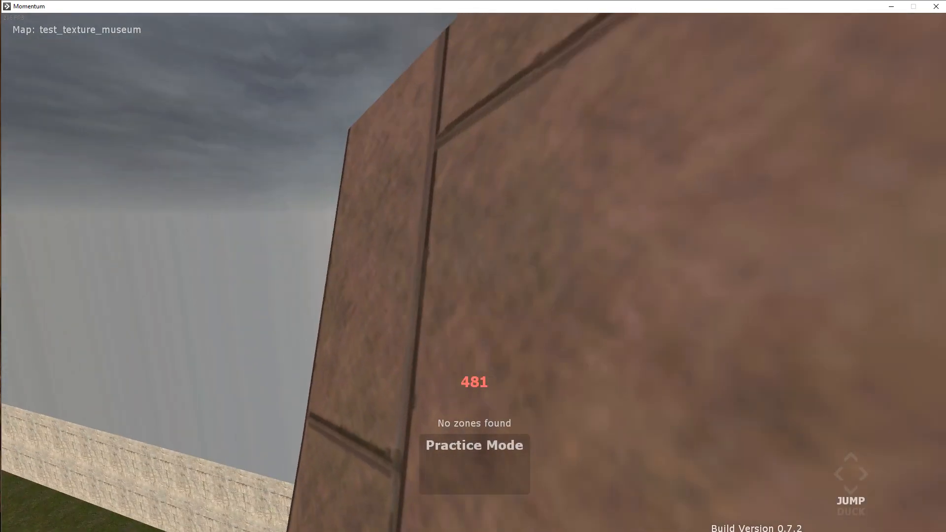
Leave practice mode, jump from the rock-textured end and steer onto the ramp's sunlit brick side
key("v")
key("w")
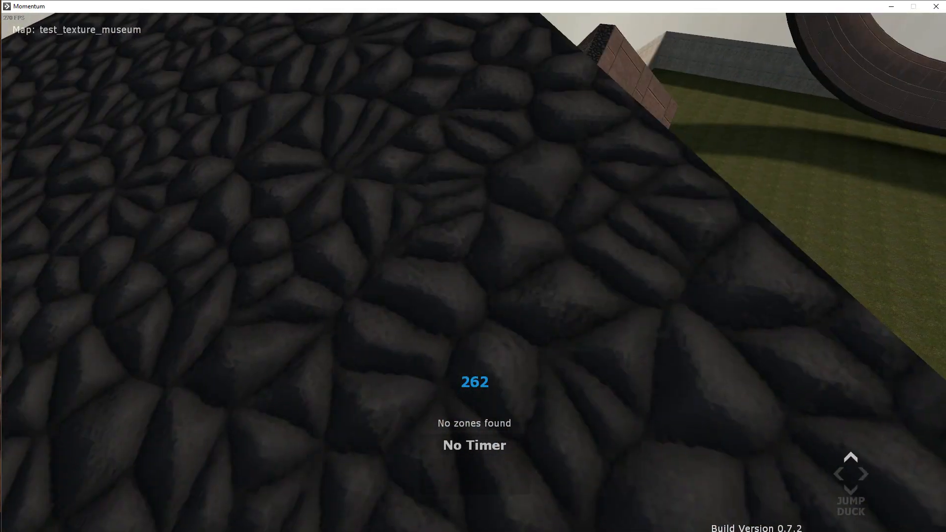
key("space")
key("d")
key("a")
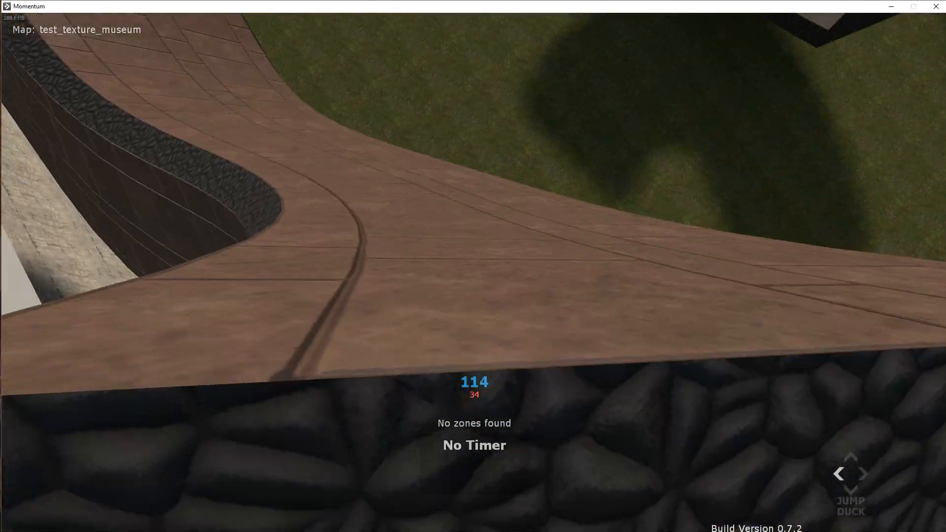
key("a")
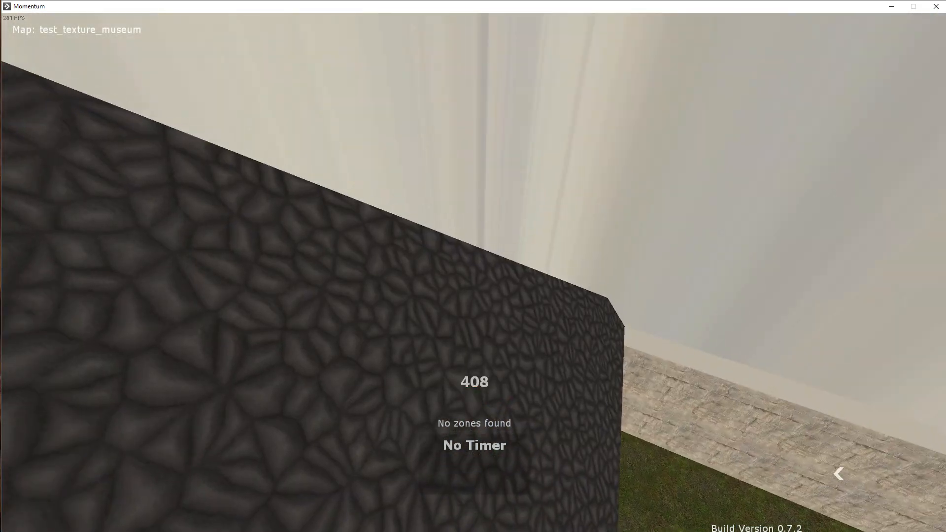
Fly back above the ramp's rock-textured end in practice mode, leave that mode and surf down the shaded brick side
key("space")
key("v")
key("s")
key("v")
key("a")
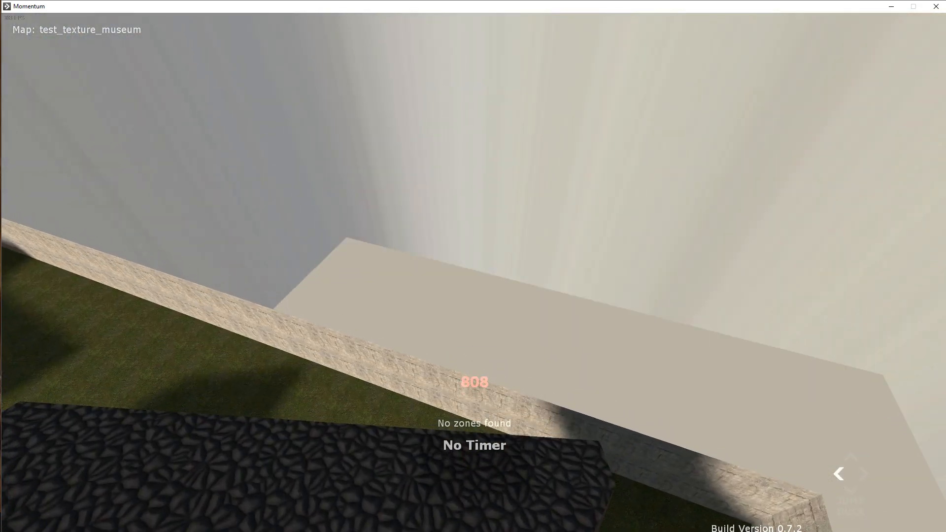
key("d")
key("a")
key("d")
key("a")
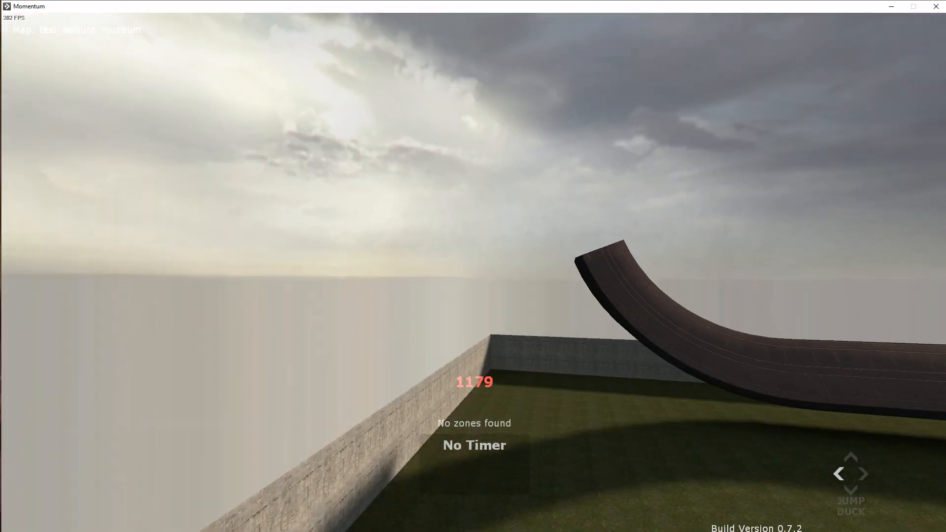
key("d")
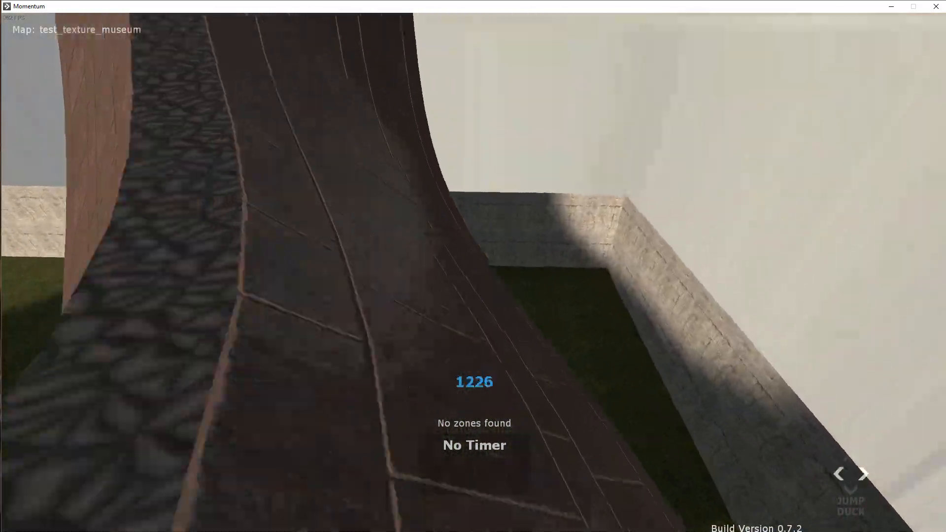
key("a")
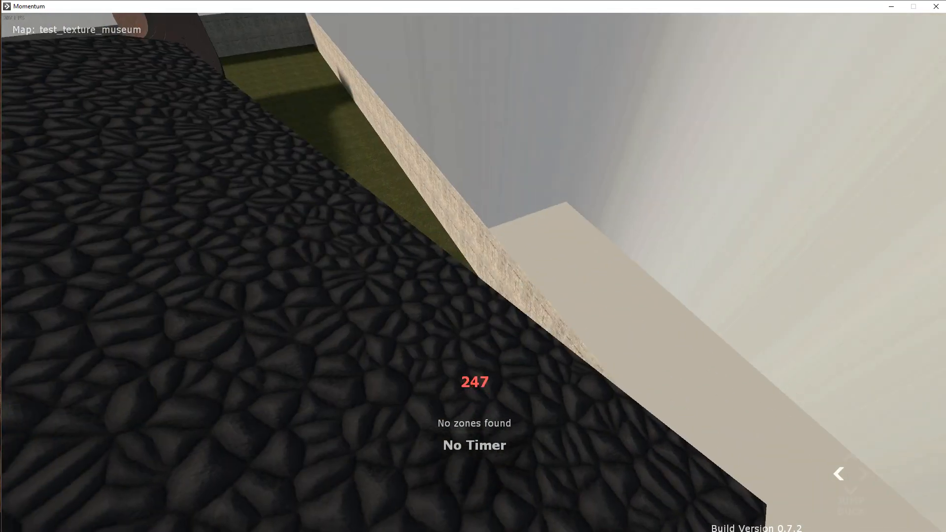
Move off the rock-textured end and surf along the curved ramp again to test its collision
key("w")
key("d")
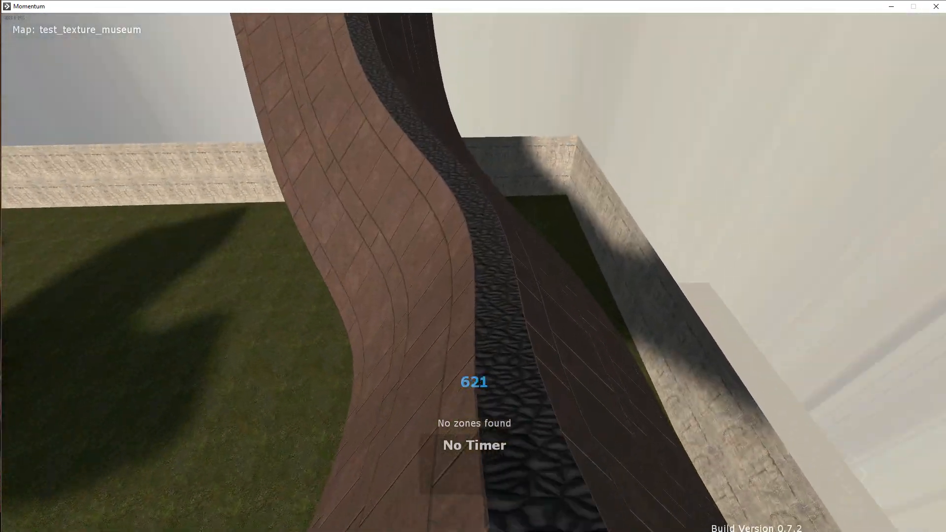
key("a")
key("d")
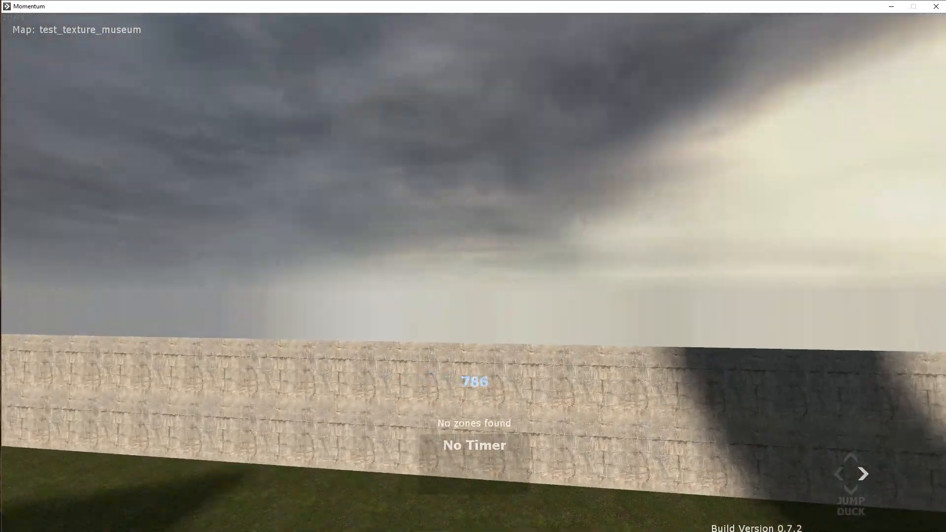
key("space")
key("v")
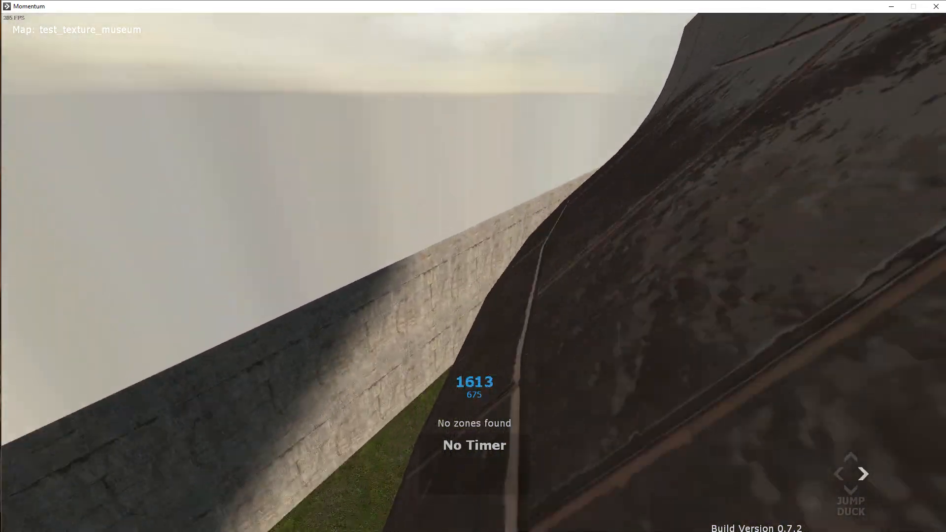
Toggle practice mode while flying around the curved ramp and position the player above its rock-topped ridge
key("space")
key("v")
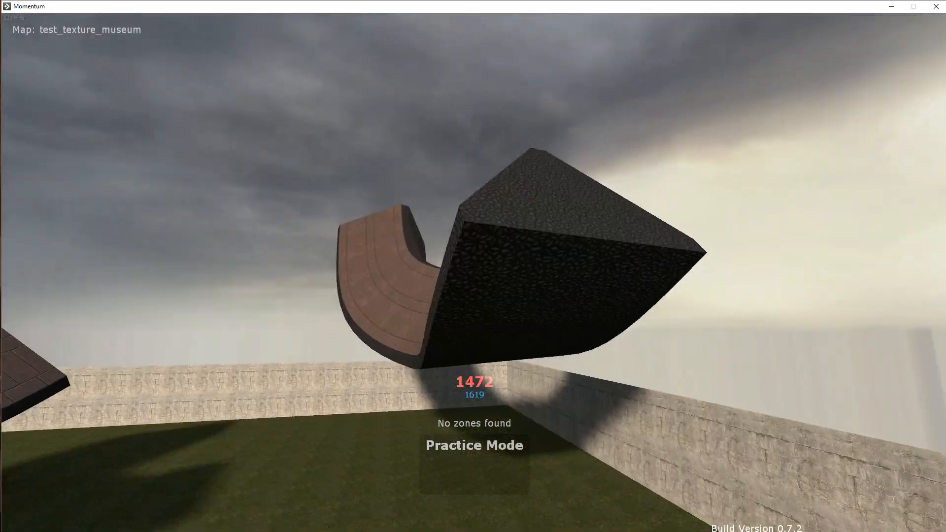
key("v")
key("d")
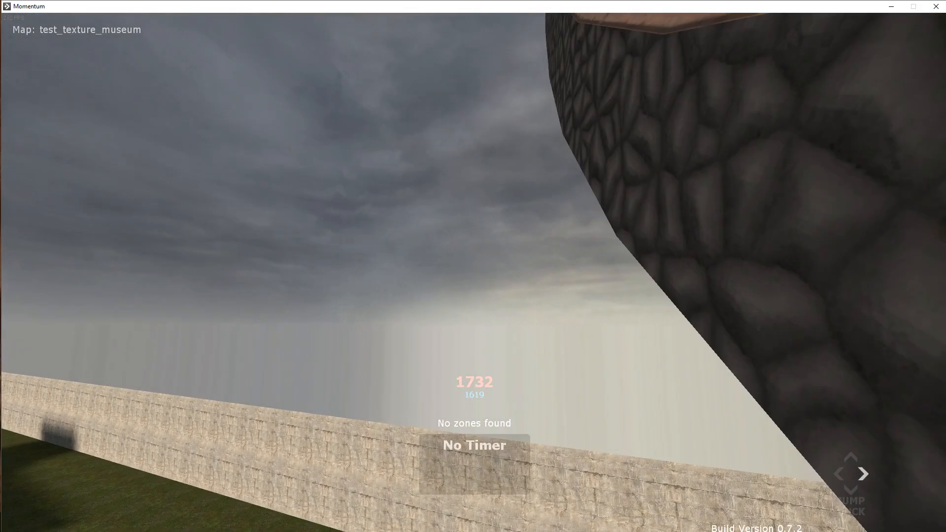
key("v")
key("space")
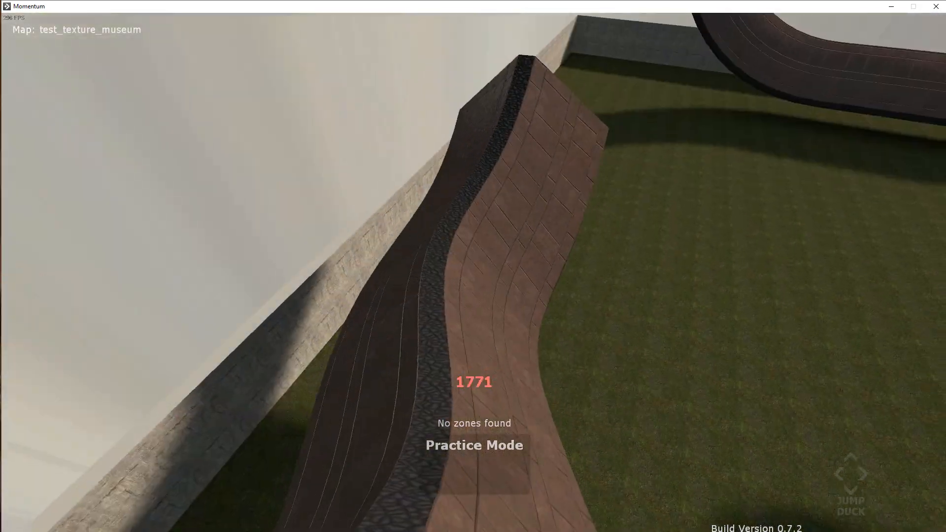
Walk along the ramp's rock-textured top ridge and slide onto its shaded brick side
key("a")
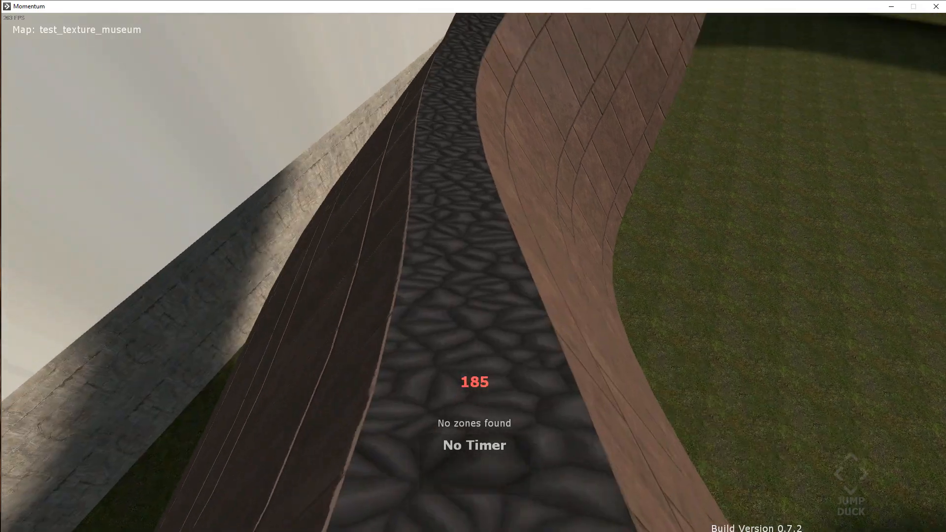
key("w")
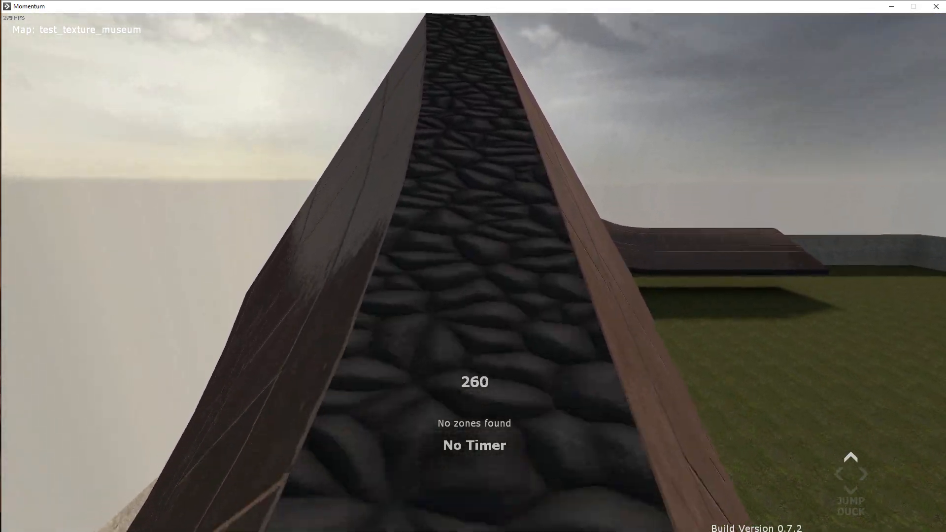
key("a")
key("s")
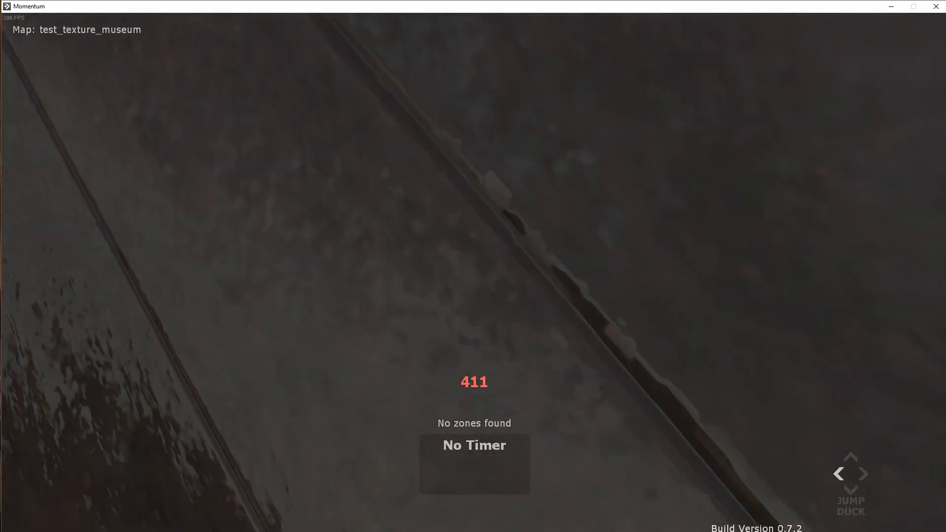
Fly back above the ramp's rock-textured end in practice mode and drop onto it outside that mode
key("v")
key("d")
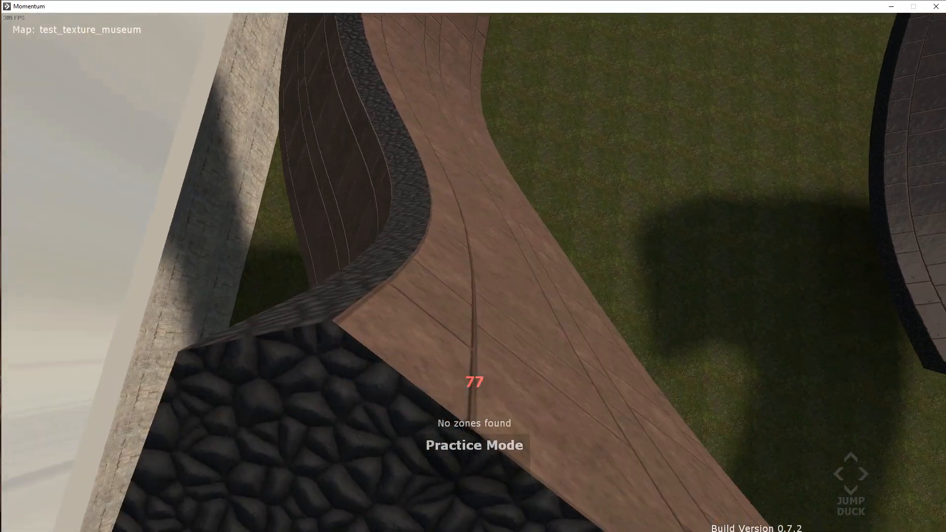
key("v")
key("a")
key("v")
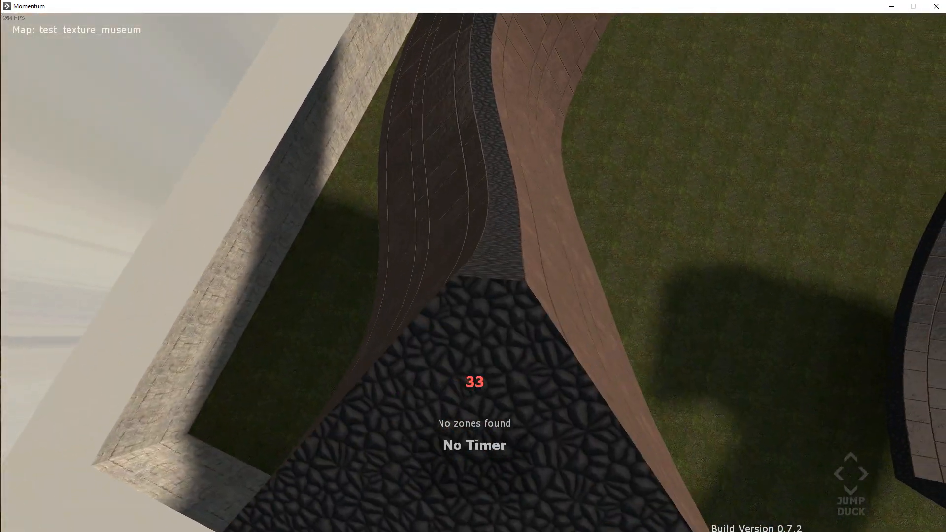
Walk off the rock-textured end and surf down the ramp's sunlit brick side to test its collision
key("w")
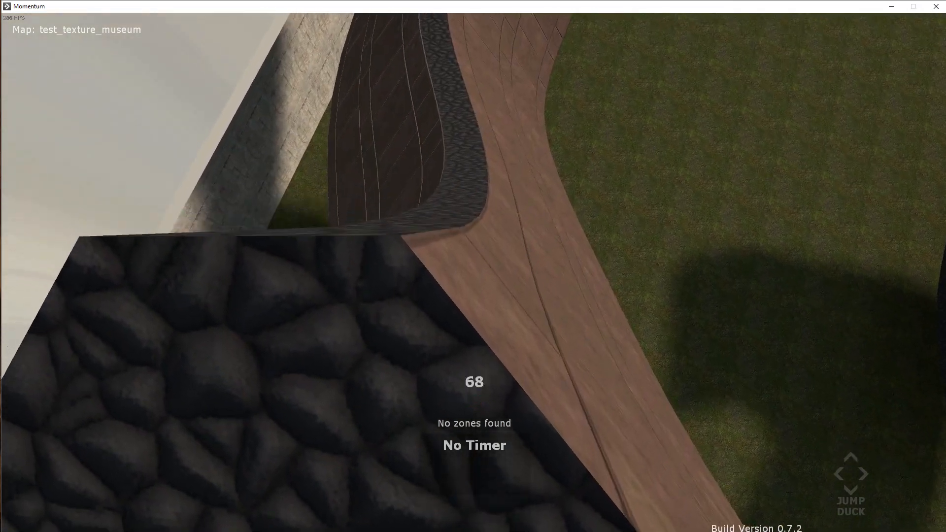
key("a")
key("a")
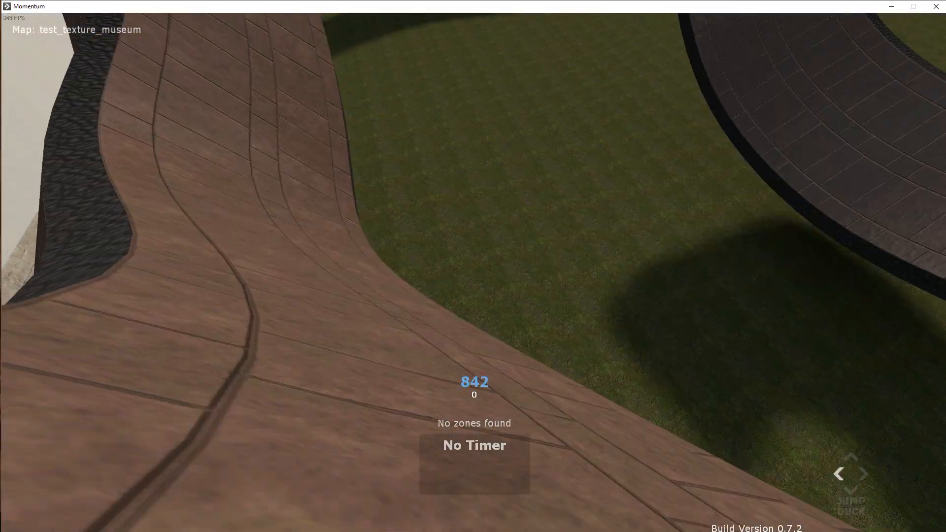
key("d")
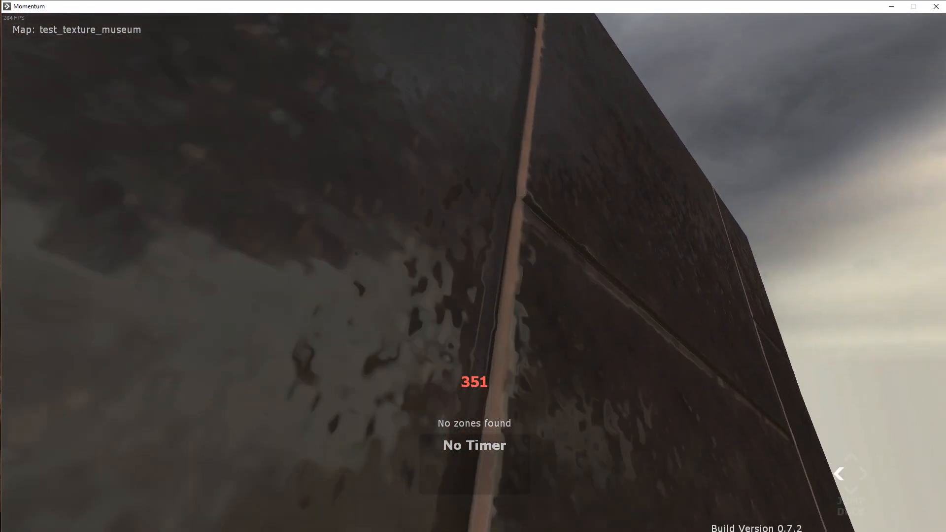
Fly back to the rock-textured end in practice mode, leave that mode and surf along the curved brick side again
key("space")
key("v")
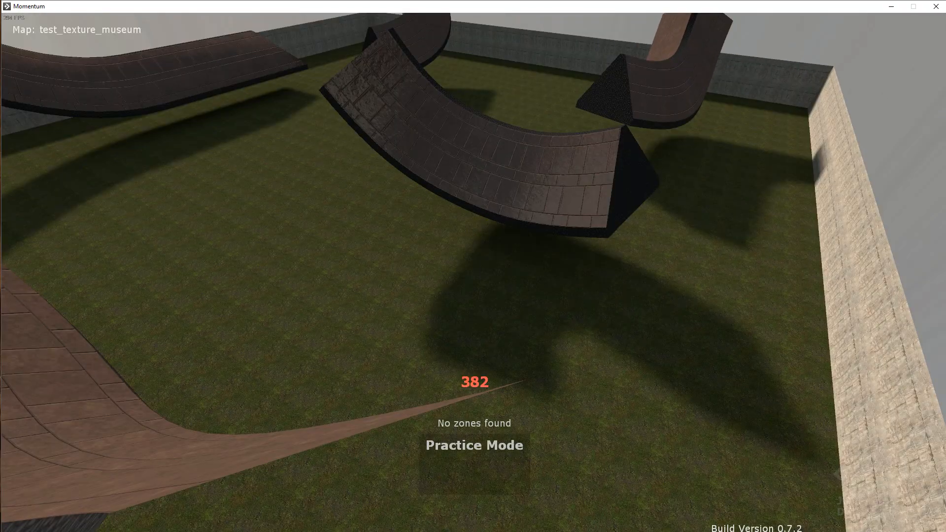
key("v")
key("d")
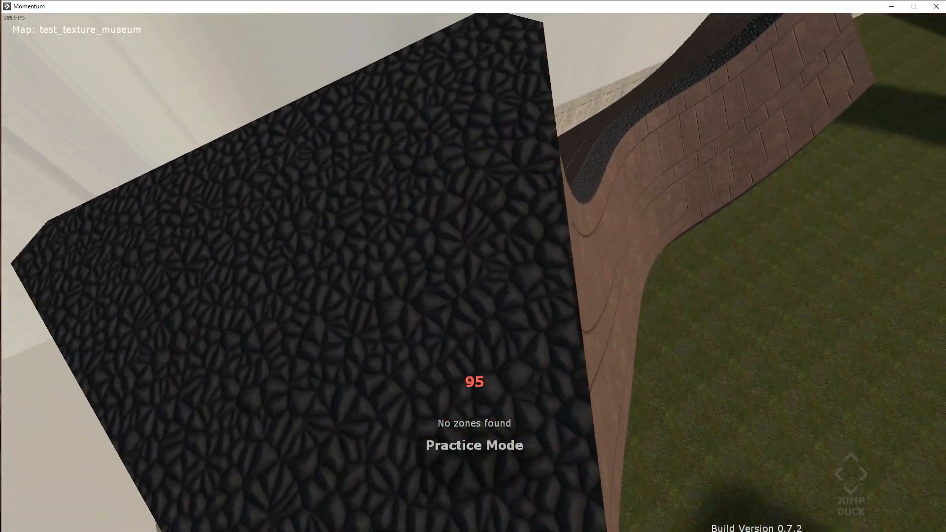
key("d")
key("space")
key("a")
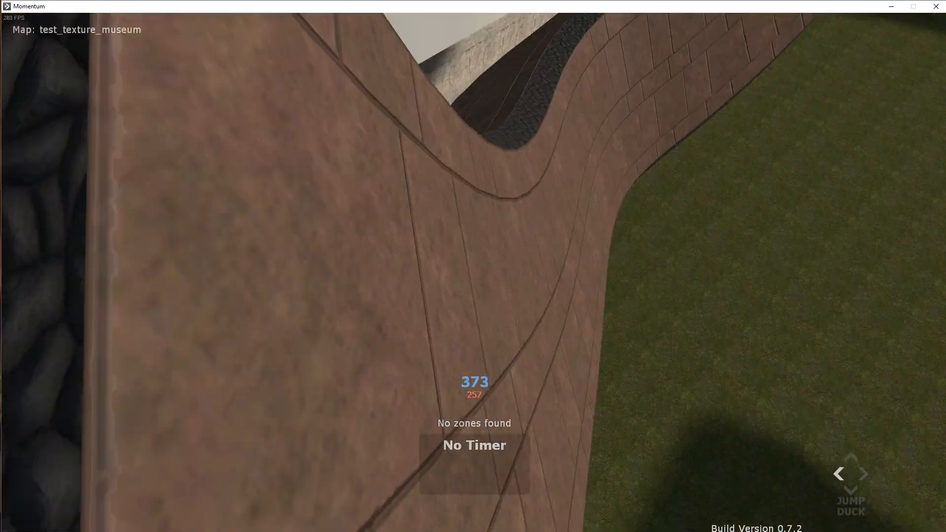
key("d")
key("a")
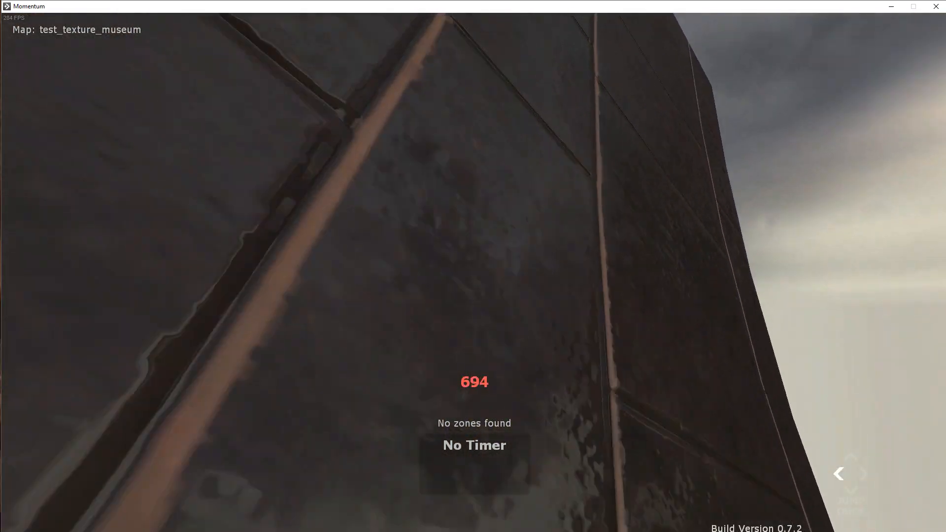
Return to the ramp's rock-textured end and surf along both its shaded and sunlit brick sides
key("v")
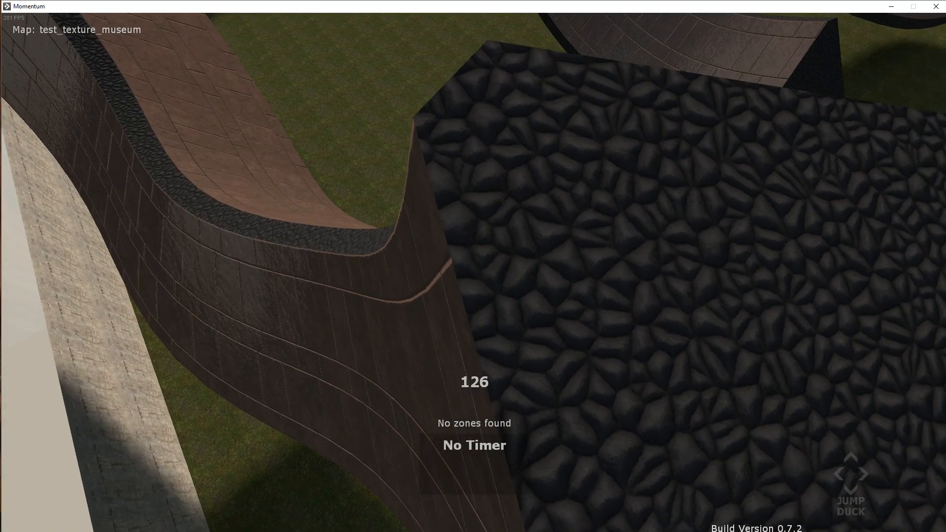
key("w")
key("d")
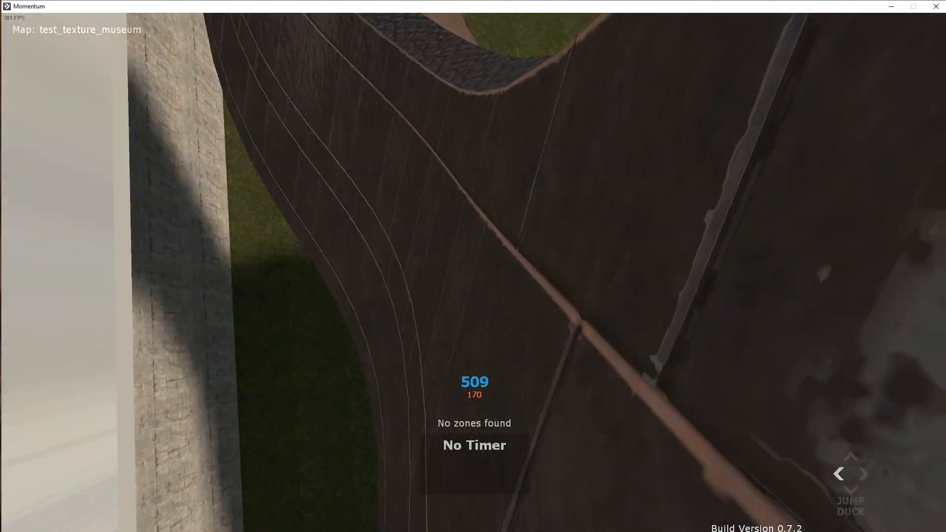
key("a")
key("d")
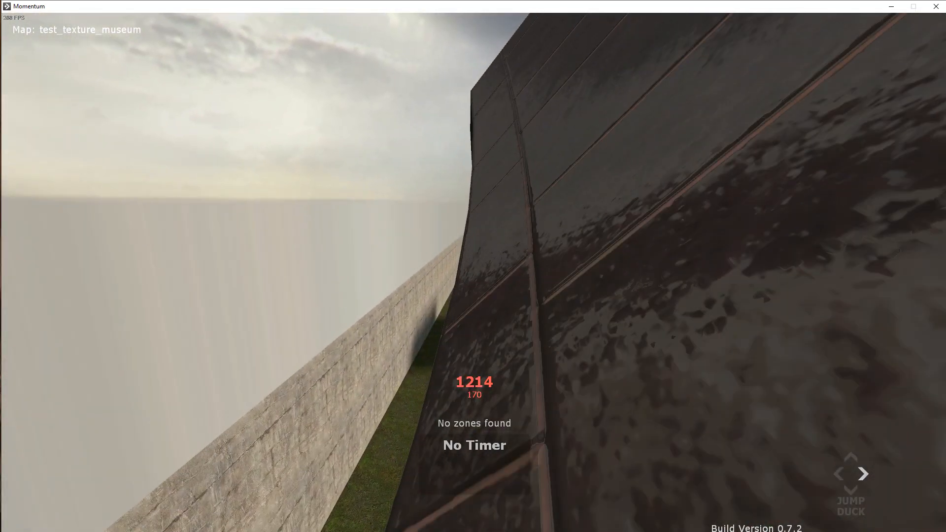
key("a")
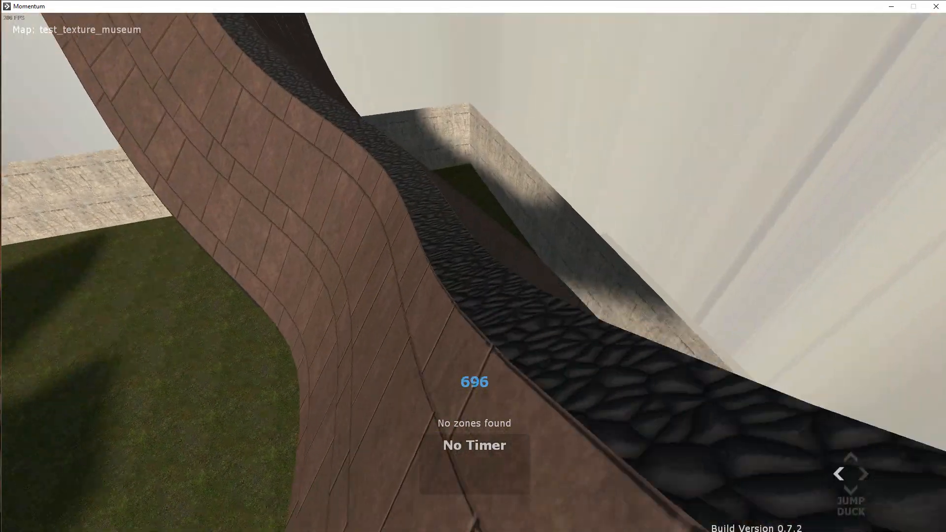
key("d")
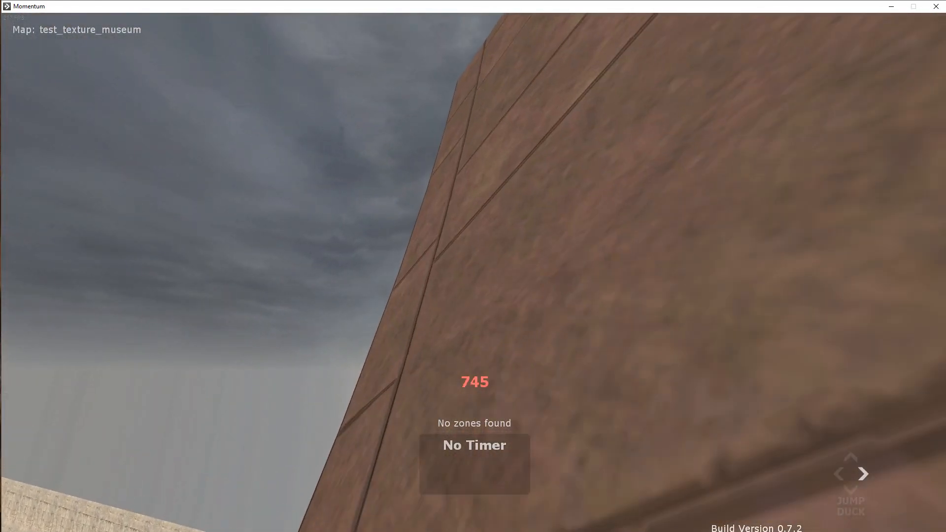
Fly back to the ramp's end in practice mode, leave that mode, jump off the rock face and surf the curve
key("v")
key("space")
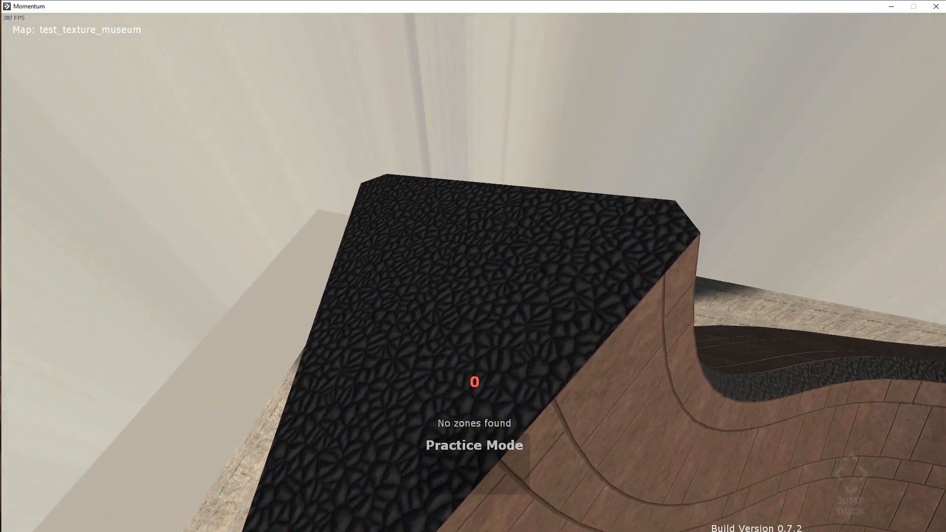
key("v")
key("w")
key("space")
key("d")
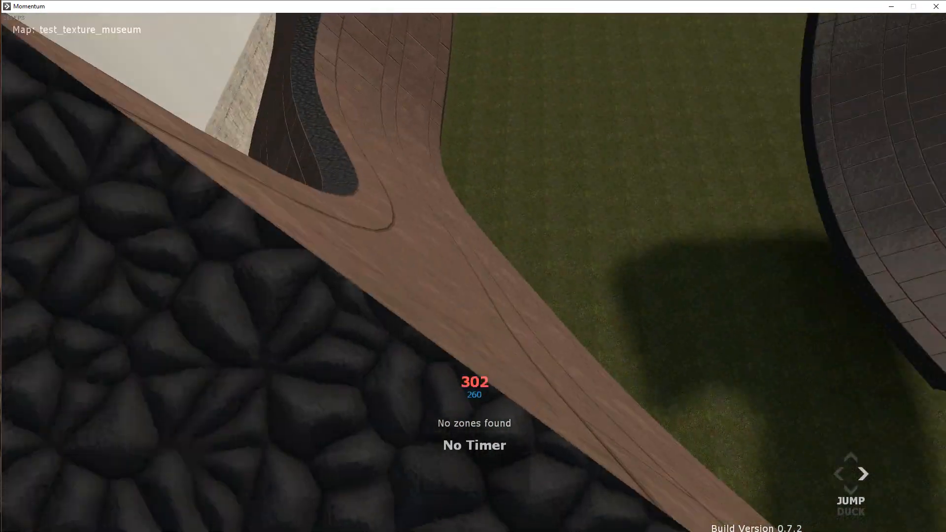
key("a")
key("d")
key("a")
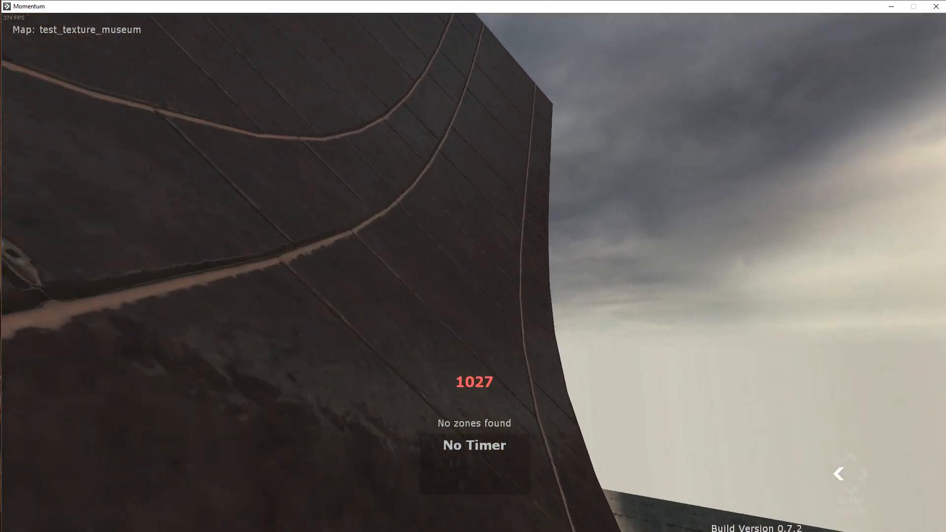
Jump along the ramp's rock-topped ridge to test the collision between its two brick sides
key("space")
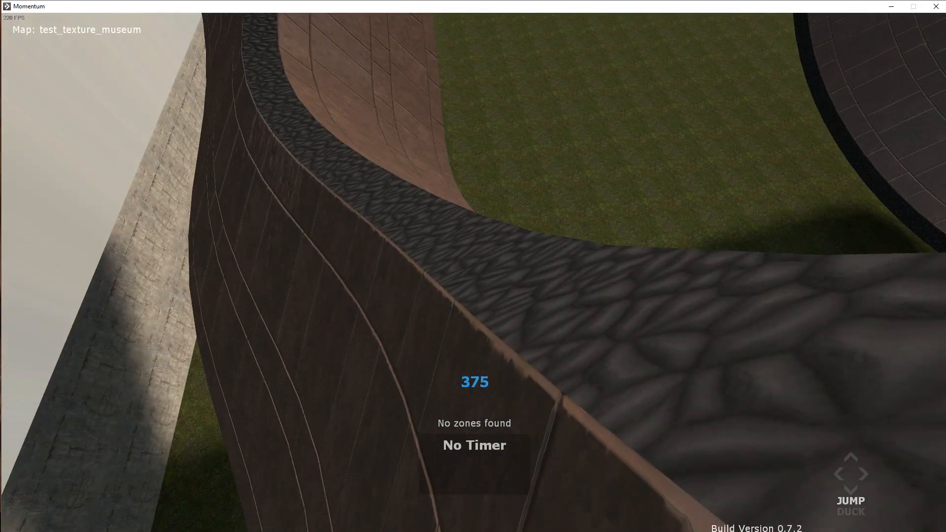
key("a")
key("d")
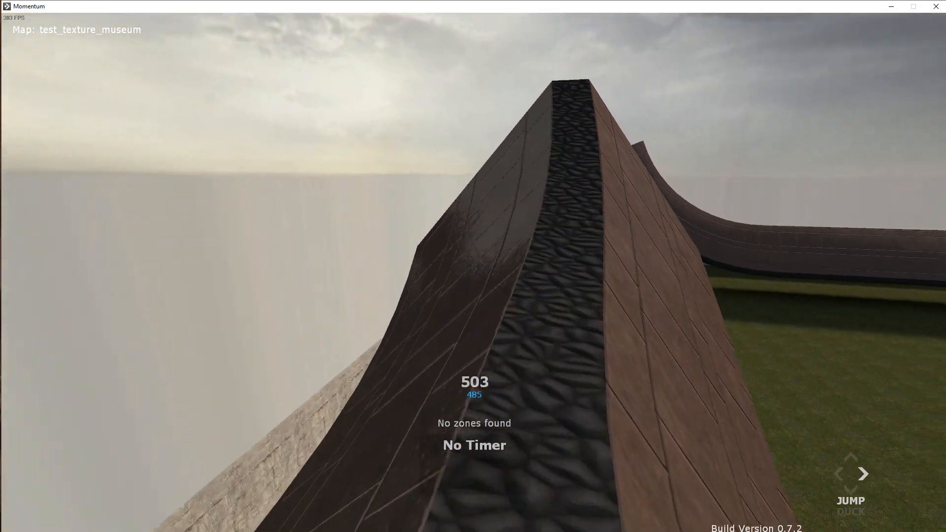
key("a")
Fly back in practice mode to frame the whole curved ramp from its rock-textured end and capture a screenshot
key("v")
key("space")
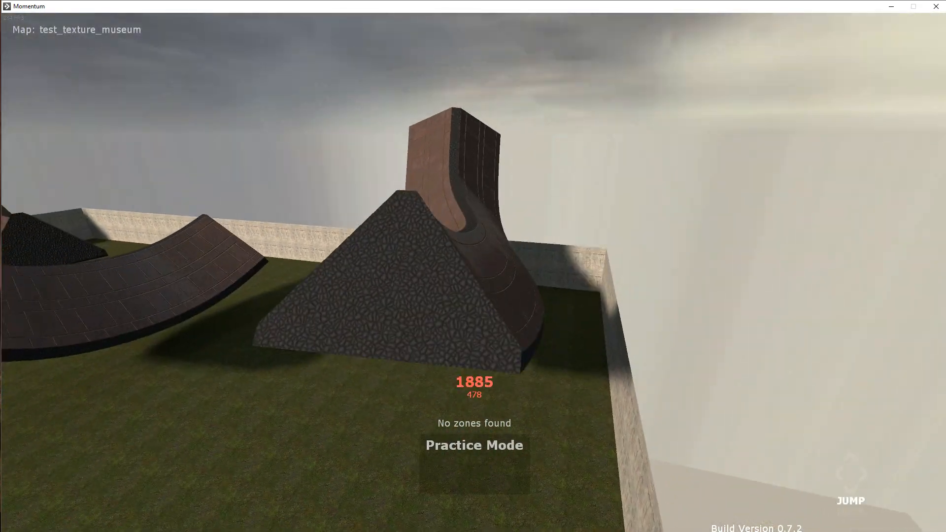
key("ctrl")
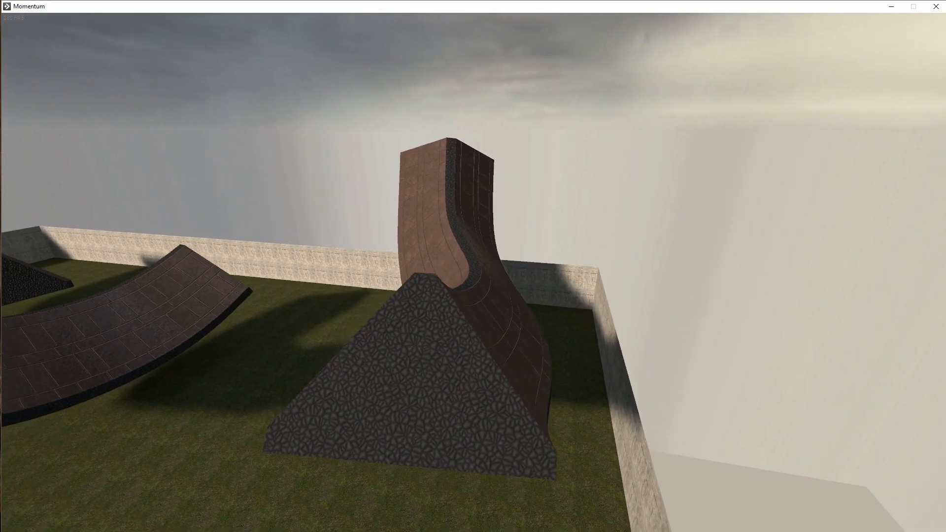
key("a")
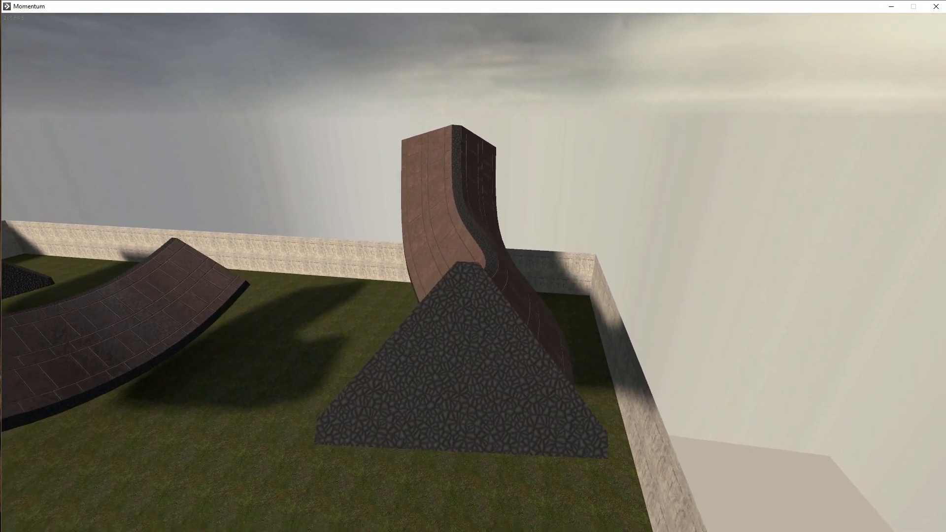
key("a")
key("s")
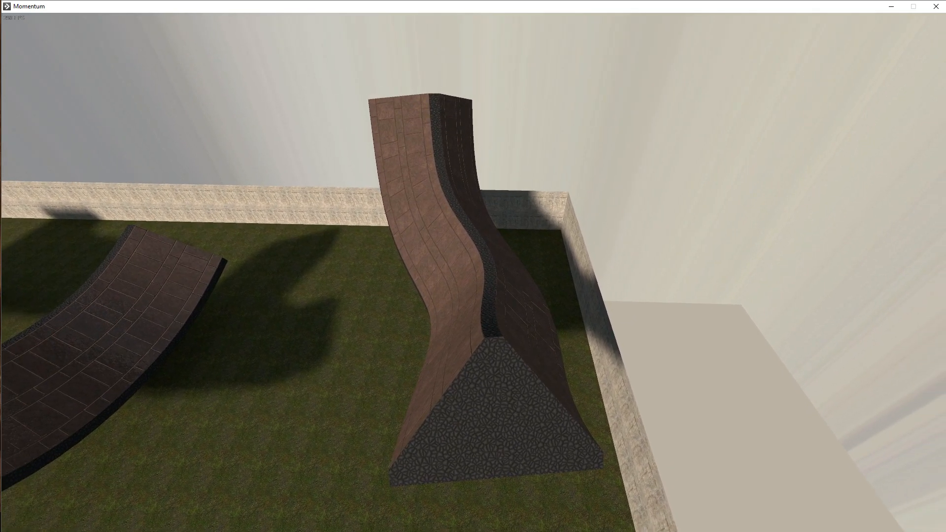
key("alt+F1")
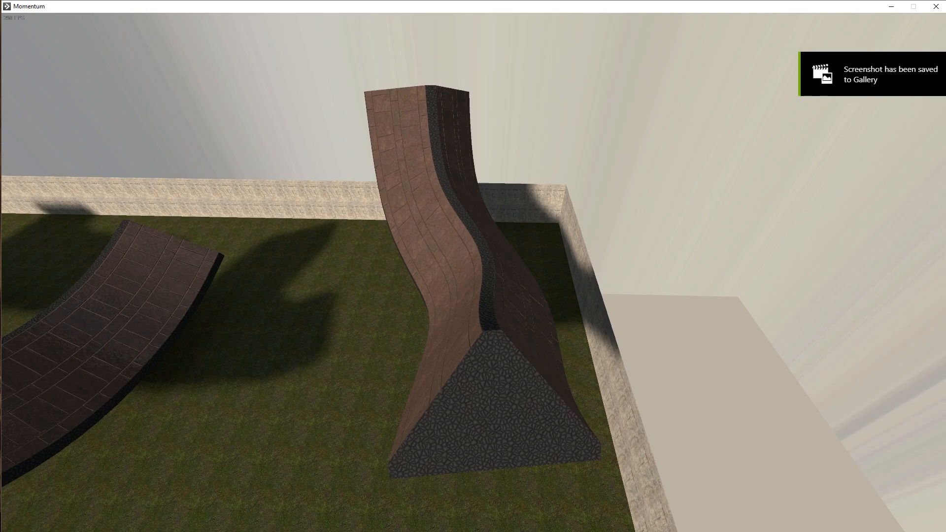
Set the game's video display mode to full screen
key("Escape")
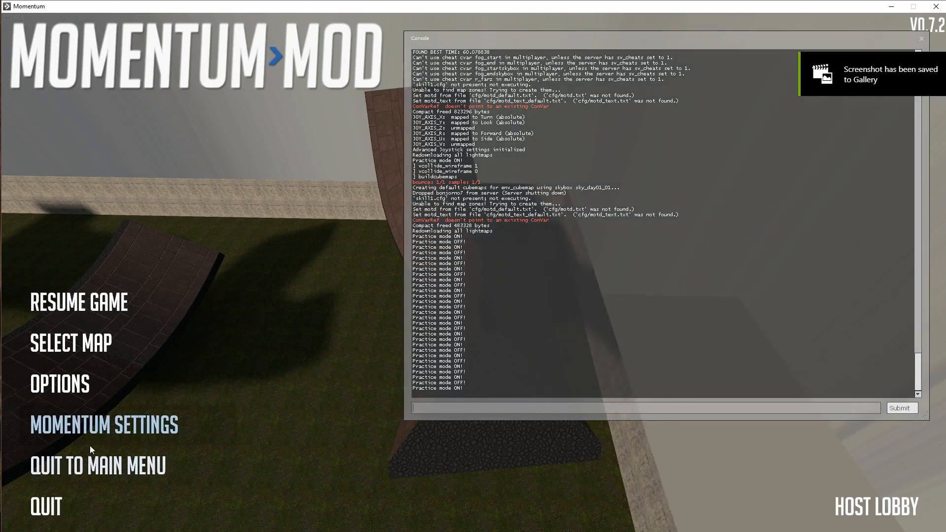
left_click(67, 390)
left_click(465, 198)
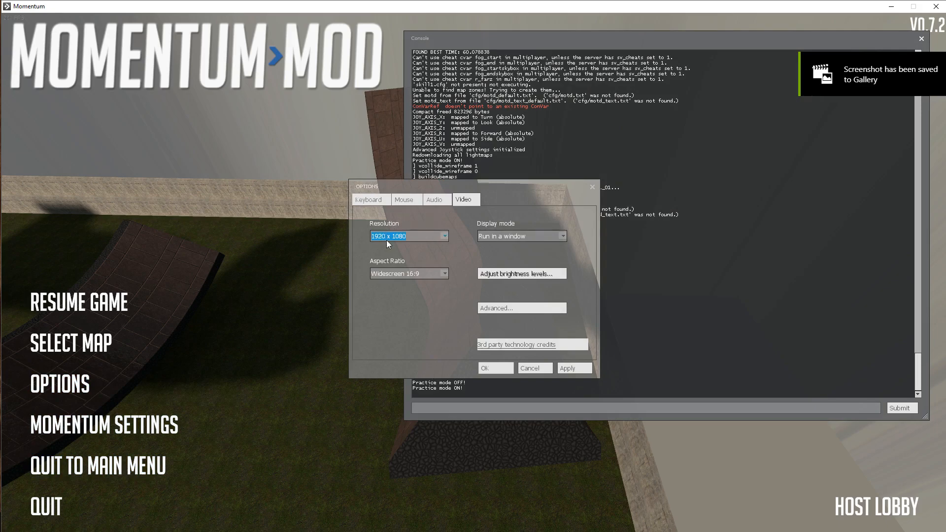
left_click(534, 237)
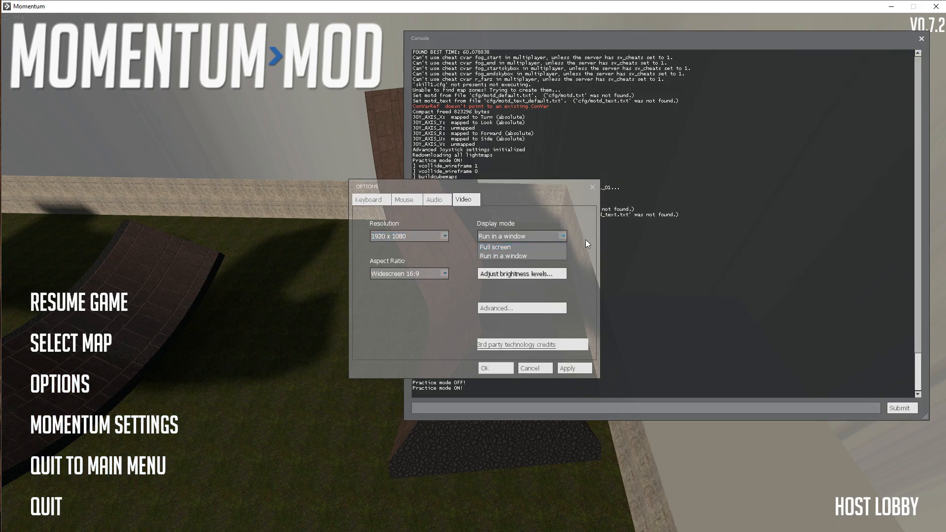
left_click(501, 248)
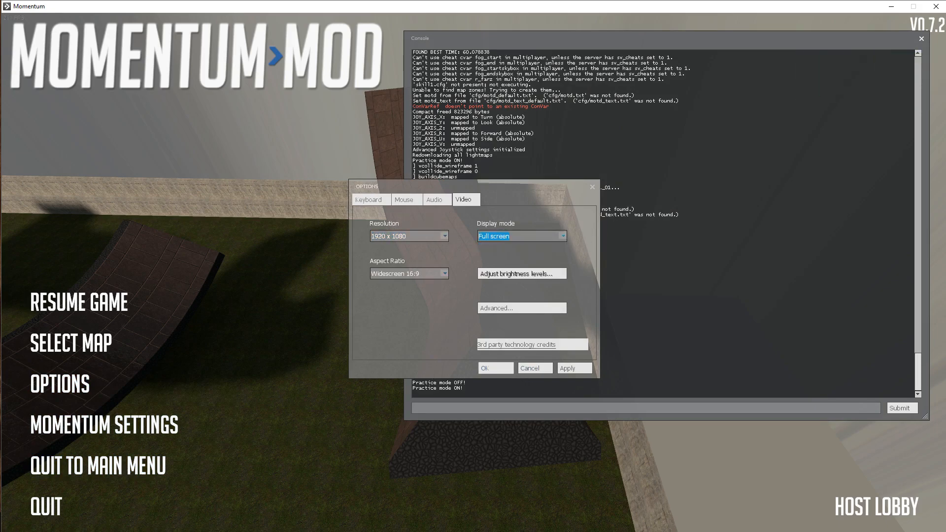